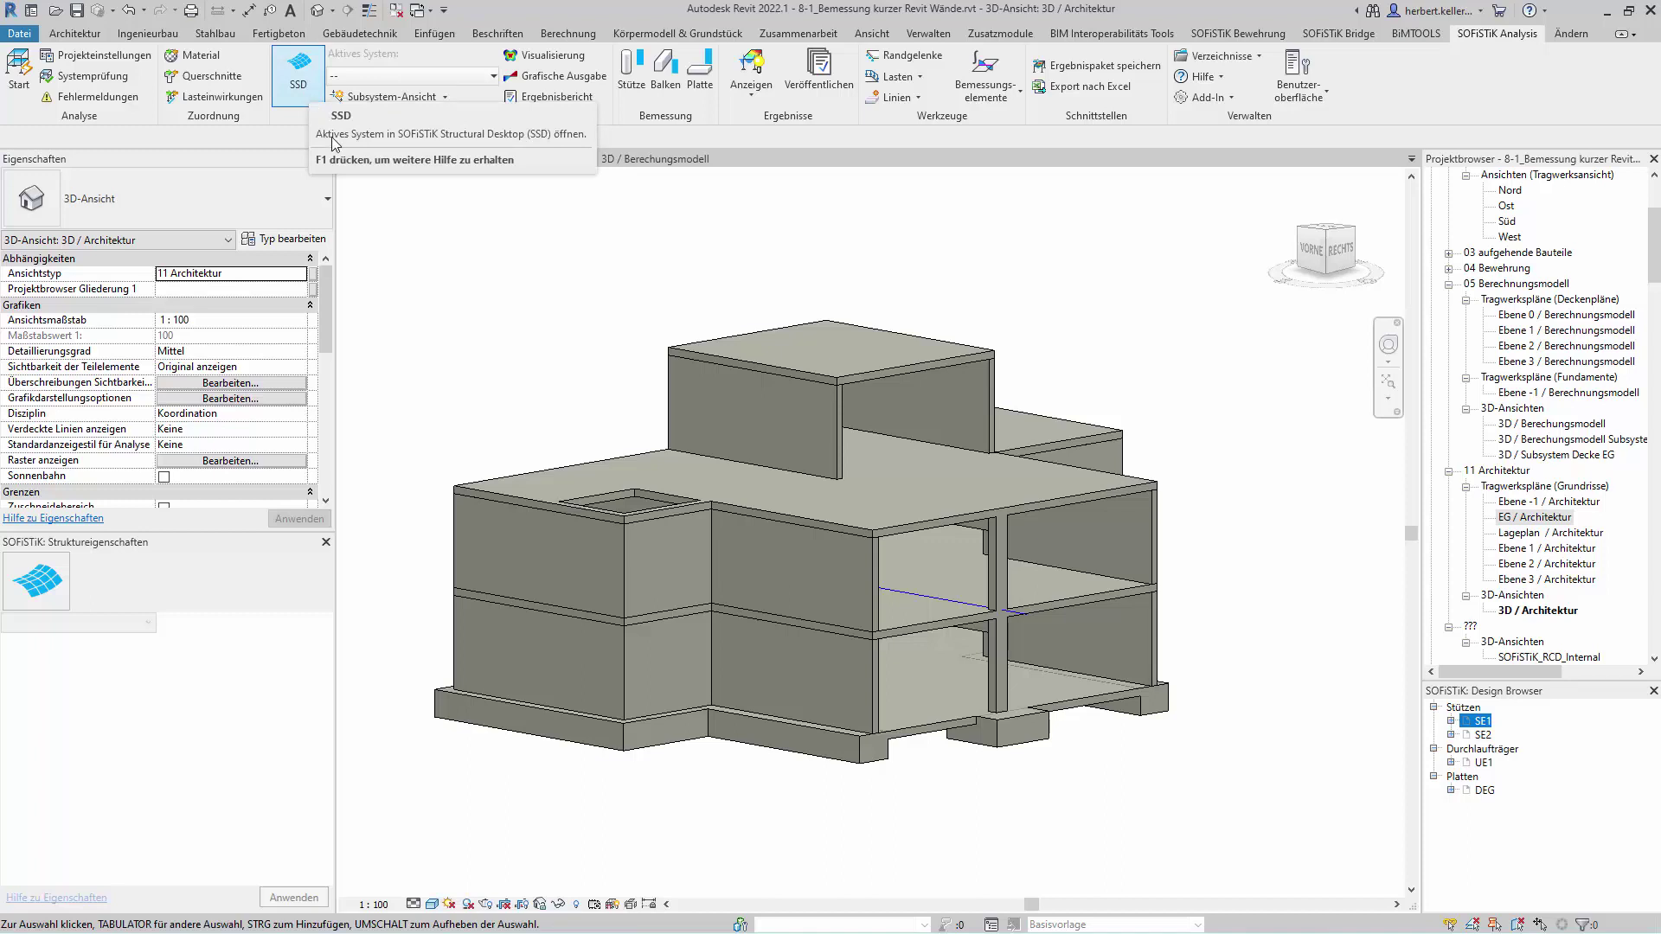
In the 3D / Berechnungsmodell view, mesh with a manual 0,500 m maximum element size and calculate all load cases.
click(645, 161)
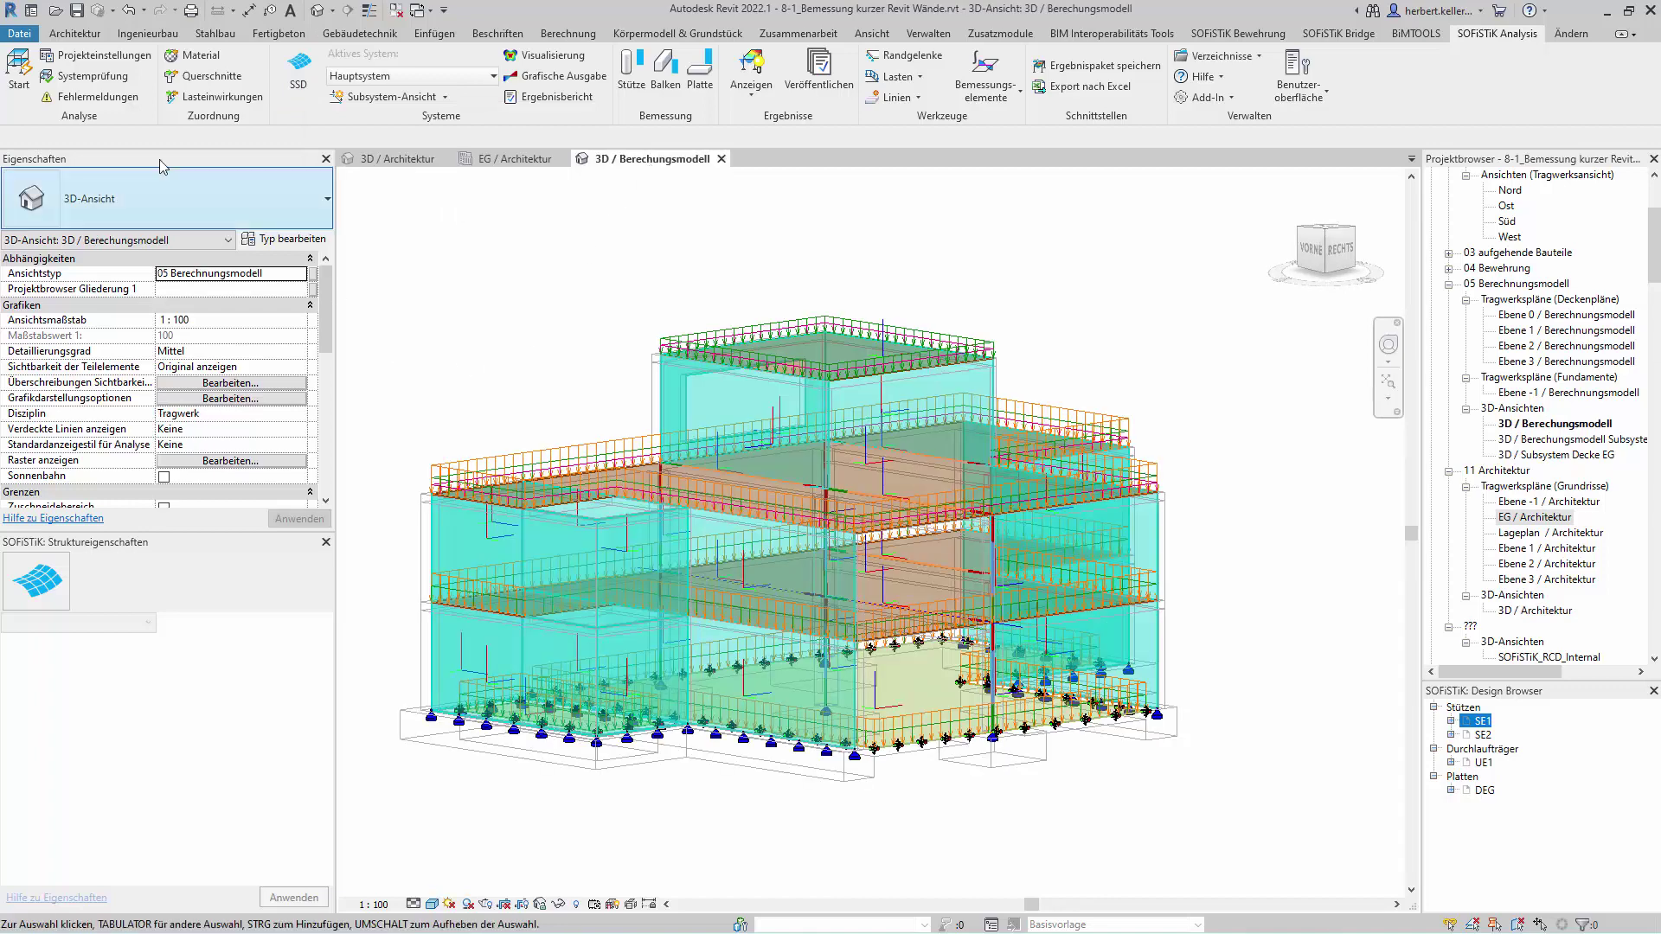
click(19, 80)
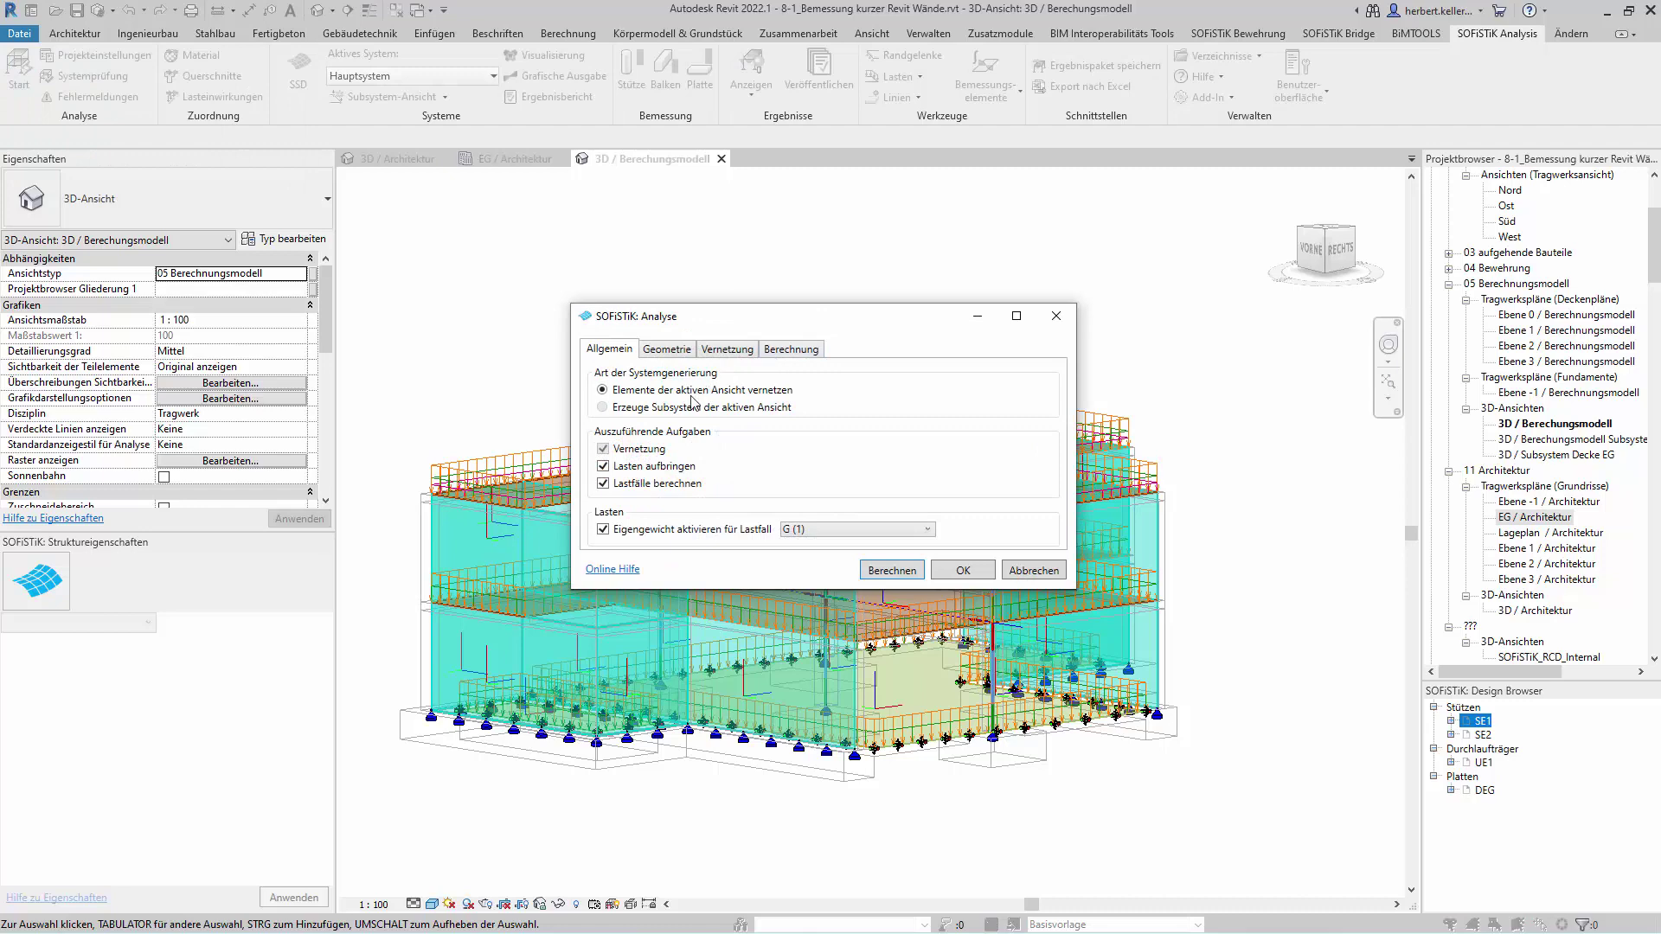
click(665, 350)
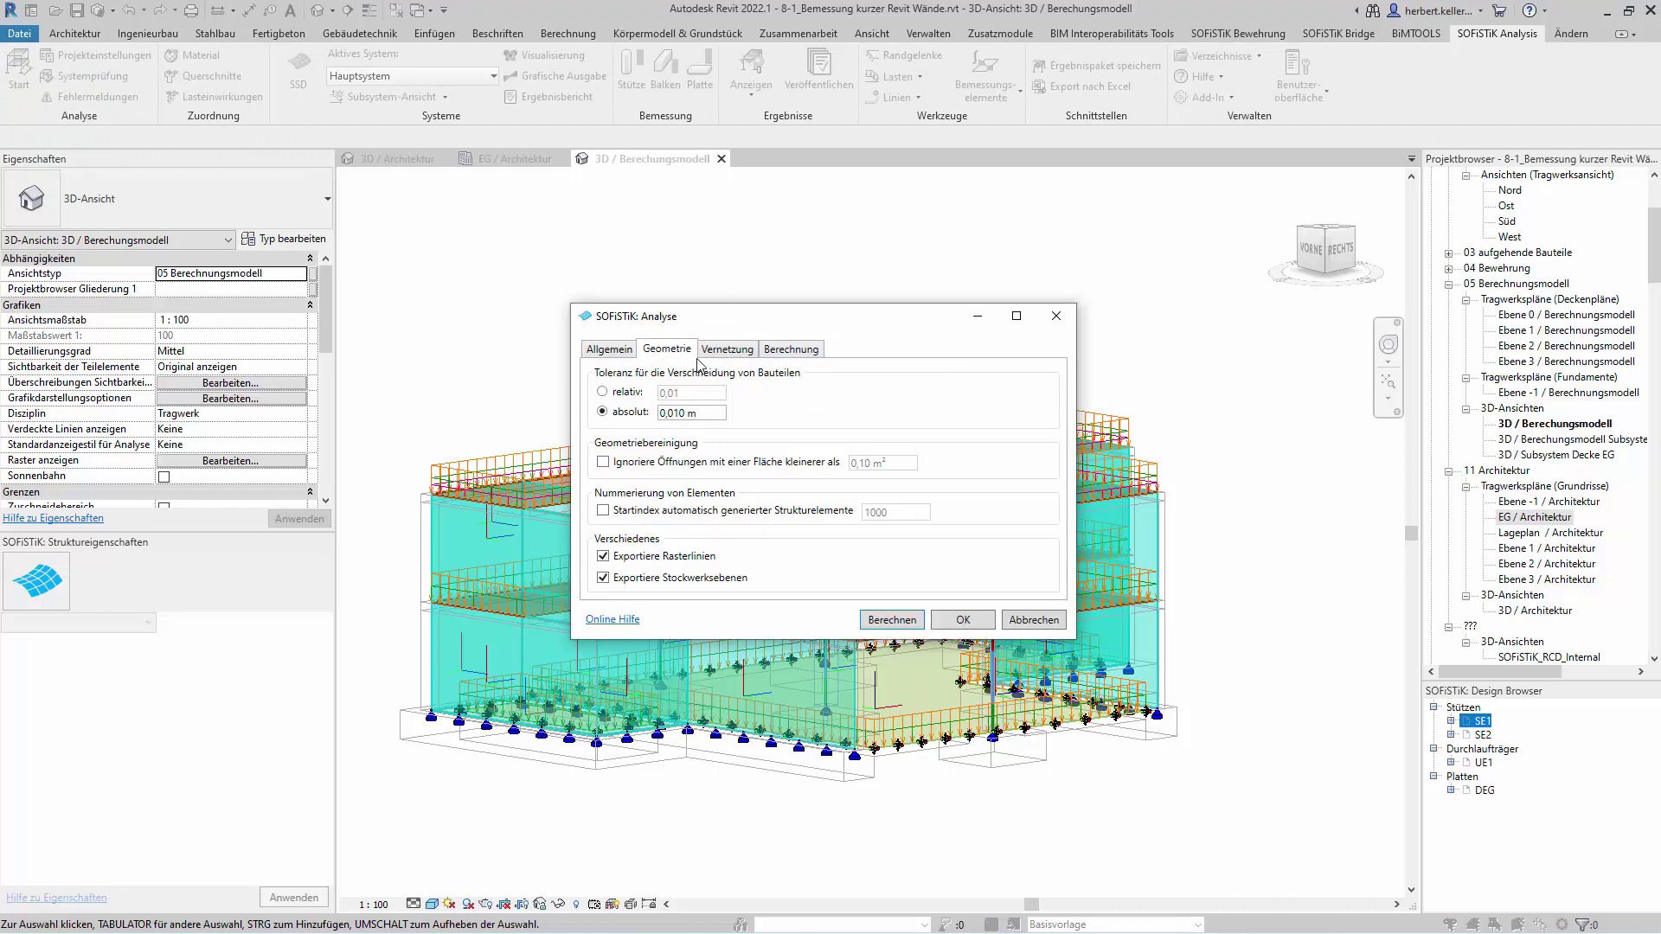
click(716, 351)
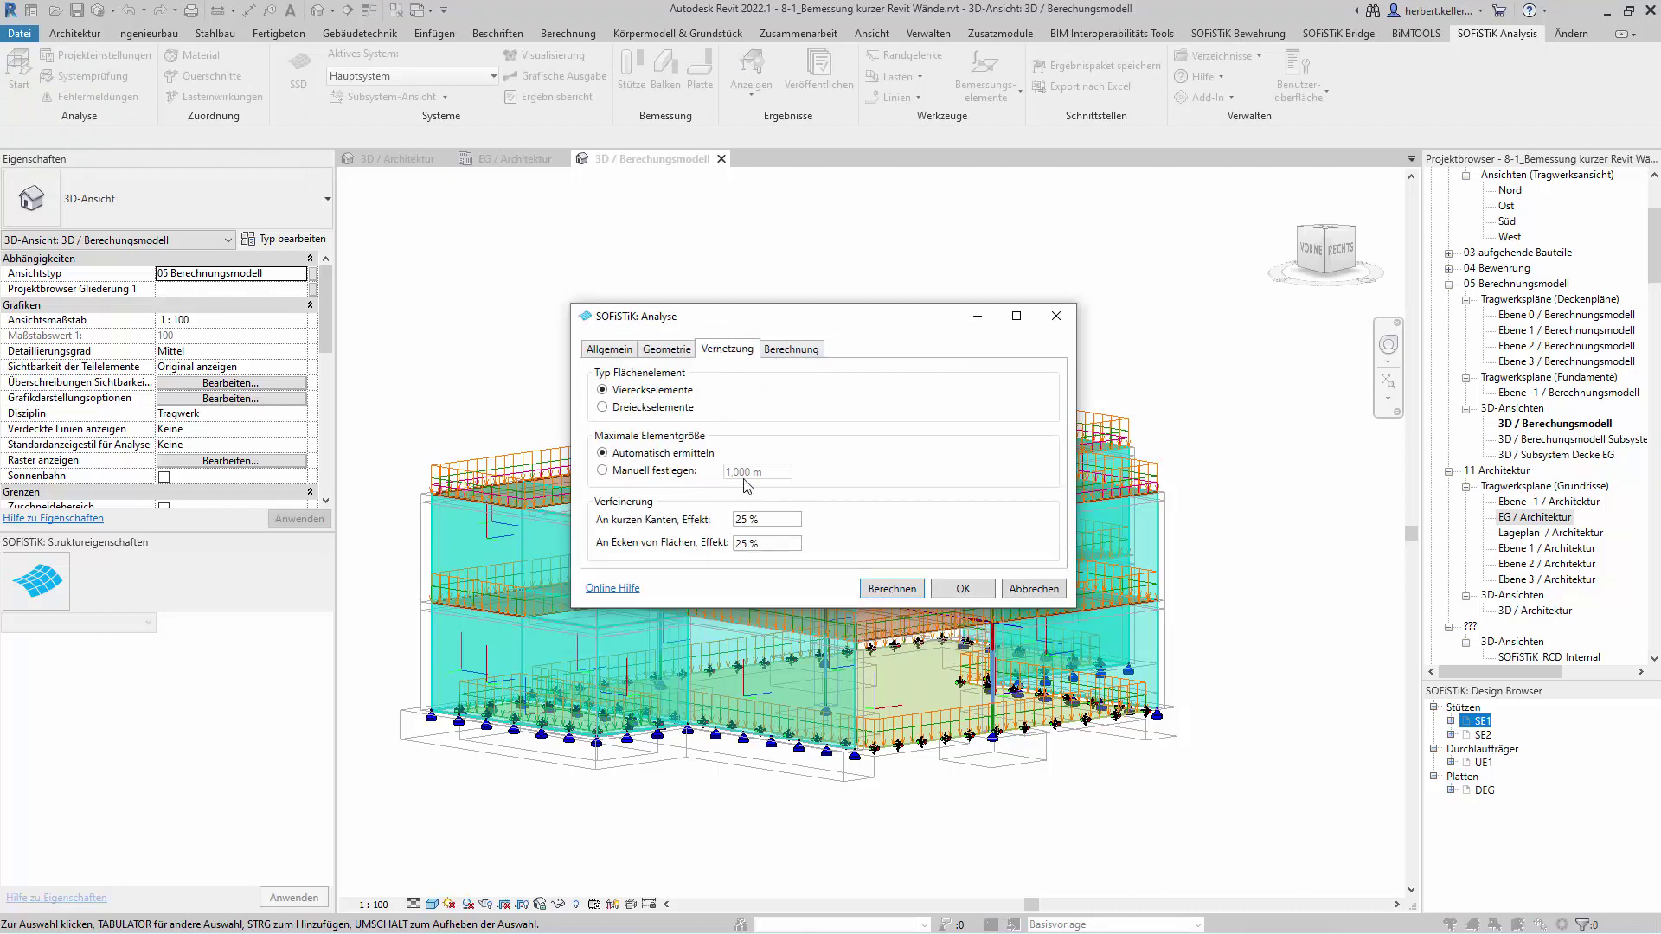
click(602, 471)
drag(756, 468, 684, 463)
text(0,5)
key(Tab)
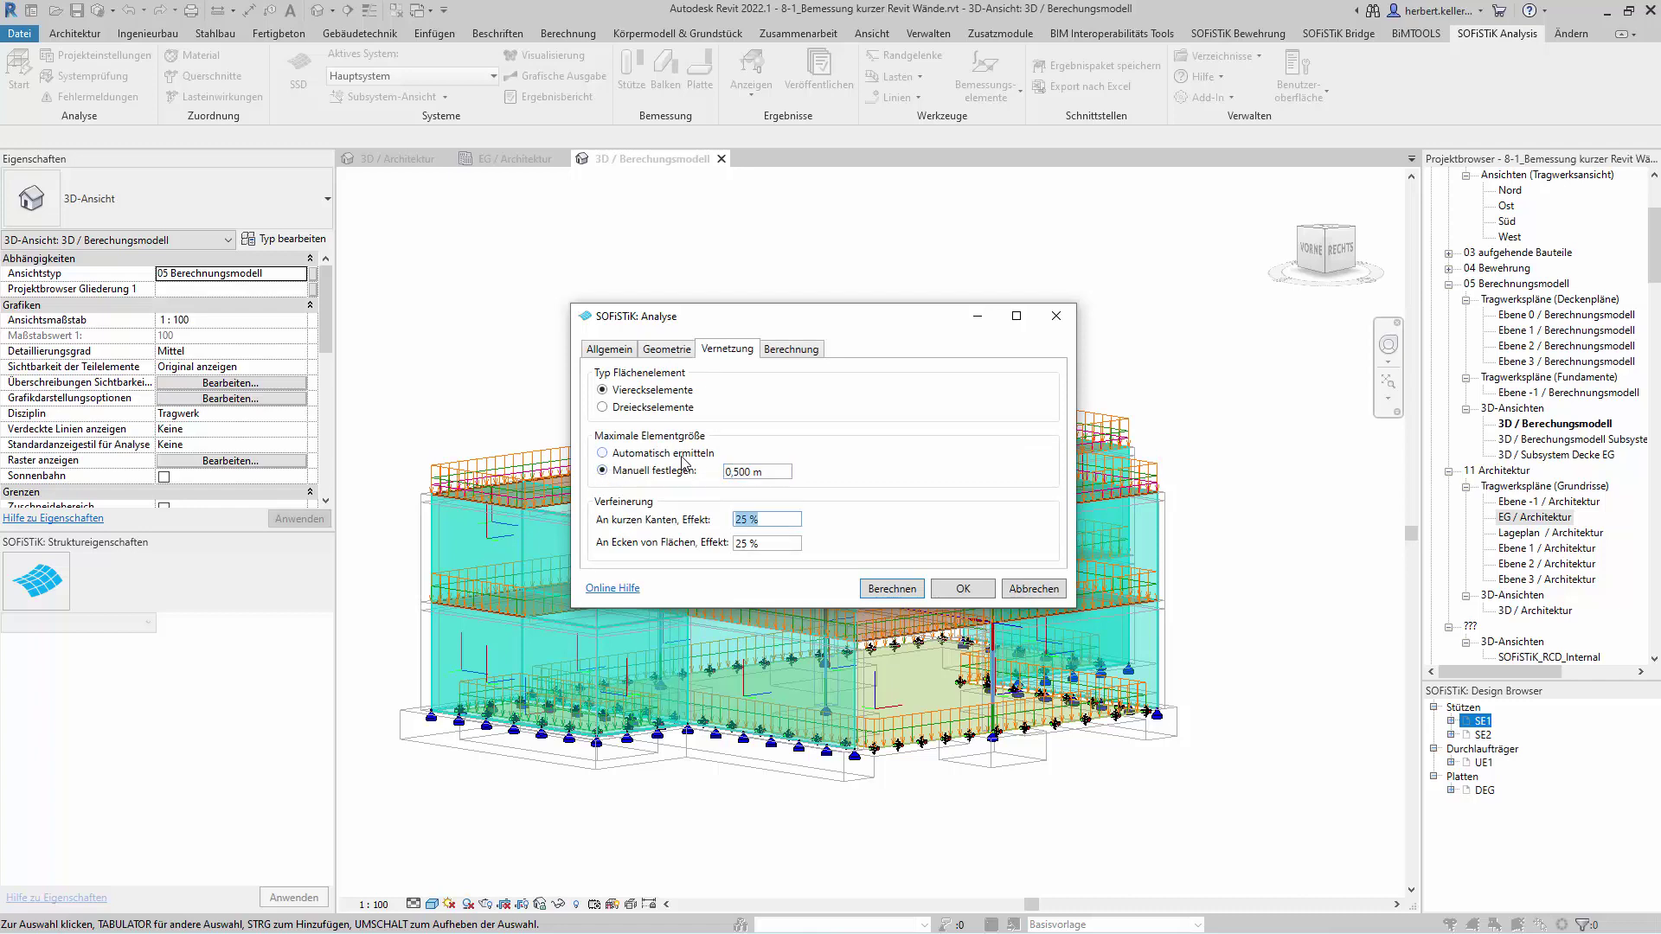
click(891, 590)
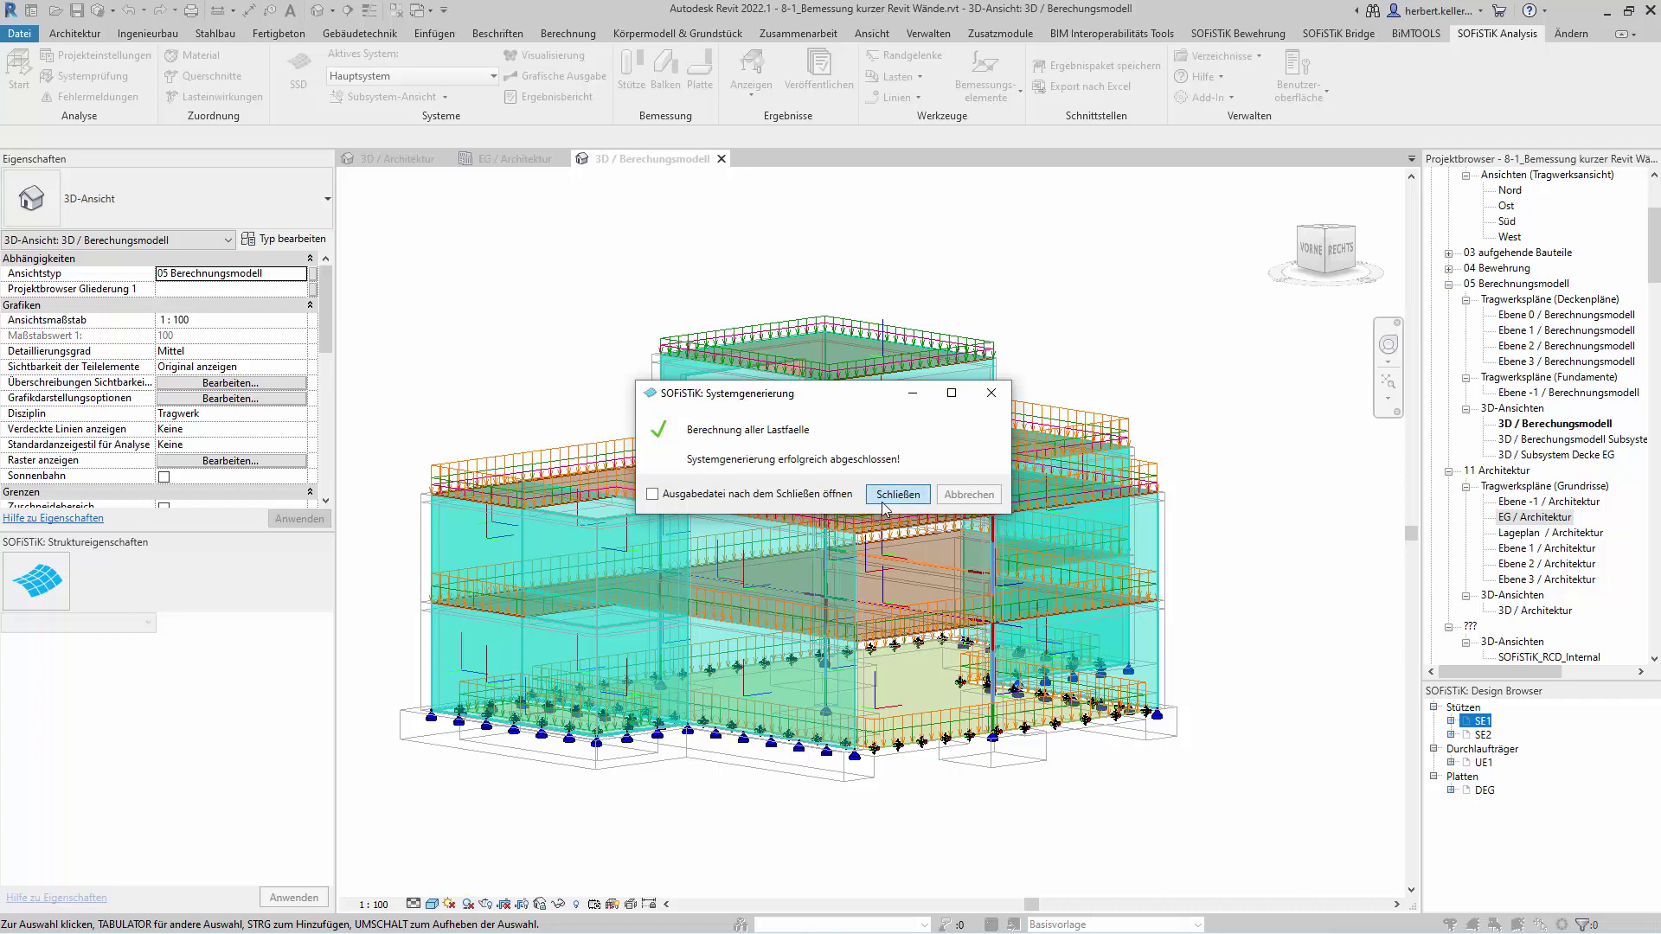
click(897, 495)
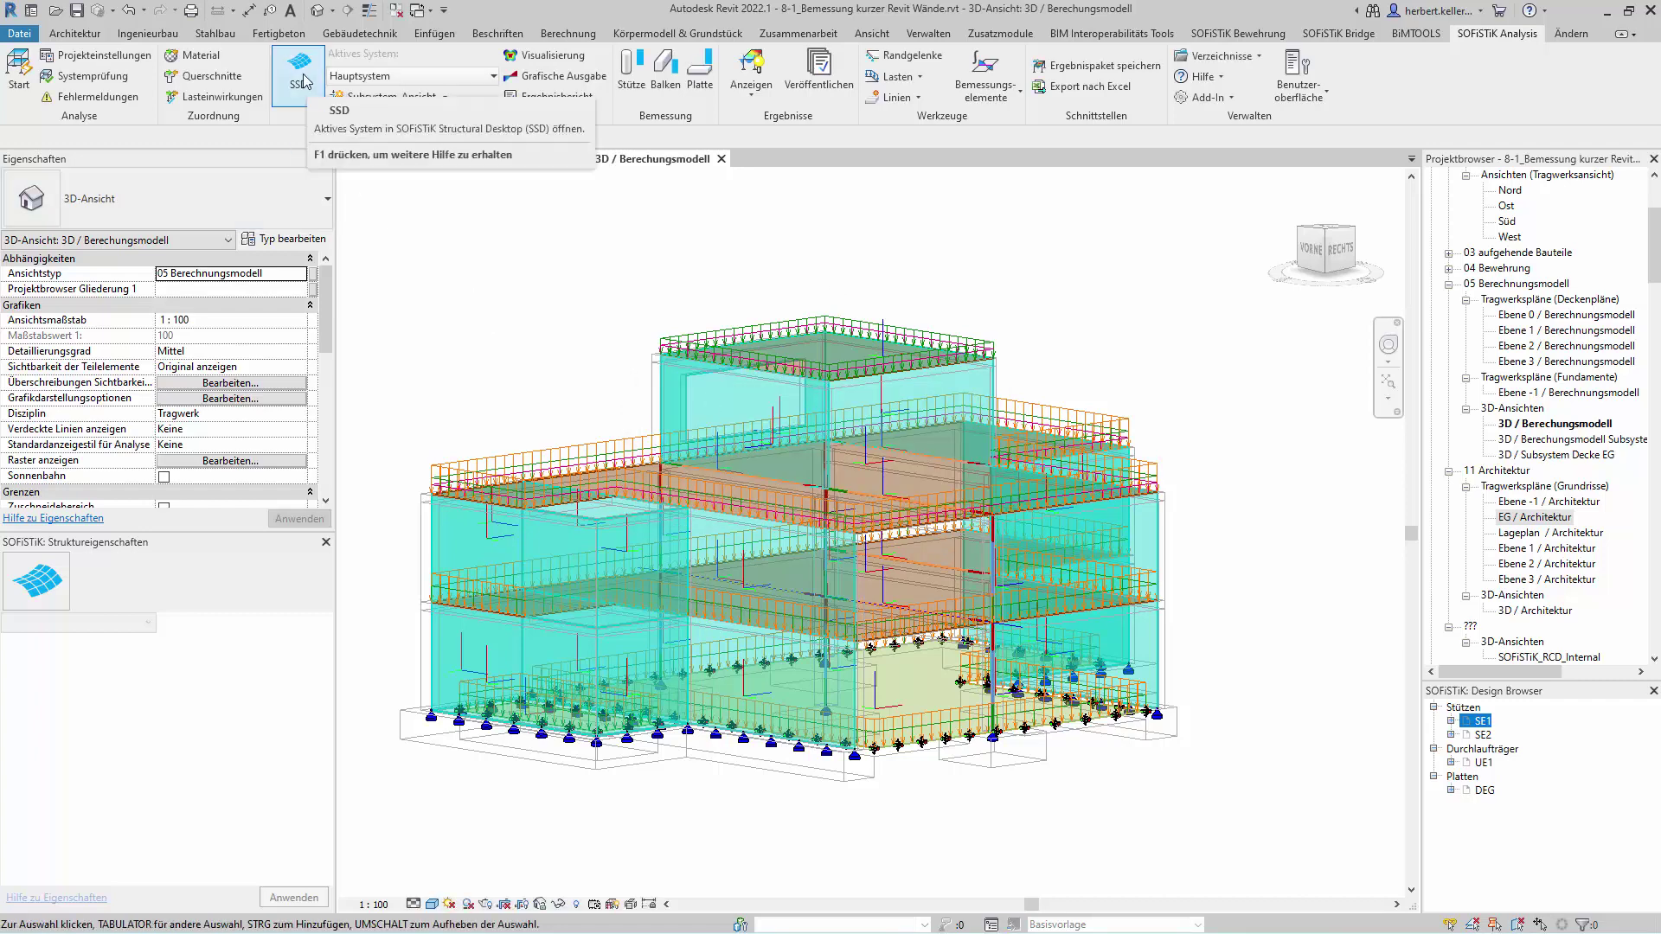
Launch SSD for the active system, initialising it with the 1_DE - SOFiSTiK Hochbau template.
click(303, 82)
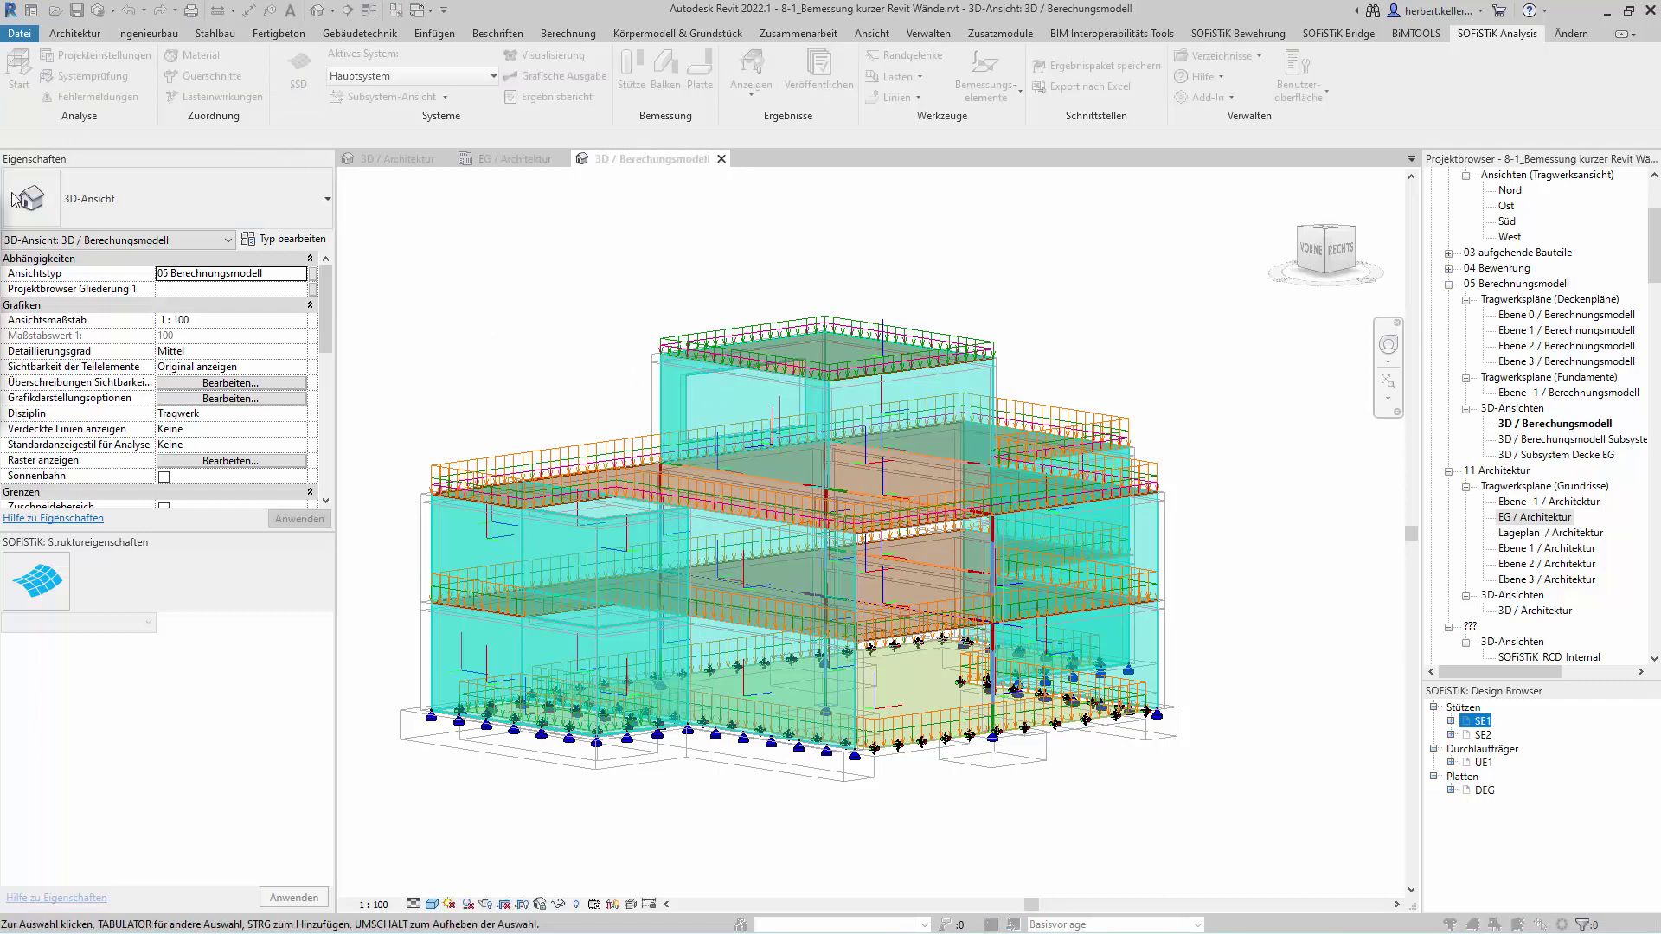
click(522, 190)
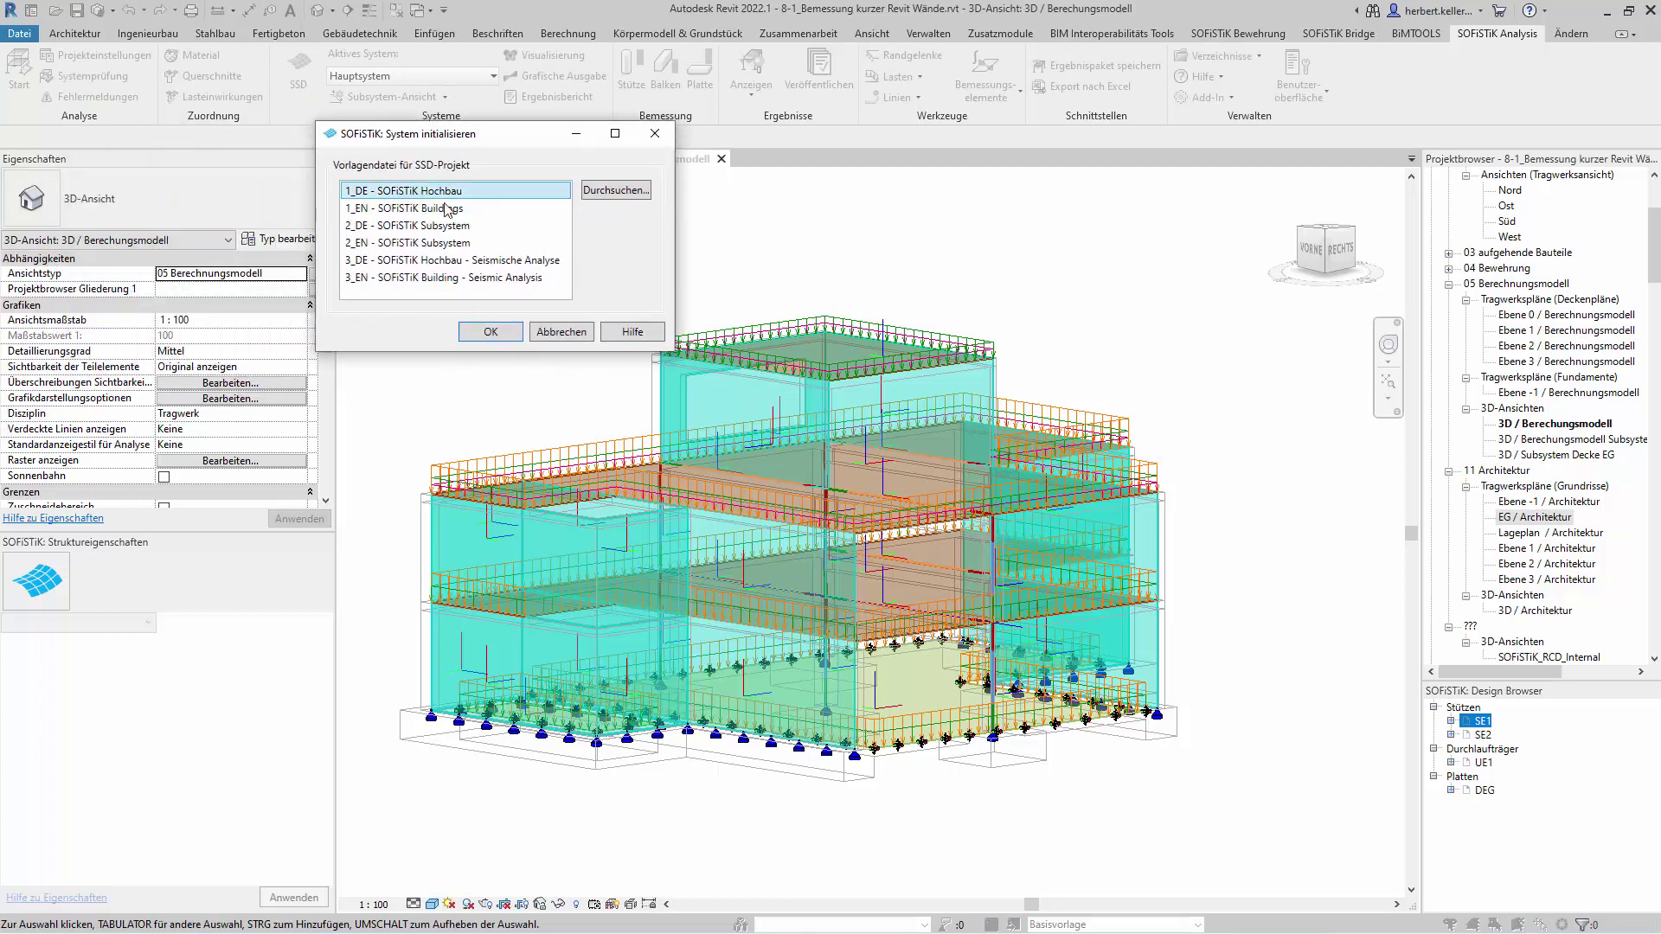
click(495, 334)
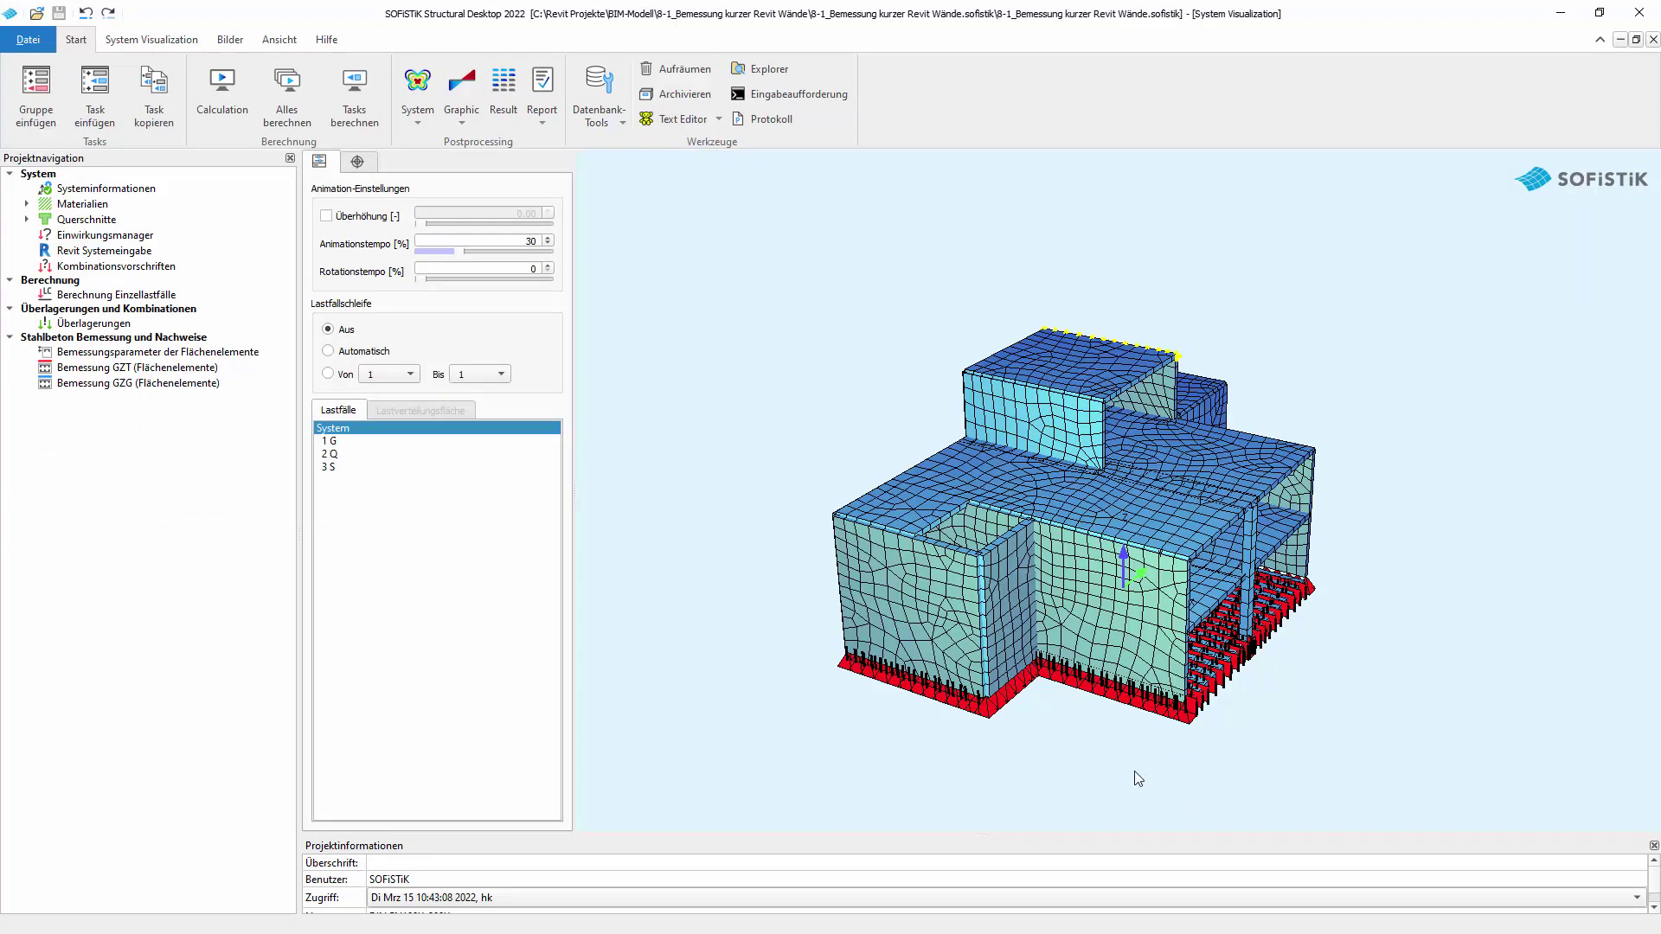
Delete the Wind action W in the Einwirkungsmanager, leaving G, Q and S.
mouse_move(1080, 736)
mouse_down()
mouse_move(981, 693)
mouse_move(1035, 698)
mouse_up()
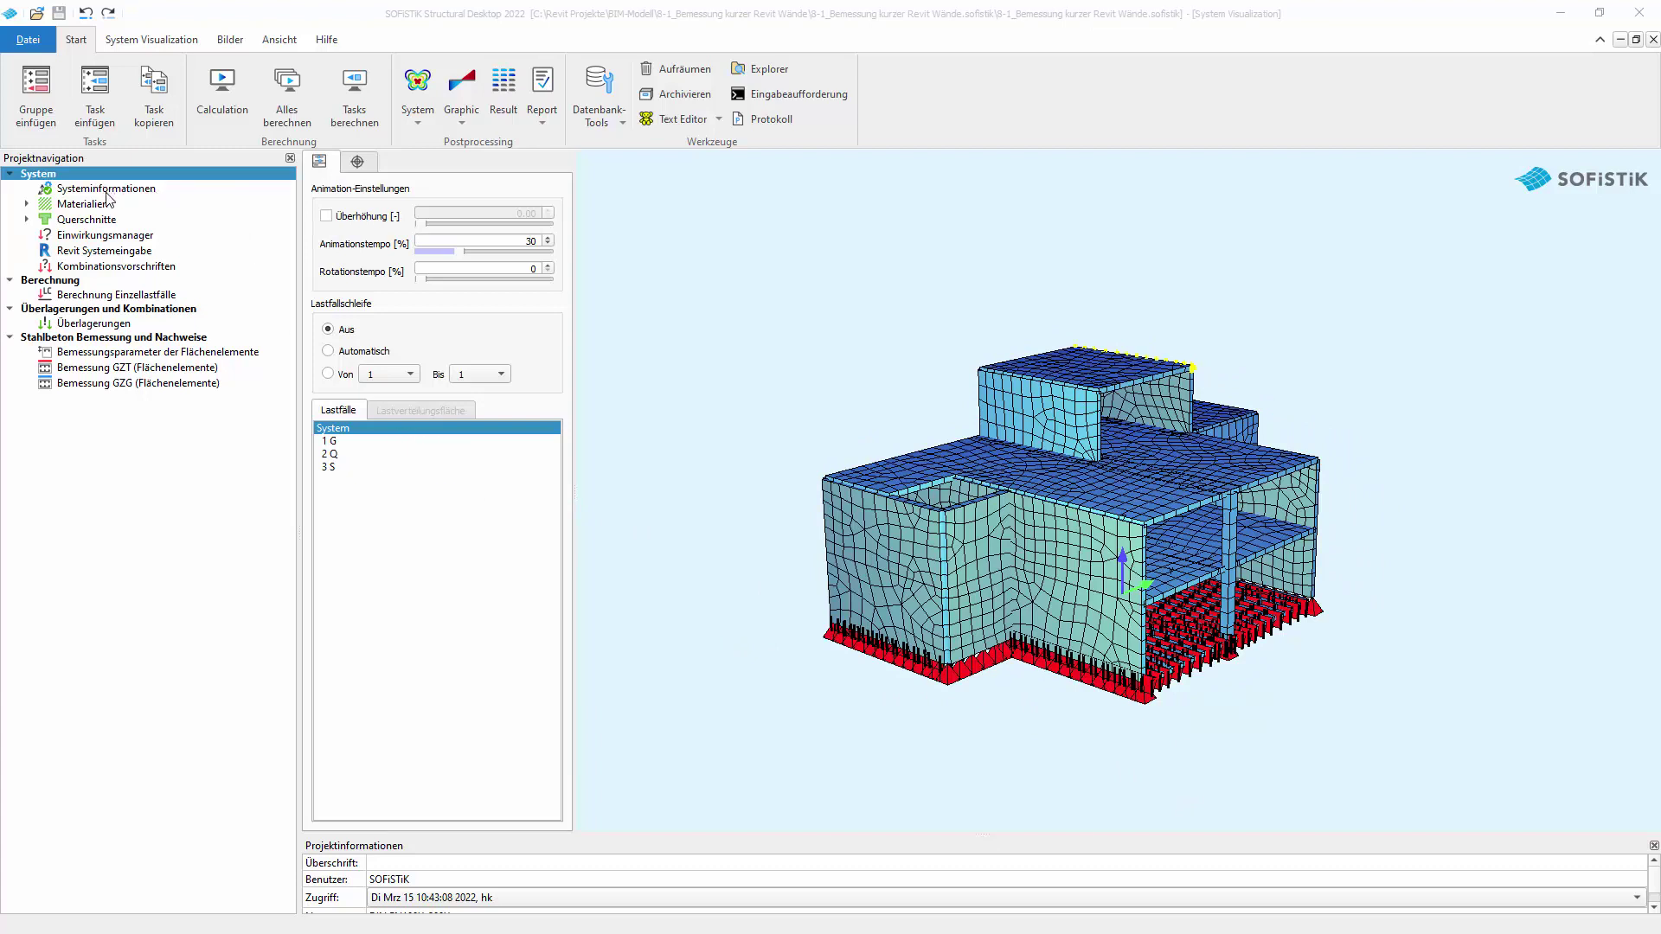
double_click(110, 235)
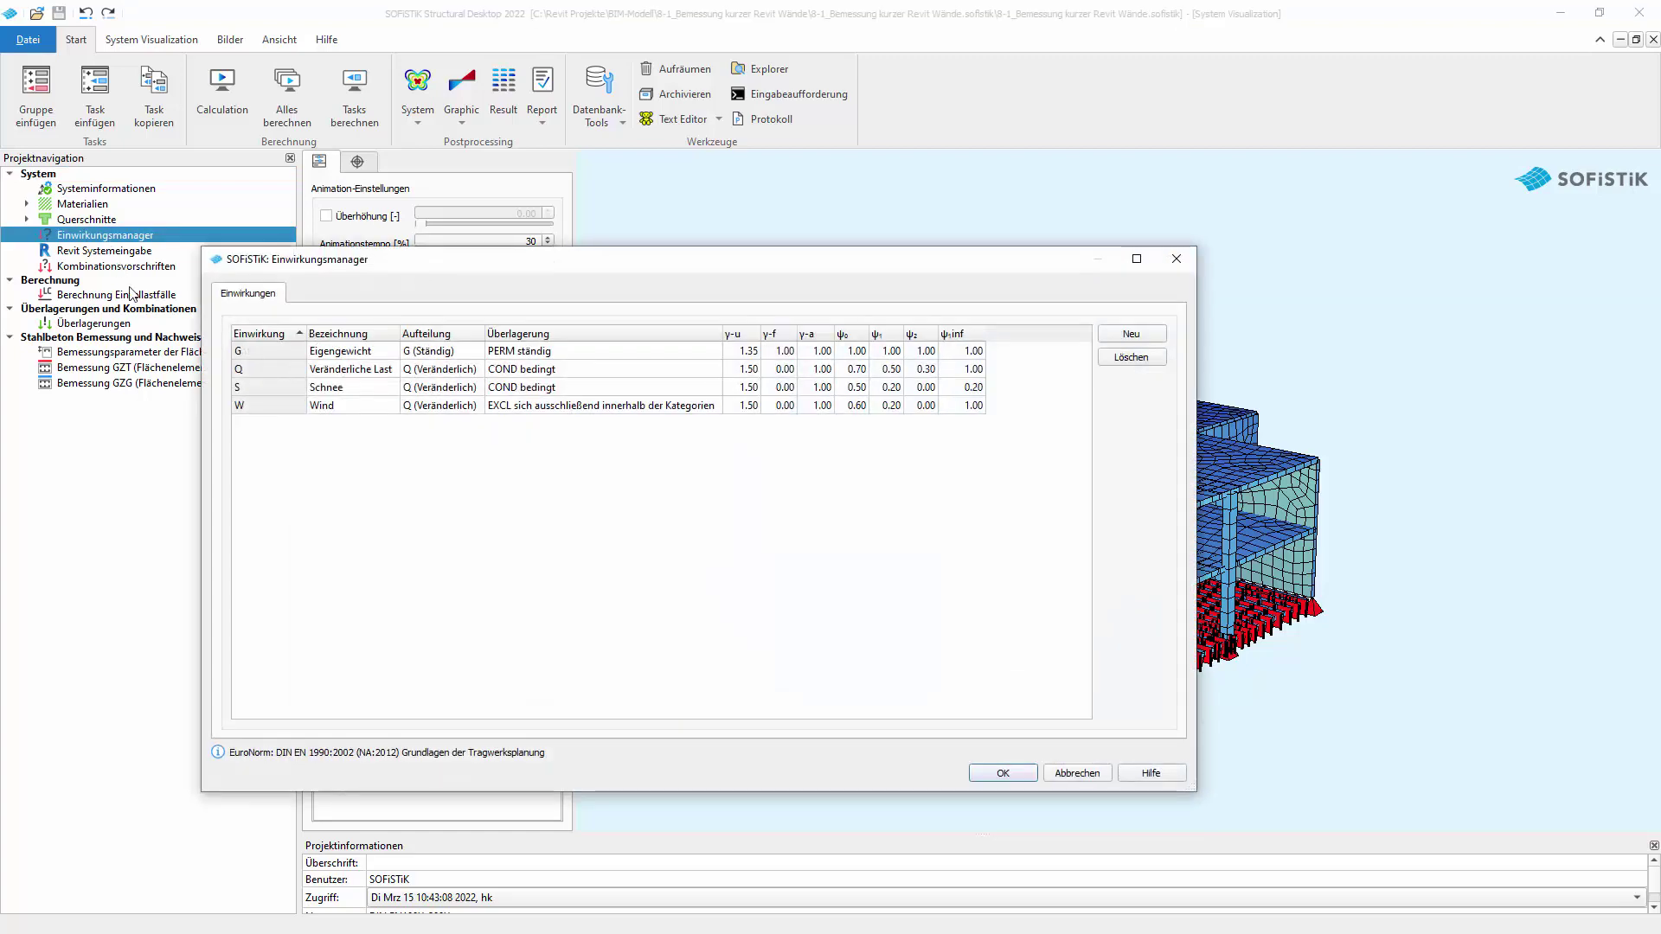
click(280, 404)
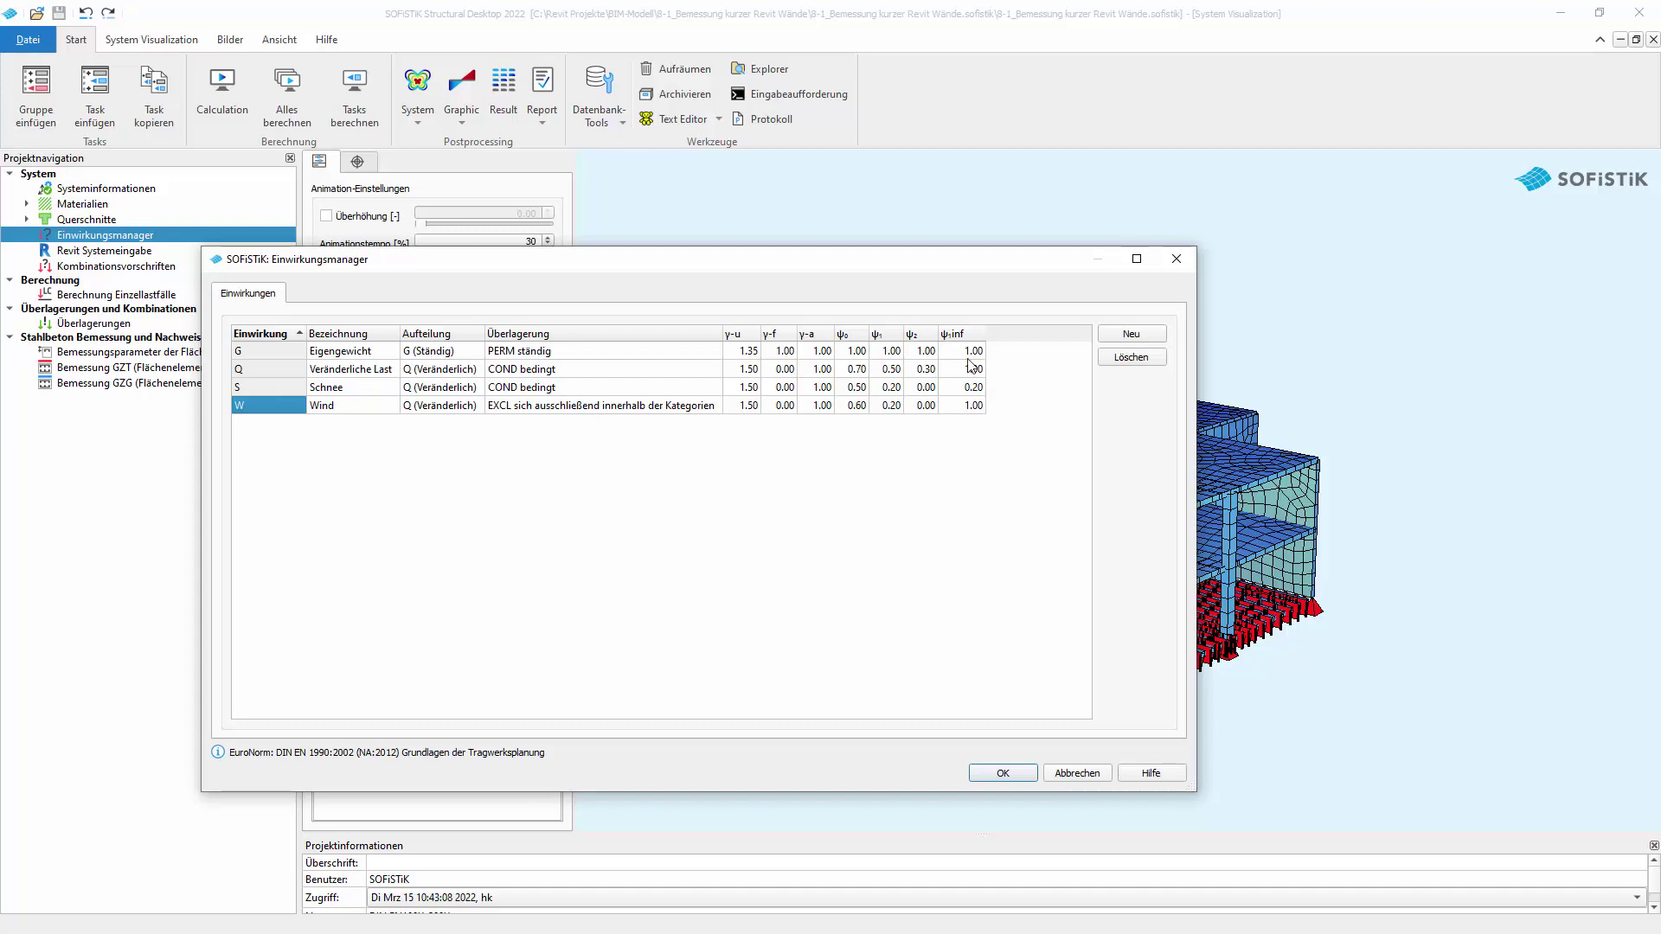
click(1115, 357)
click(1012, 773)
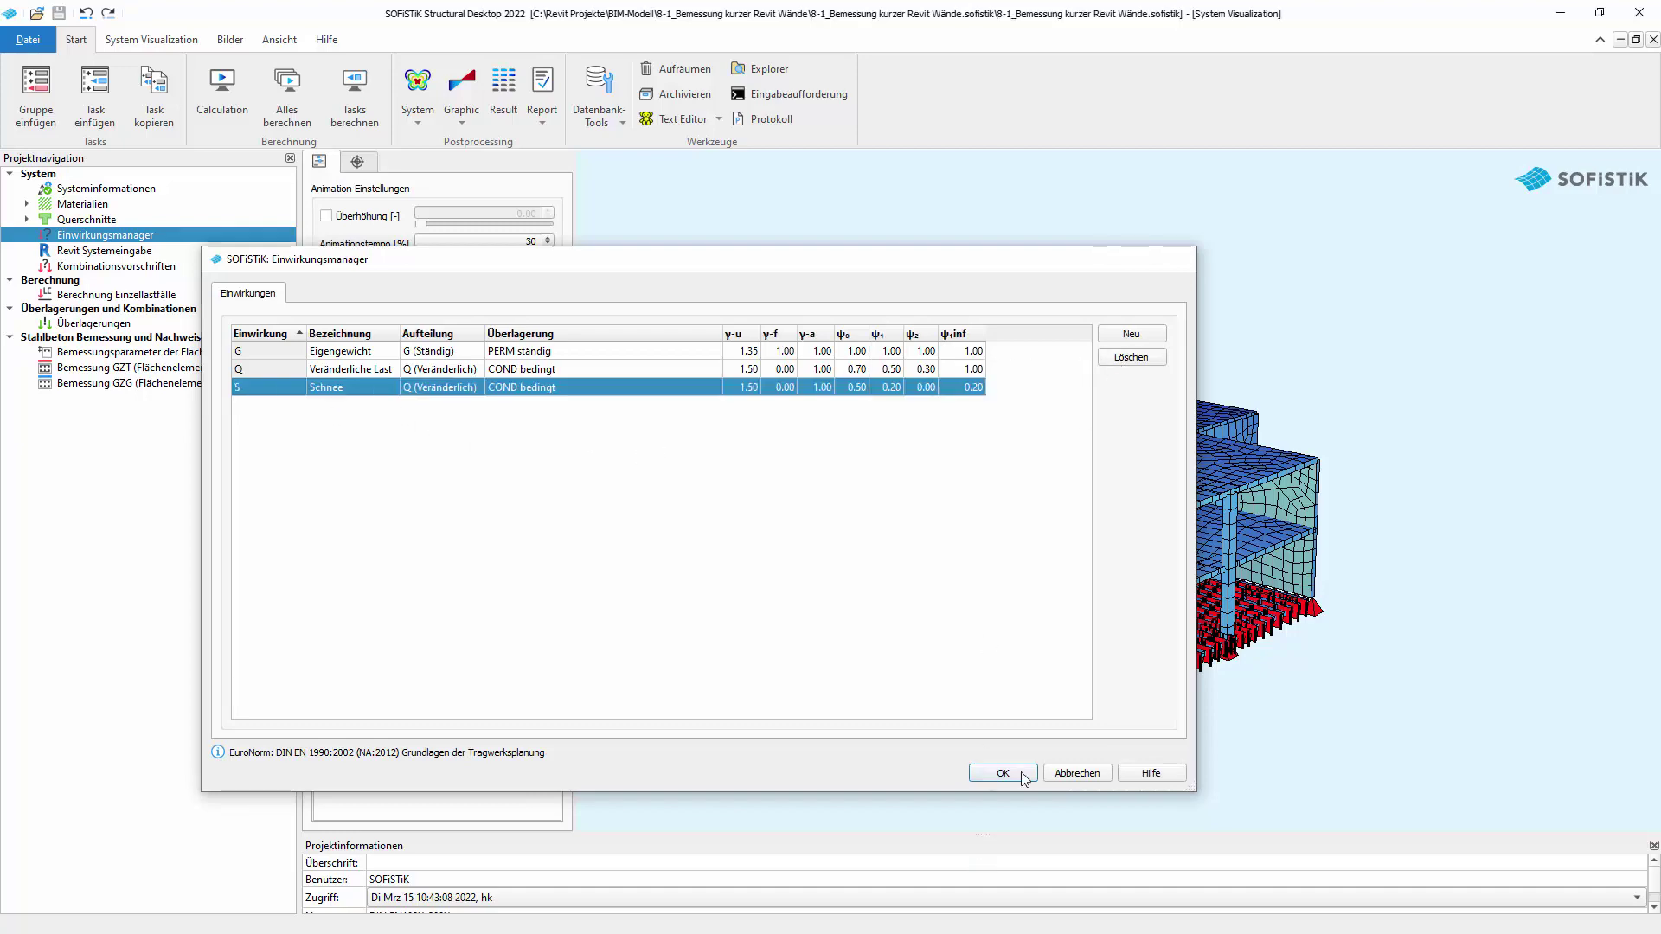
Reinitialise the Kombinationsvorschriften so rules 100–103 are rebuilt from the current actions.
double_click(108, 266)
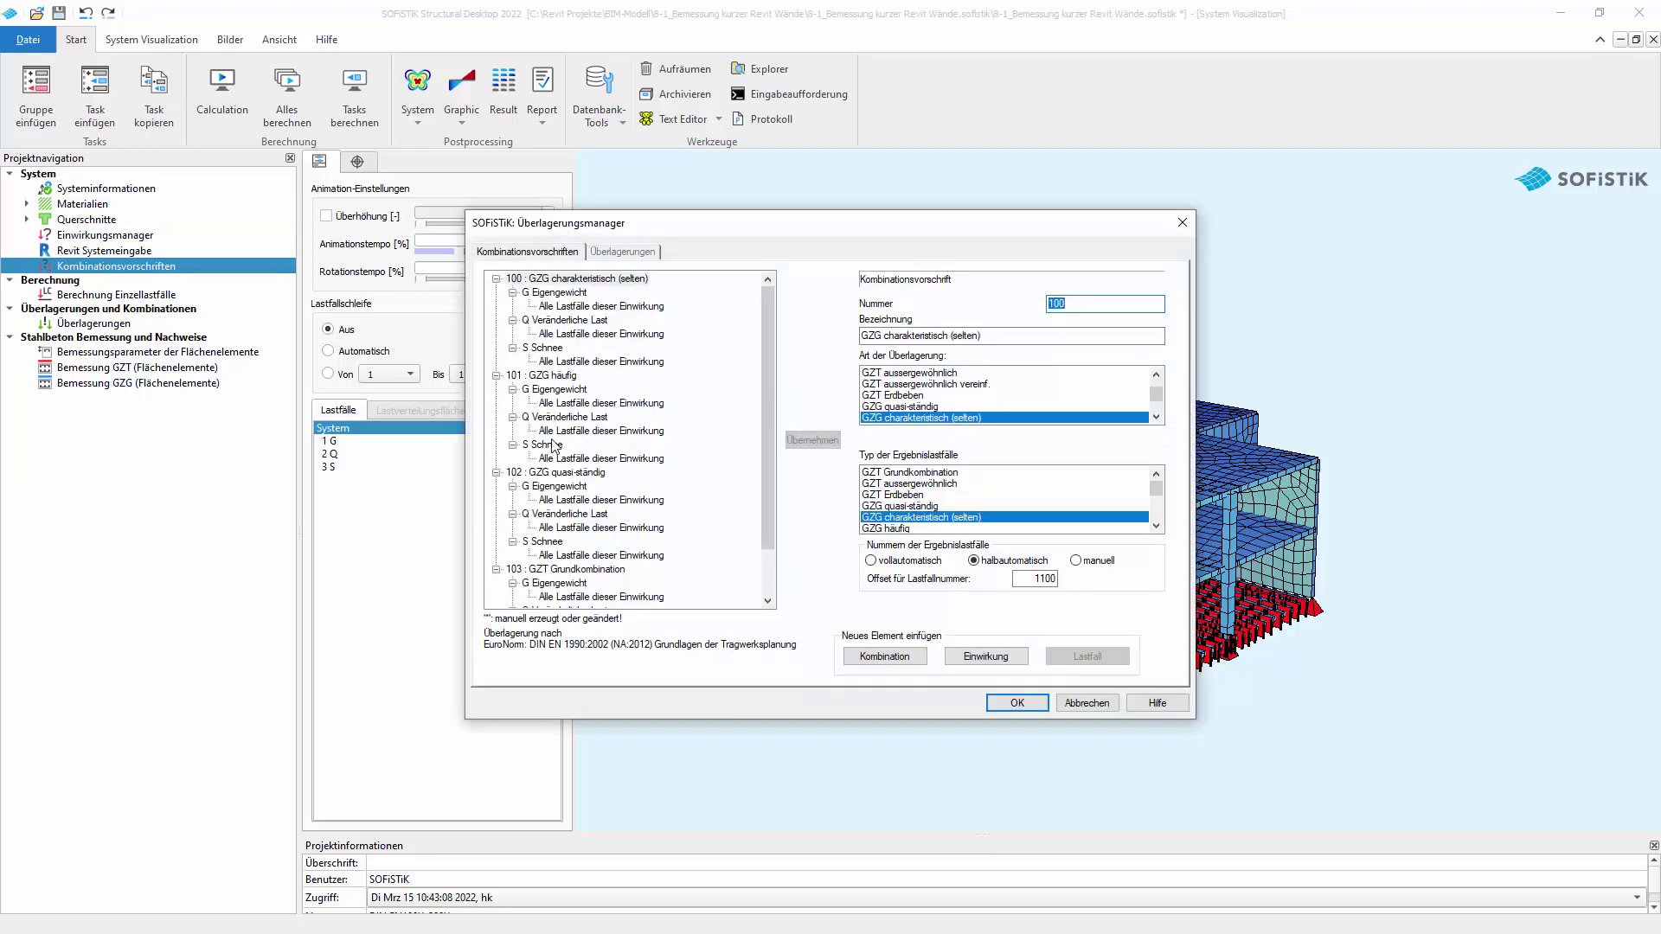
right_click(548, 490)
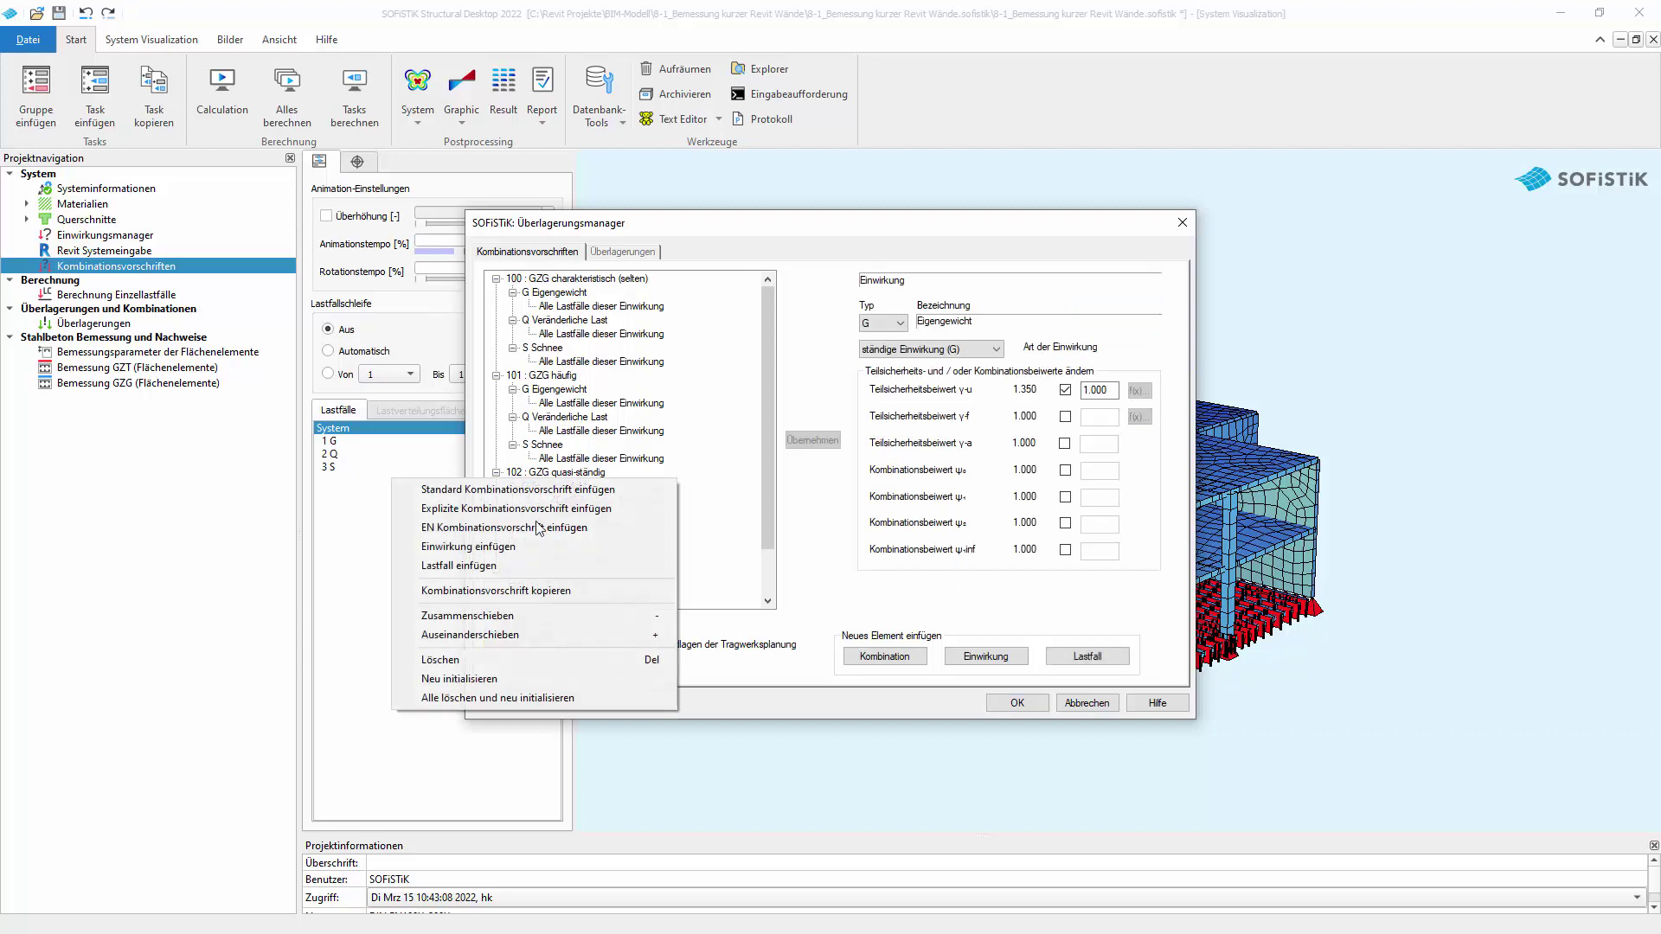
click(570, 699)
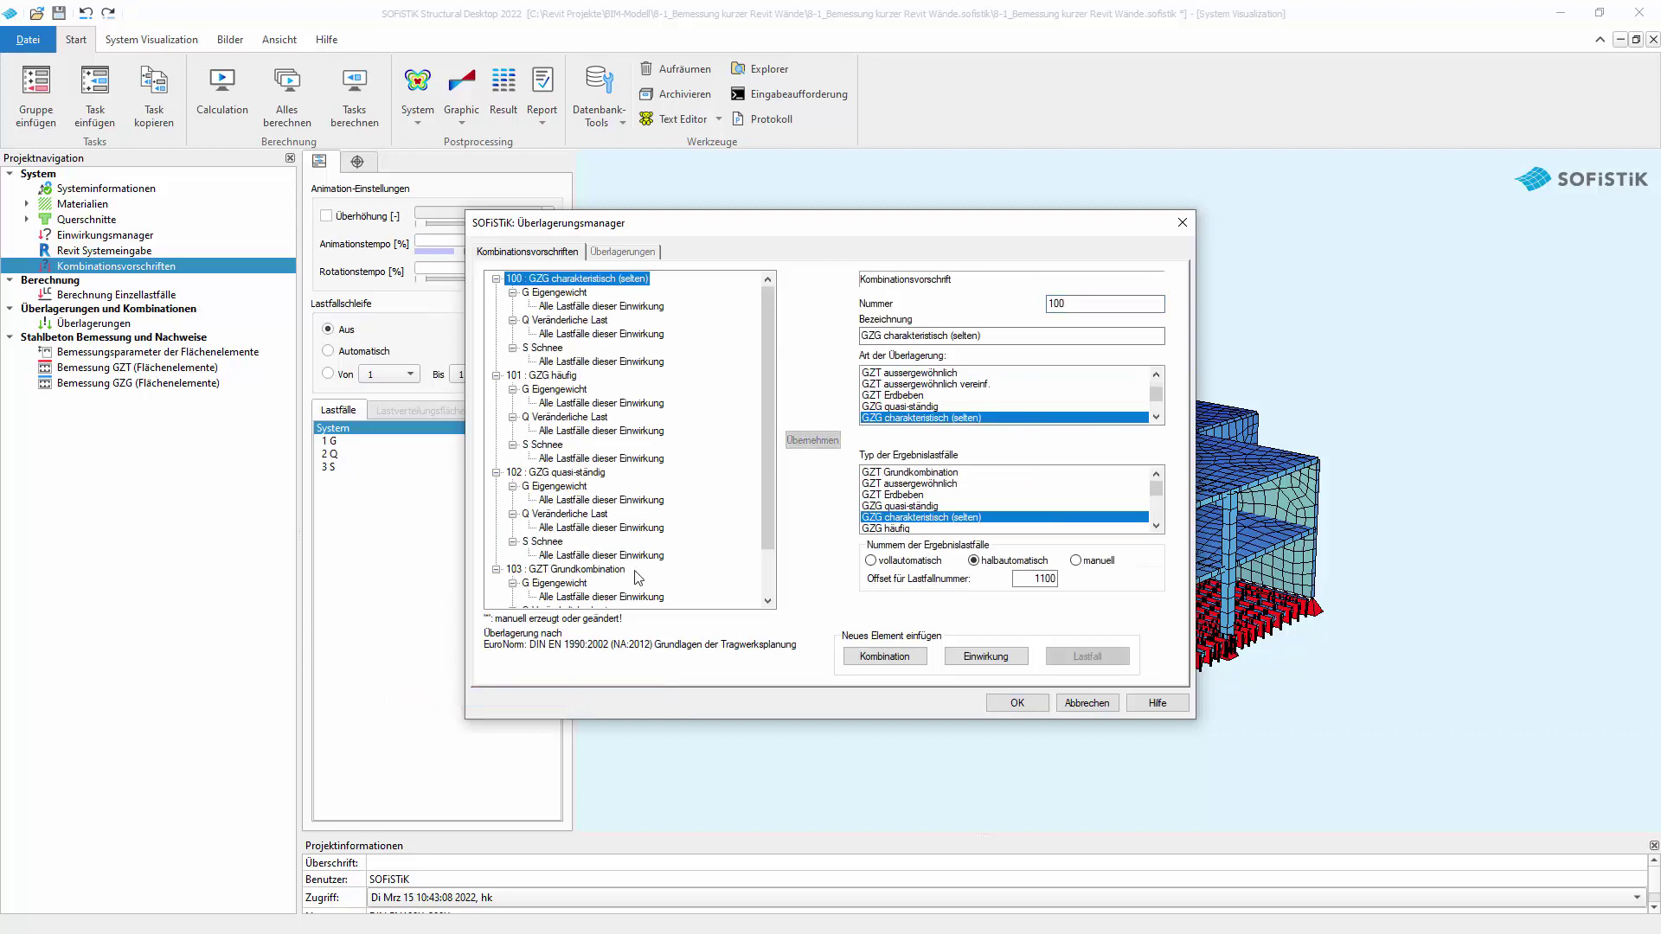
click(1018, 703)
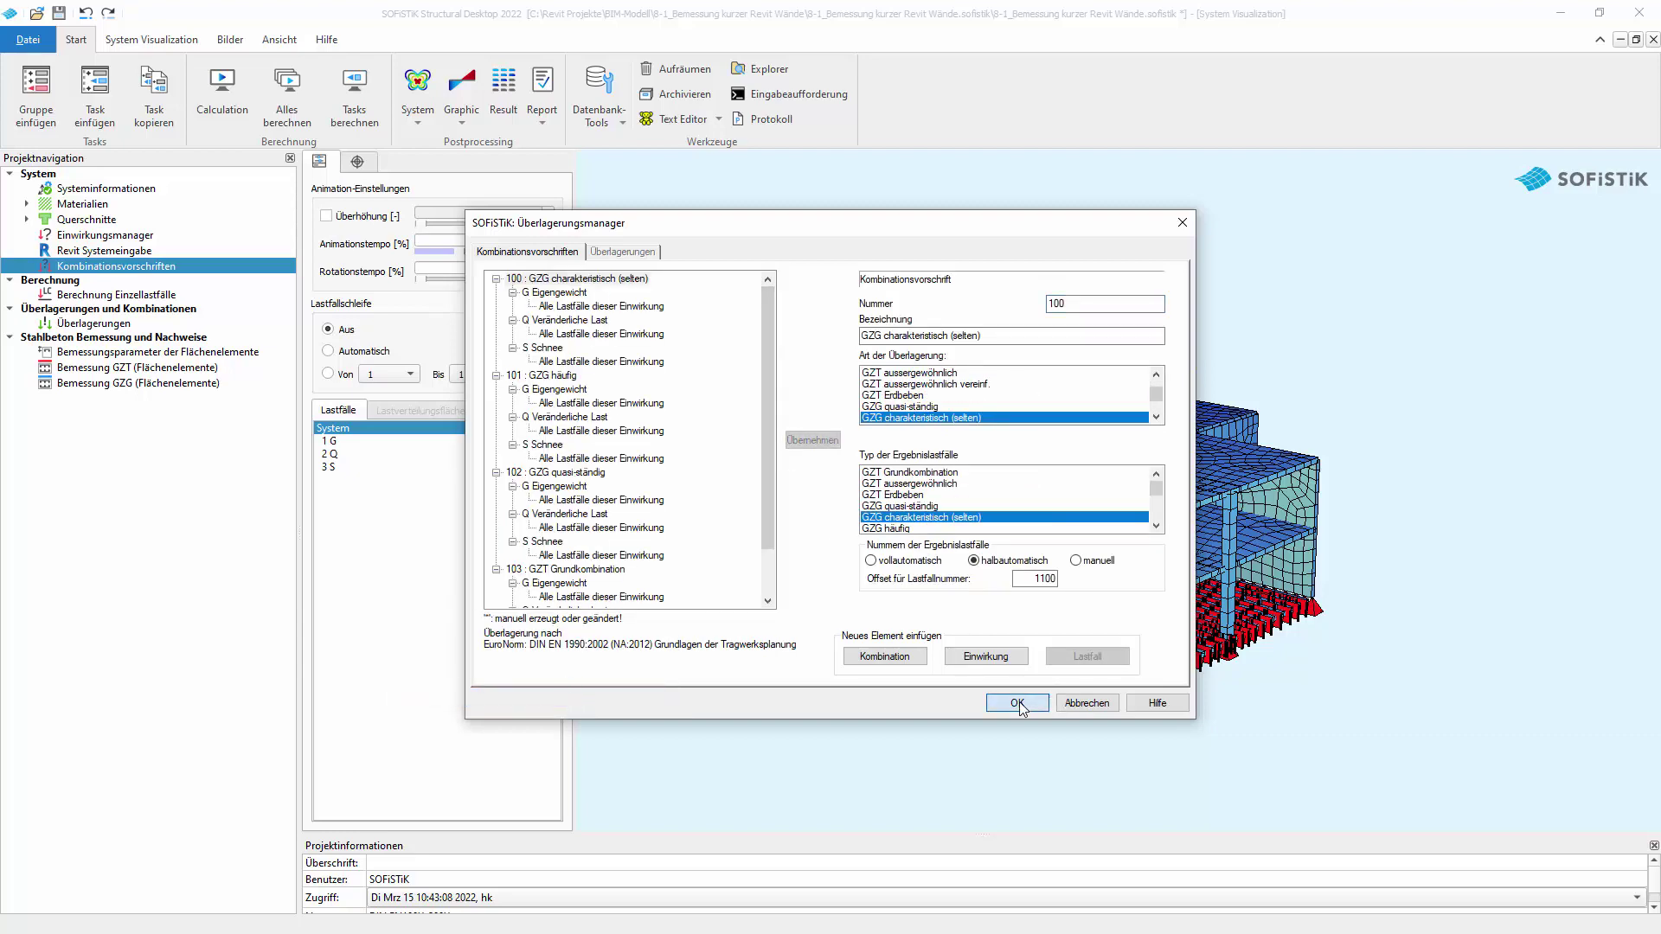
Run Berechnung Einzellastfälle, then the Überlagerungen superpositions, all without errors.
click(118, 296)
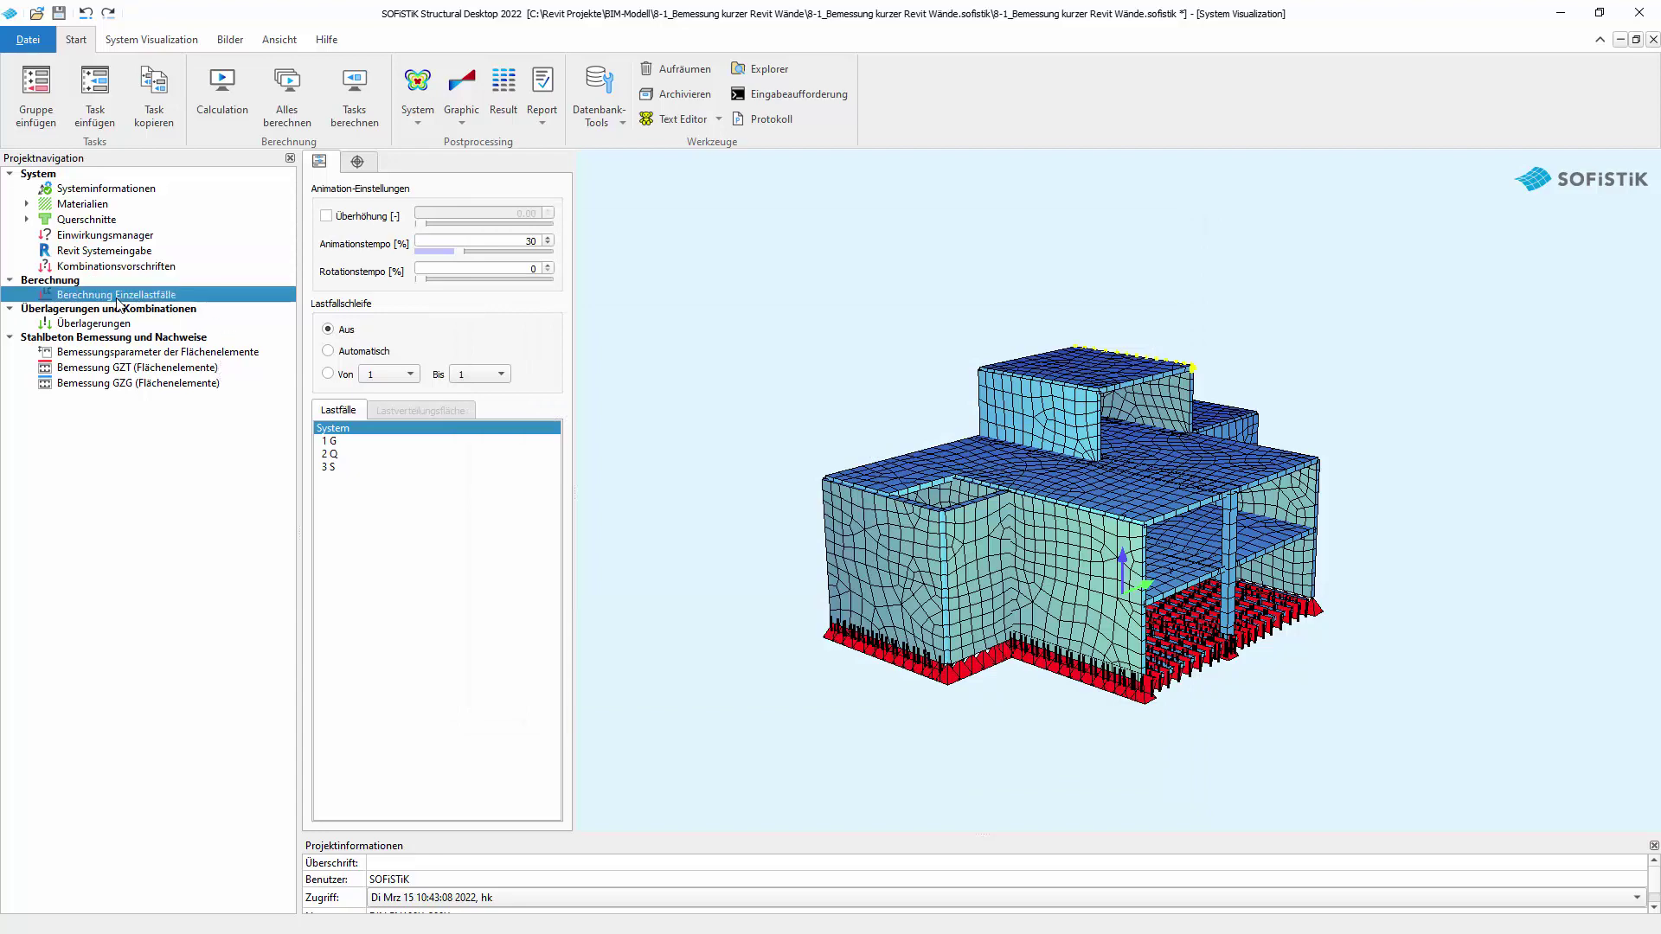
double_click(119, 297)
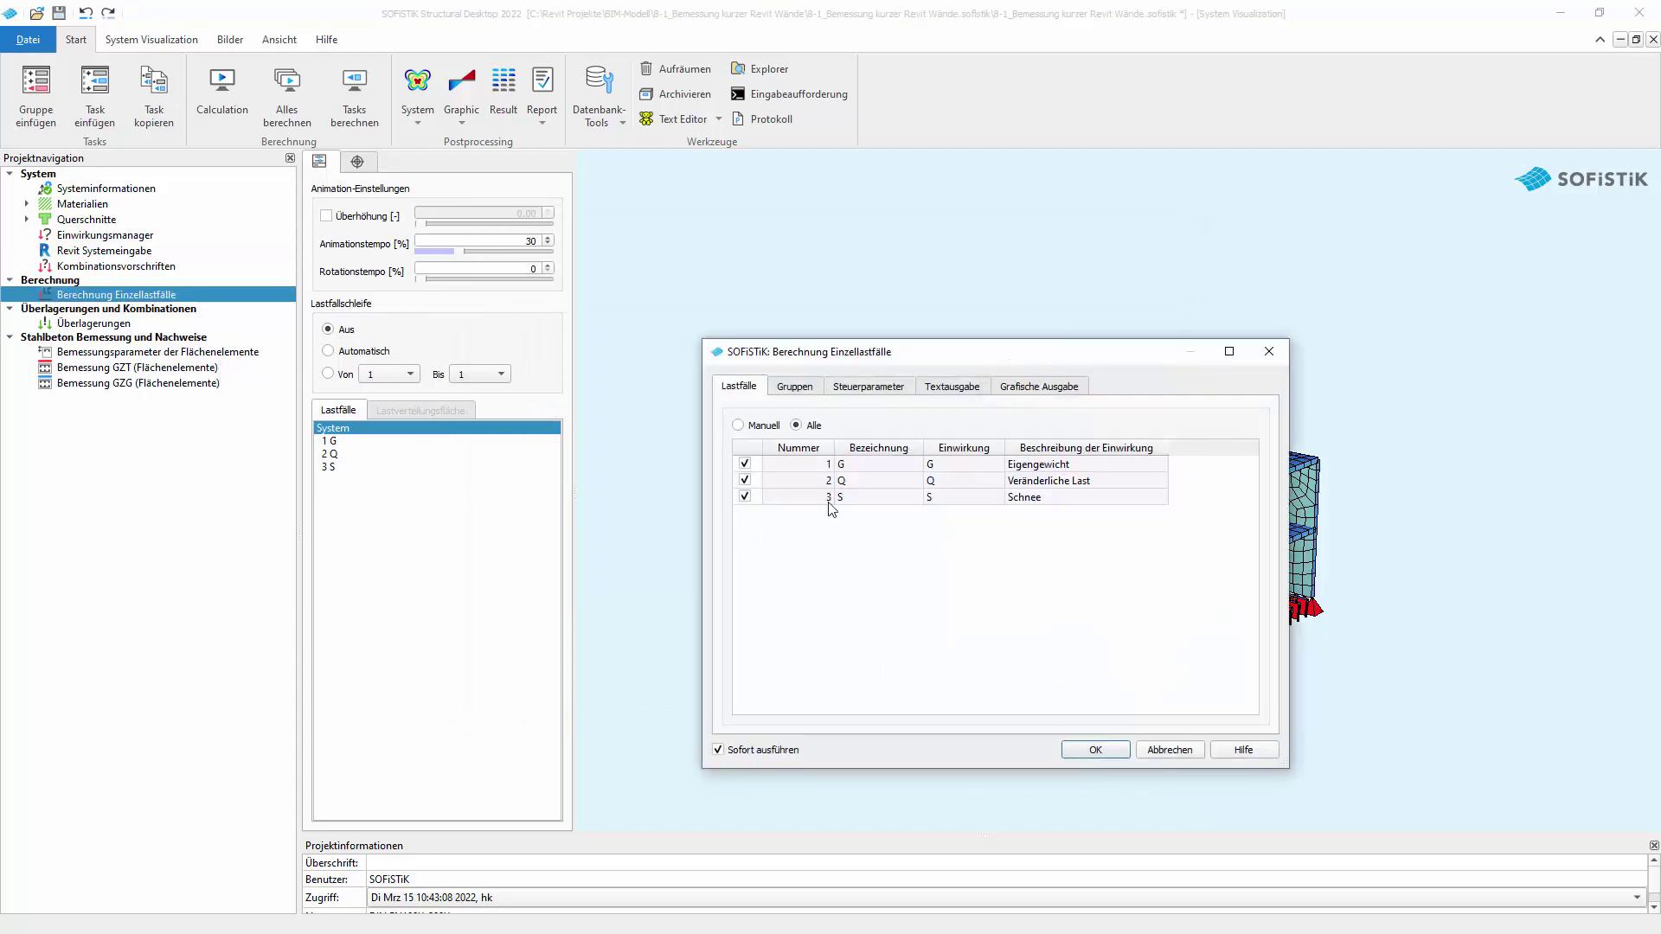
click(1092, 749)
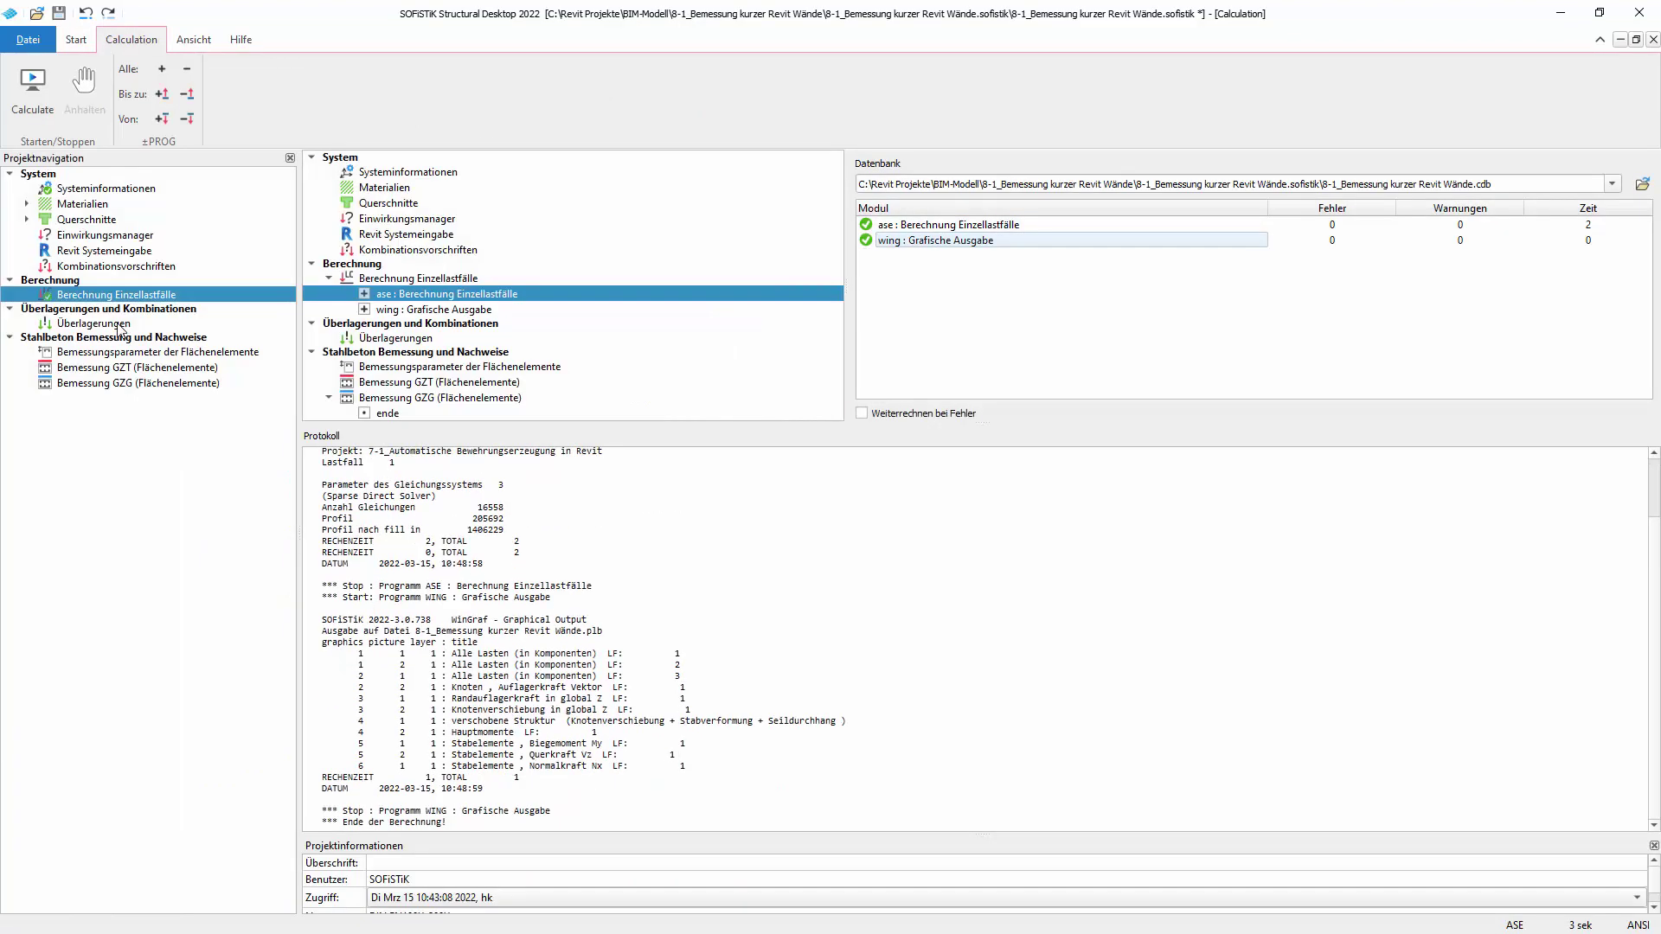
click(106, 327)
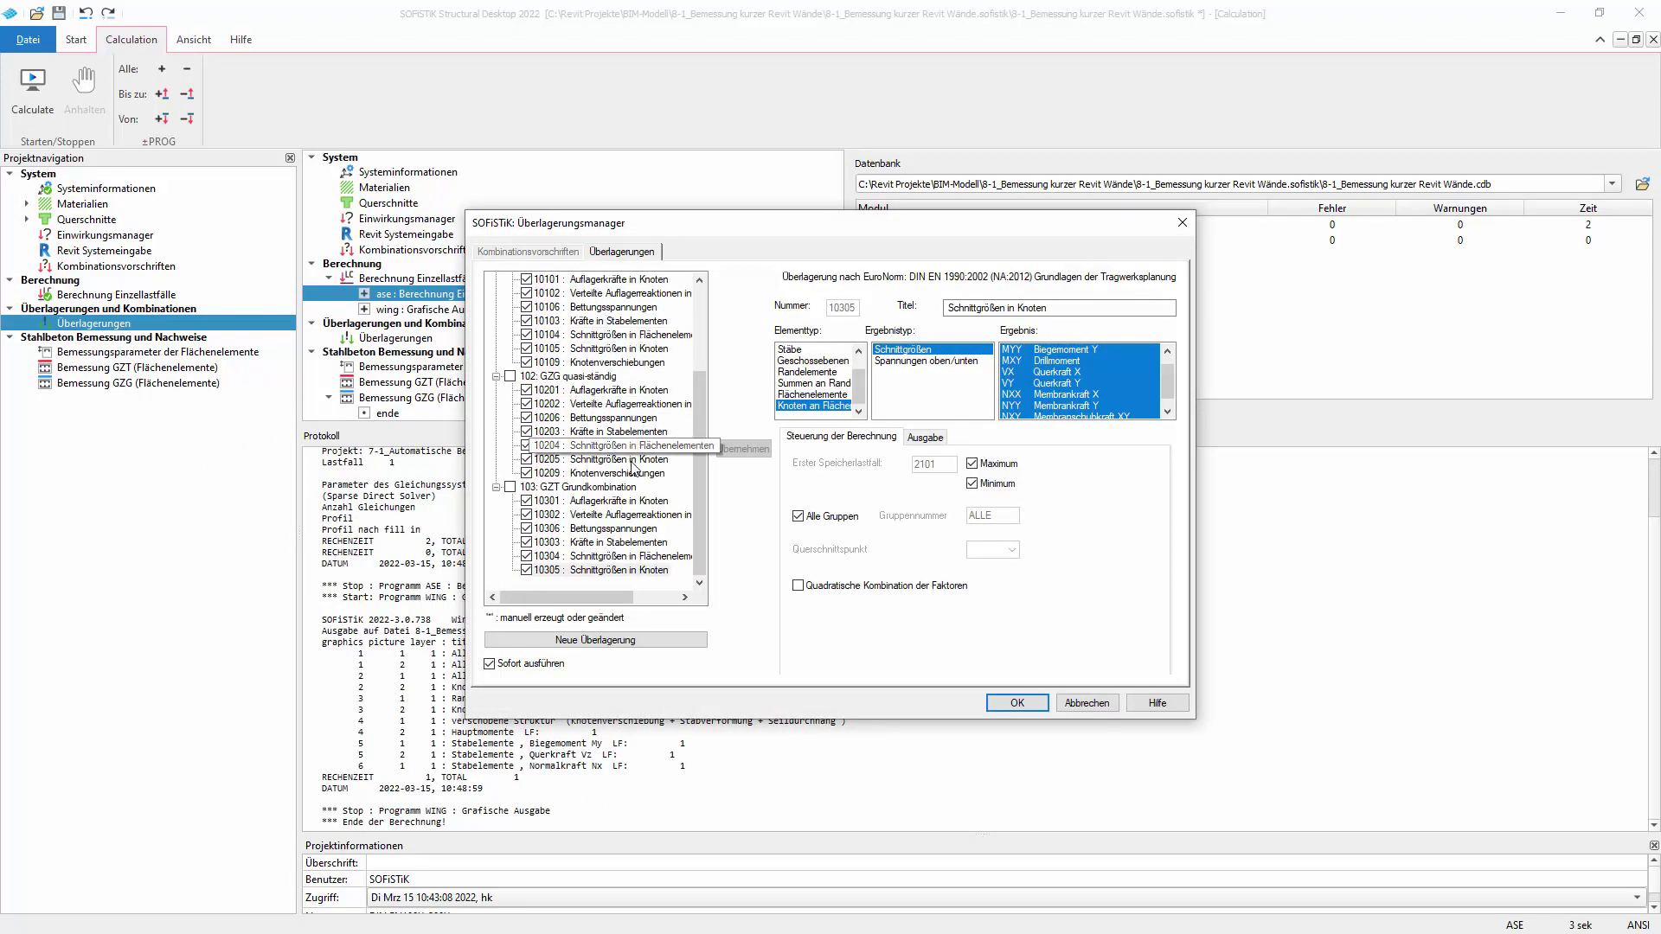
click(1028, 706)
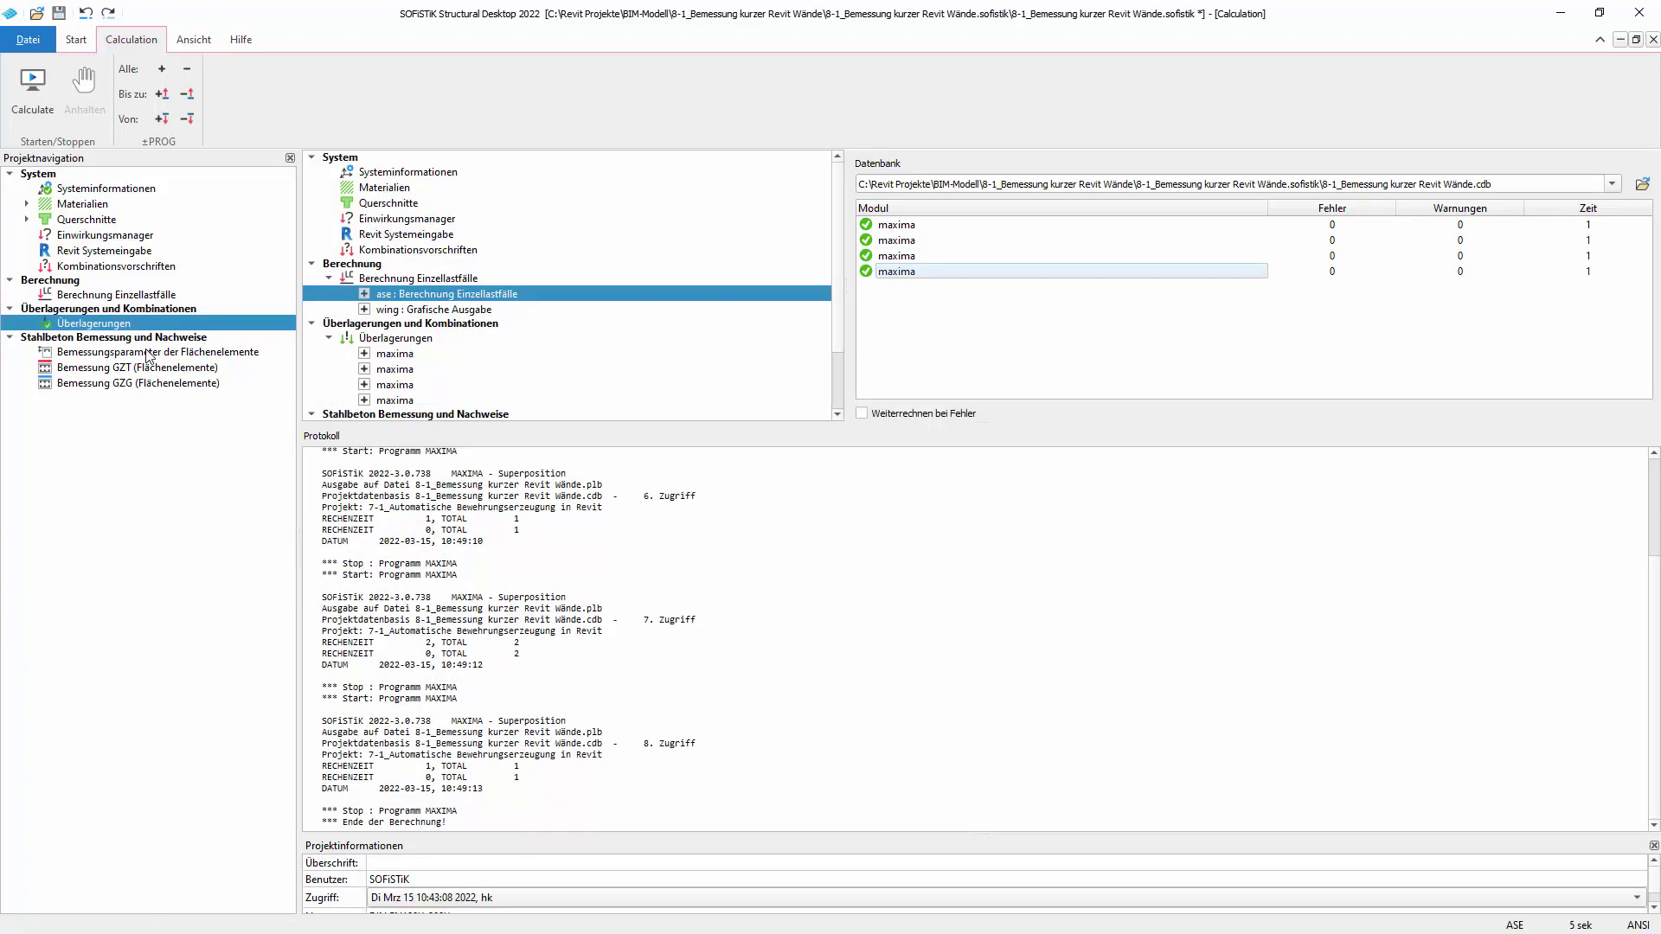
Calculate Bemessungsparameter der Flächenelemente, then delete the Bemessung GZG (Flächenelemente) task.
double_click(149, 353)
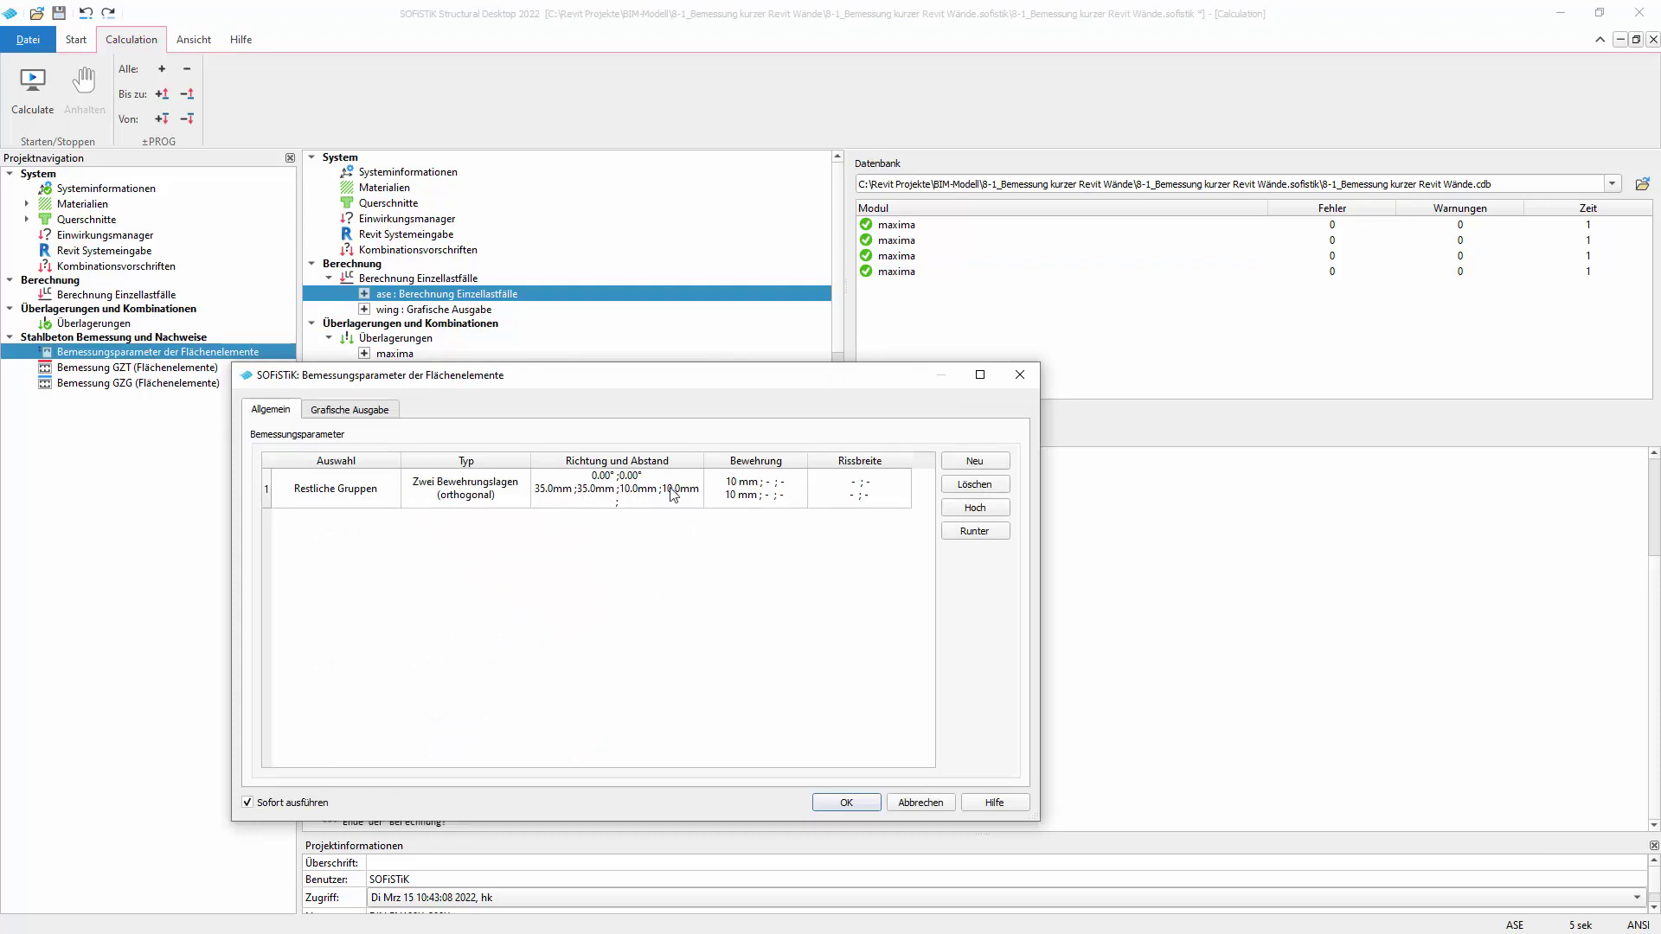
click(865, 804)
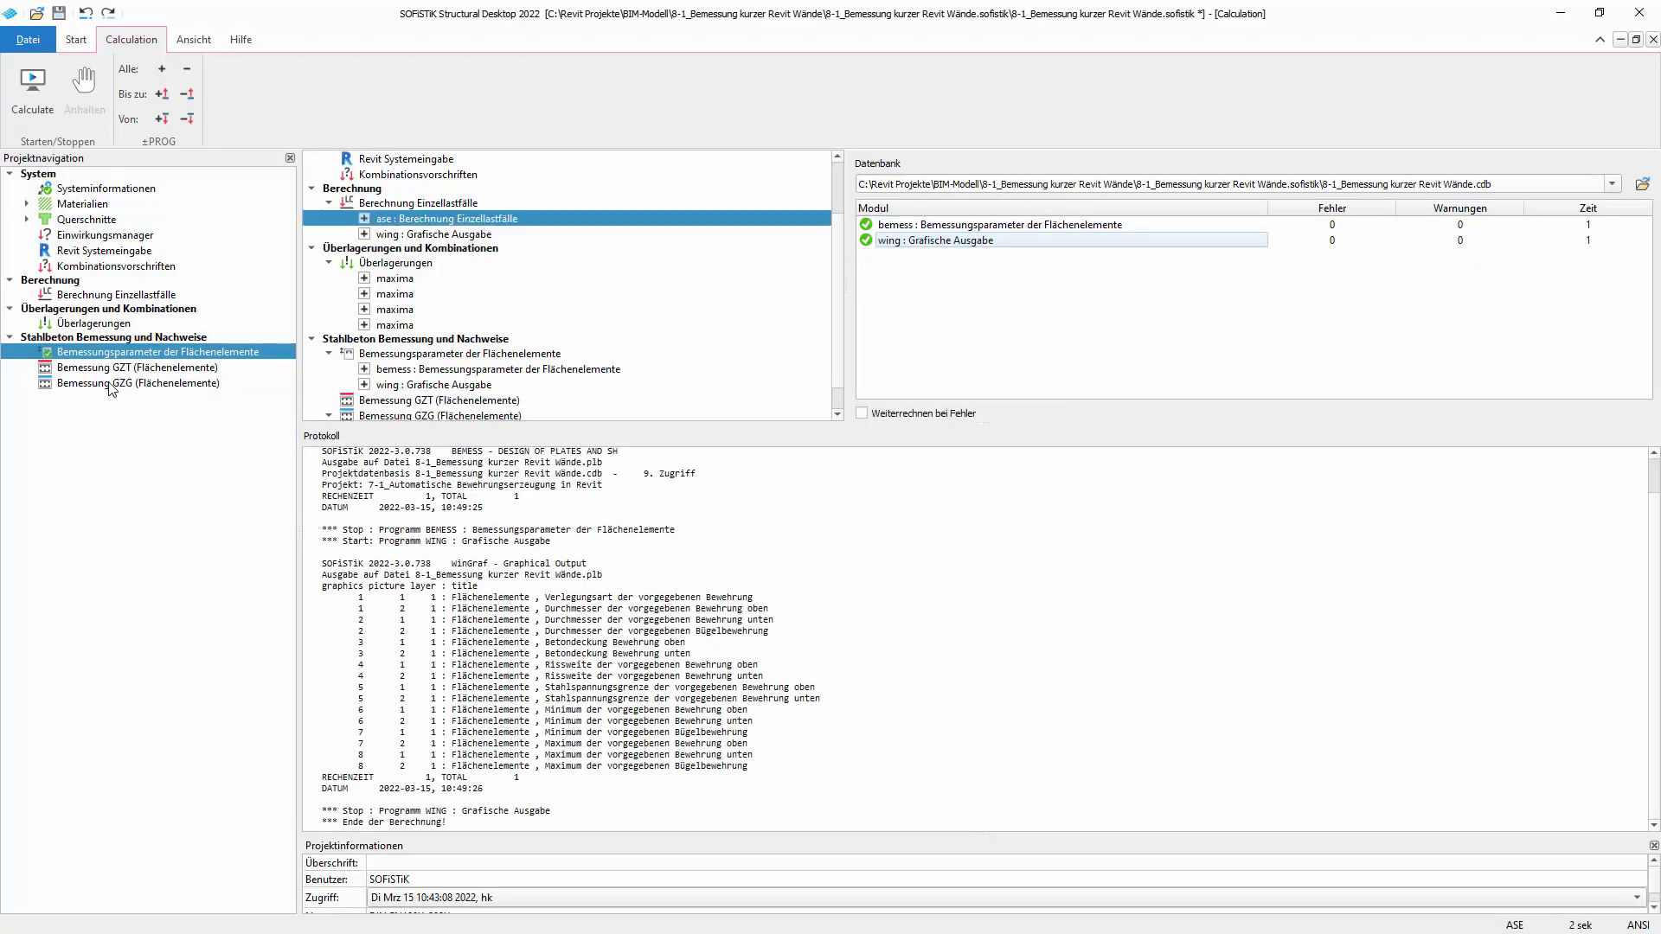
click(109, 384)
key(Delete)
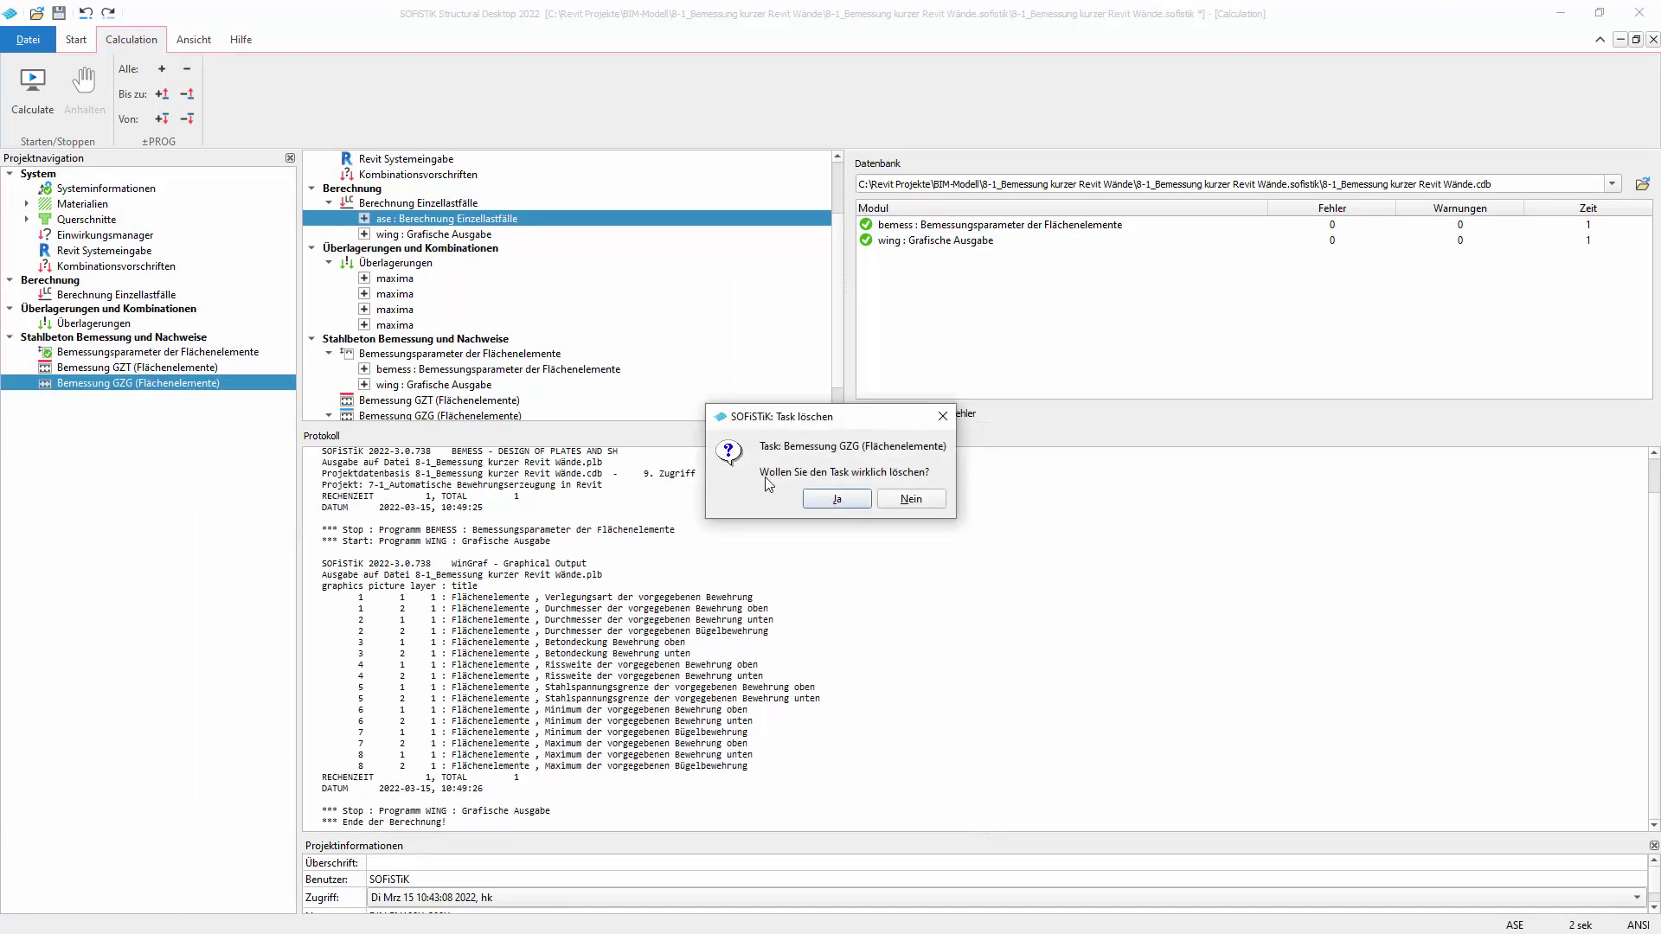
click(839, 505)
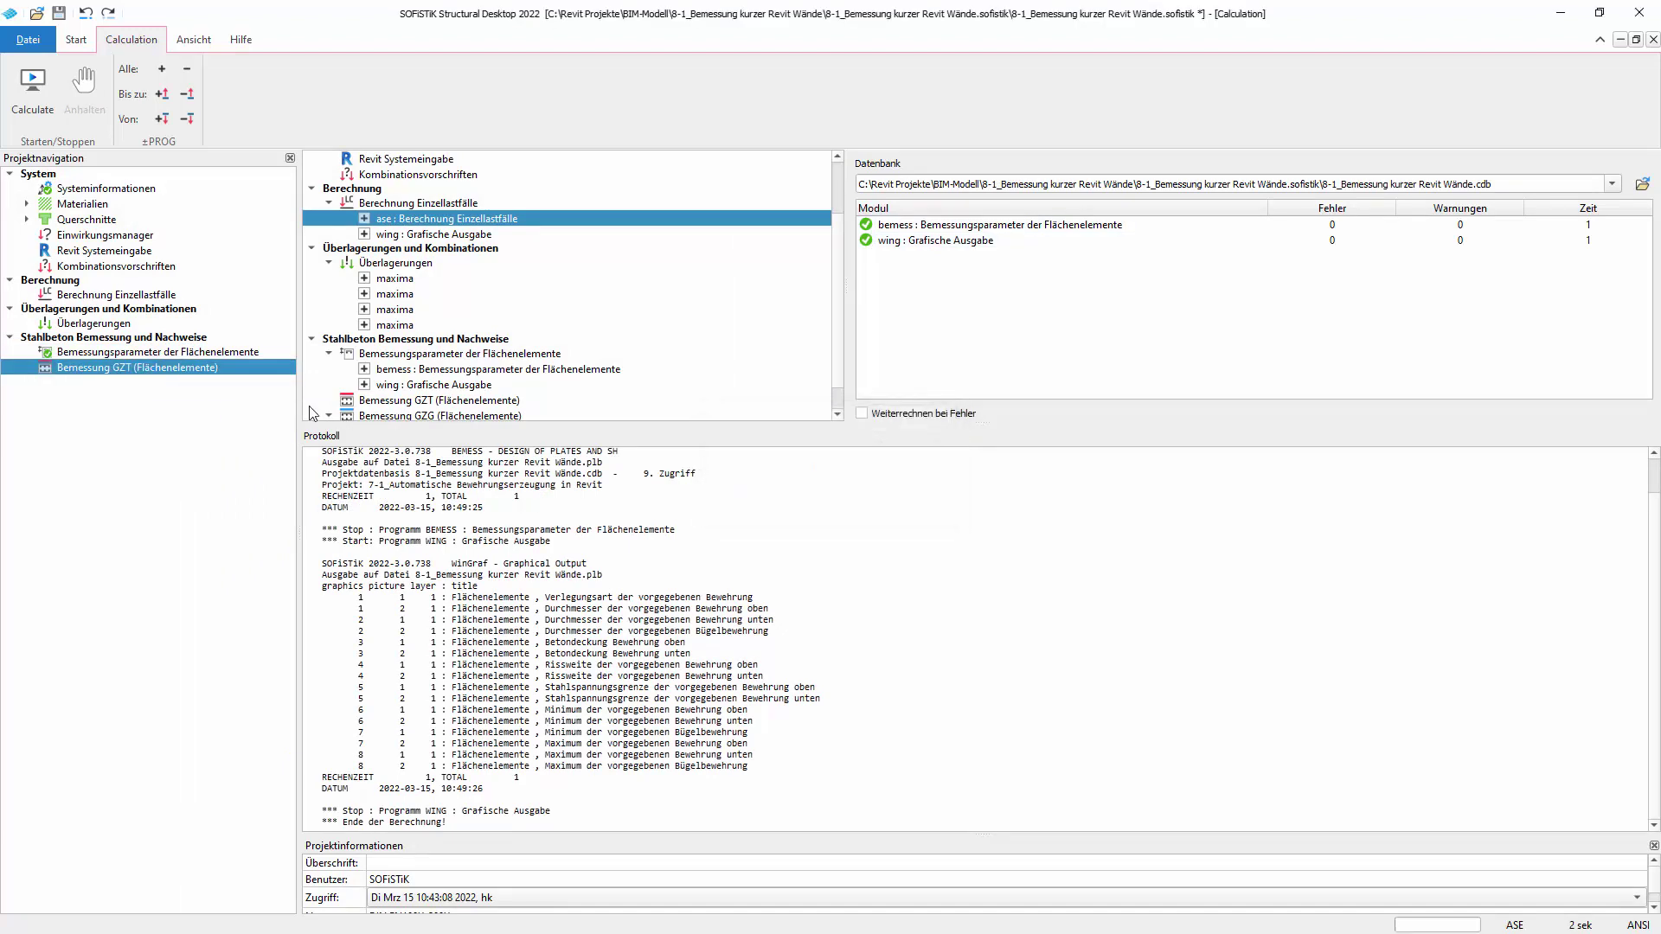
Run Bemessung GZT (Flächenelemente), then insert an Interaktive Grafiken postprocessing task.
double_click(171, 370)
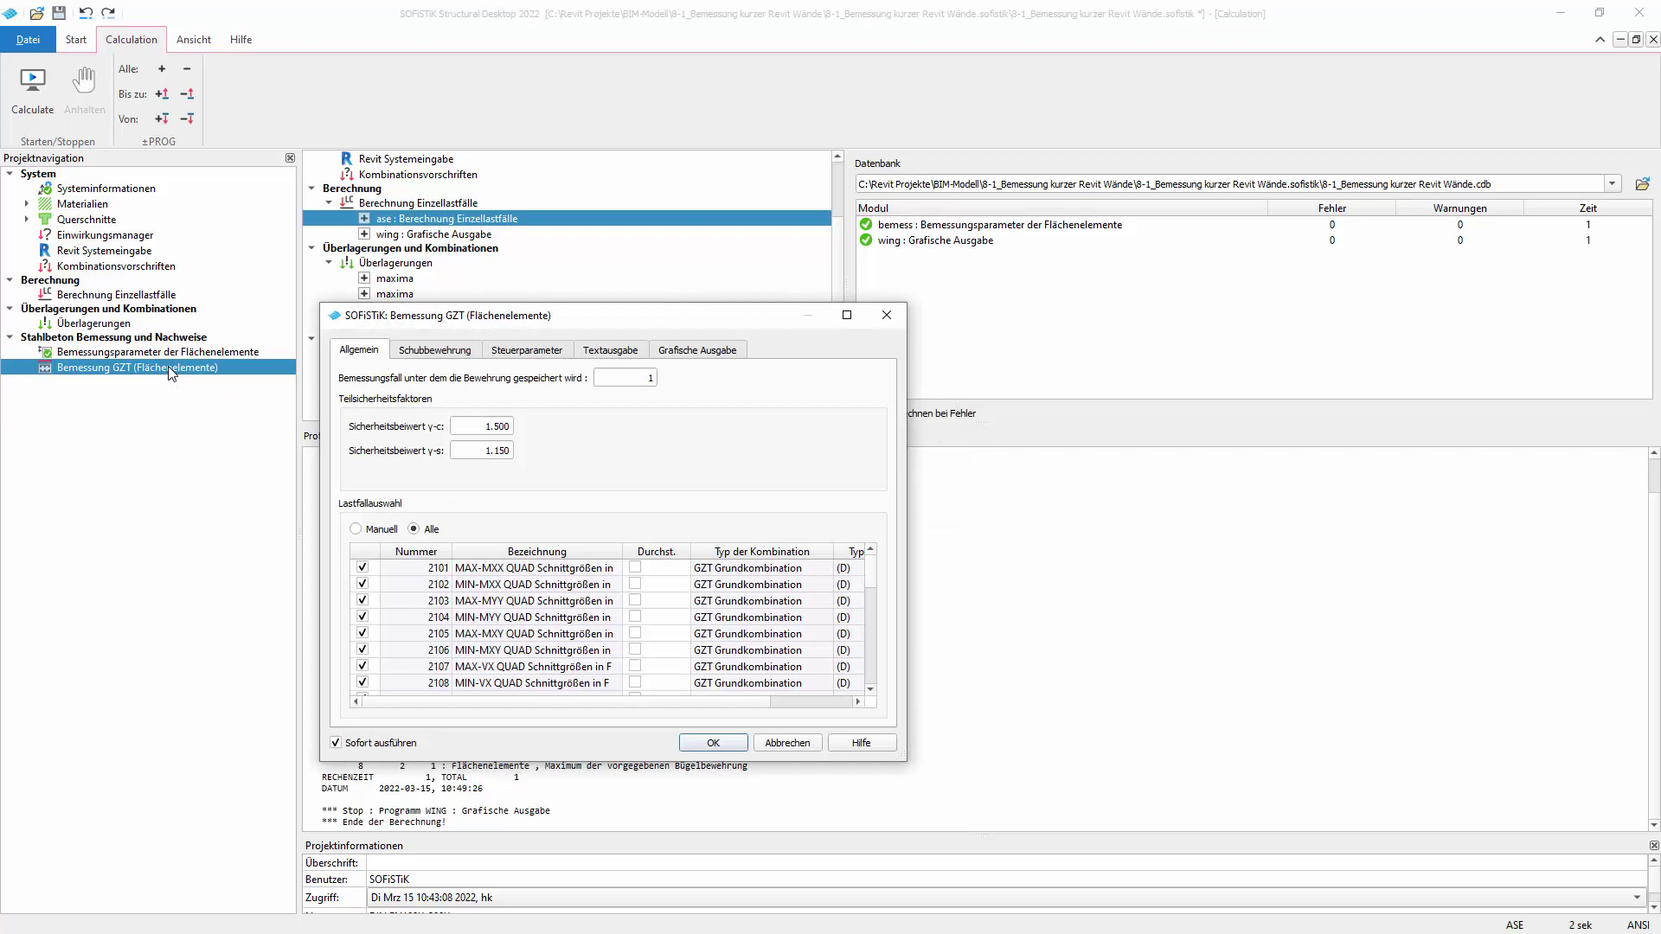
click(713, 742)
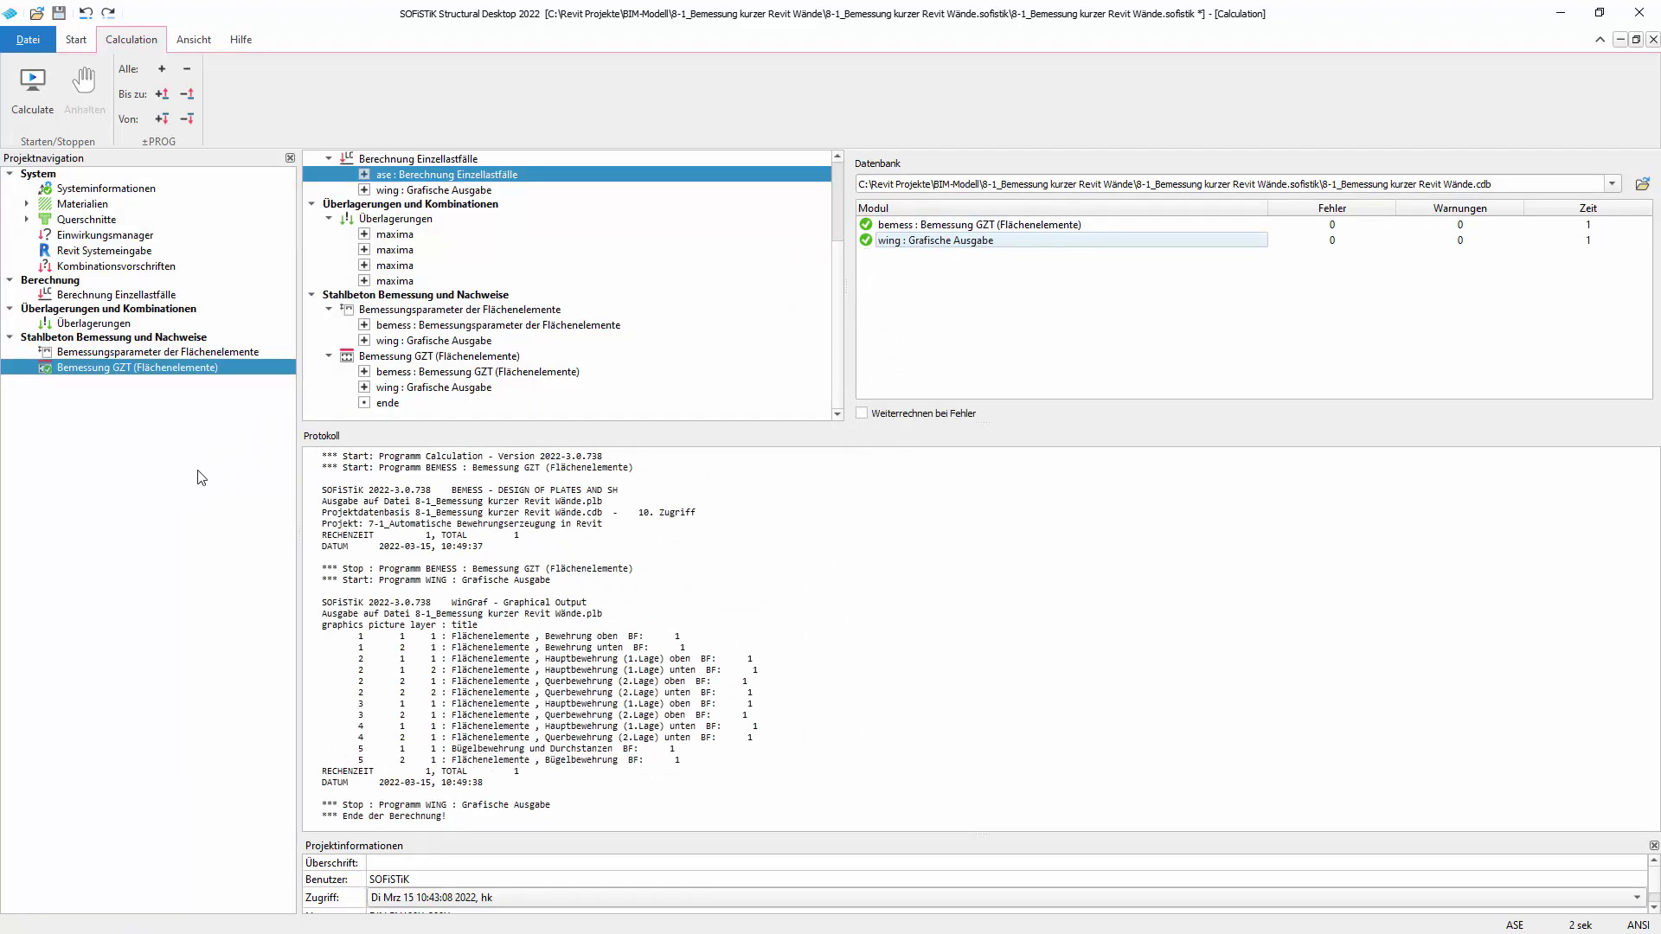
right_click(142, 430)
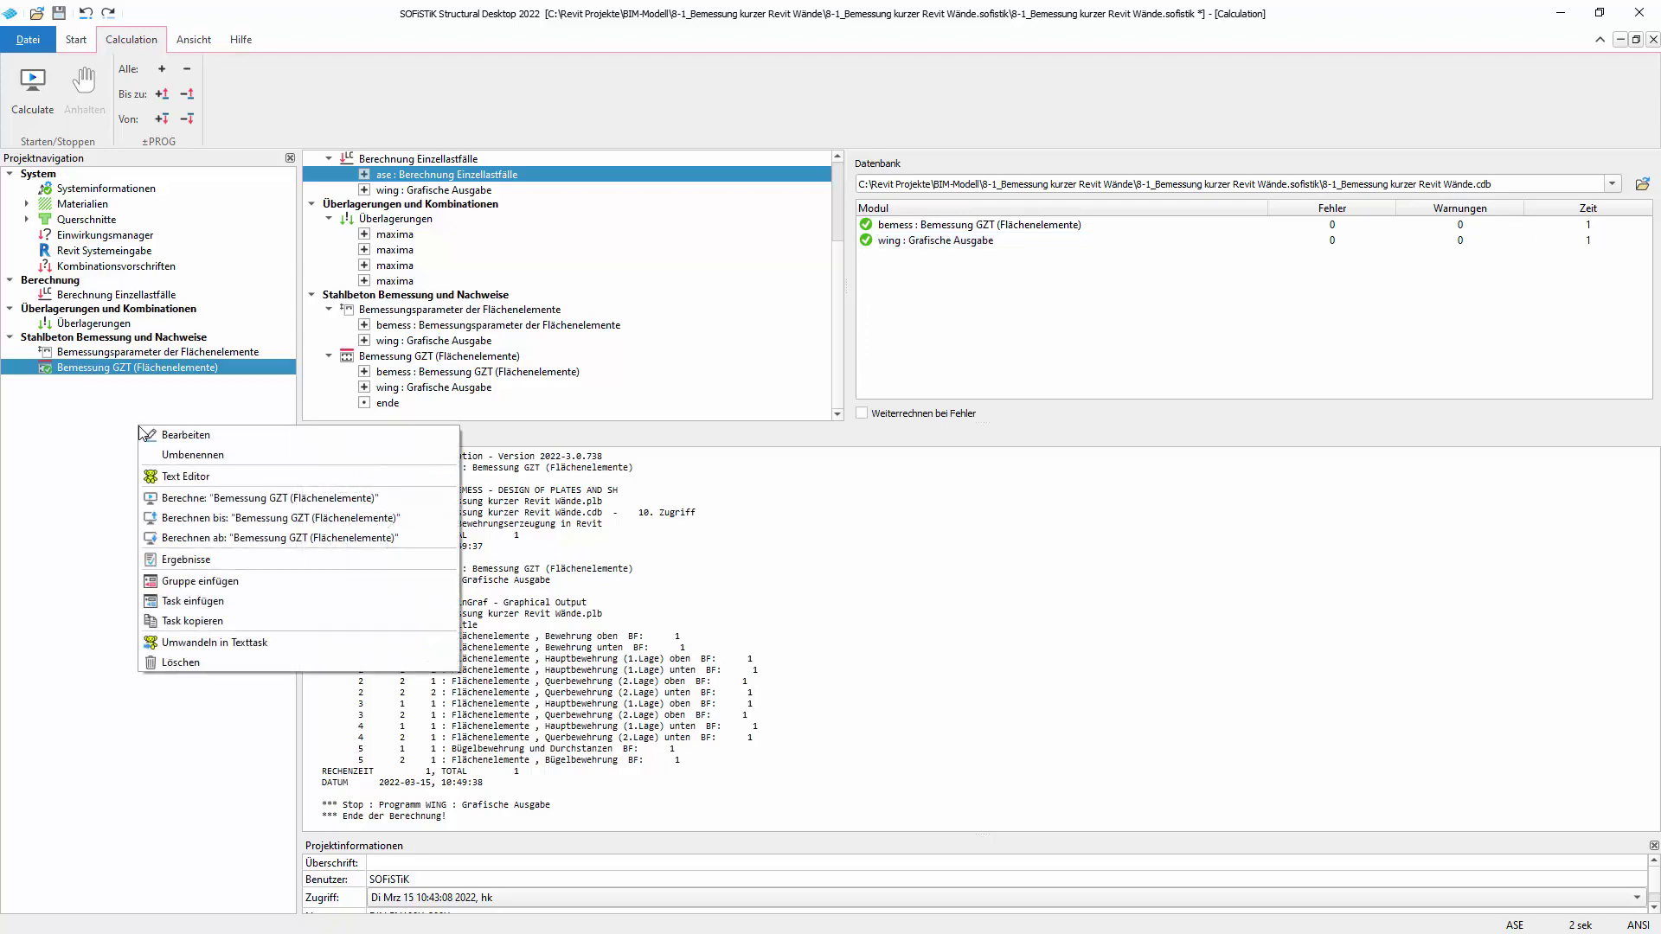
click(242, 603)
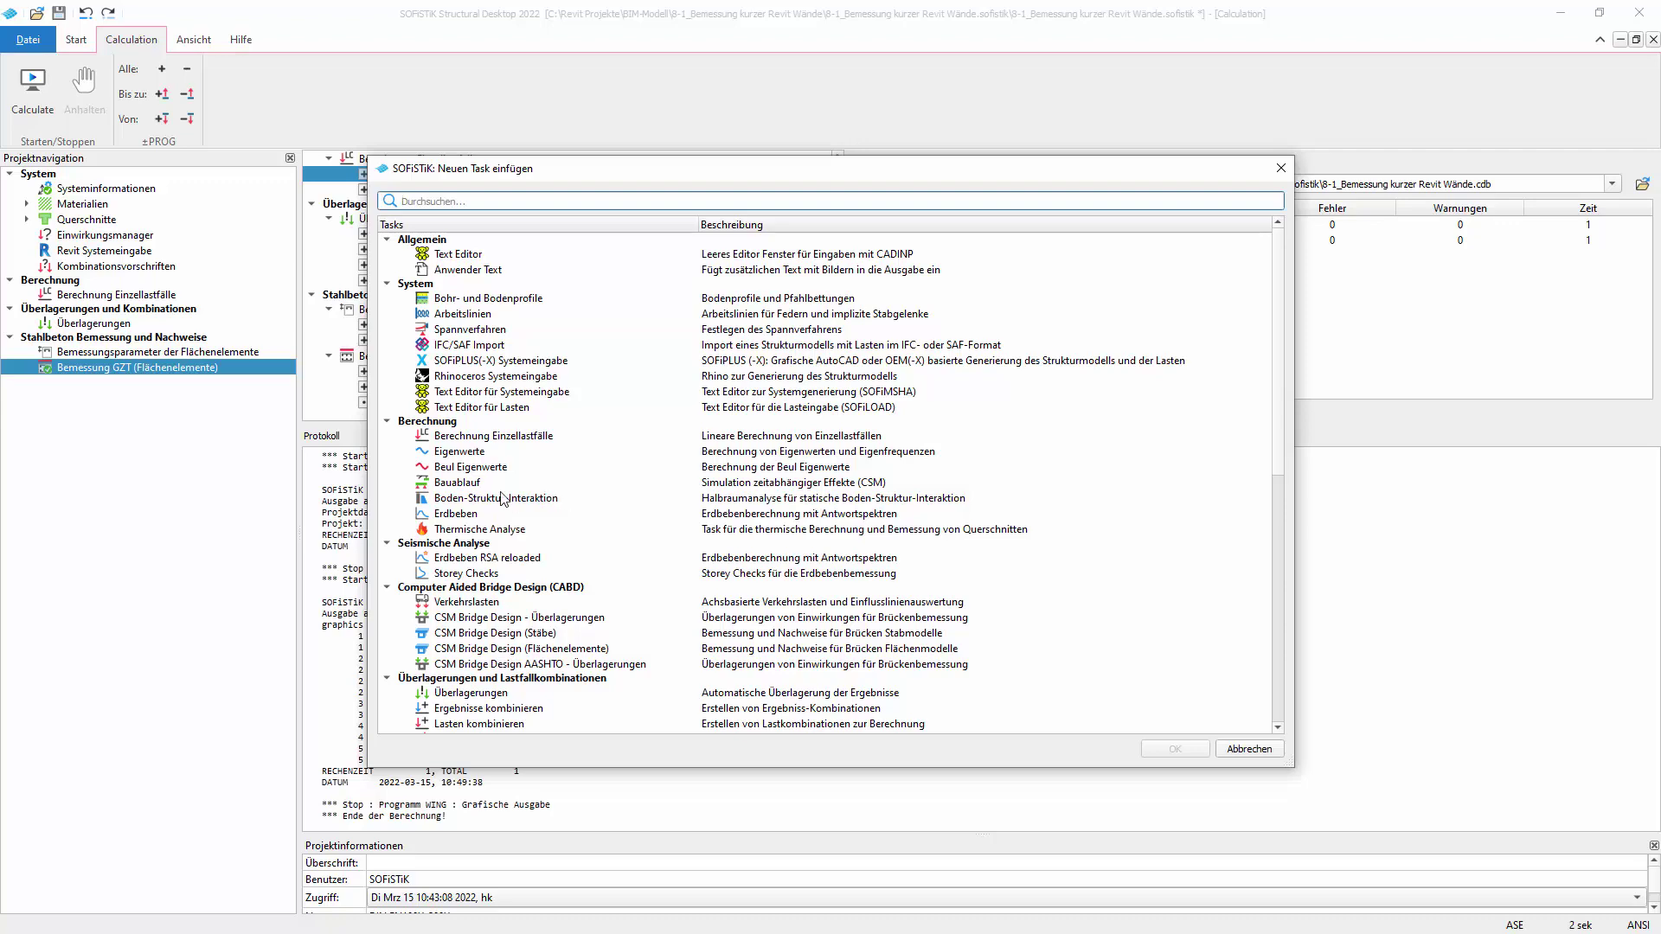
scroll(501, 497, down, 3)
scroll(499, 488, down, 1)
scroll(499, 489, down, 2)
click(490, 498)
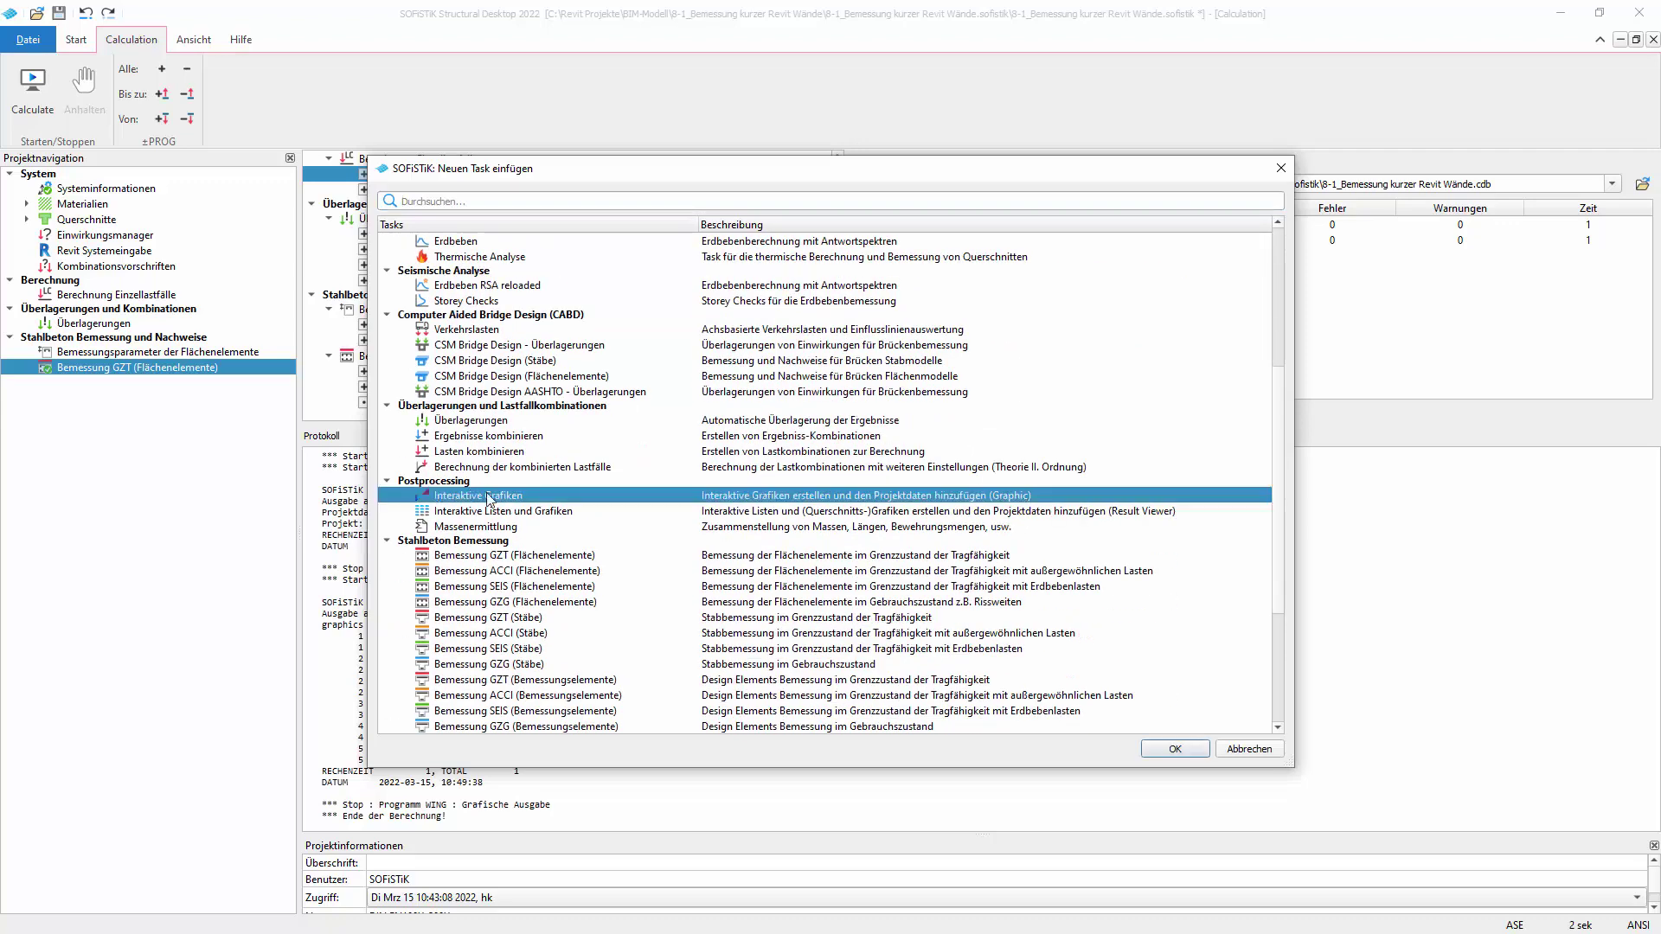
click(1173, 748)
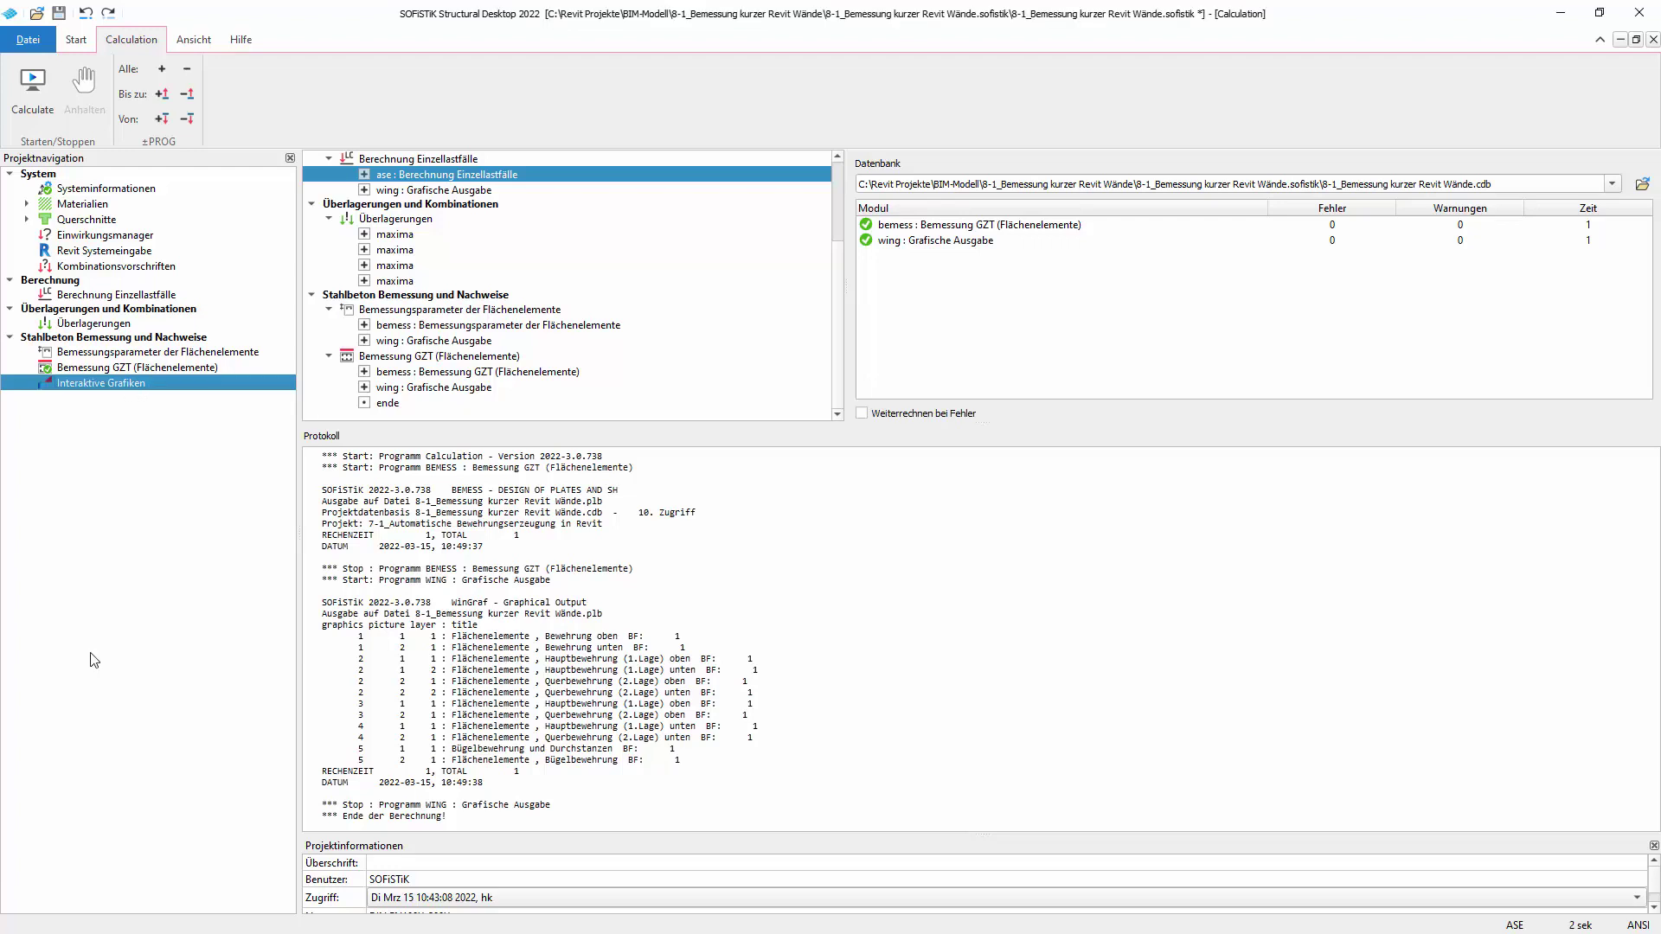
In Interaktive Grafiken, invert the group selection so only group 3 is displayed.
double_click(104, 386)
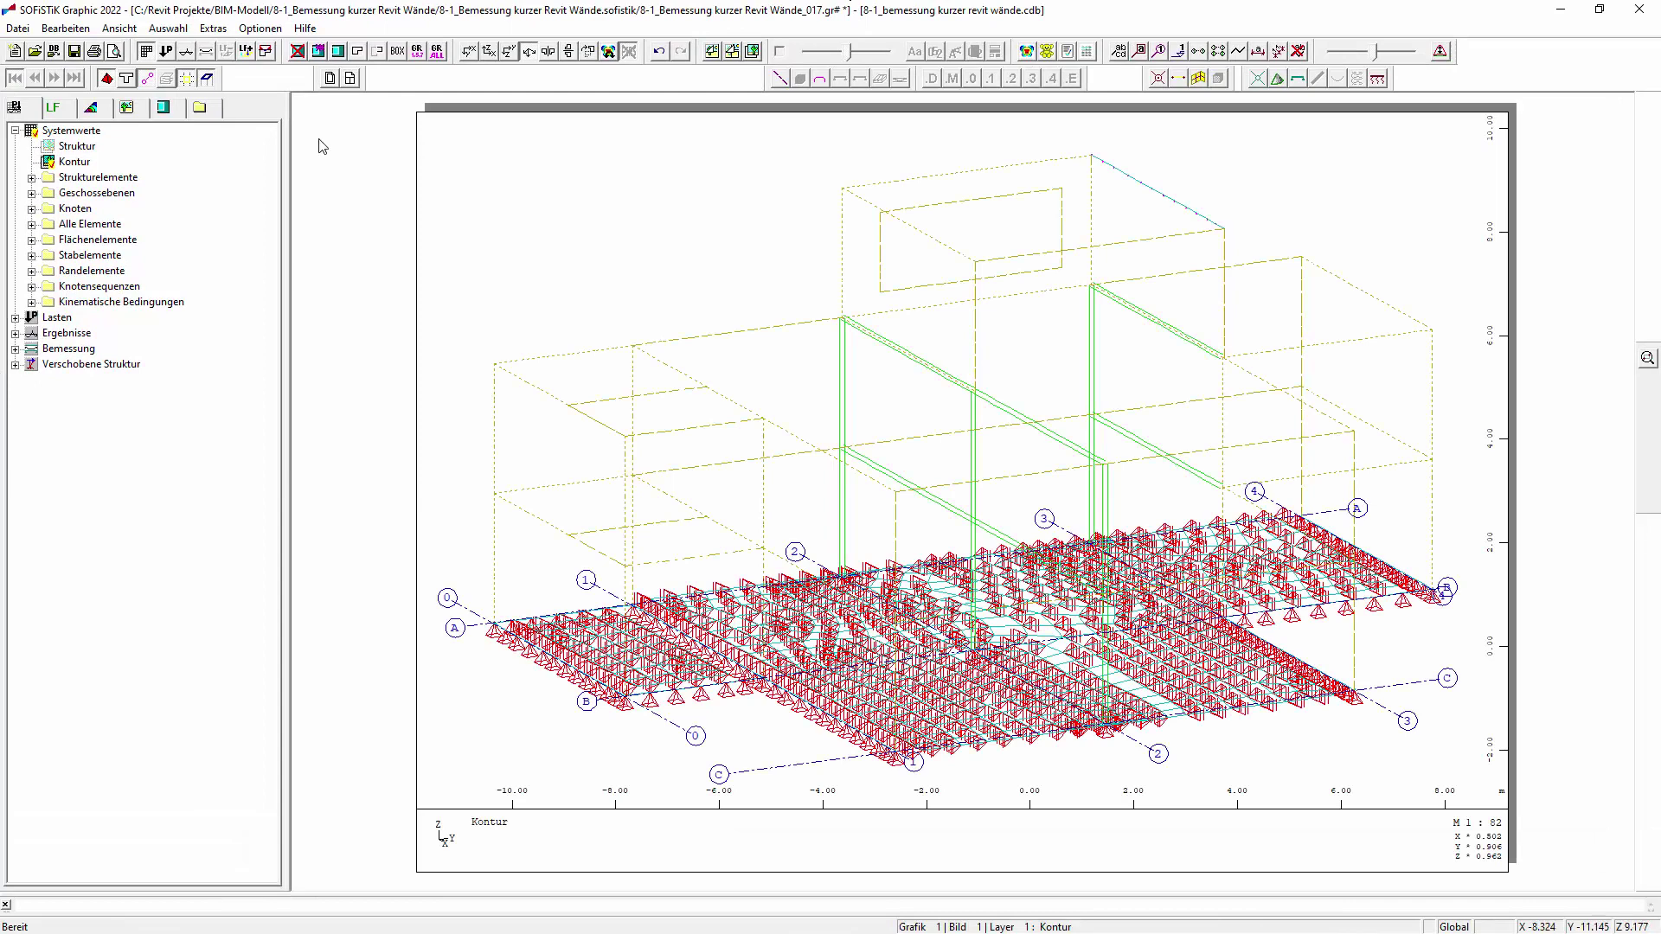
click(418, 54)
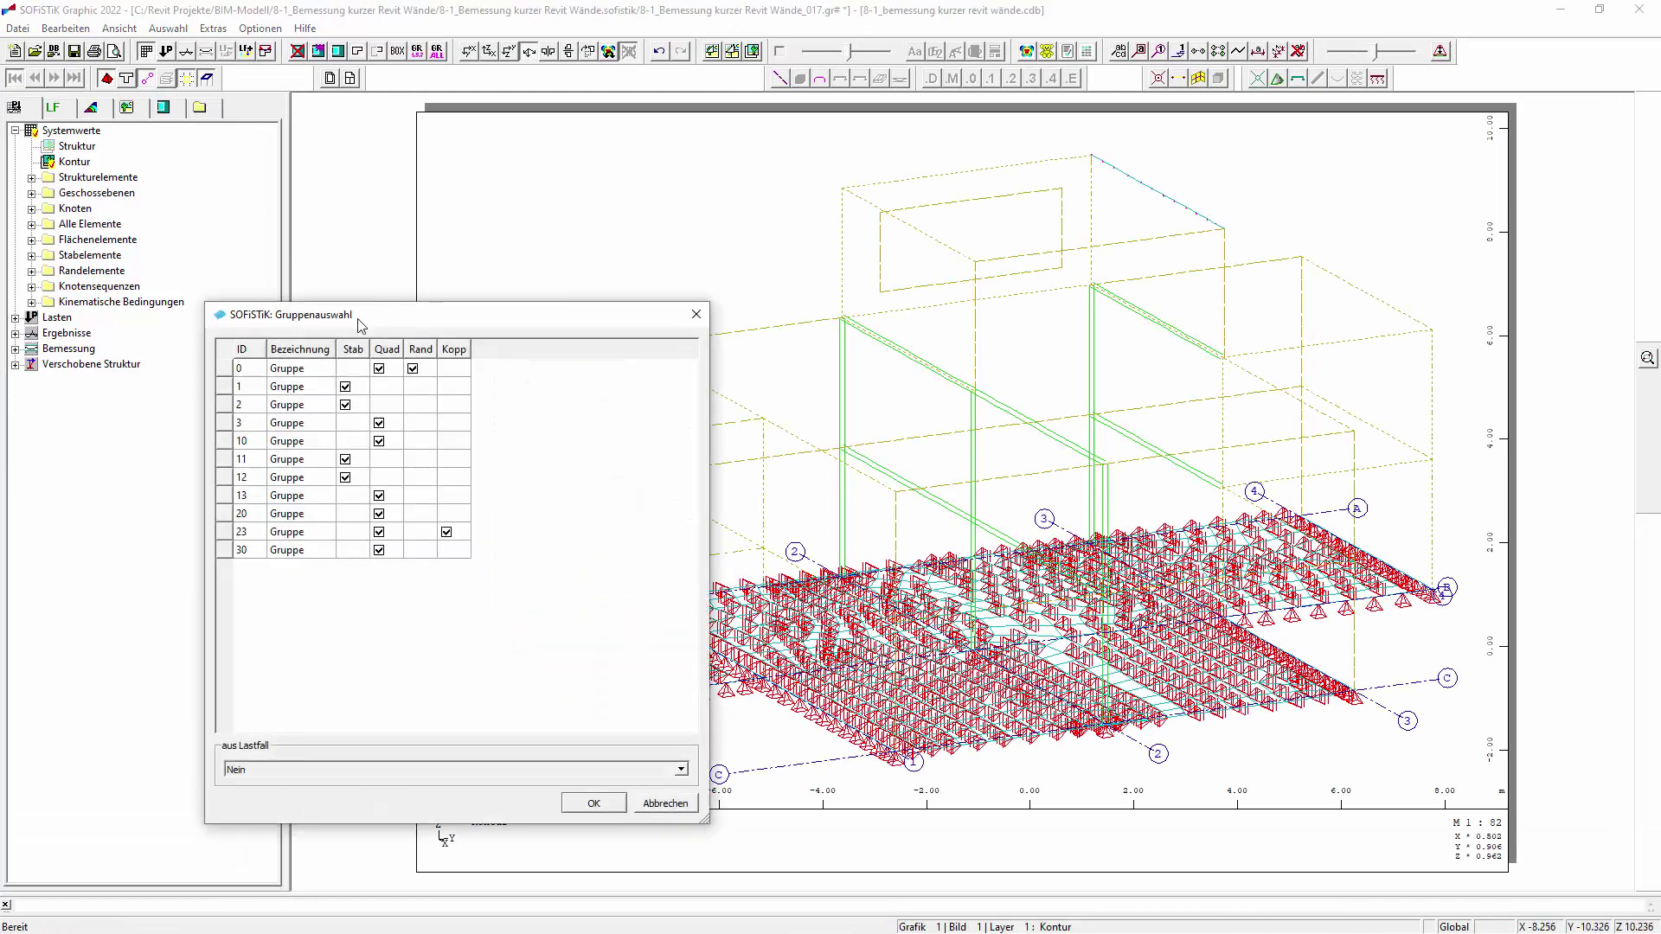
click(379, 423)
right_click(379, 423)
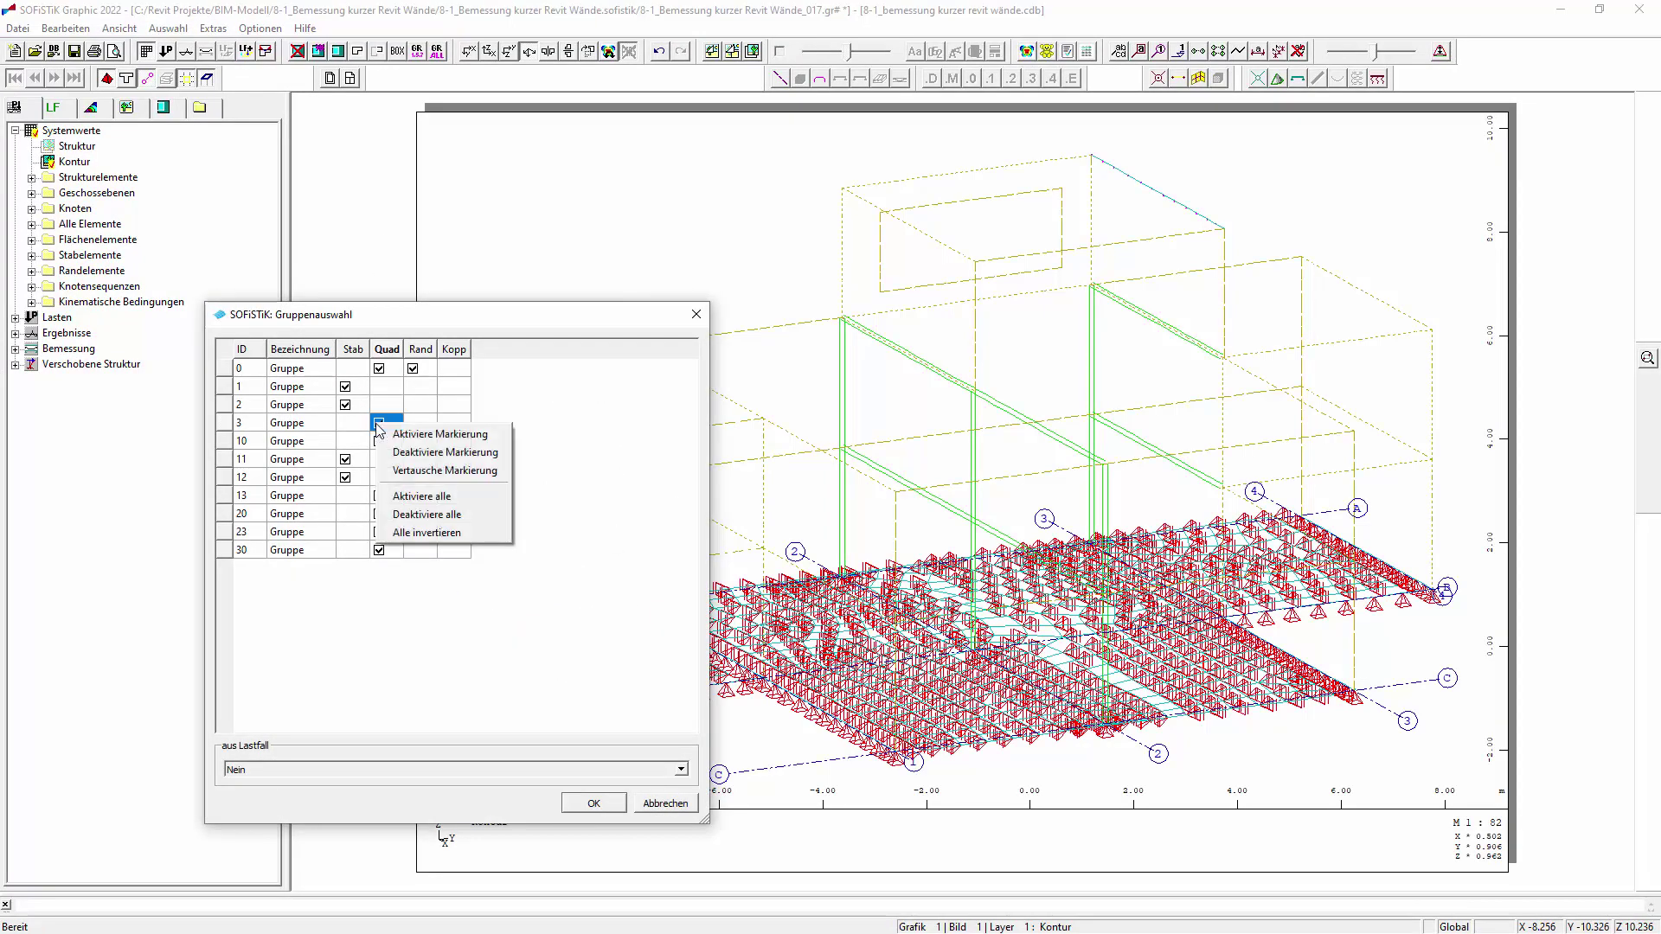
click(402, 533)
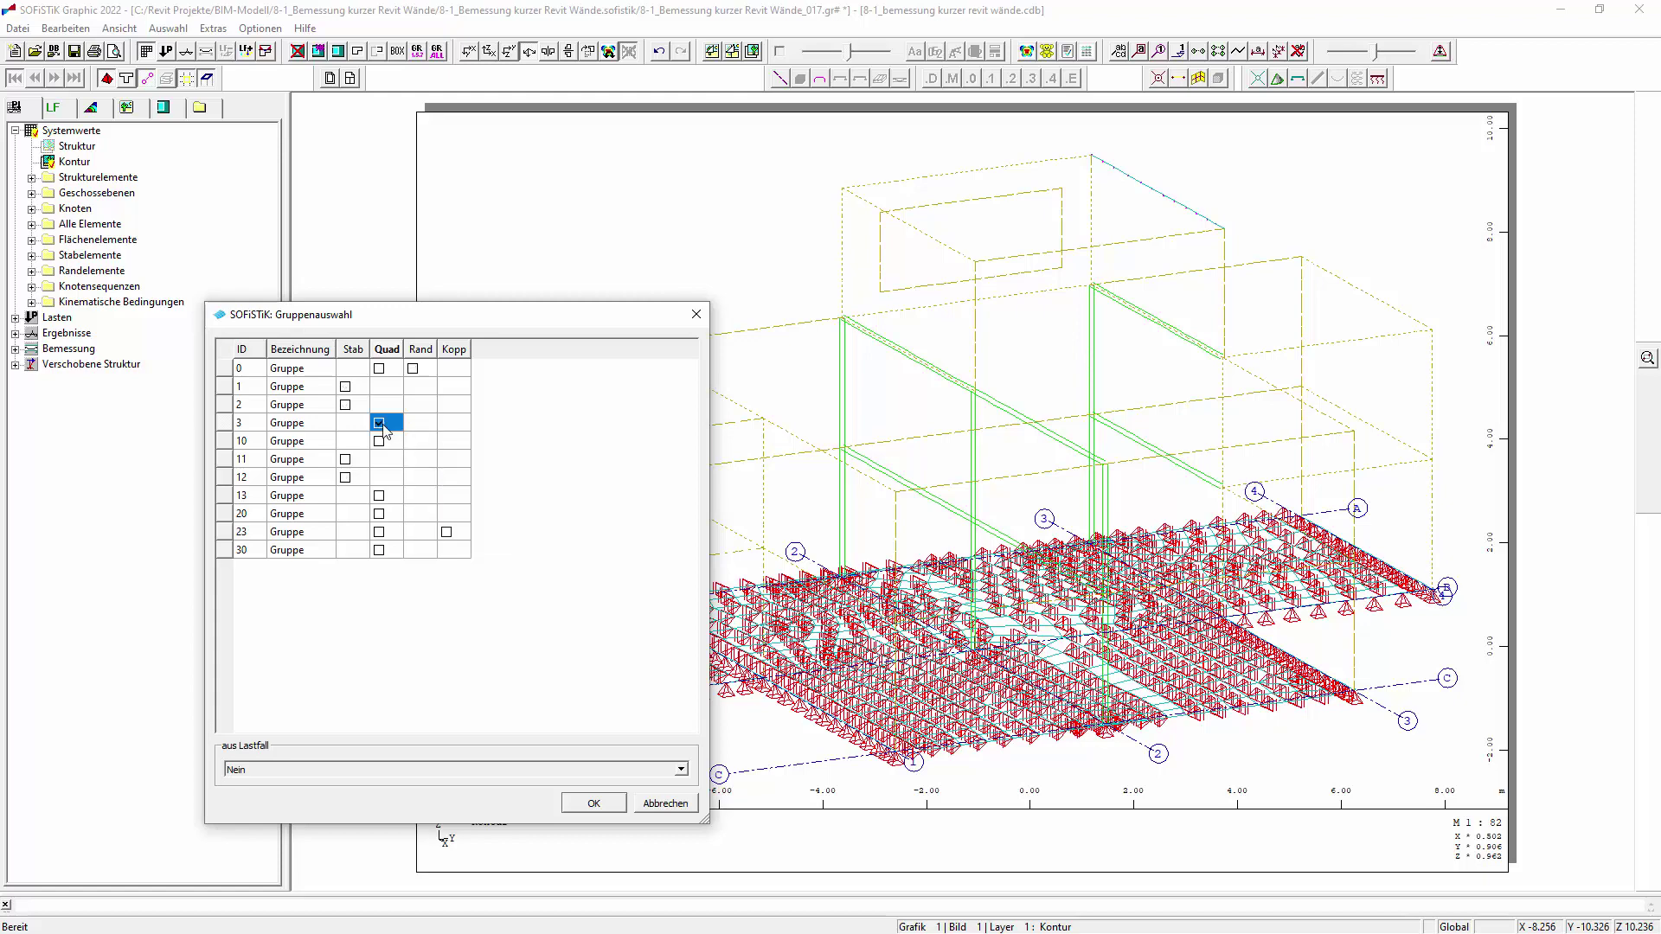
click(593, 803)
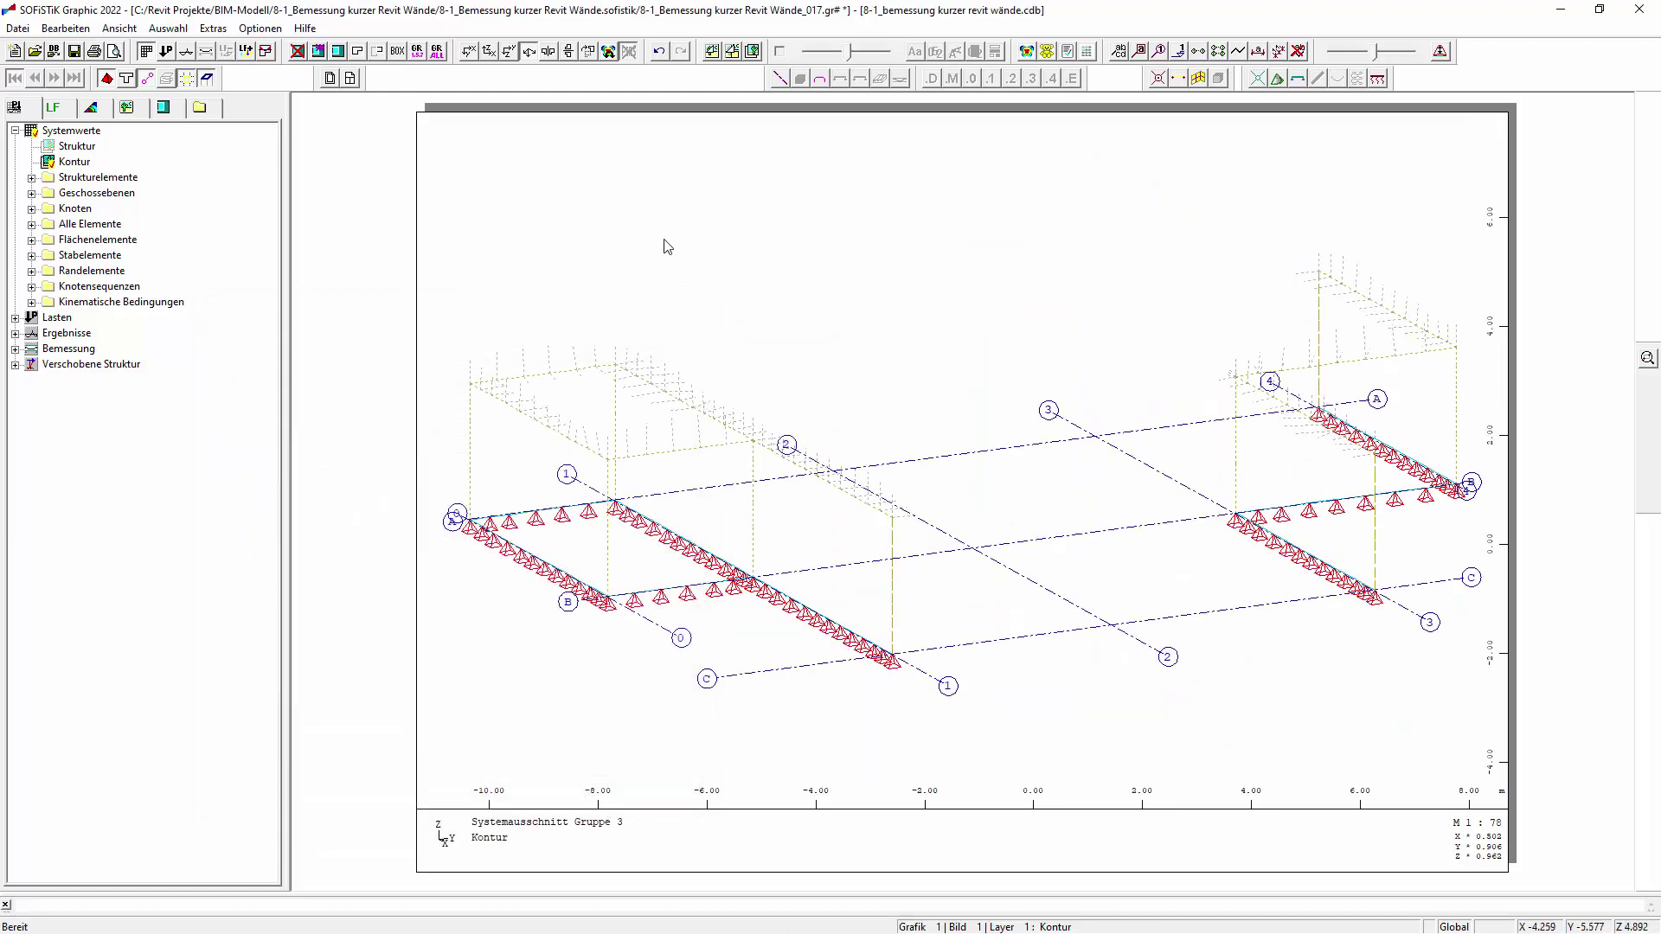
Rotate the viewing direction of the graphic via the Ansicht settings.
click(609, 51)
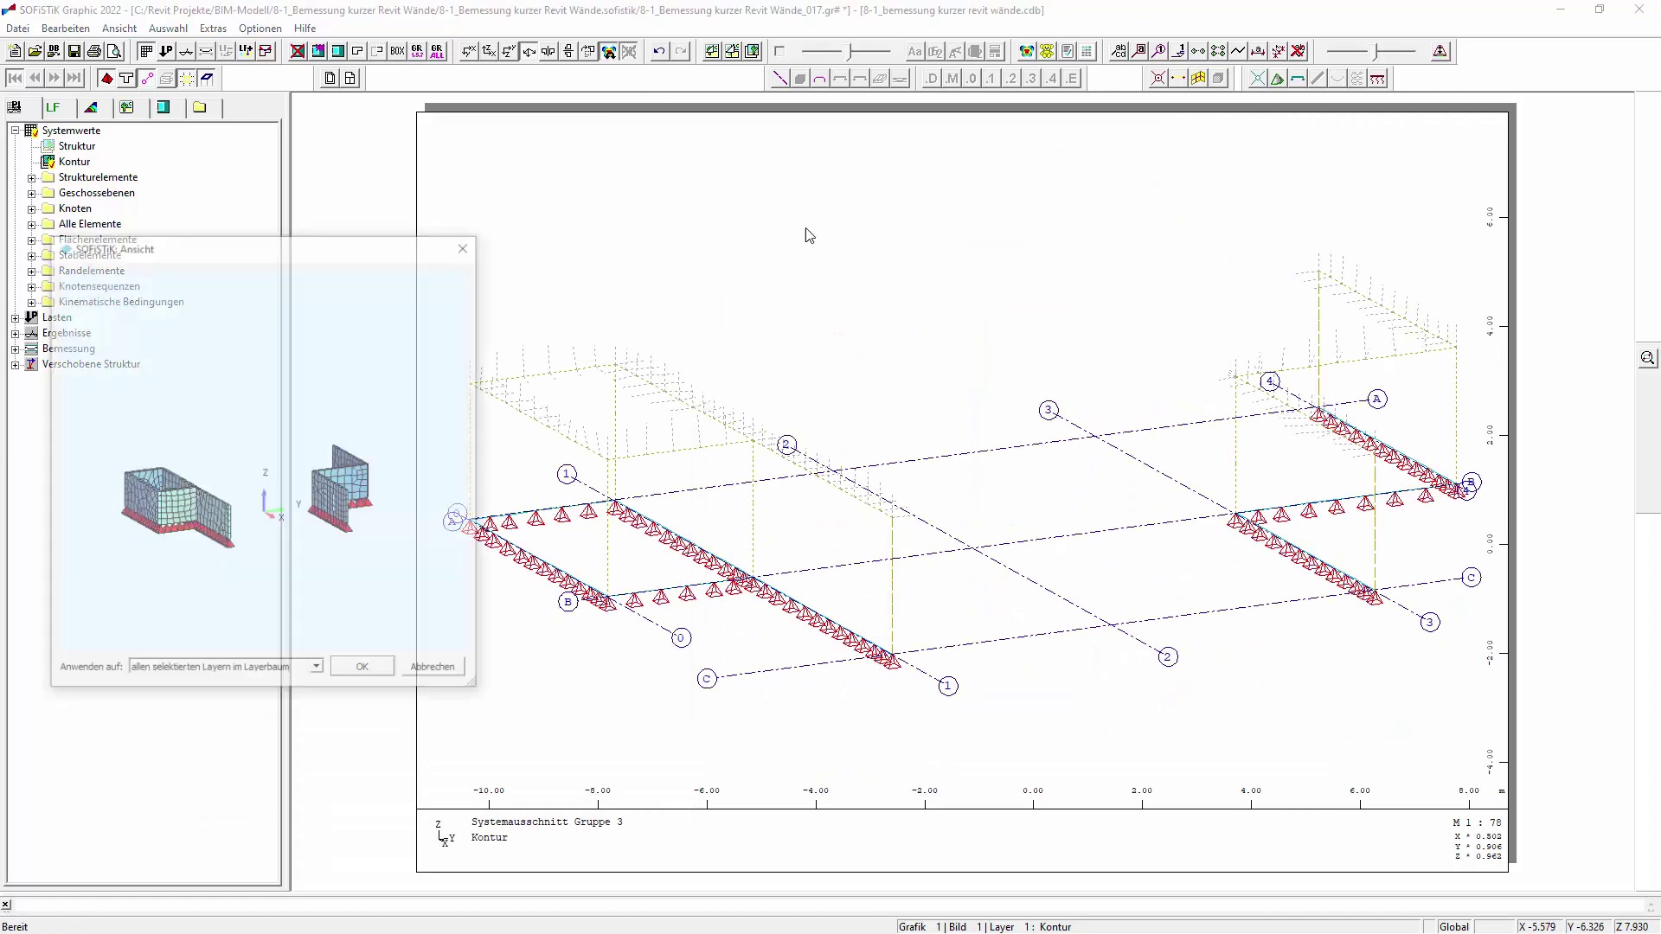
drag(434, 472, 275, 509)
click(368, 672)
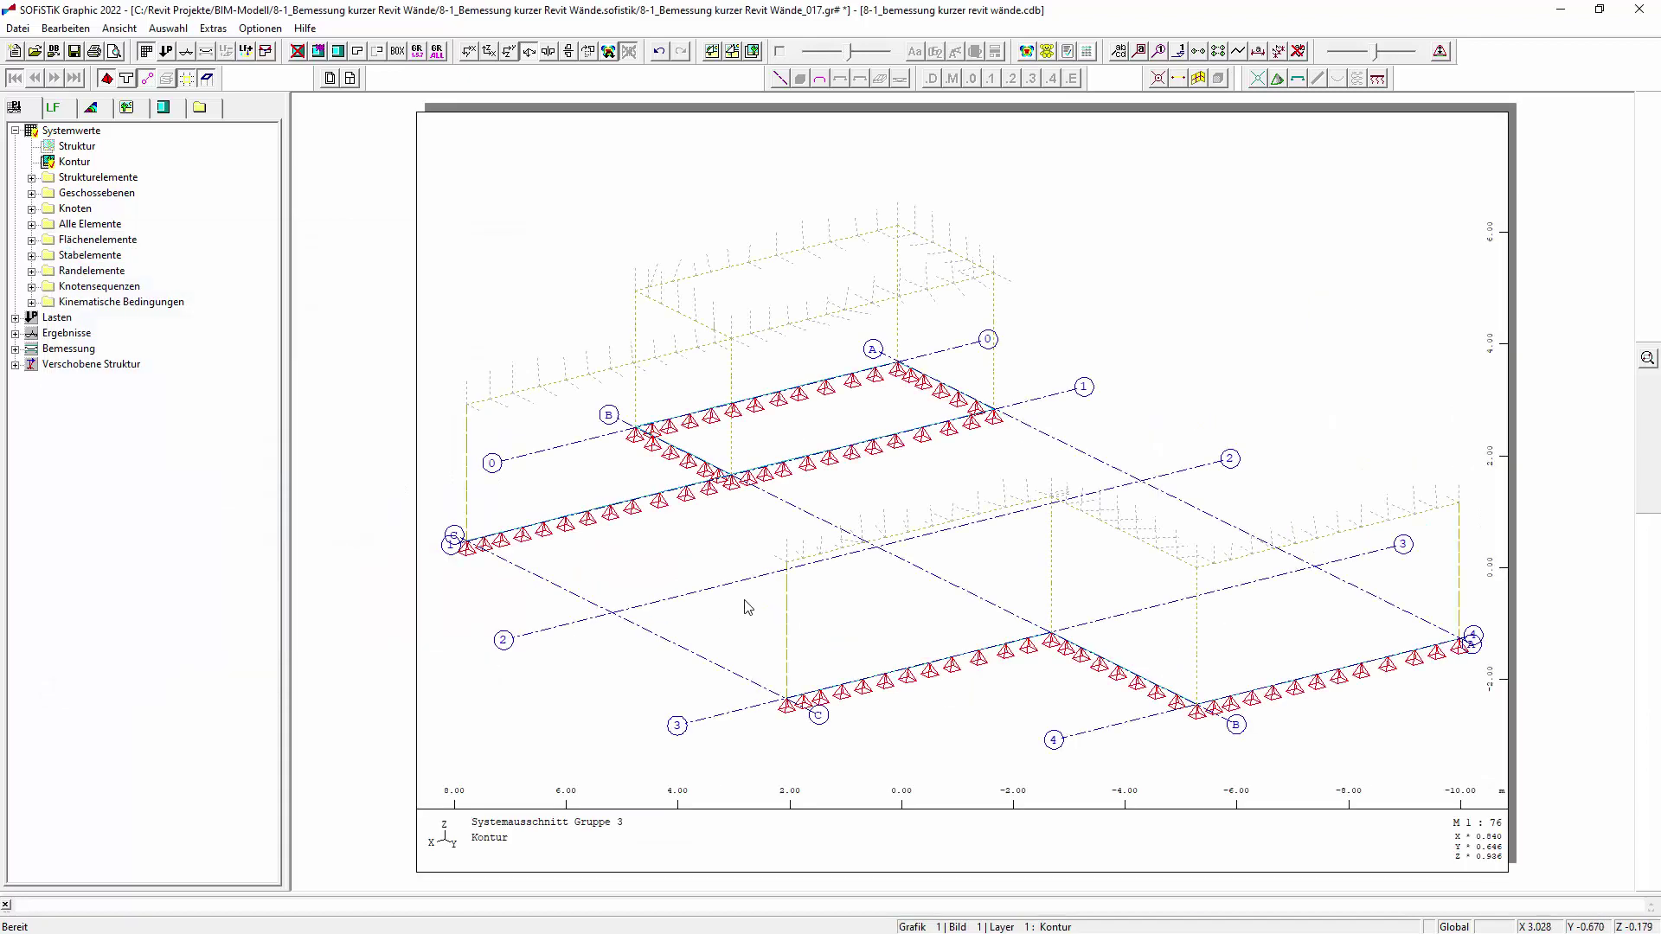
Show Querbewehrung (2.Lage) oben, Hauptbewehrung (1.Lage) unten and Querbewehrung (2.Lage) unten, then close the graphic.
click(16, 350)
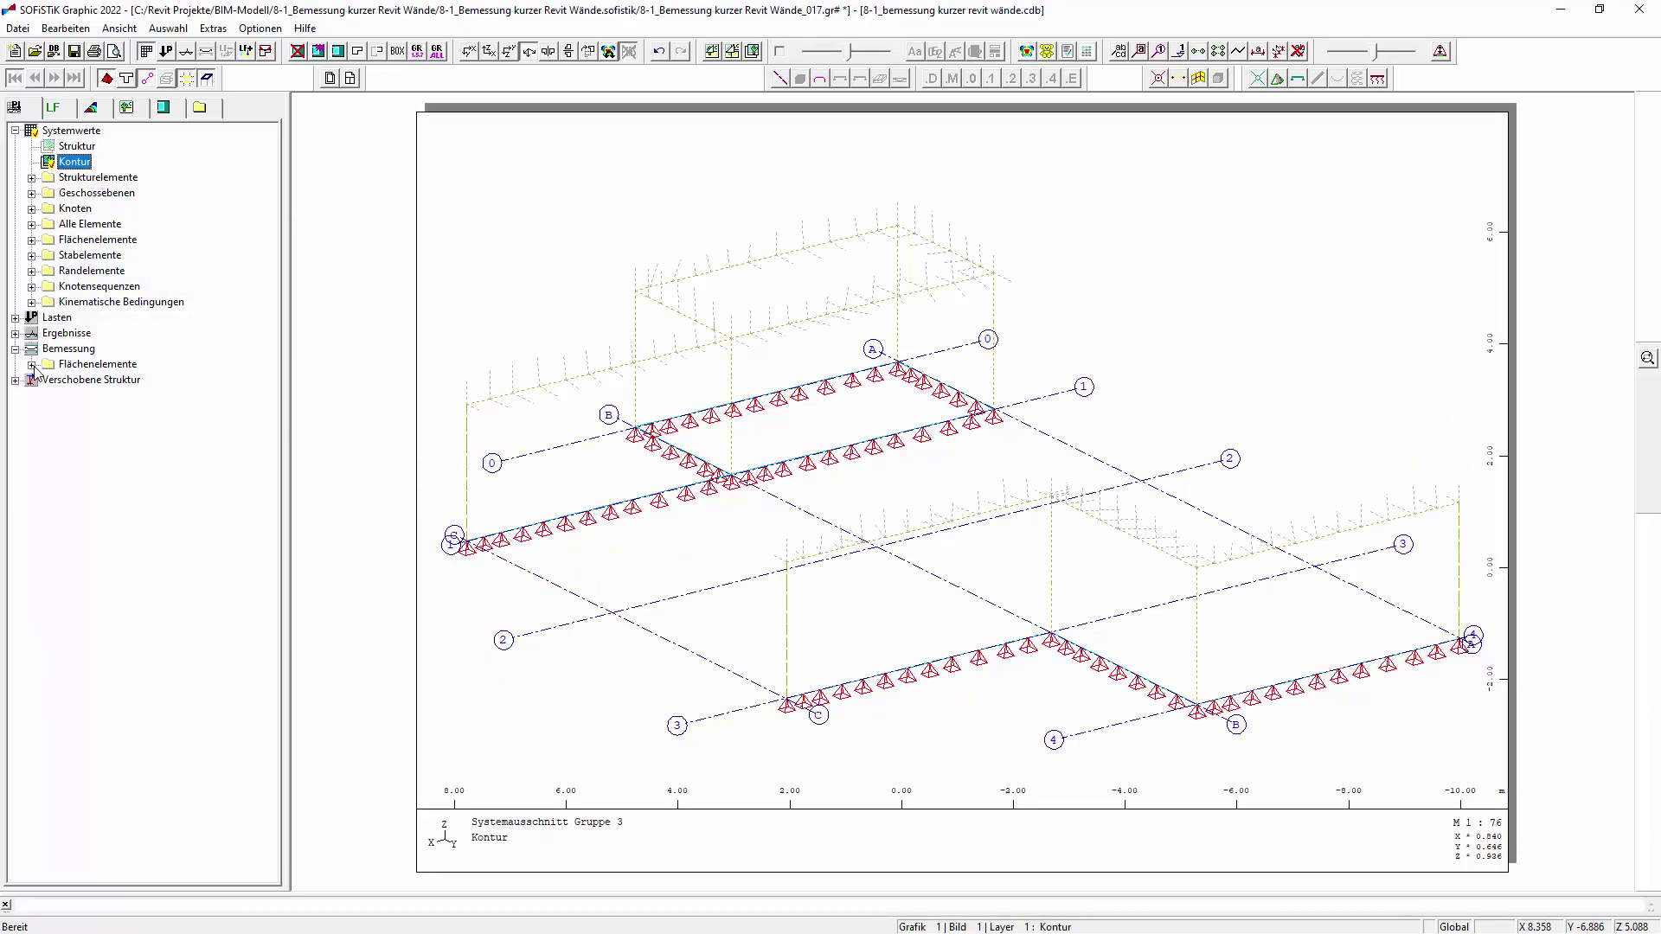
click(32, 365)
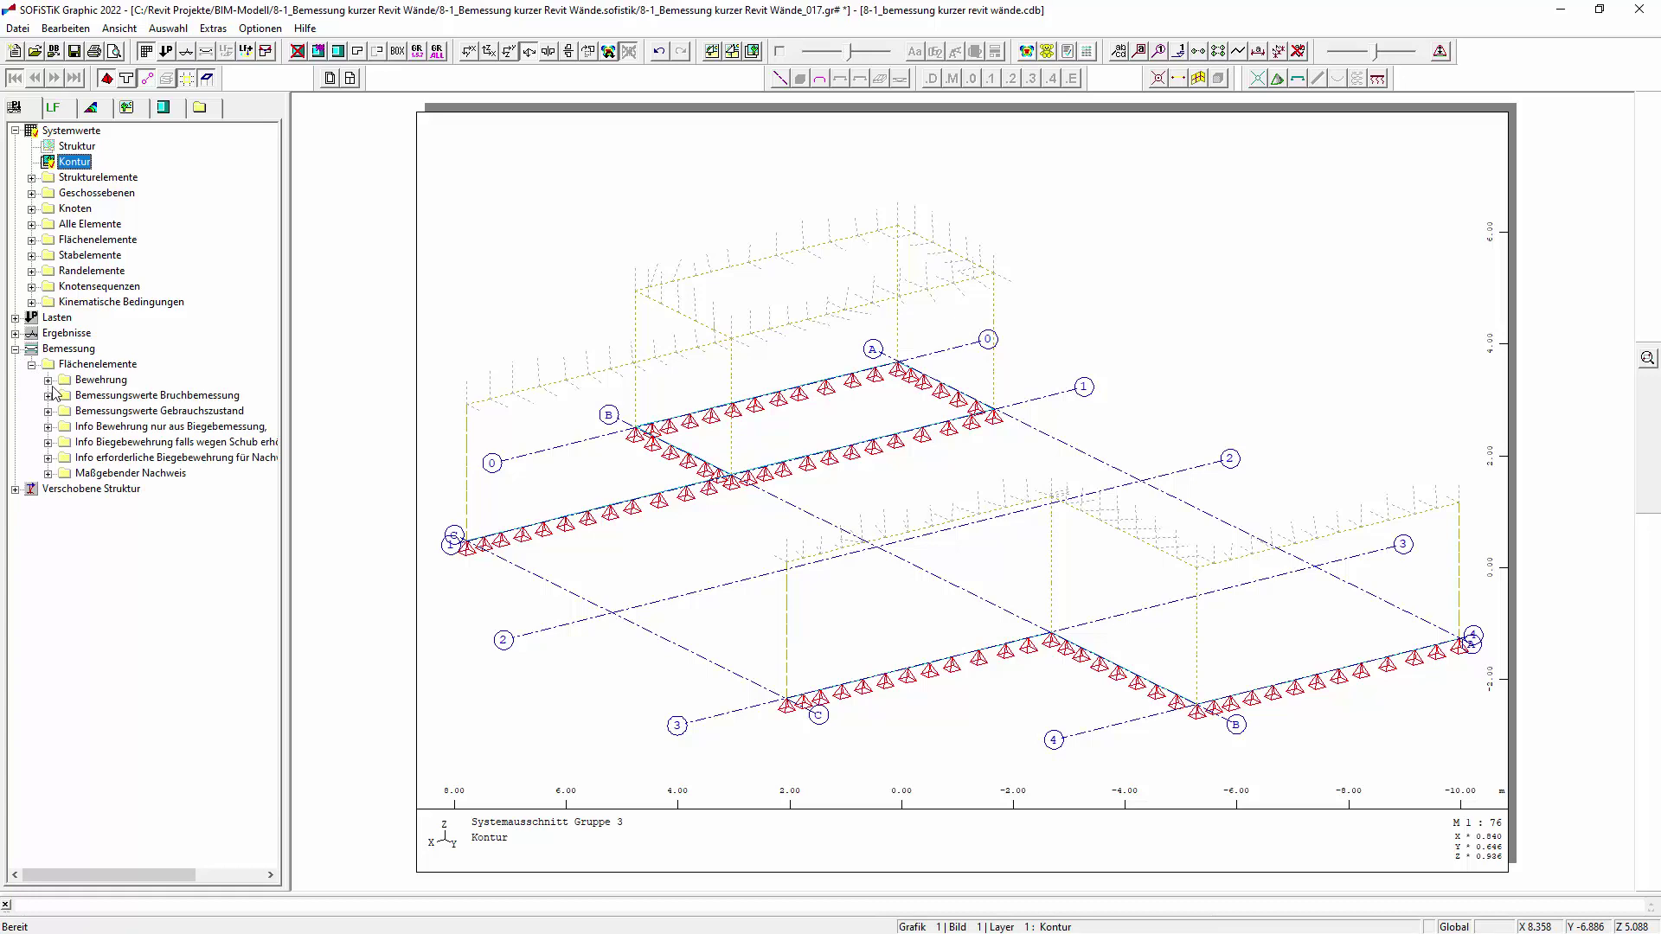
click(49, 381)
click(110, 447)
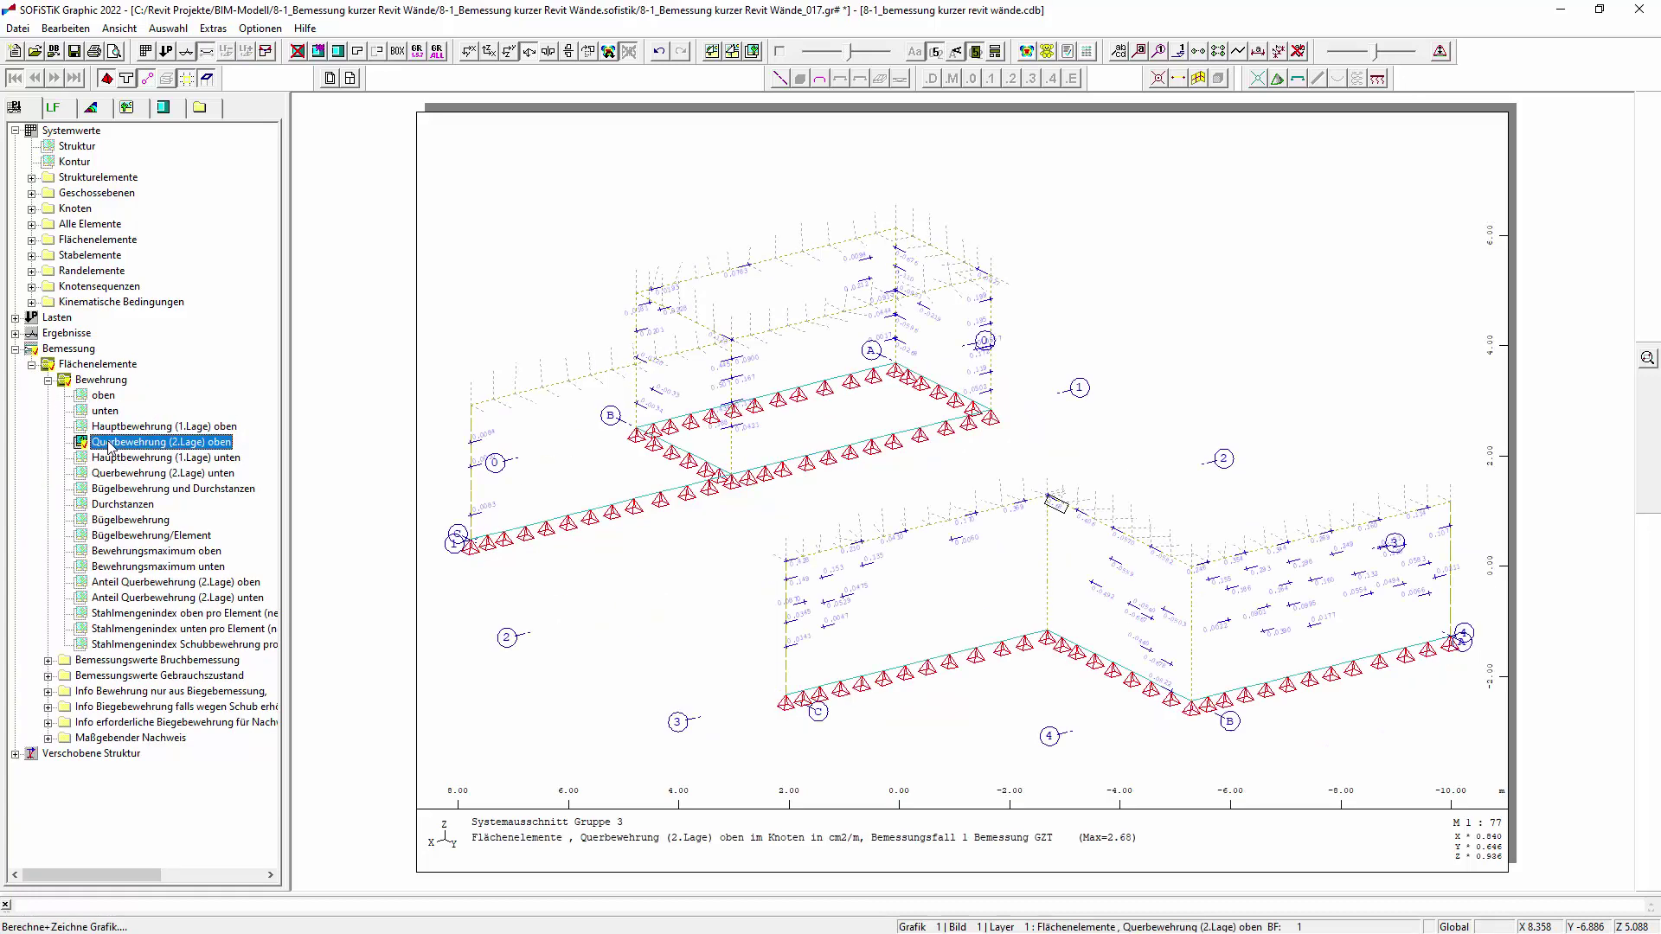
scroll(848, 372, up, 1)
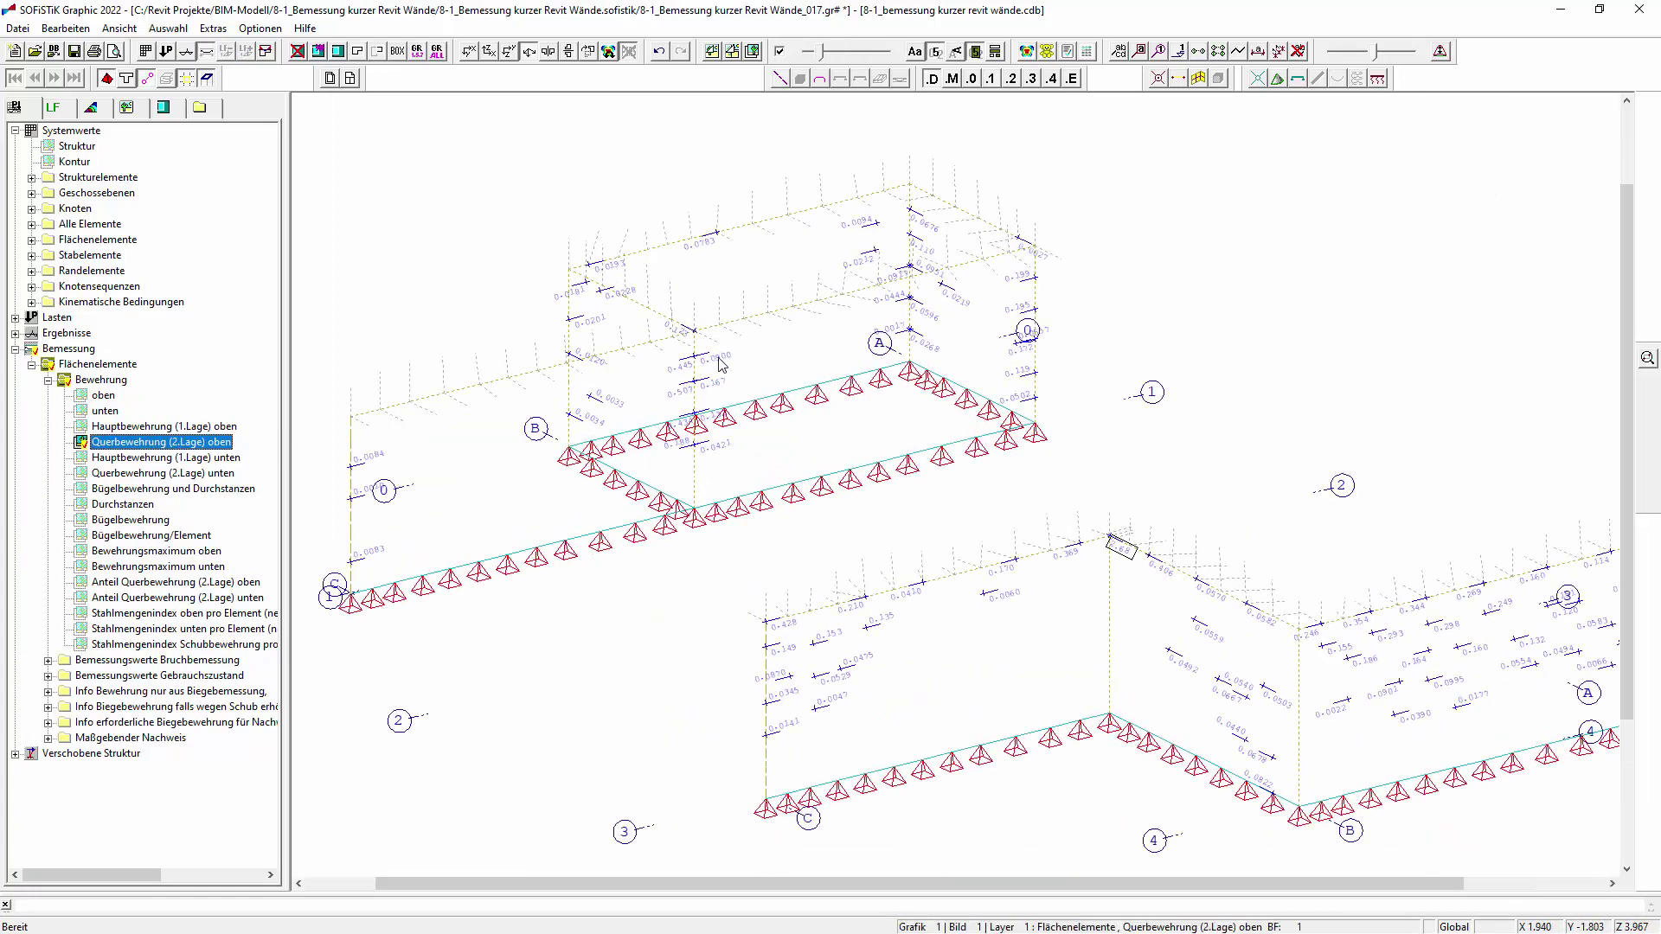
click(153, 461)
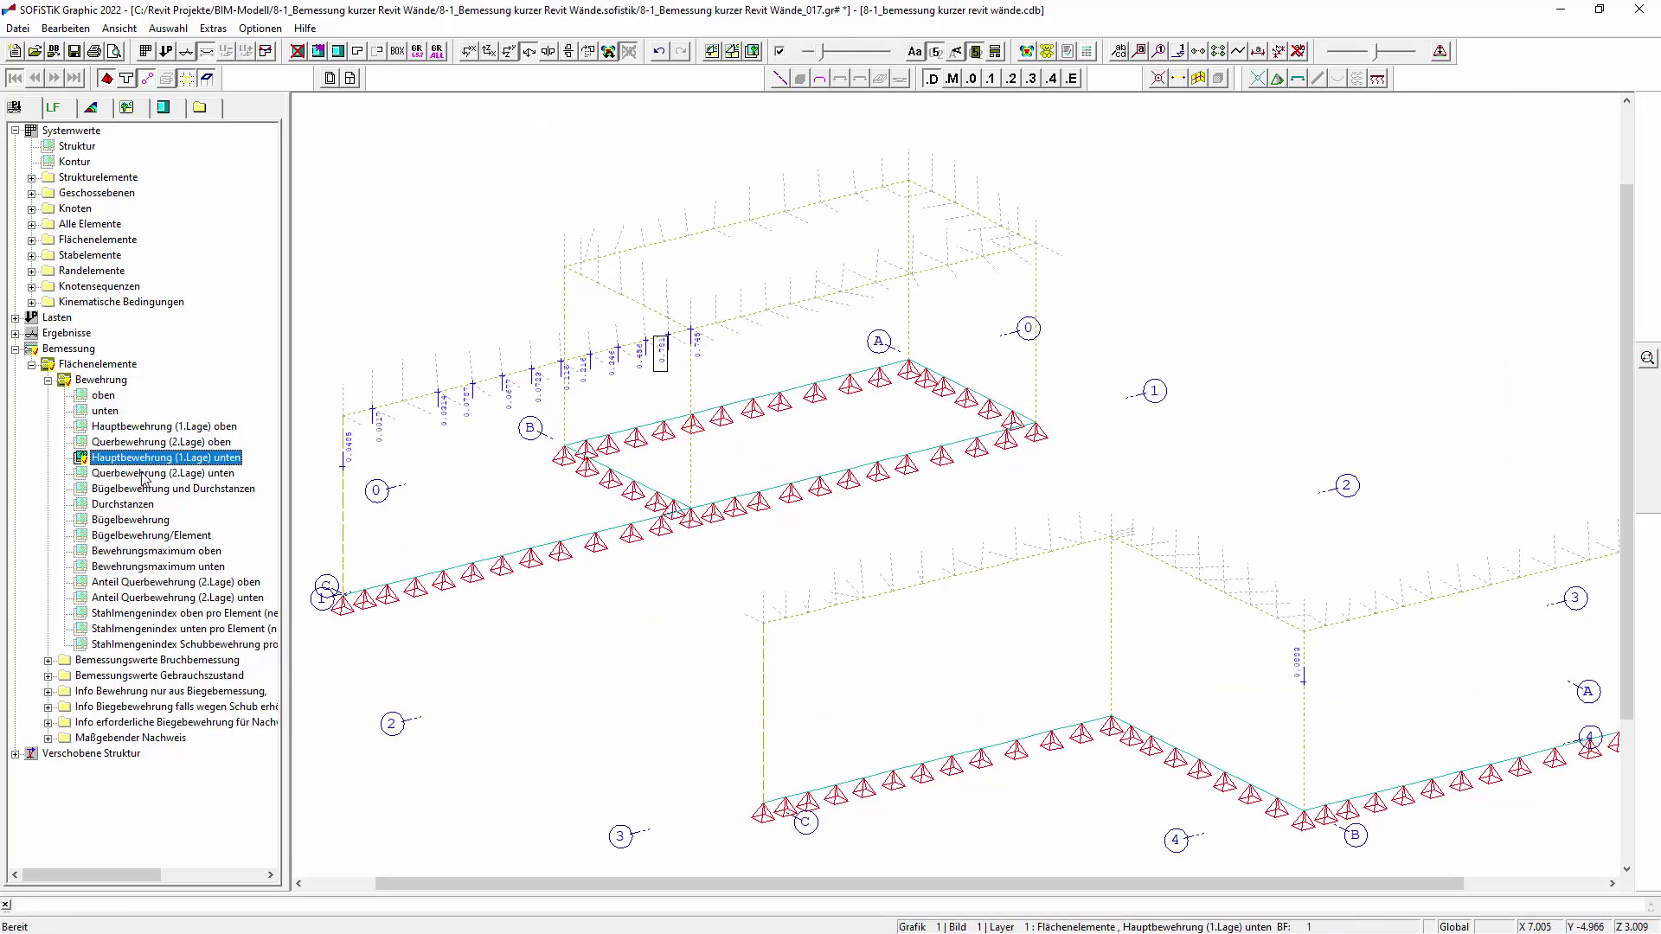
click(143, 475)
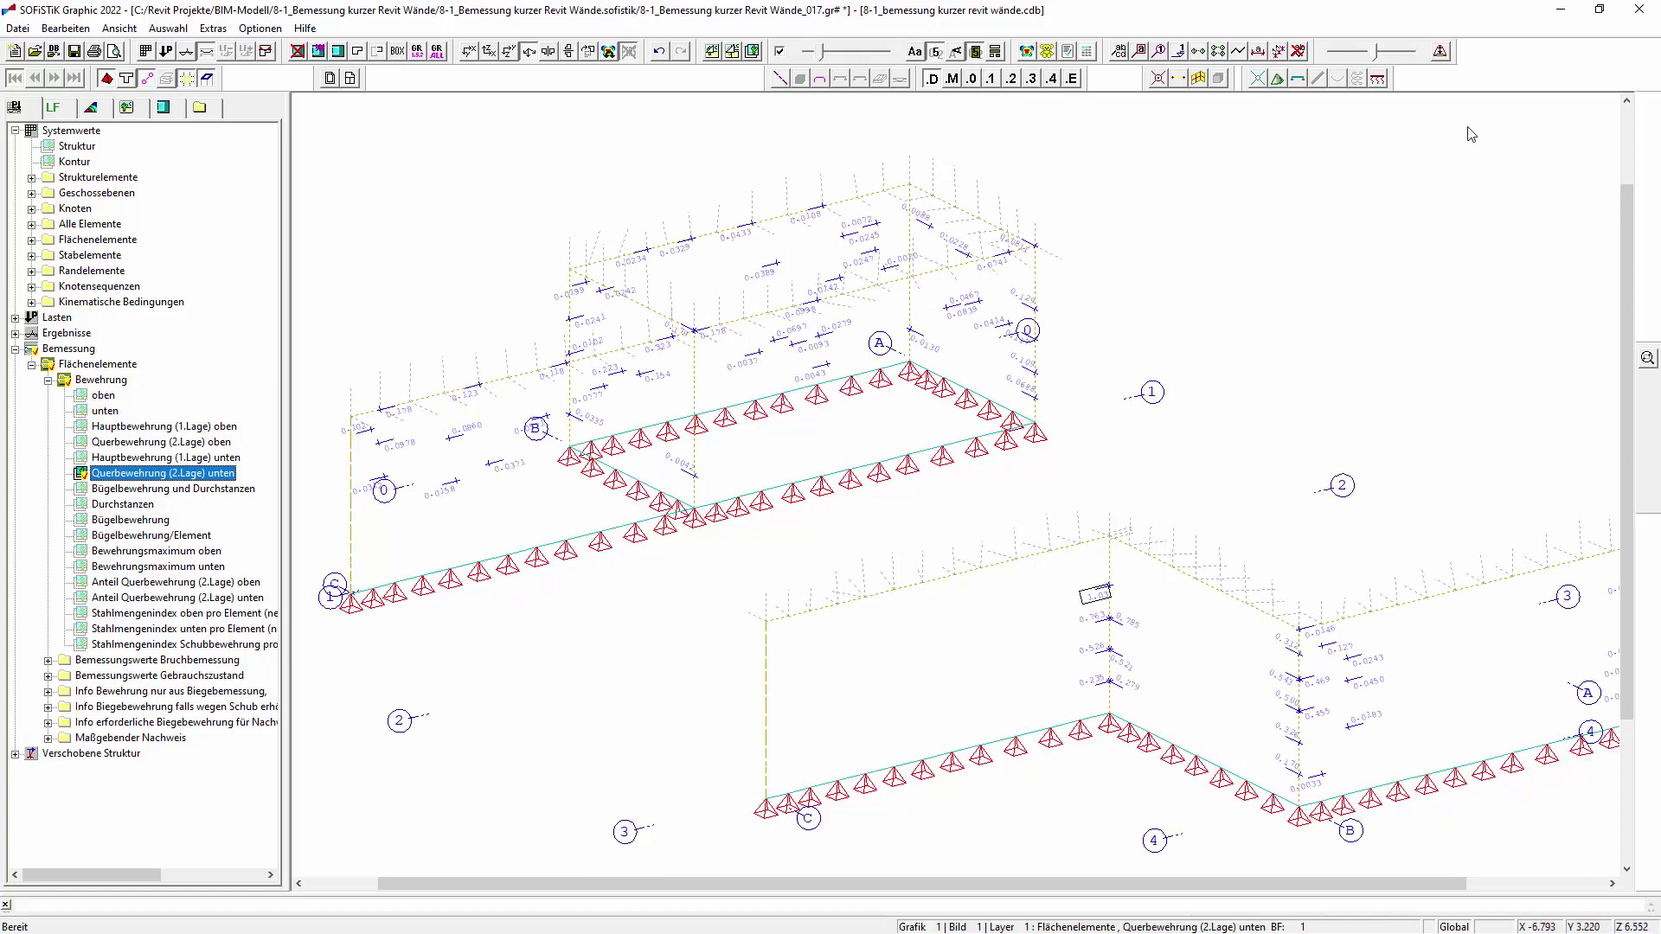
click(1639, 11)
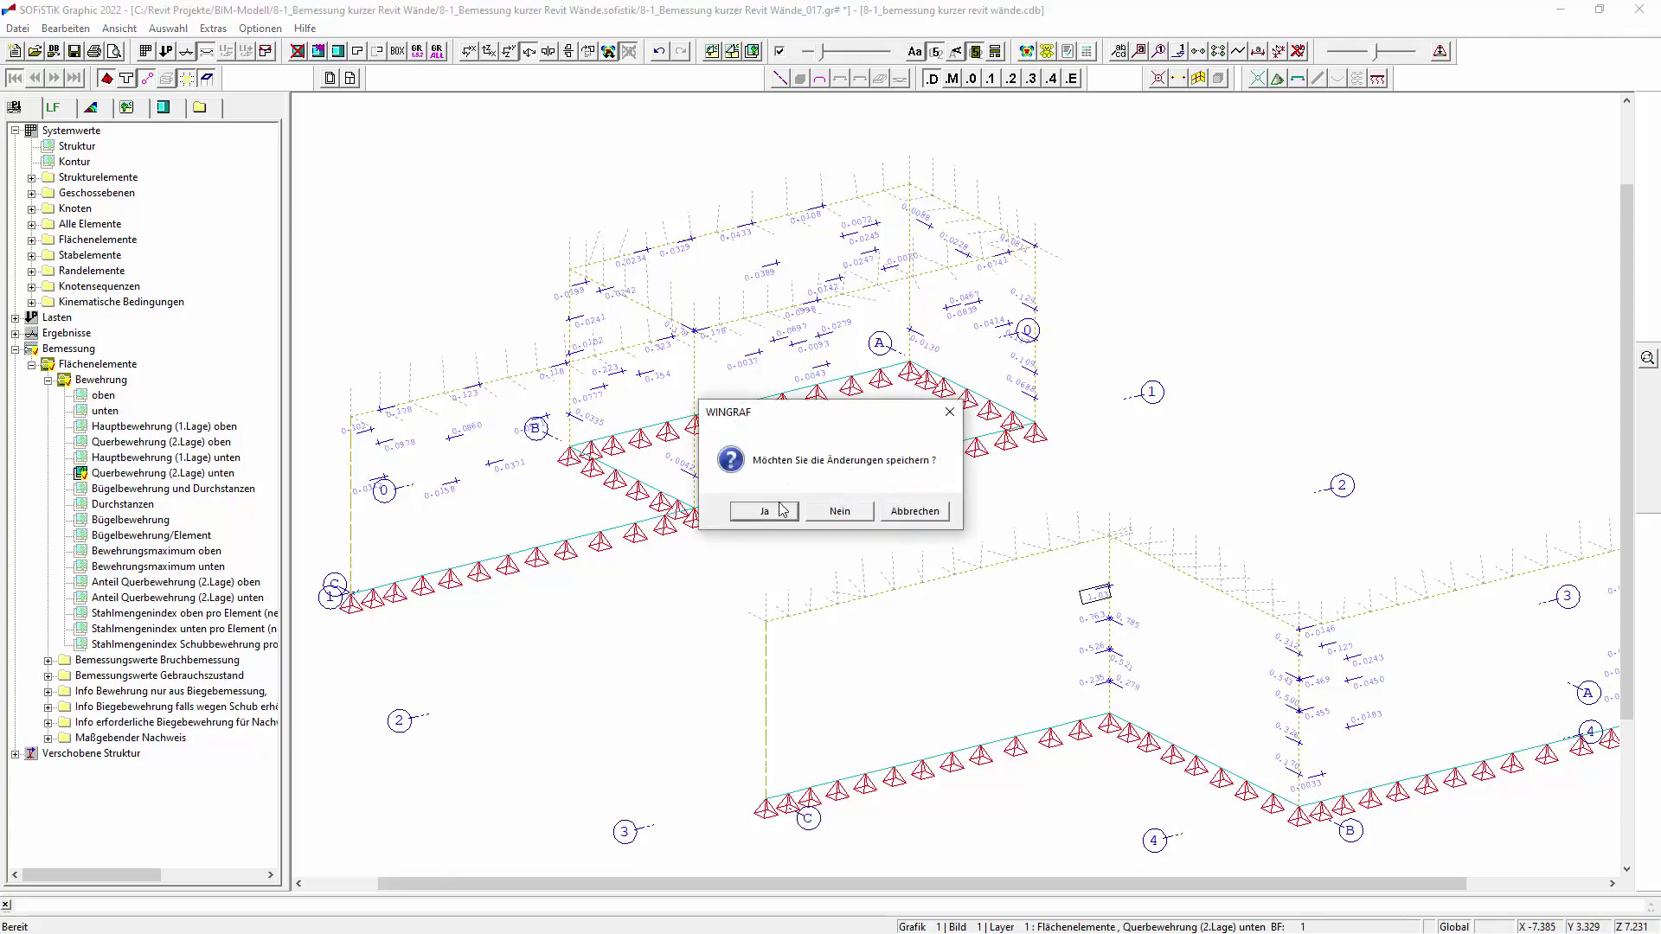
Confirm both save prompts so the WINGRAF graphic and its task changes are kept.
click(765, 512)
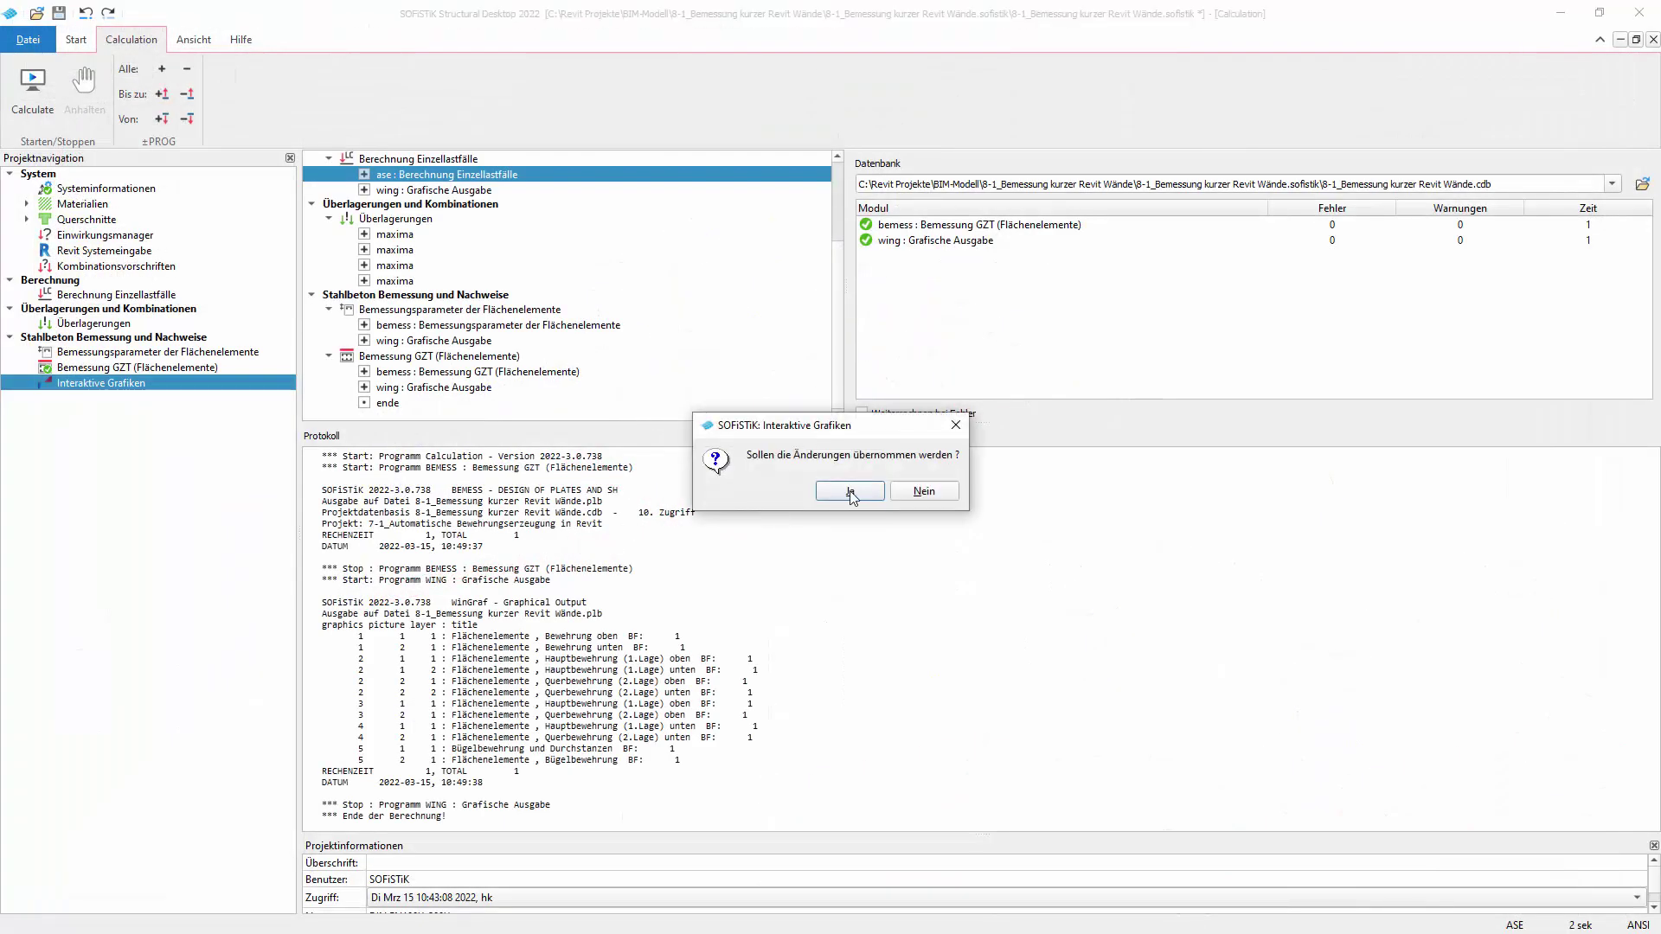
click(850, 492)
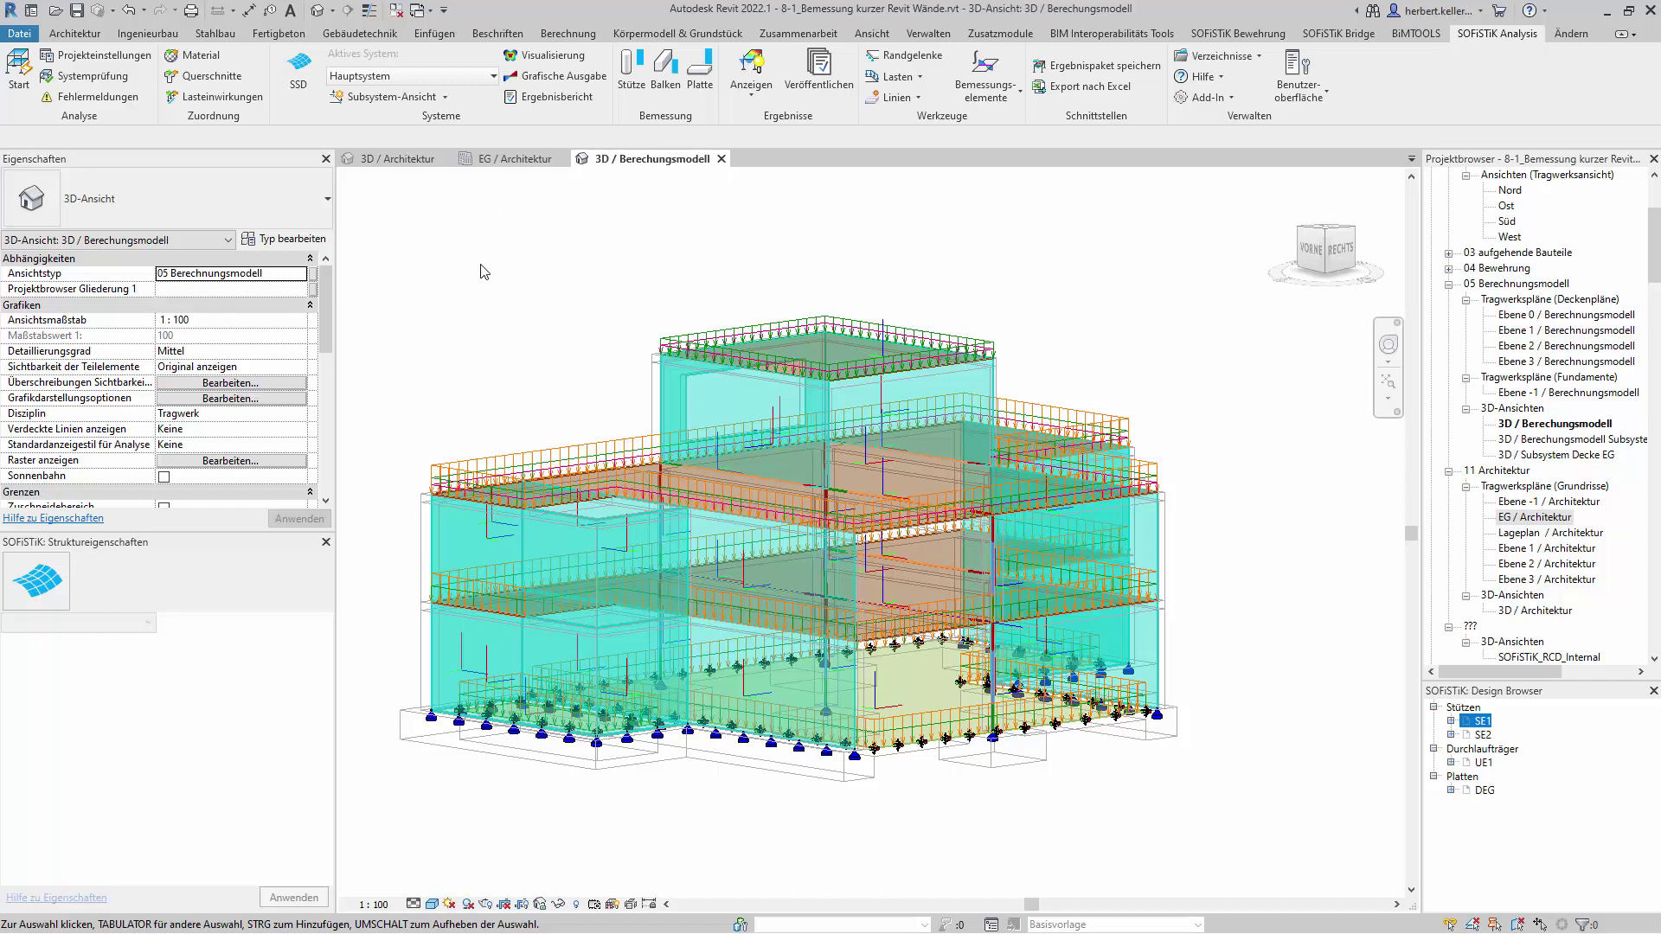
Orbit the 3D / Architektur view to inspect the building from other sides.
click(397, 160)
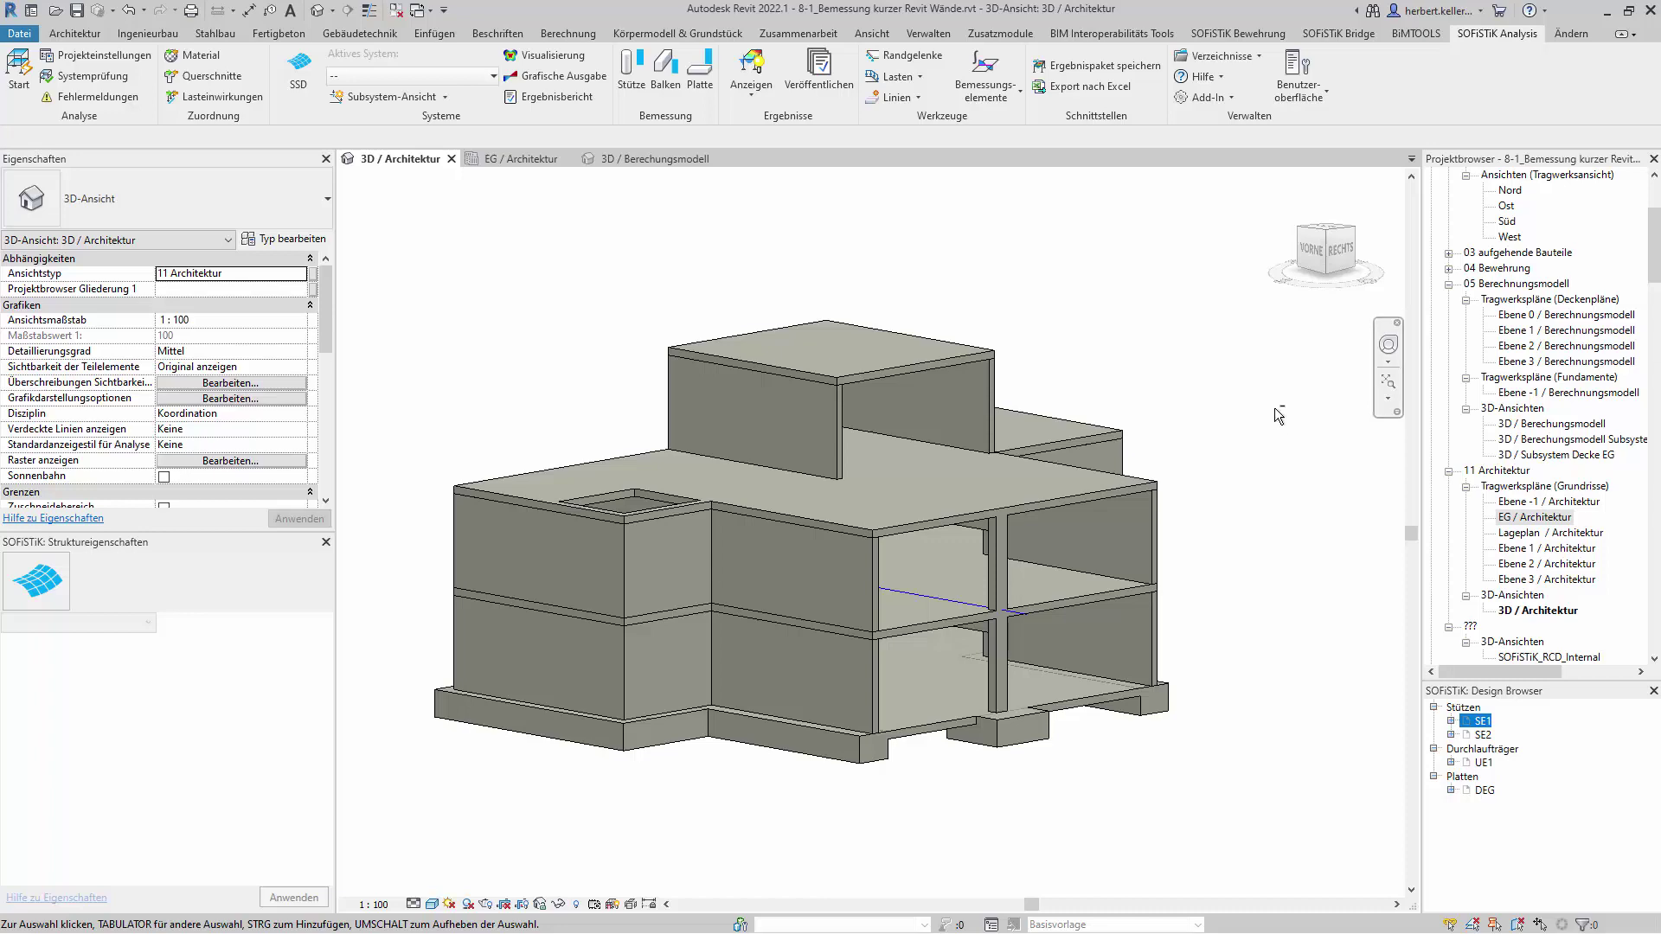
mouse_move(1280, 421)
shift+middle_down()
mouse_move(1196, 423)
mouse_move(658, 632)
shift+middle_up()
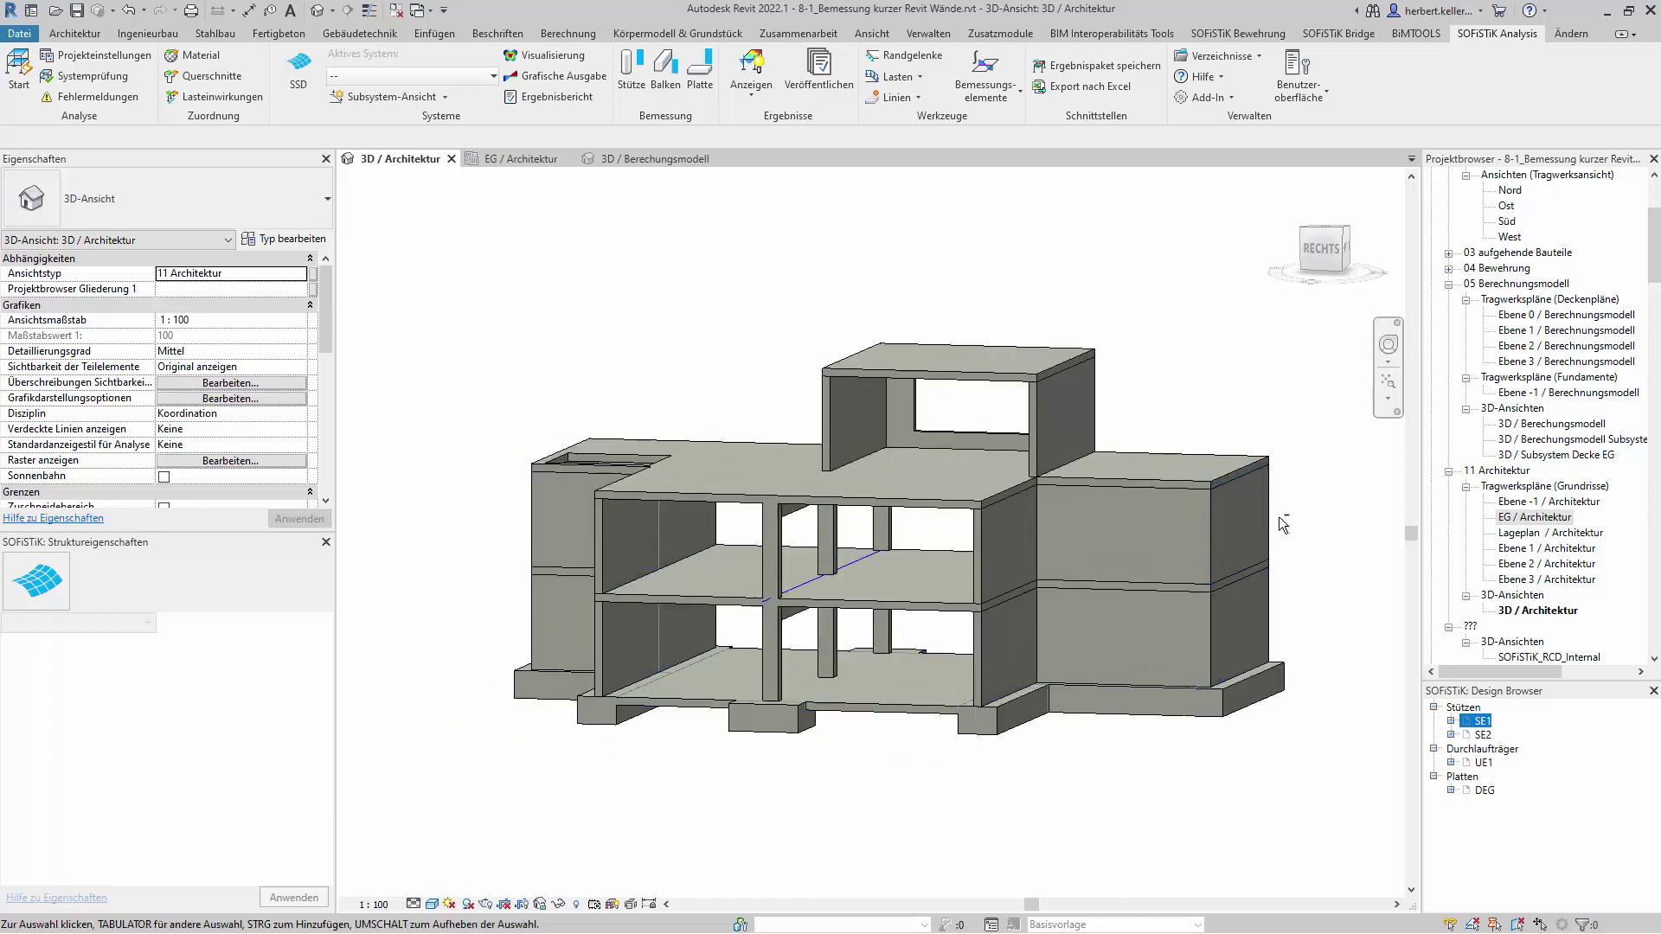
shift+middle_drag(1208, 372, 865, 259)
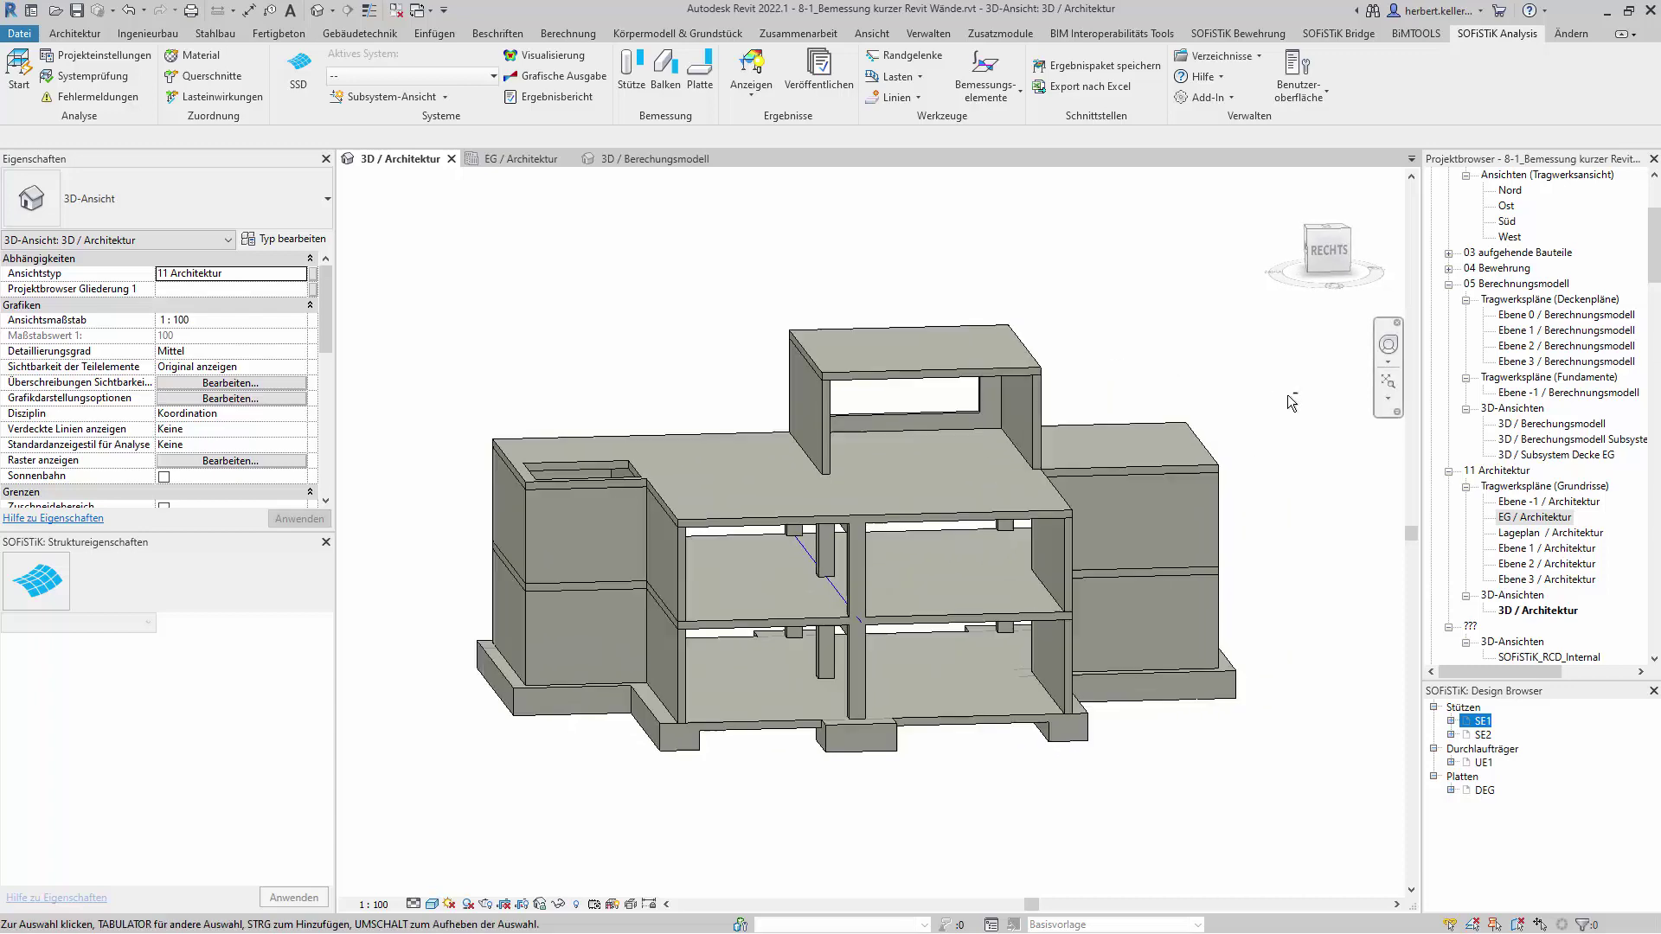
Zoom into the EG / Architektur floor plan around the room between grids A–B and 0–1.
click(519, 159)
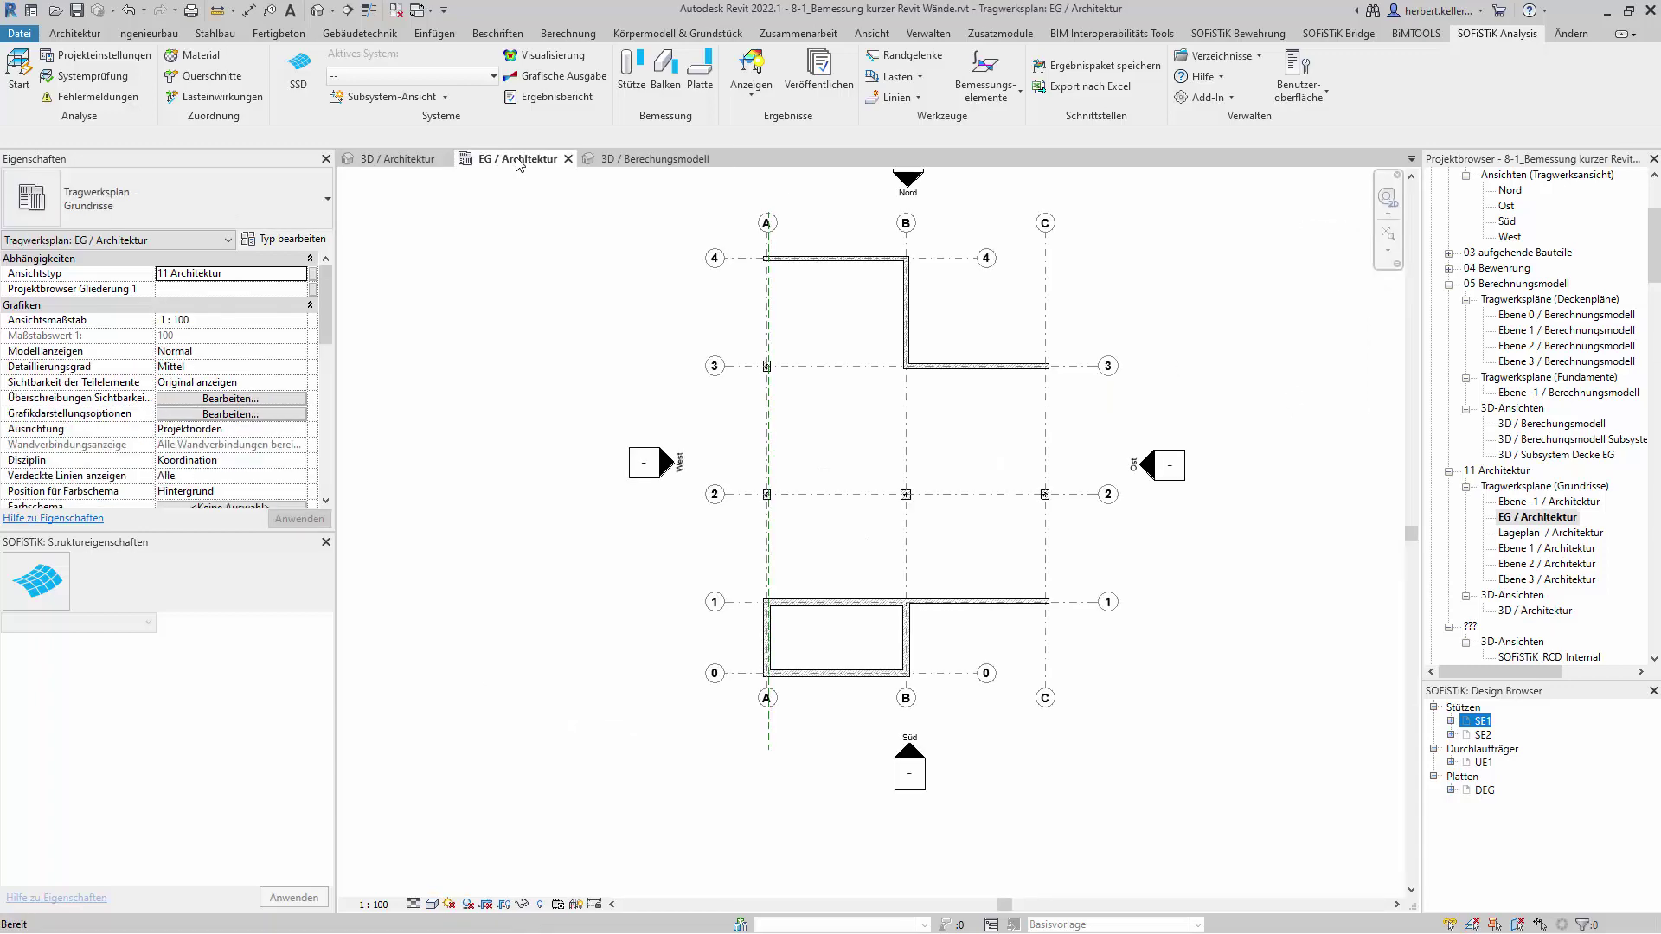
scroll(900, 675, up, 1)
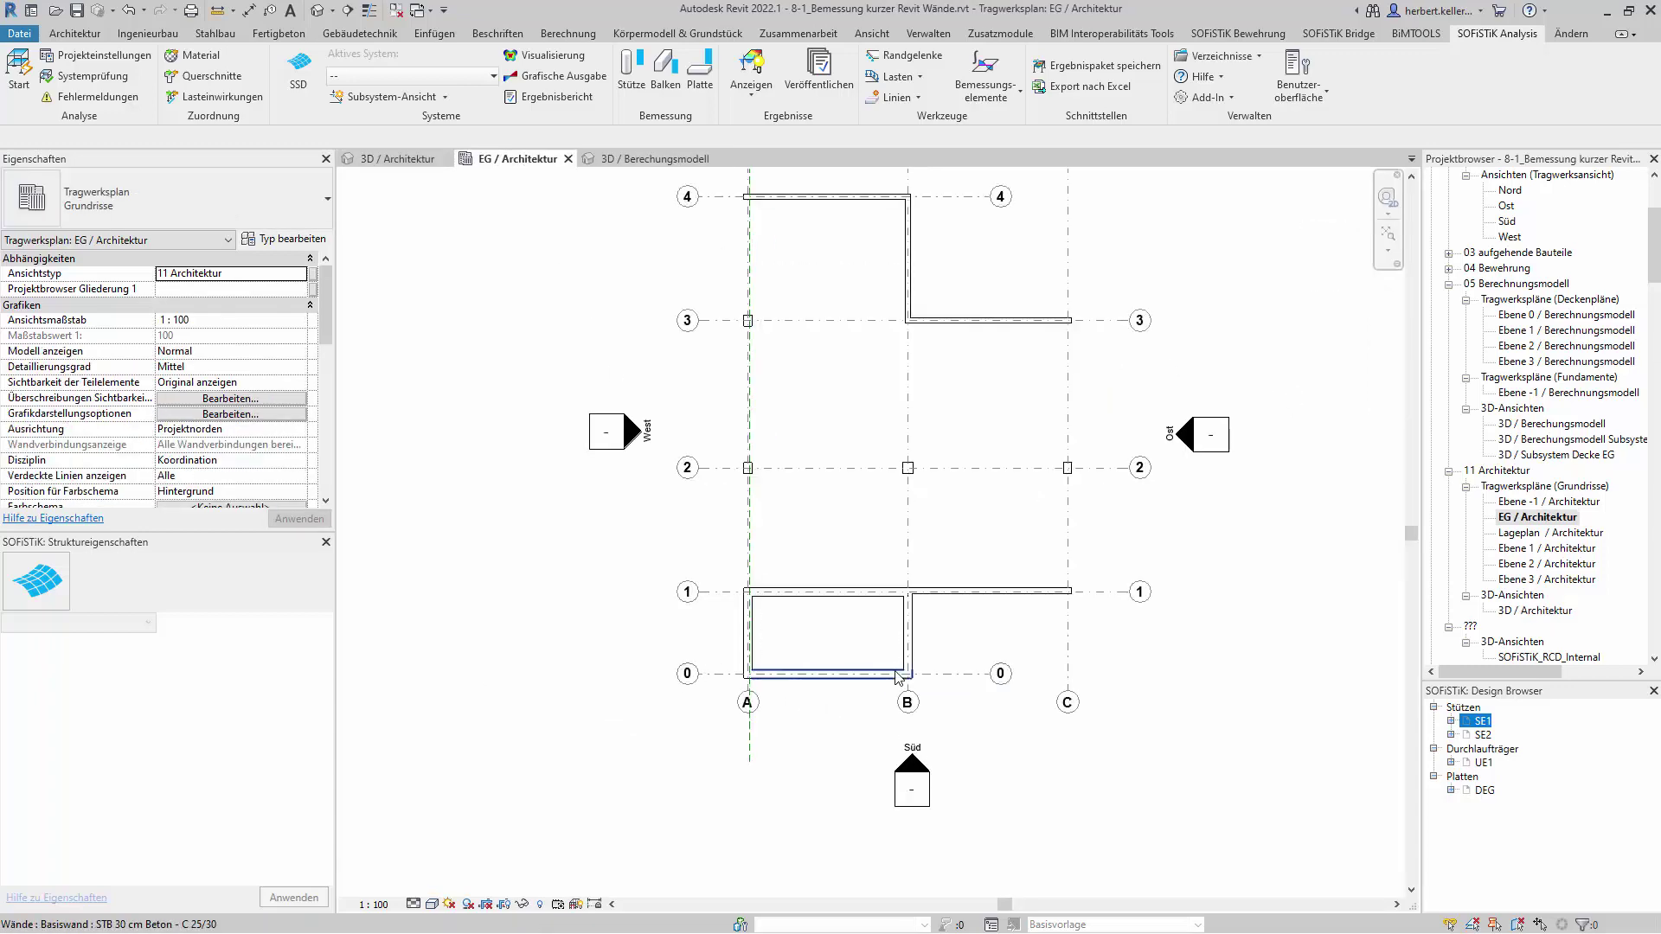
scroll(898, 677, up, 2)
scroll(770, 554, up, 3)
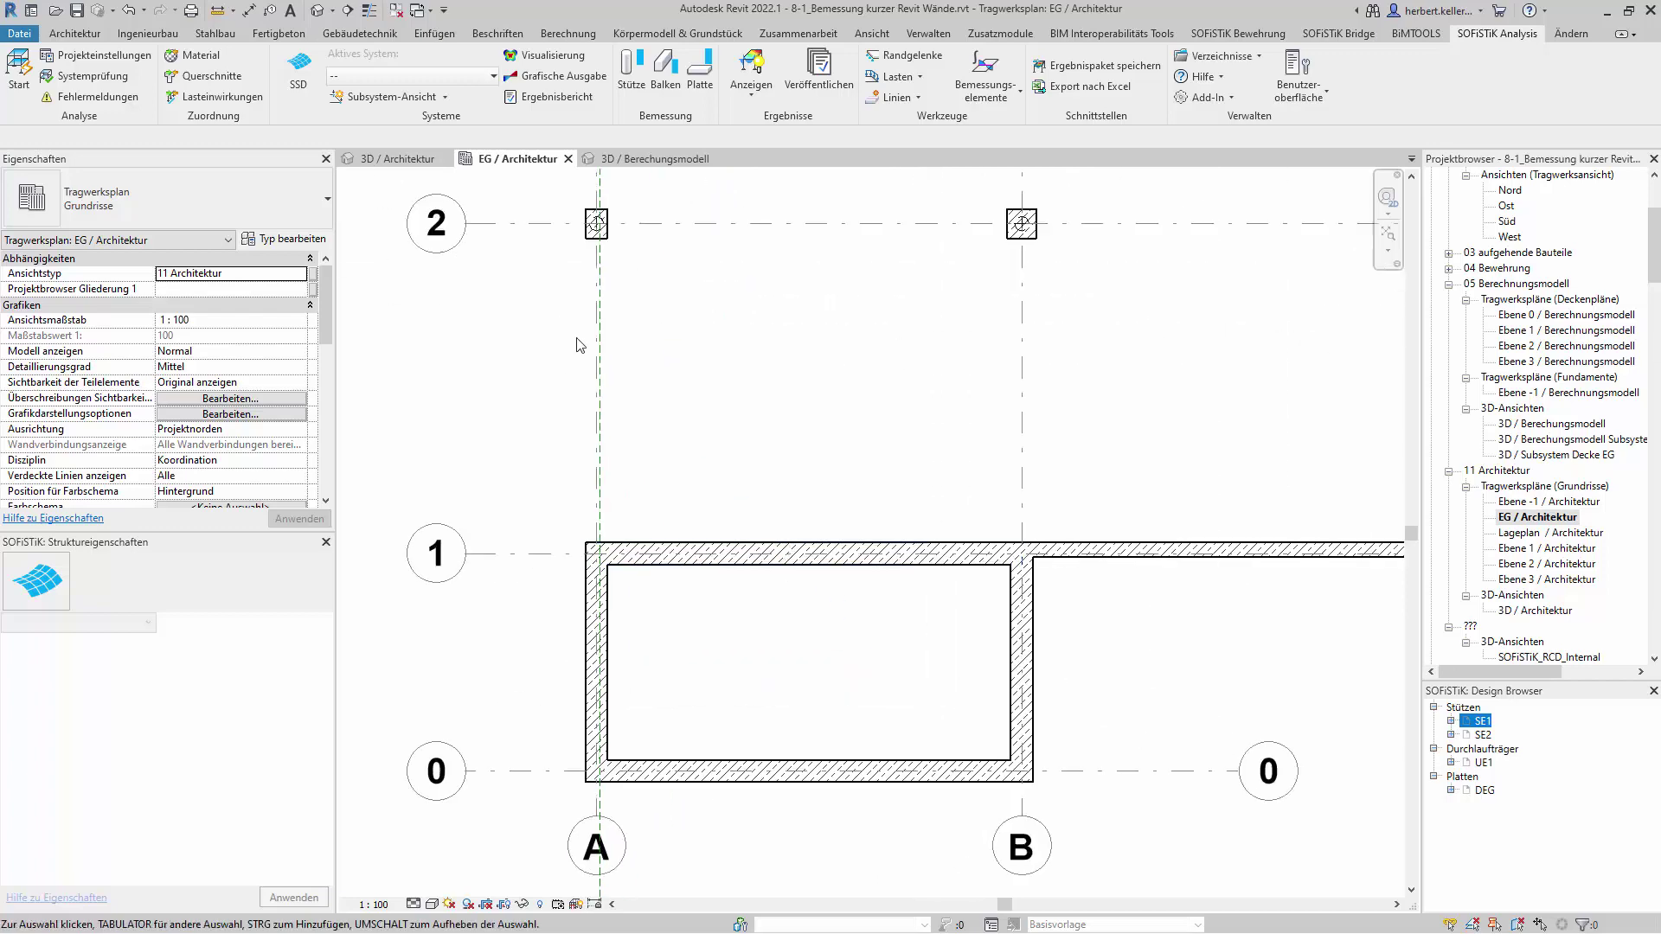
click(74, 33)
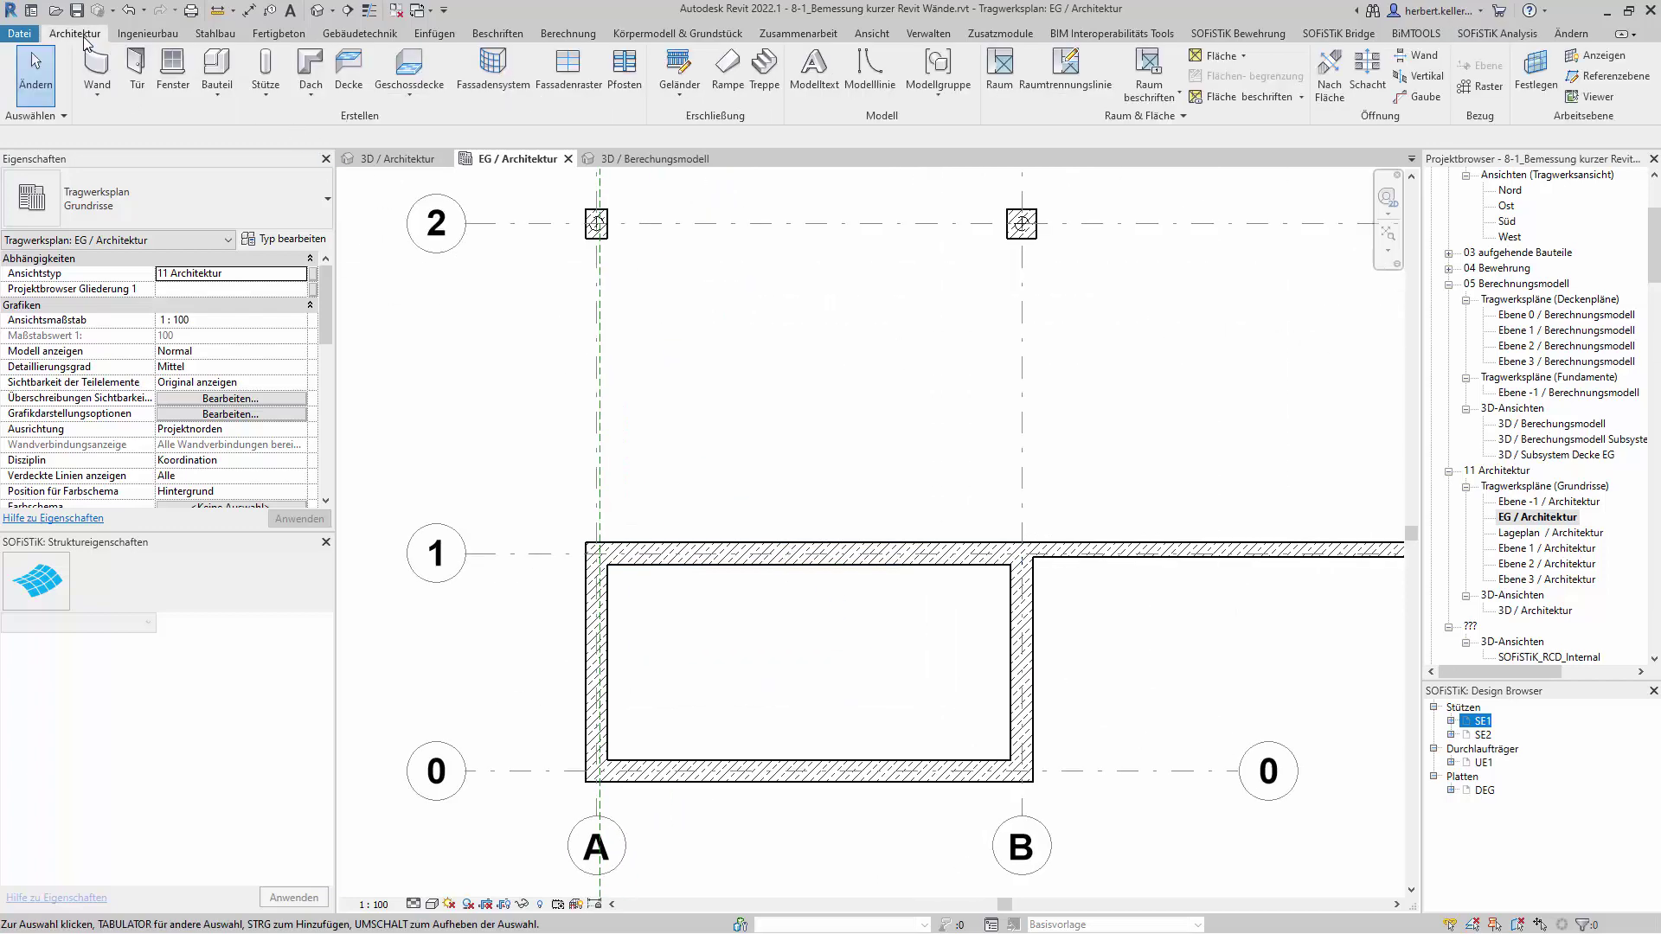
Place a DL - 800 x 2000 door in the upper wall along grid 1.
click(136, 70)
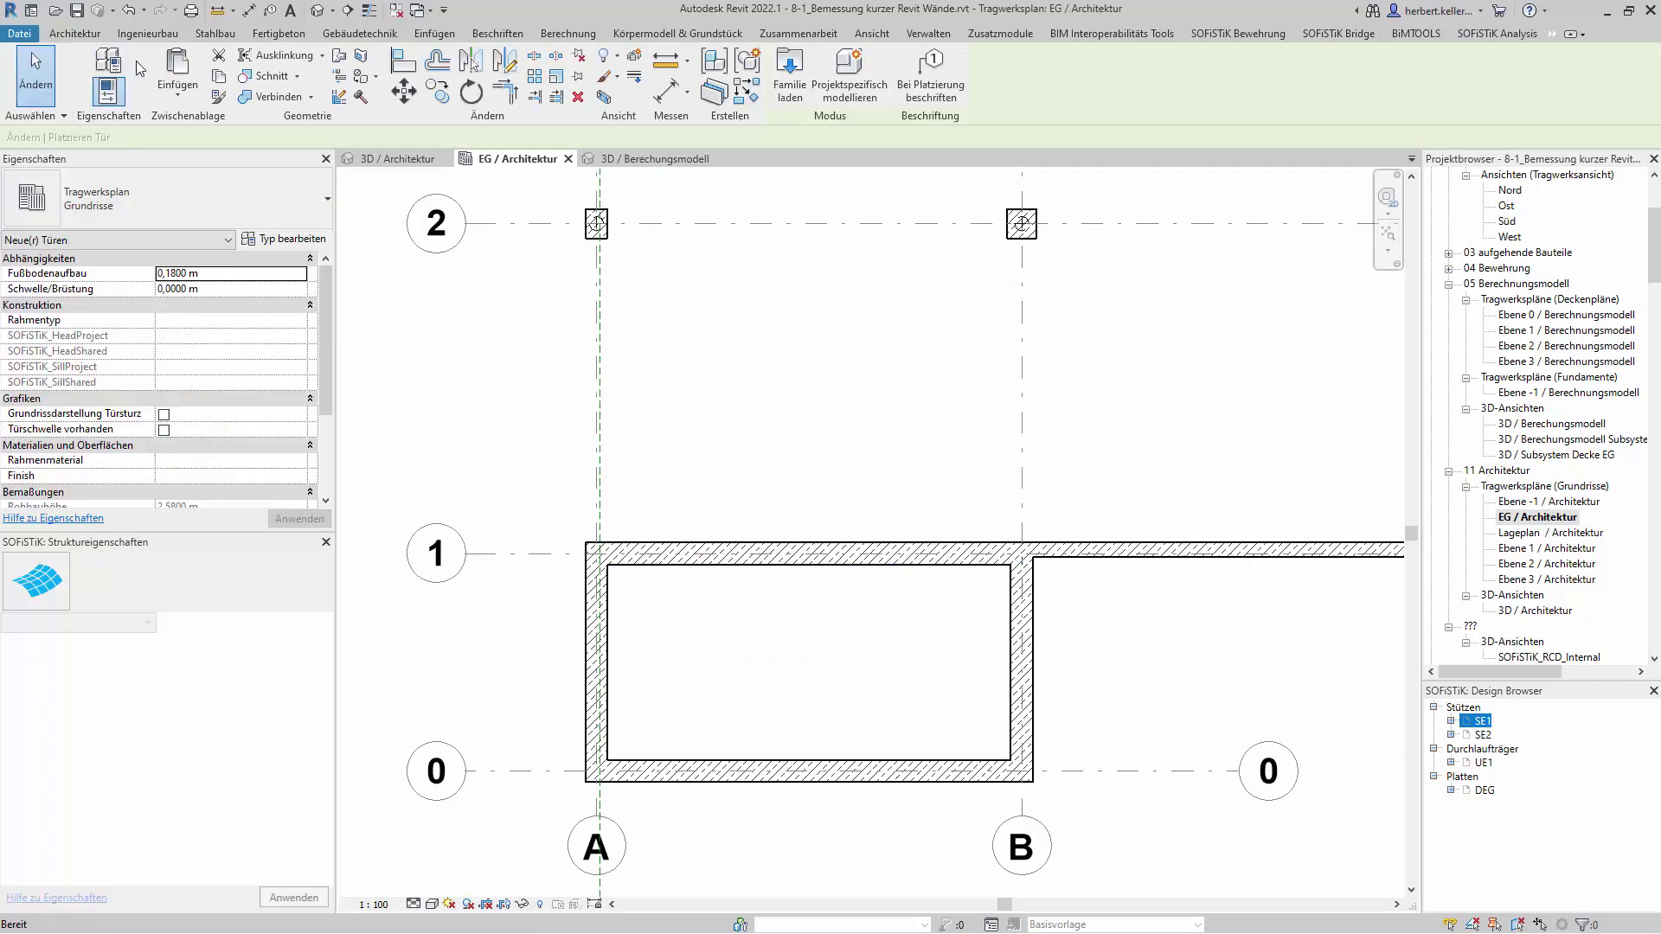
click(328, 210)
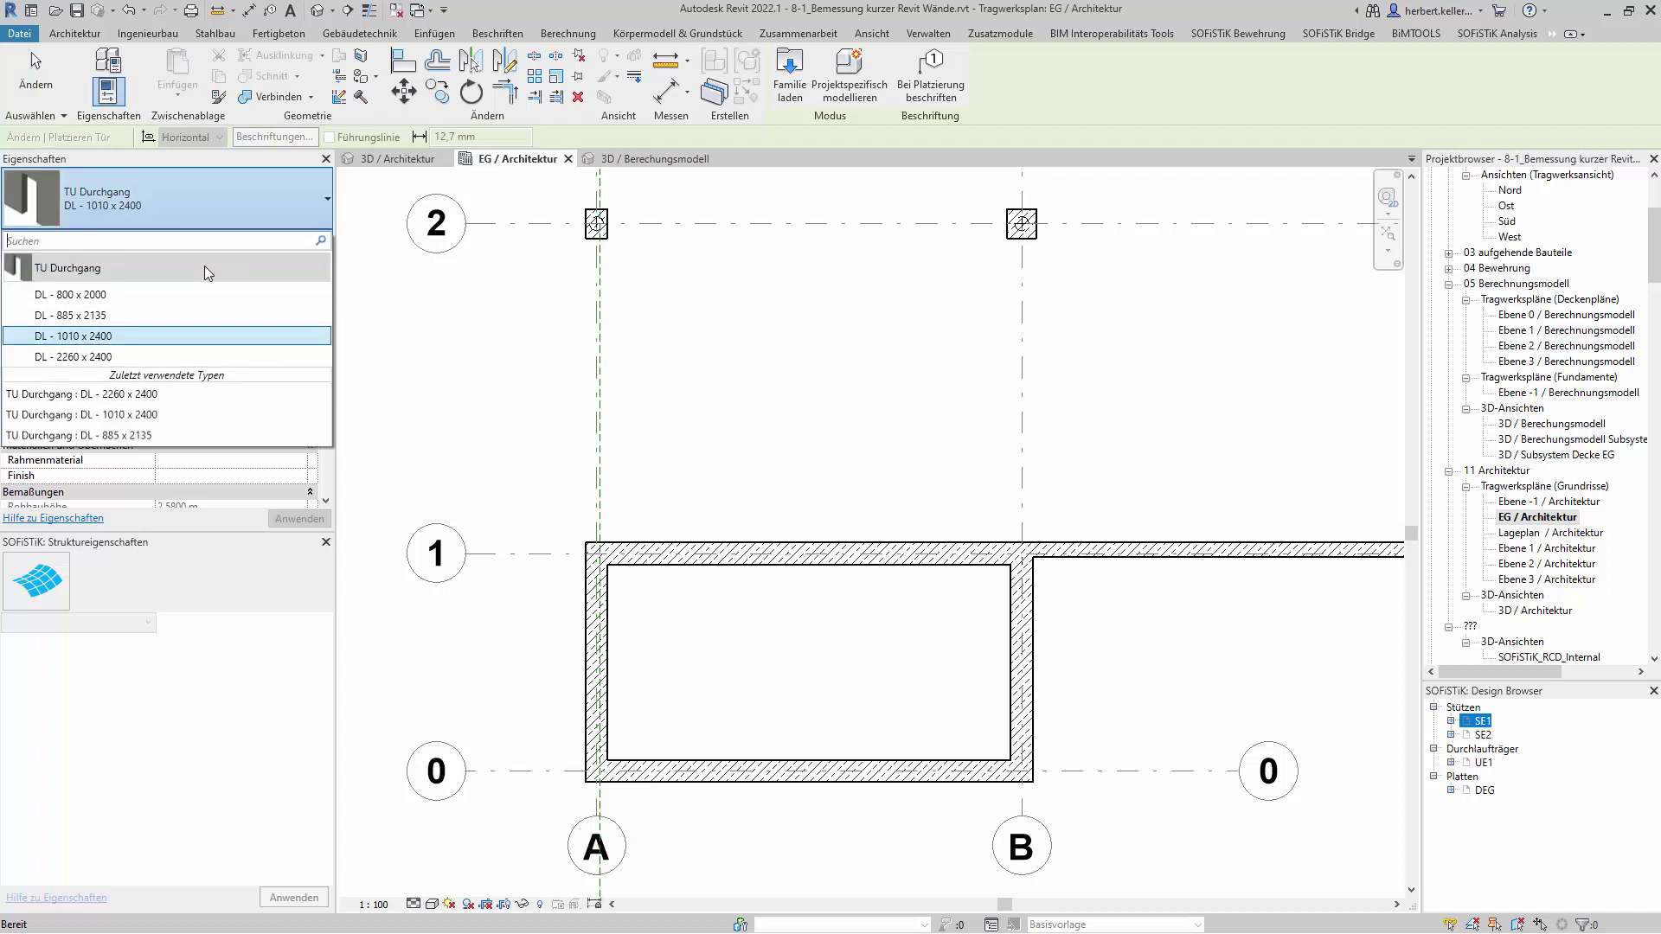
mouse_move(149, 267)
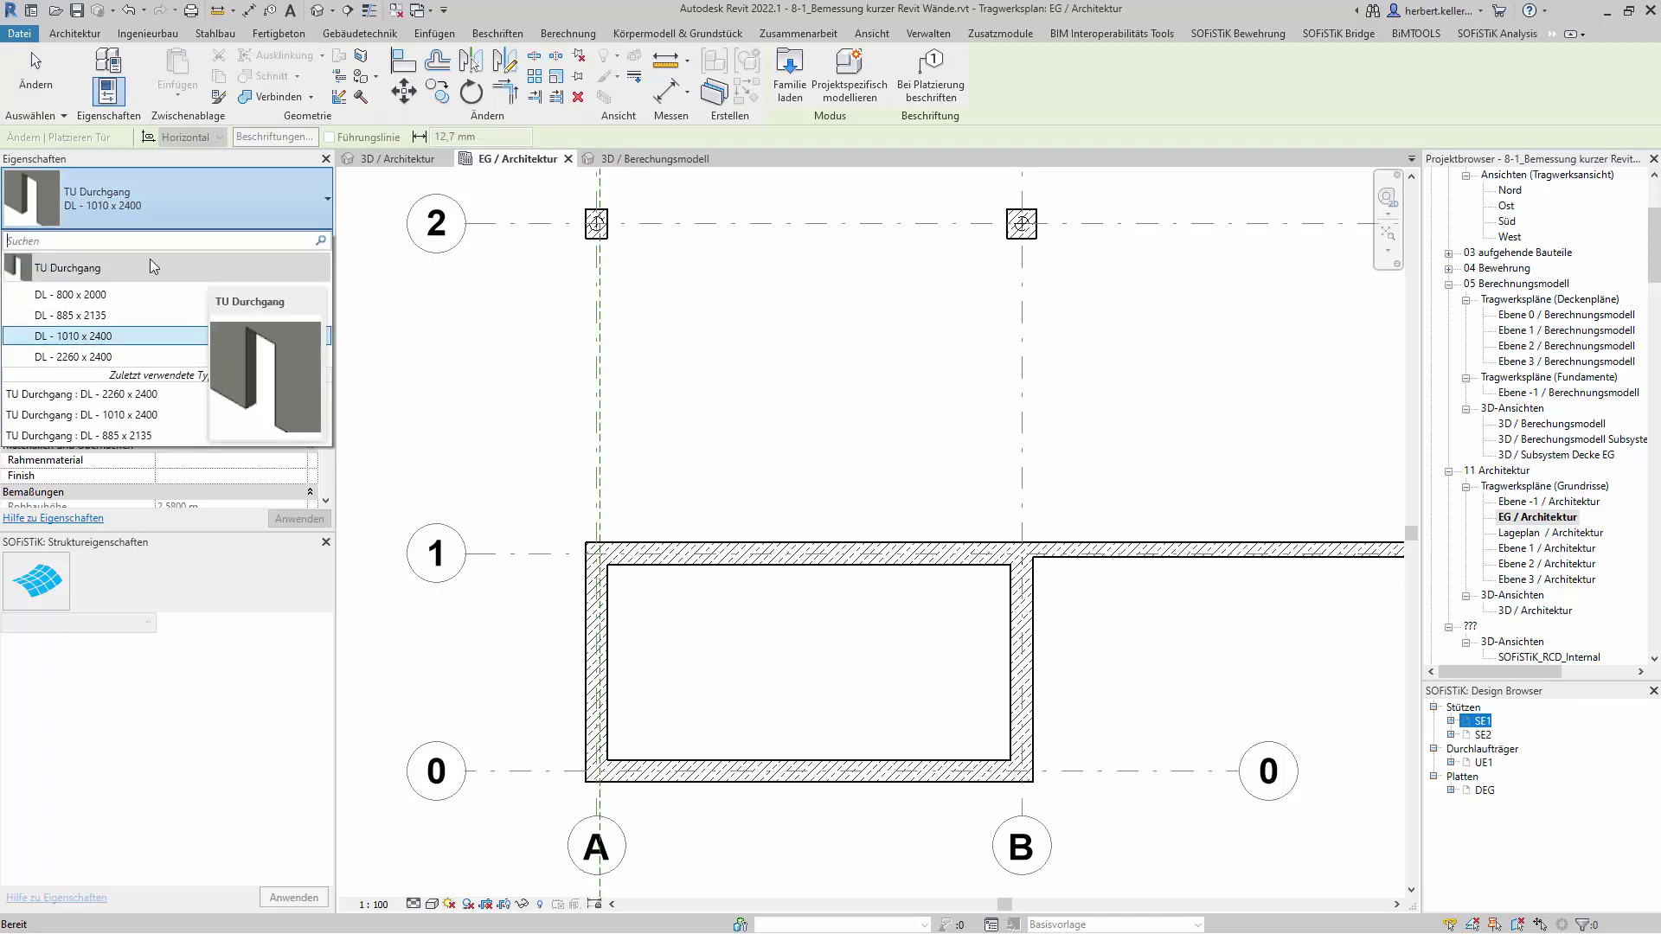
click(95, 296)
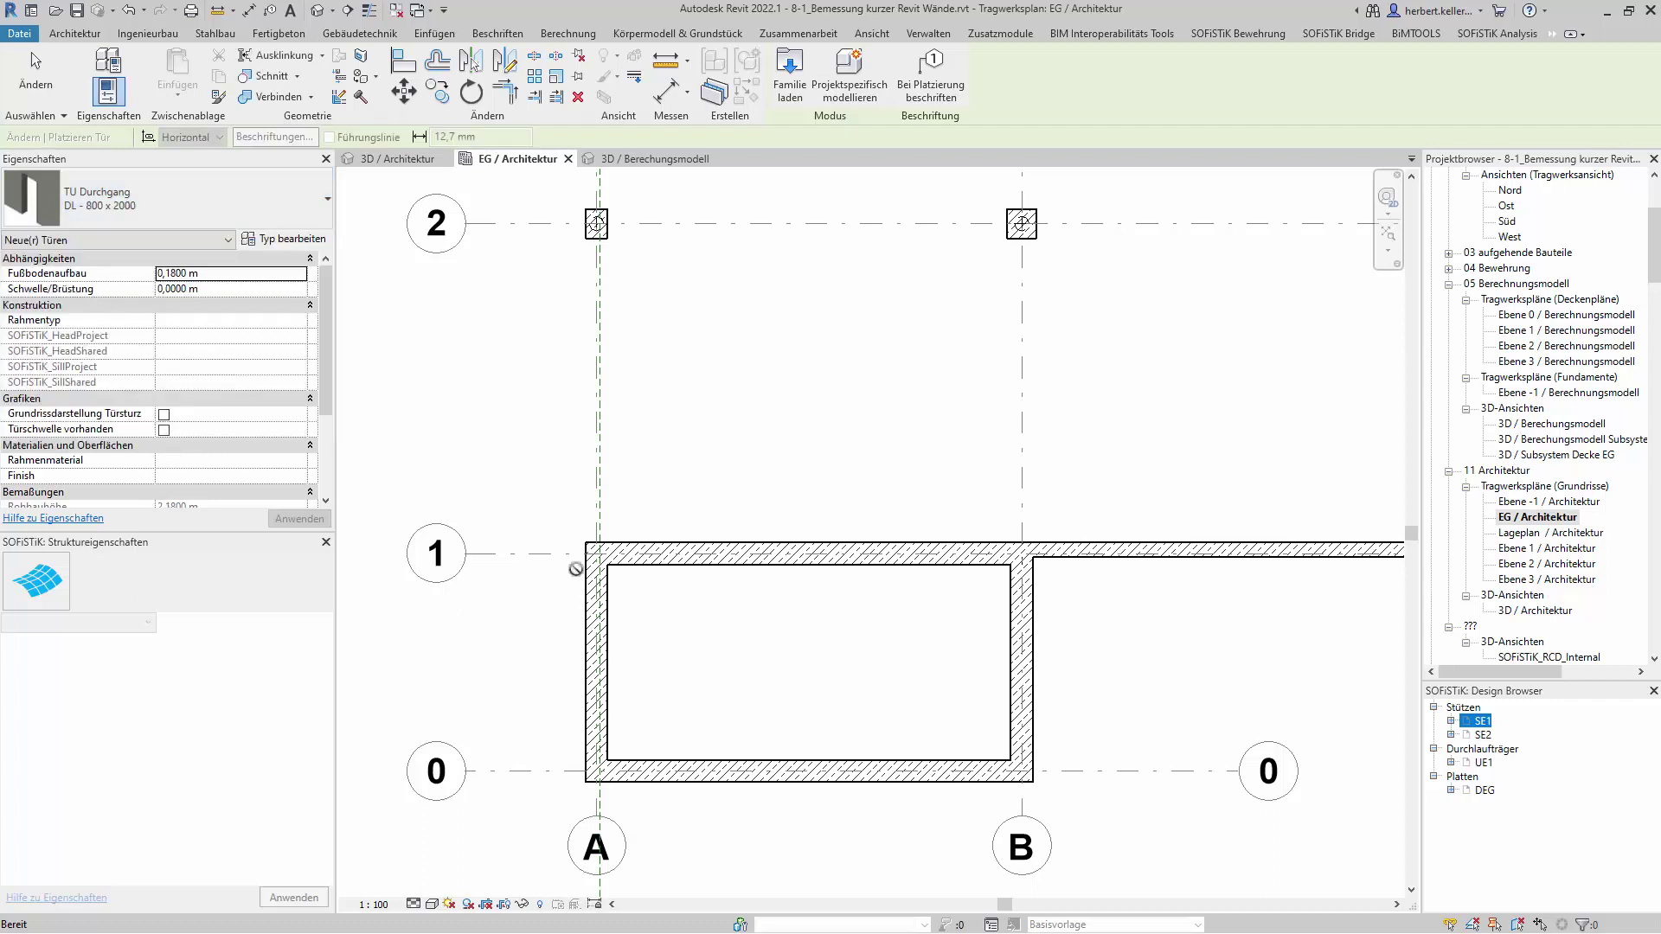
click(948, 542)
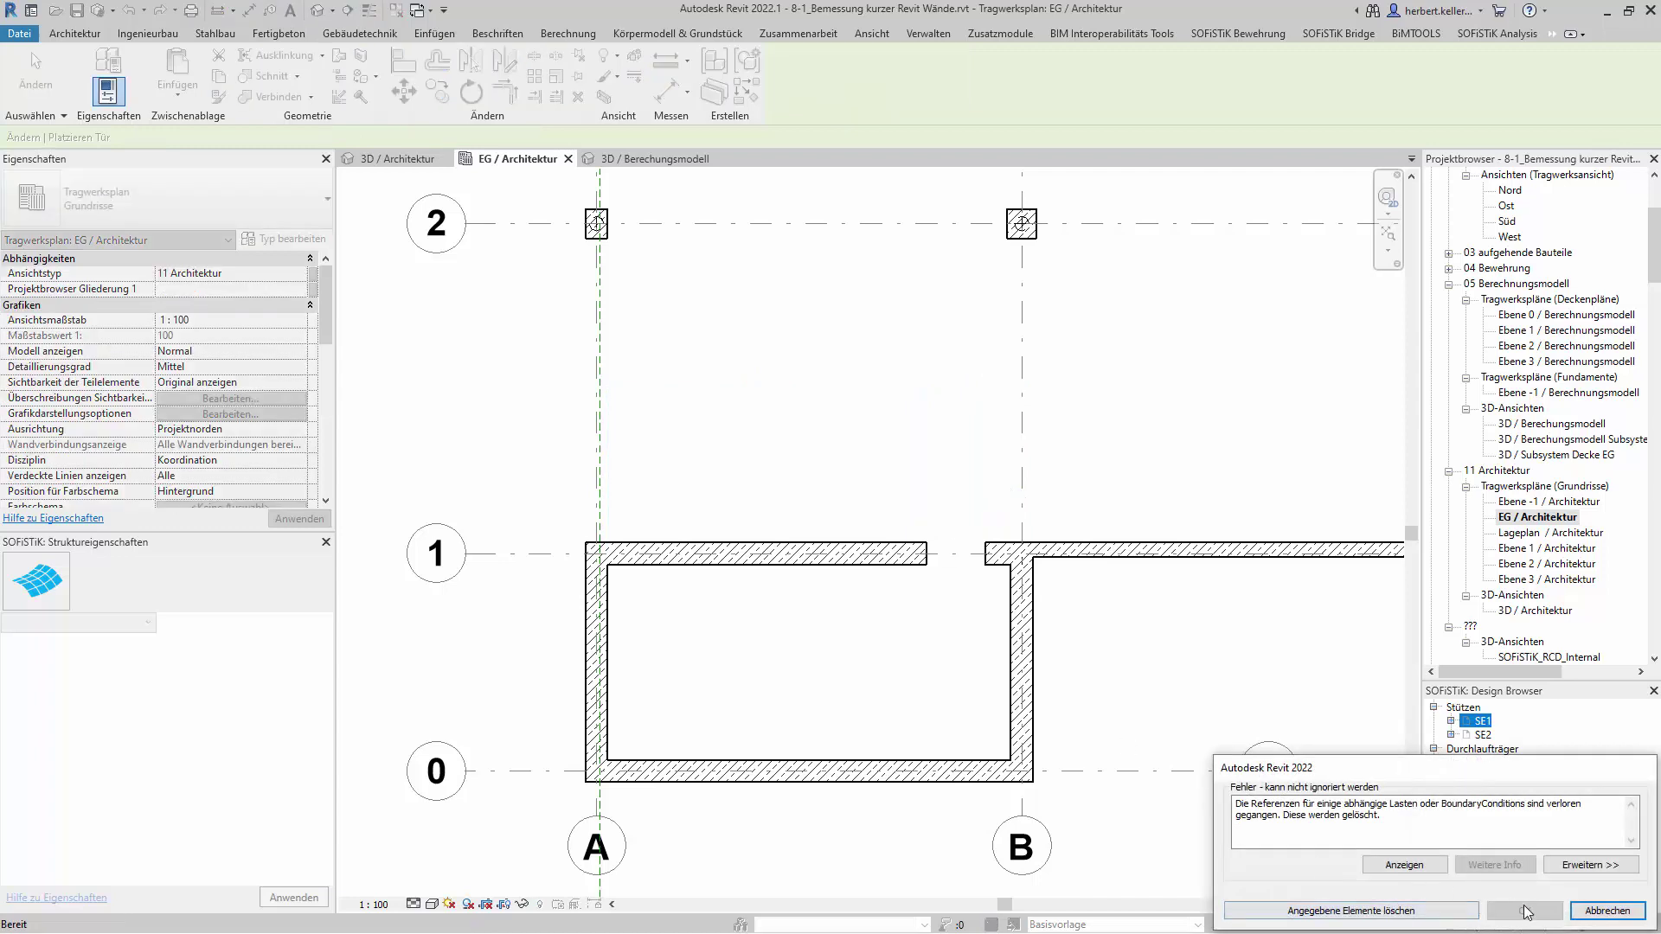
click(1419, 914)
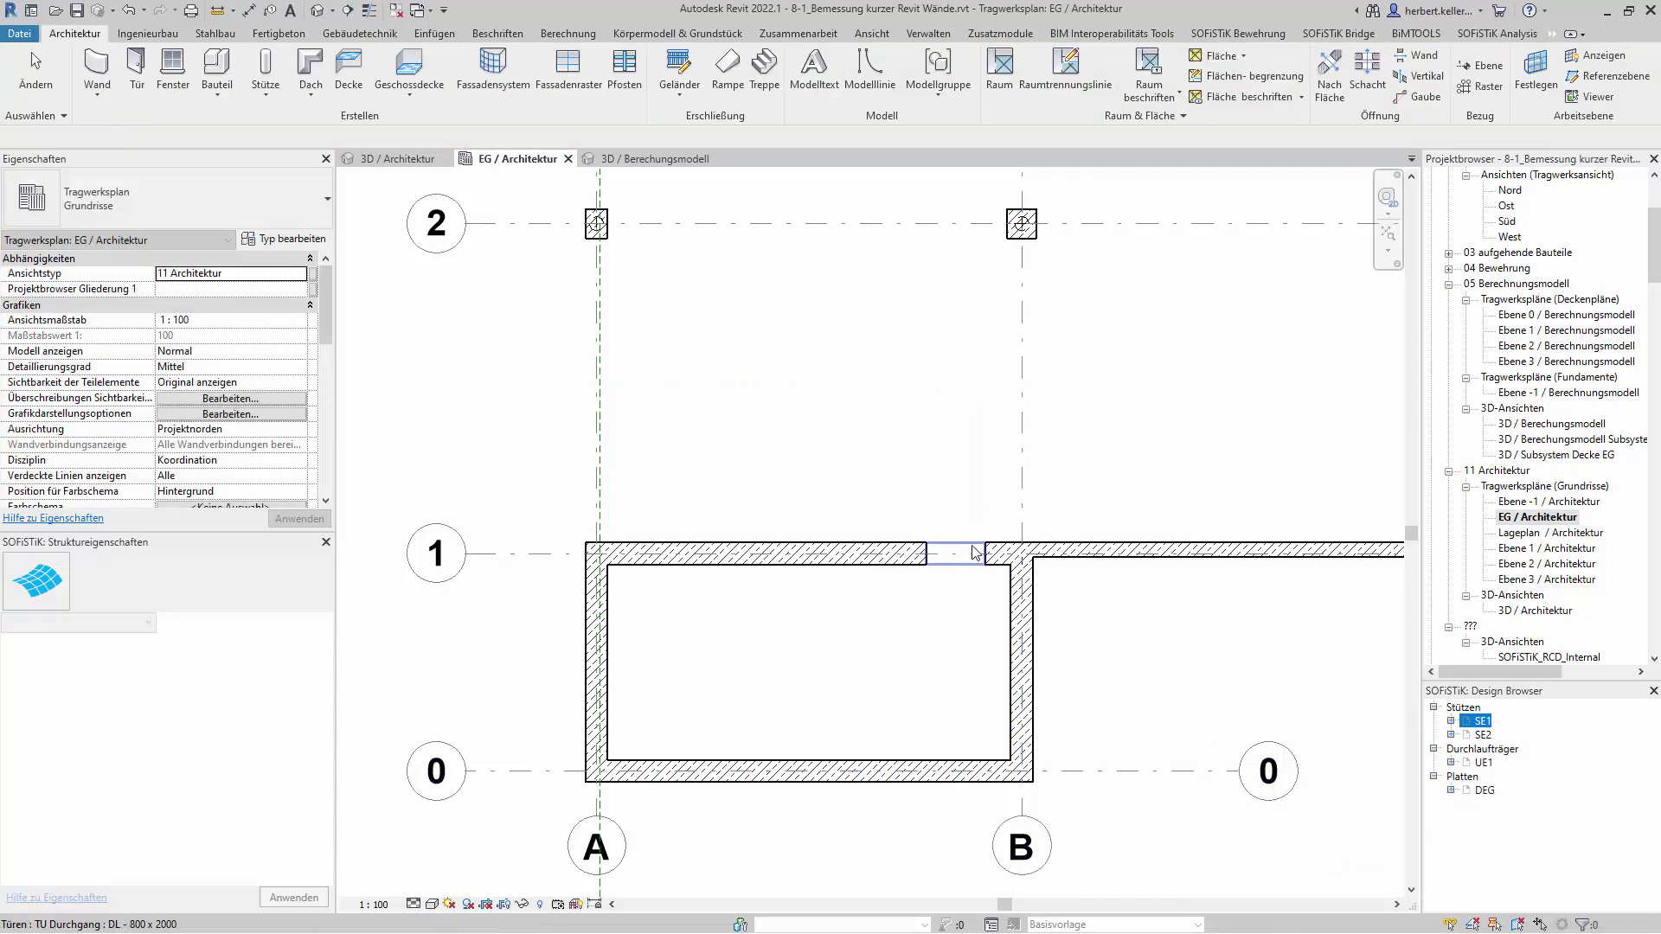
Position the door 0,5500 m from the cross wall face, leaving 4,1500 m opposite.
click(960, 556)
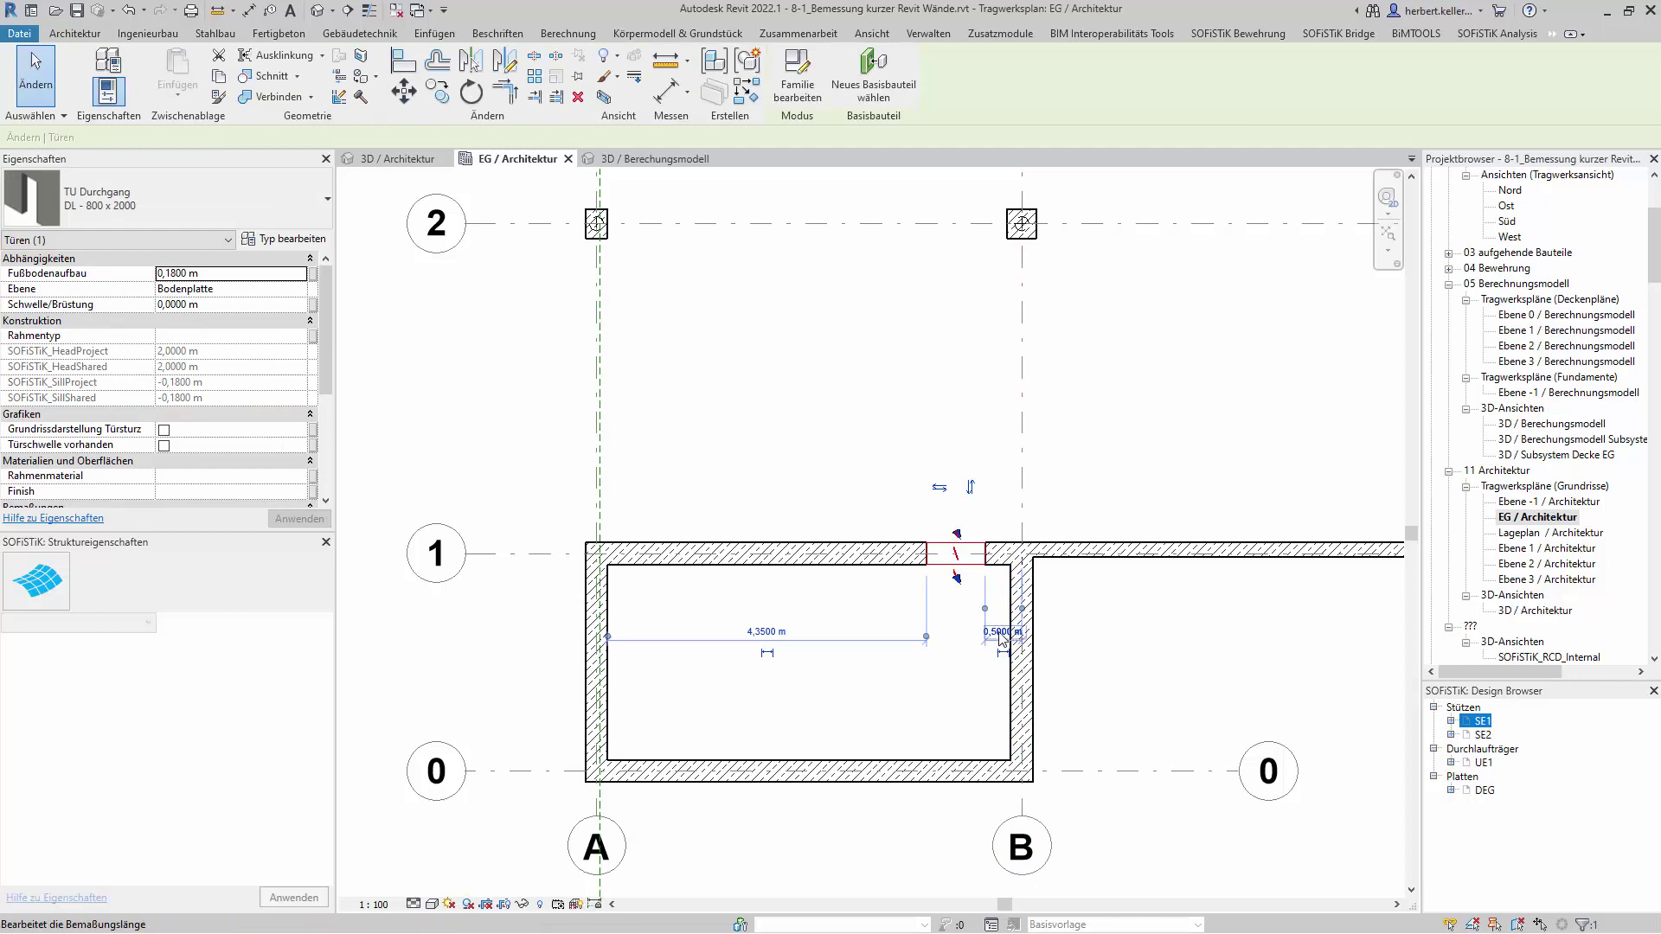
scroll(1014, 633, up, 1)
scroll(1012, 638, up, 1)
scroll(1011, 644, up, 1)
scroll(1010, 645, up, 1)
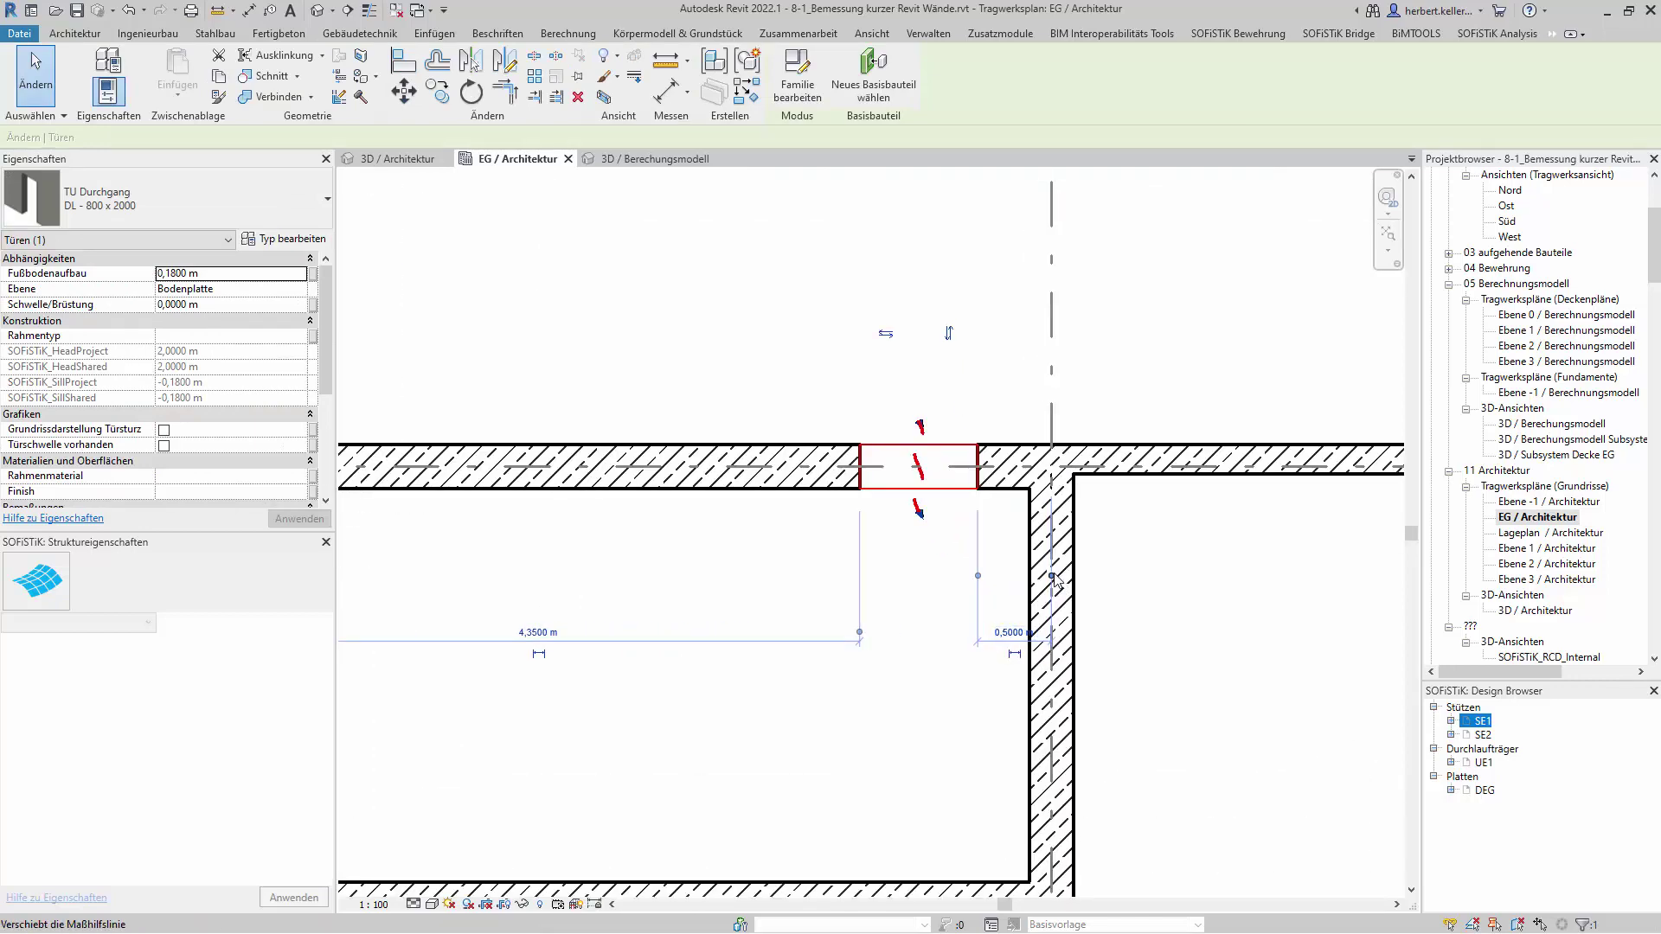
drag(1052, 576, 1001, 638)
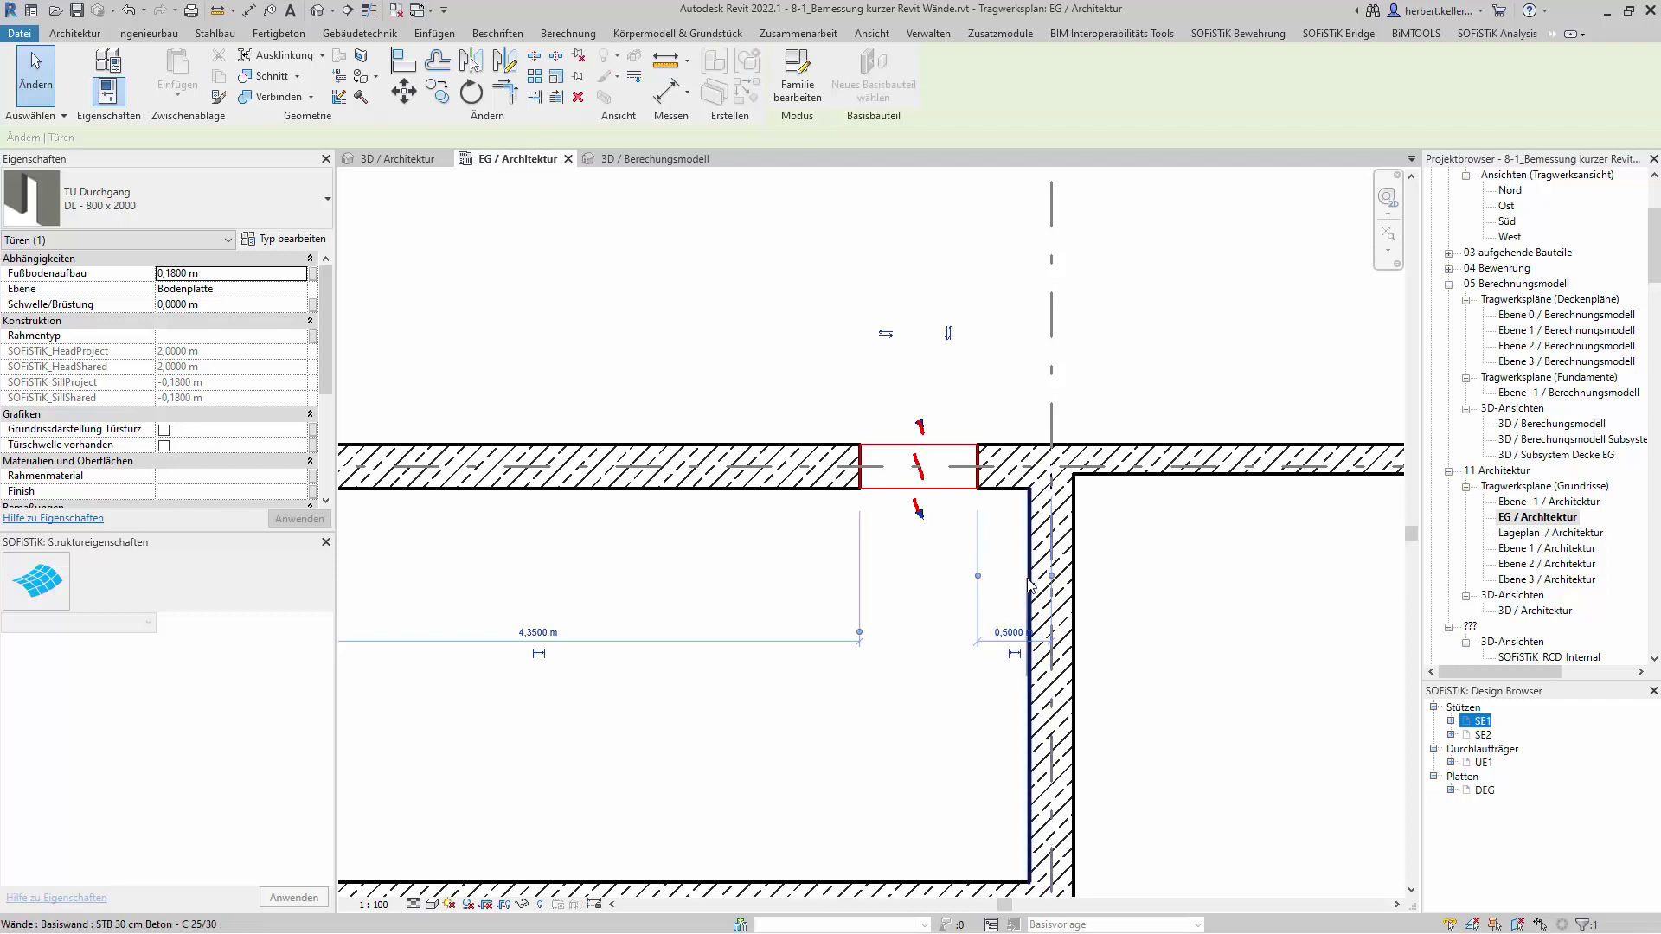
click(1002, 636)
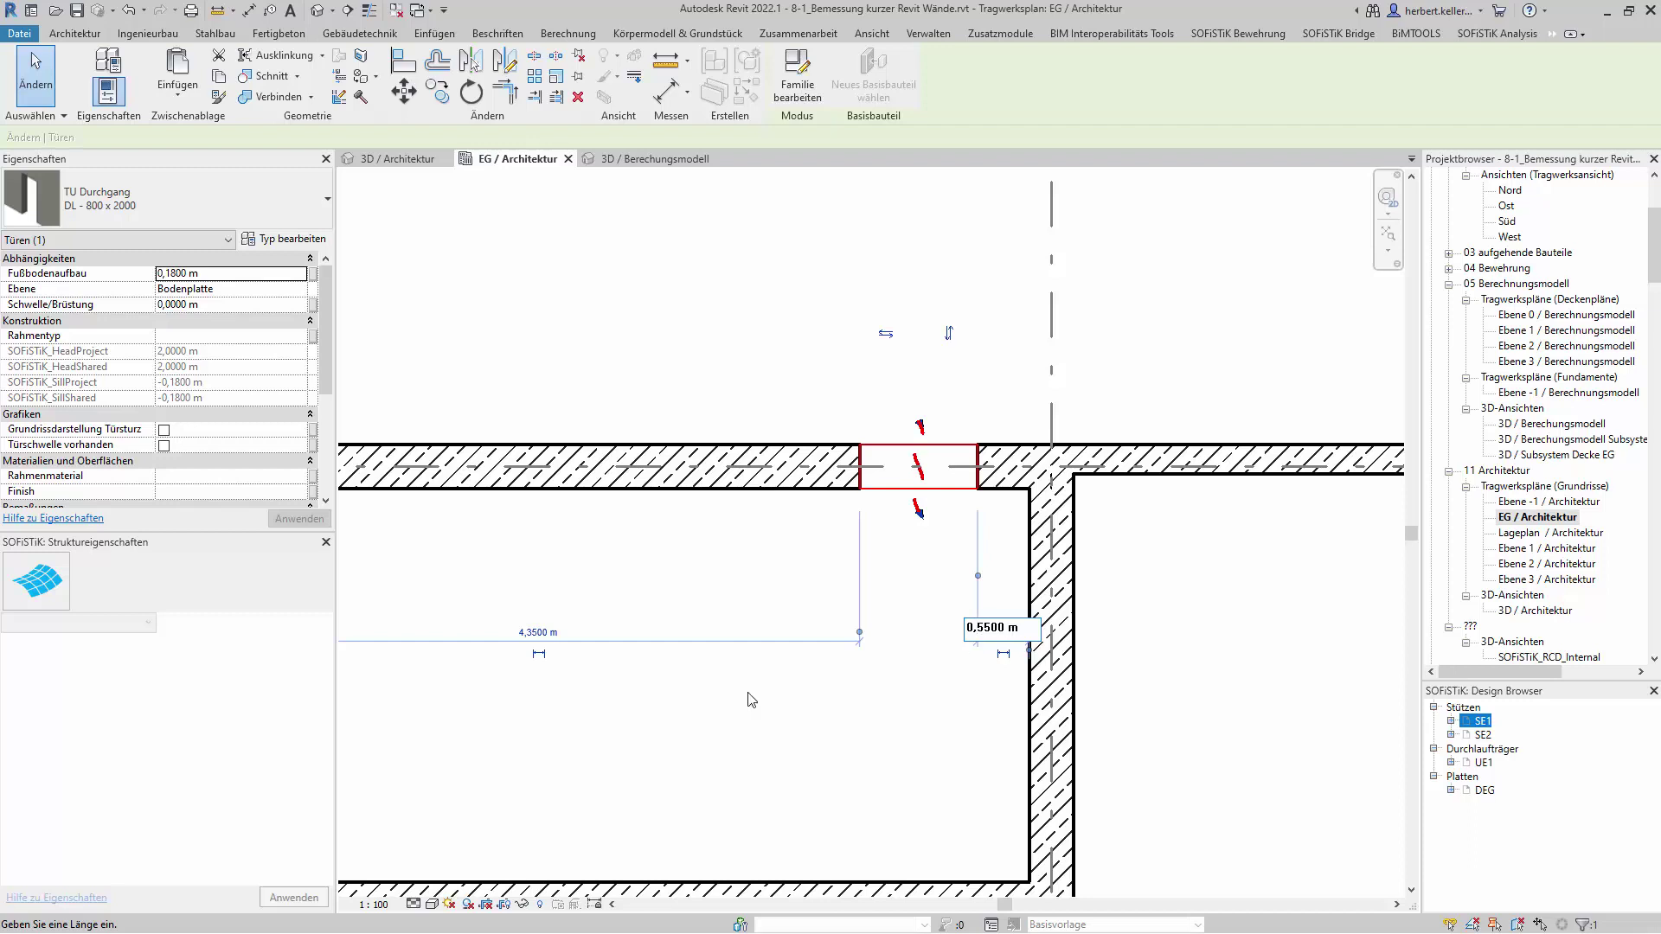
key(Return)
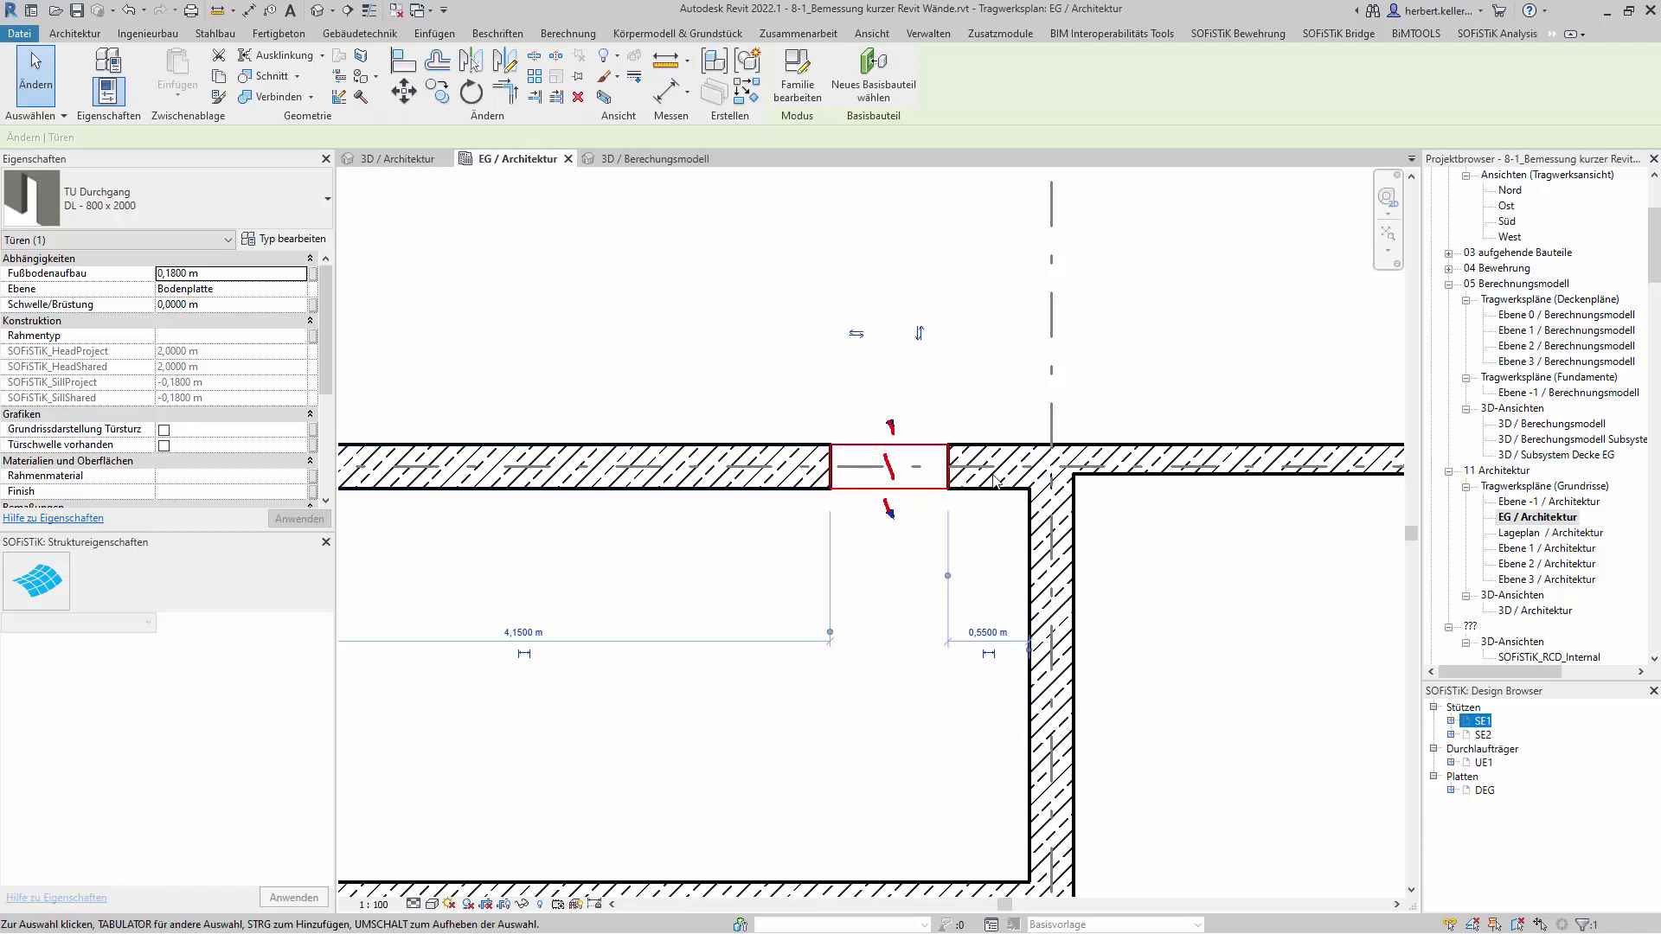
click(978, 550)
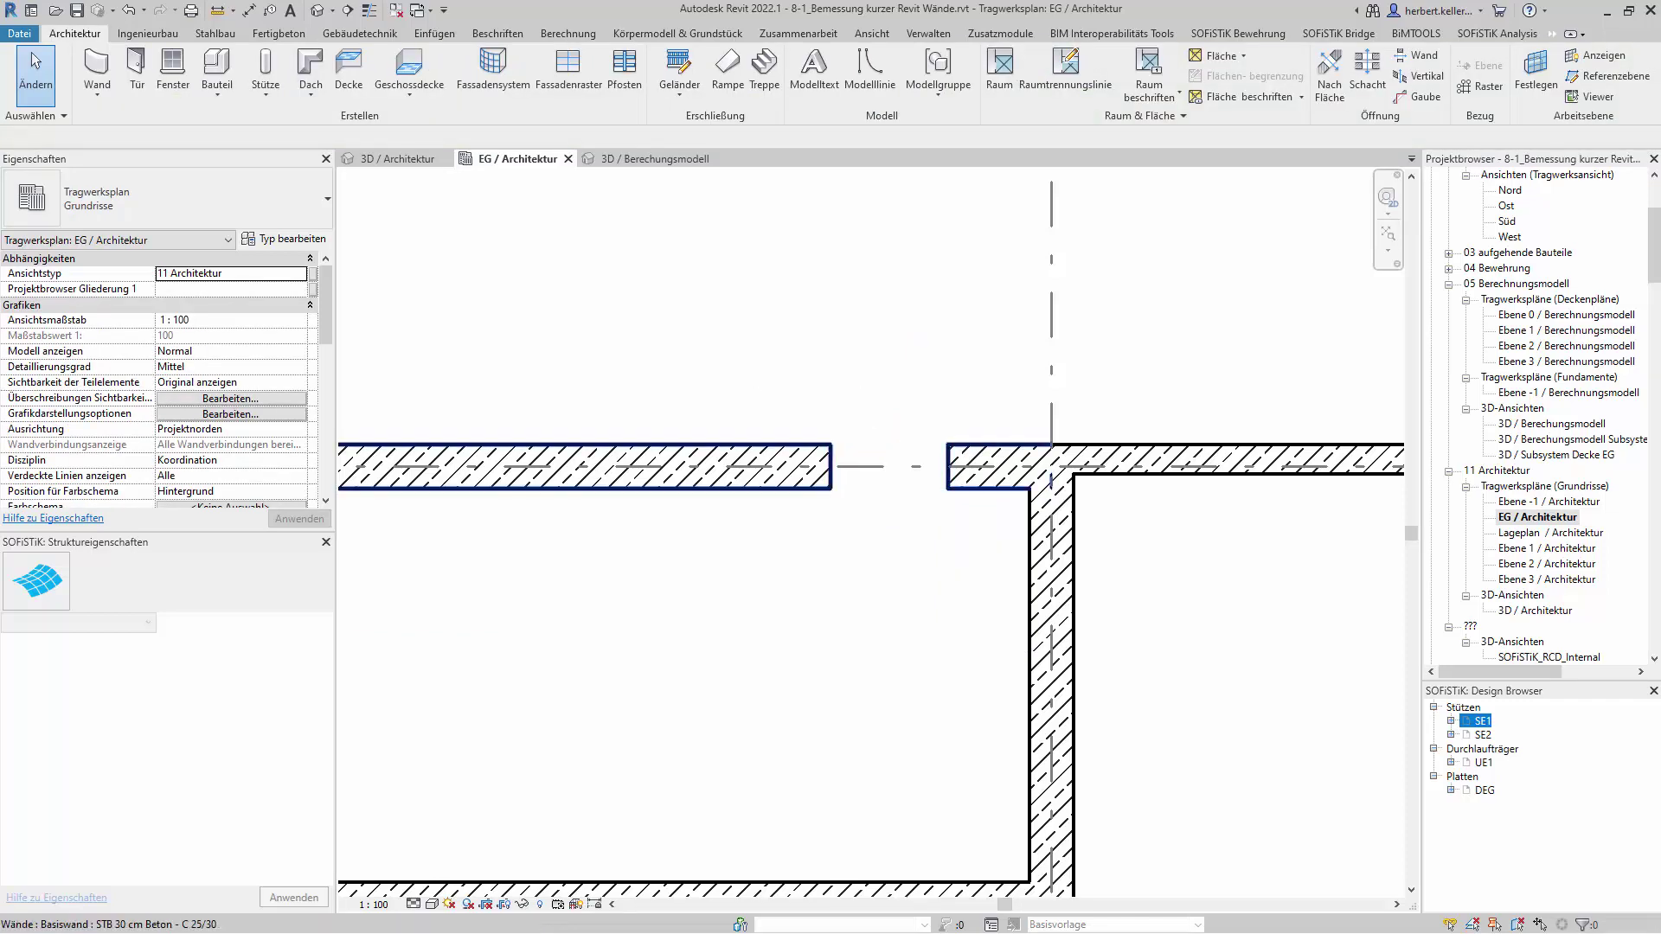
From the 3D / Berechnungsmodell view, run Berechnen for all load cases, then launch SSD.
click(667, 159)
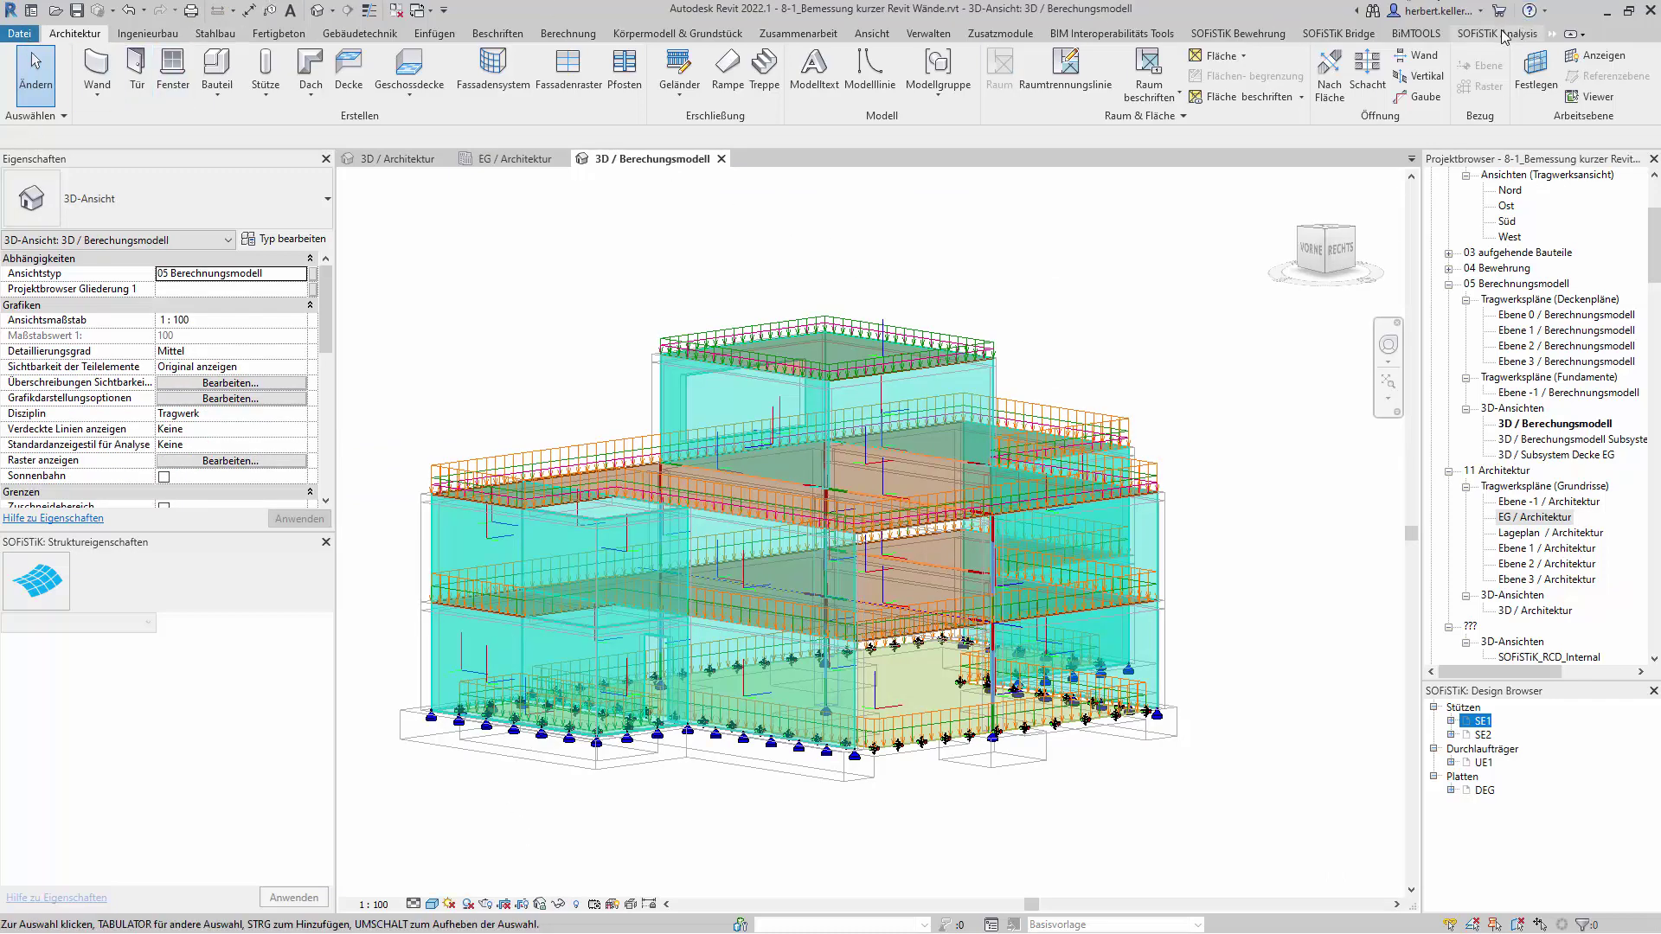
click(1497, 33)
click(19, 74)
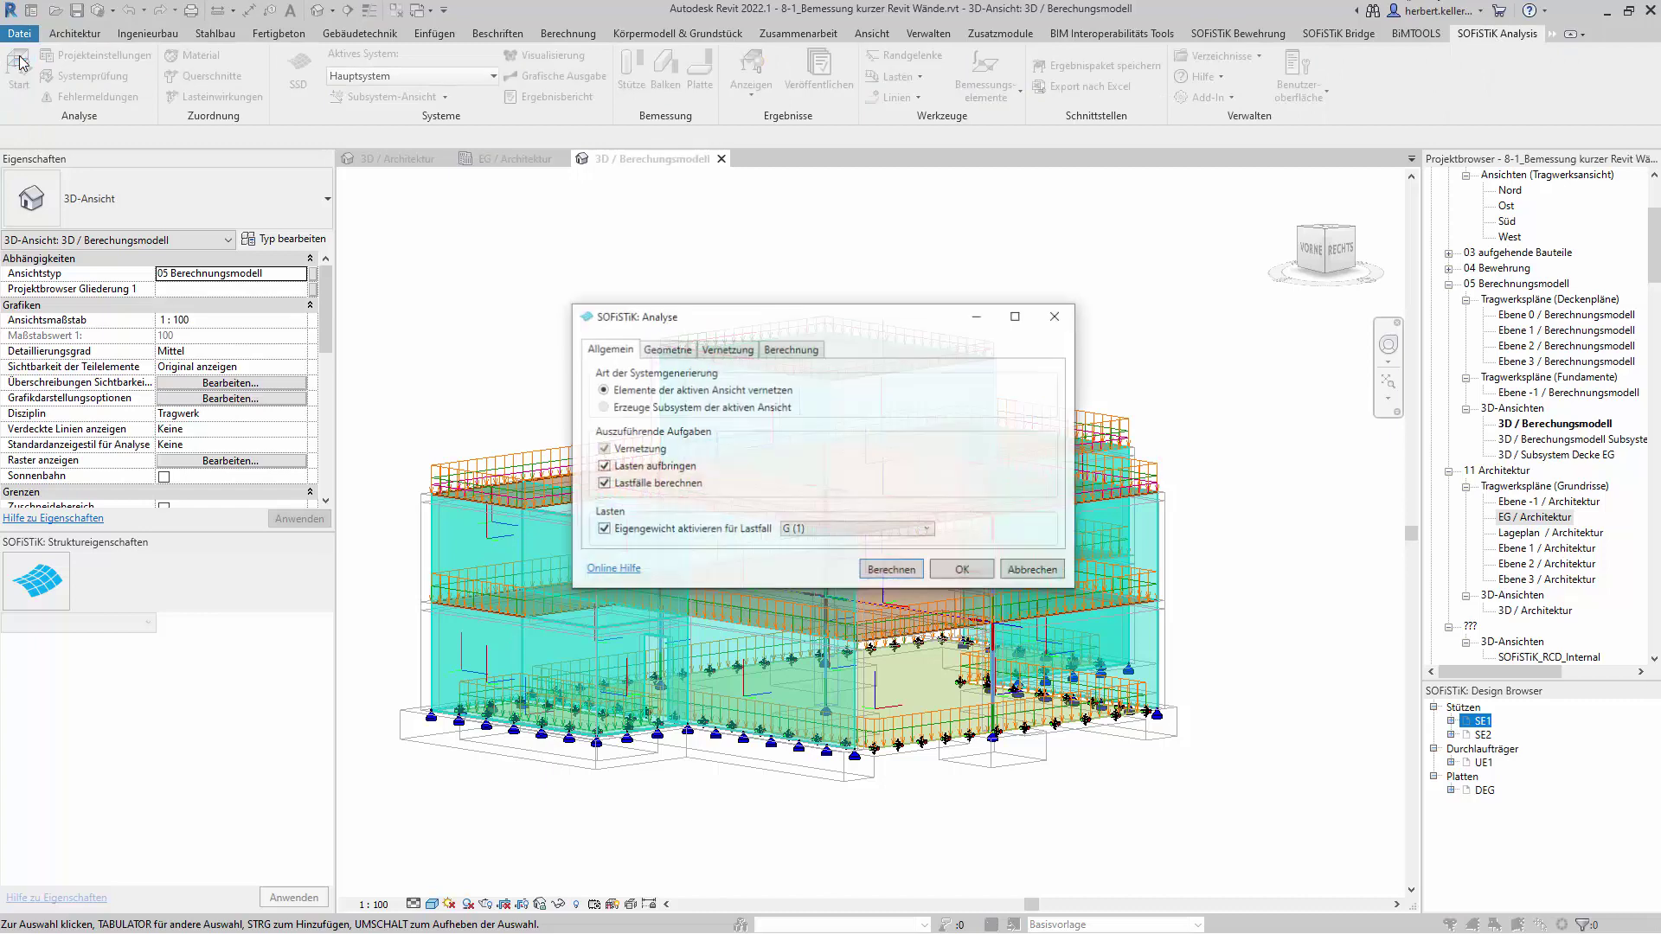
click(892, 570)
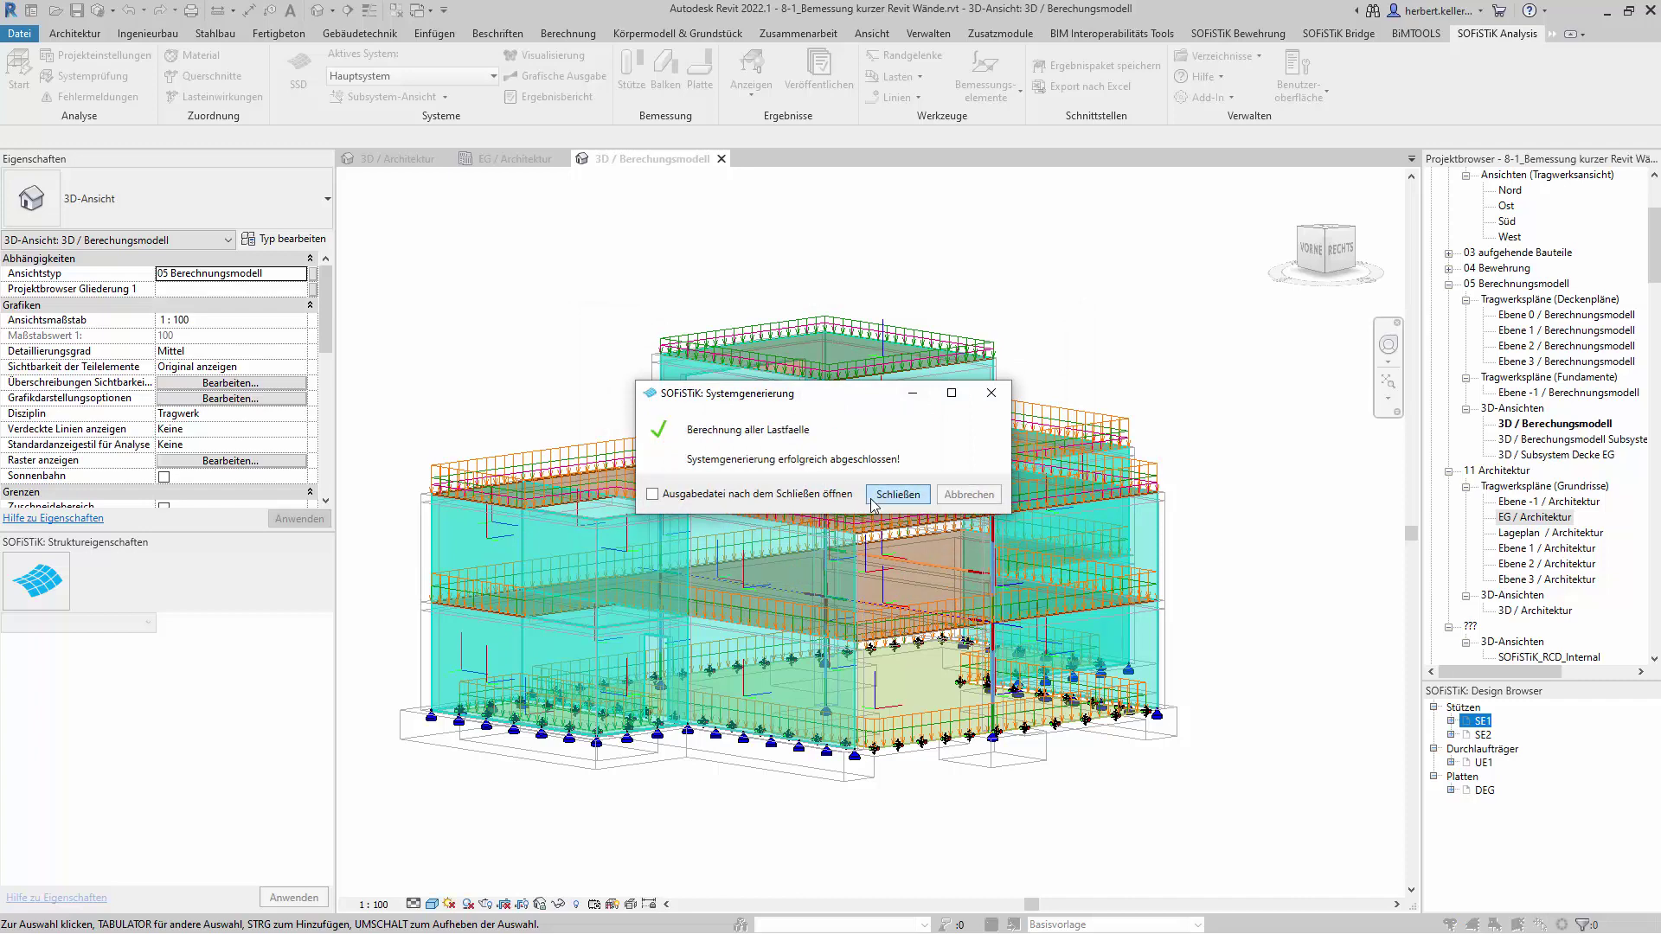
click(881, 500)
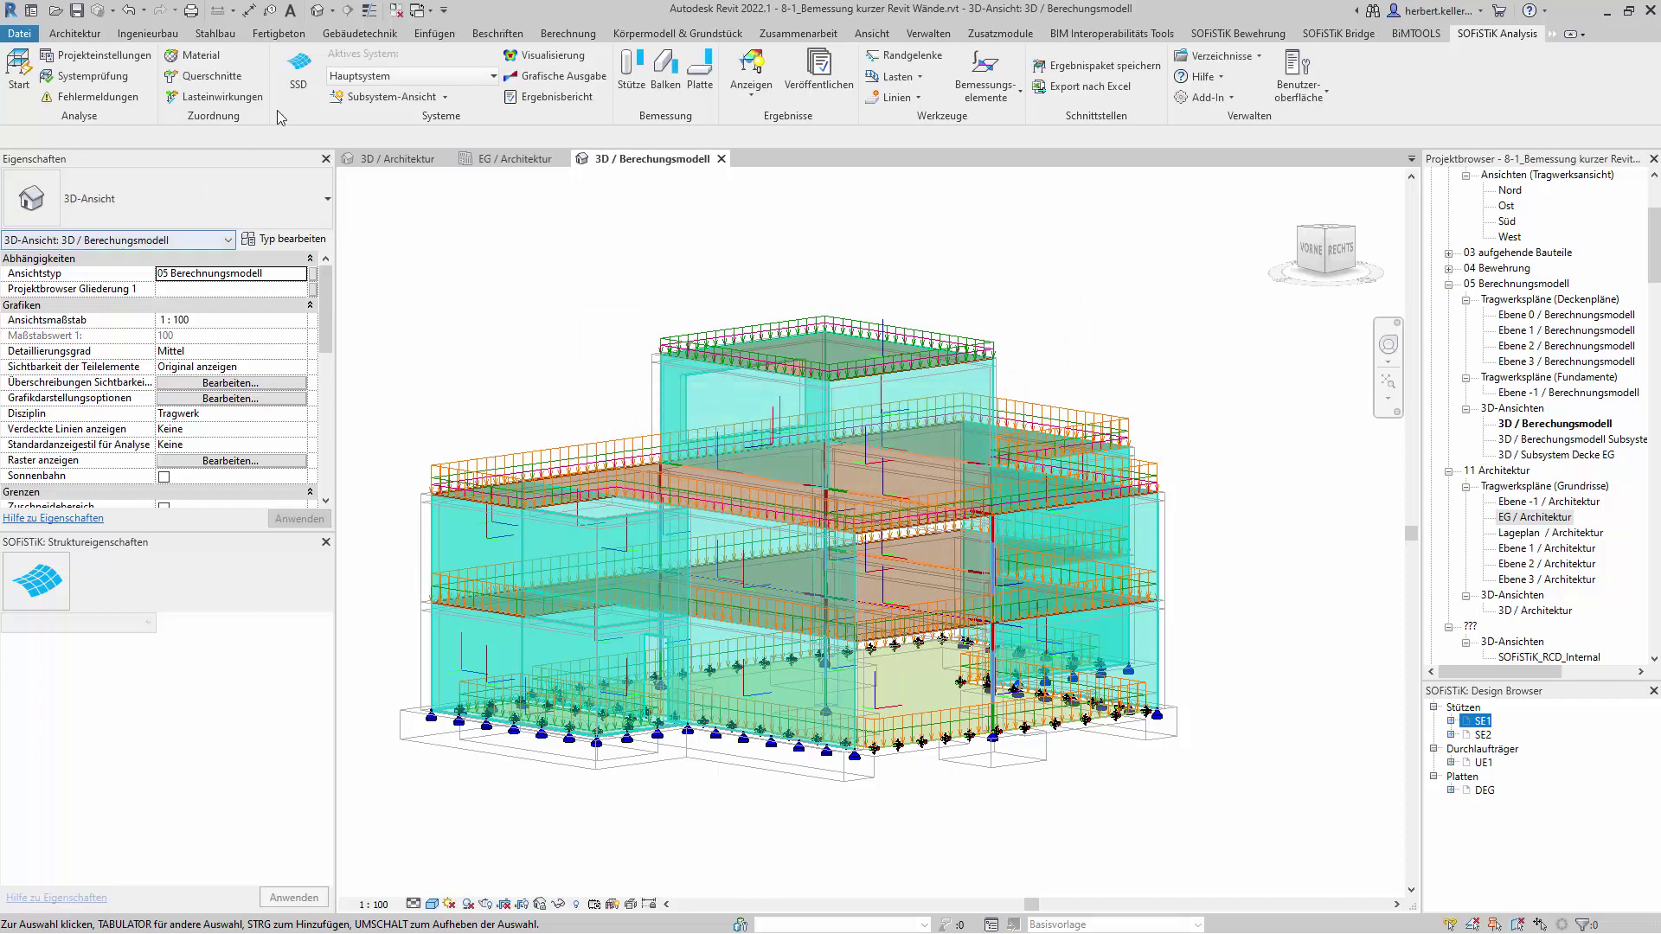
click(304, 73)
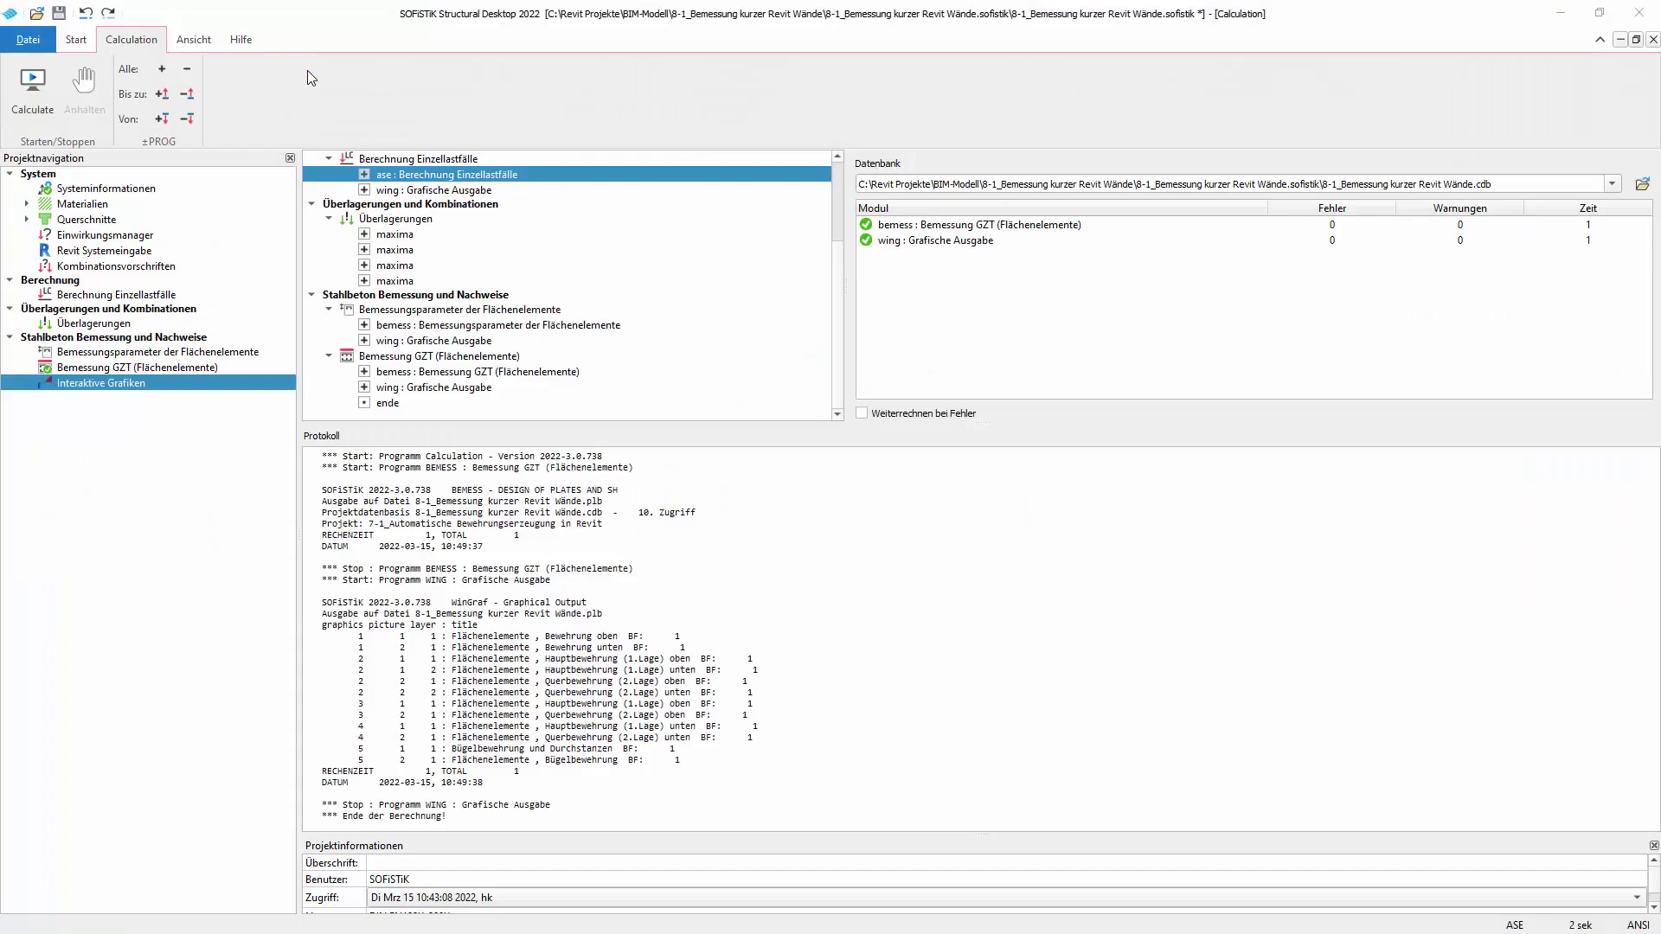
Run the calculation through the Interaktive Grafiken task so SOFiSTiK Graphic opens.
right_click(114, 386)
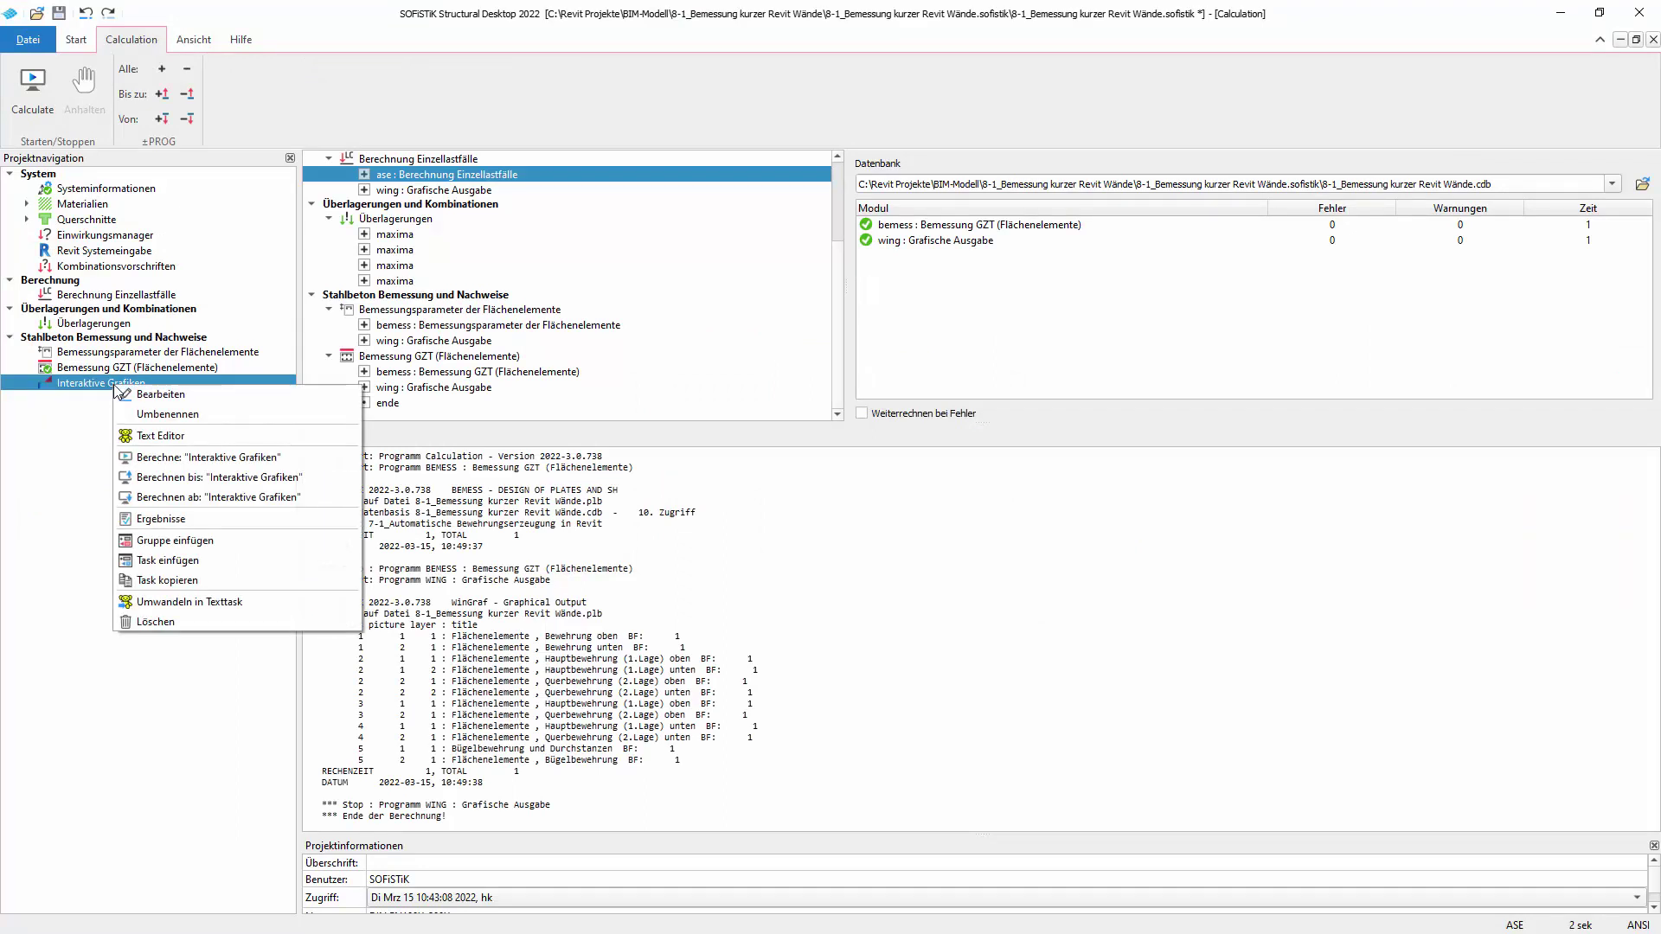
click(84, 43)
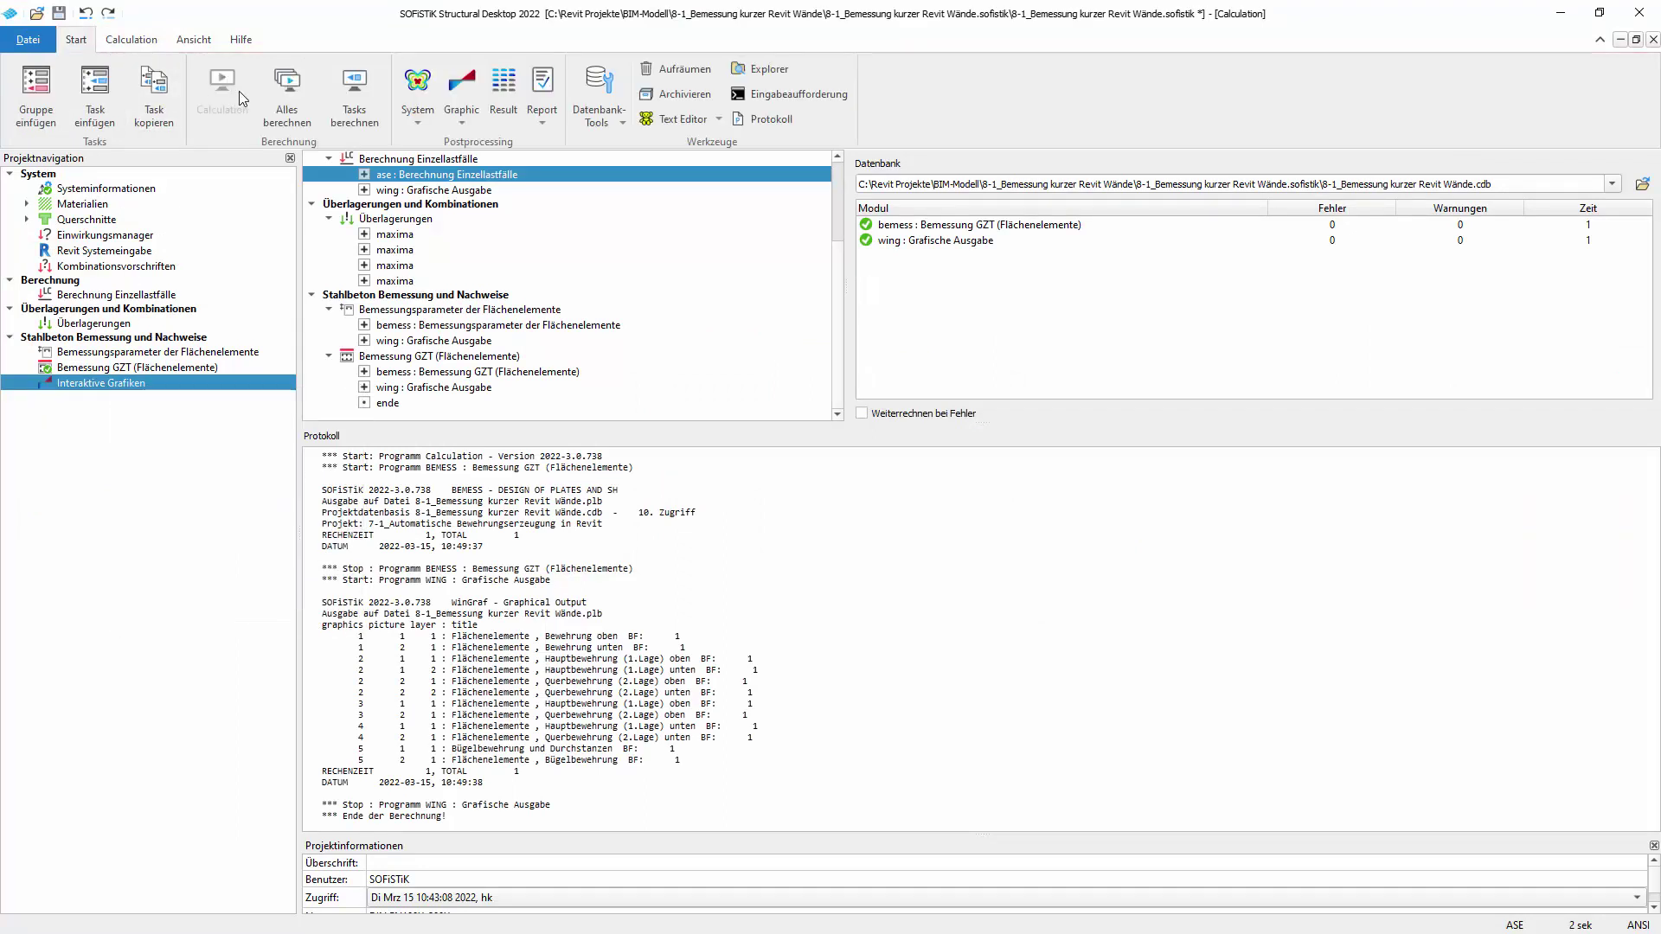
click(288, 93)
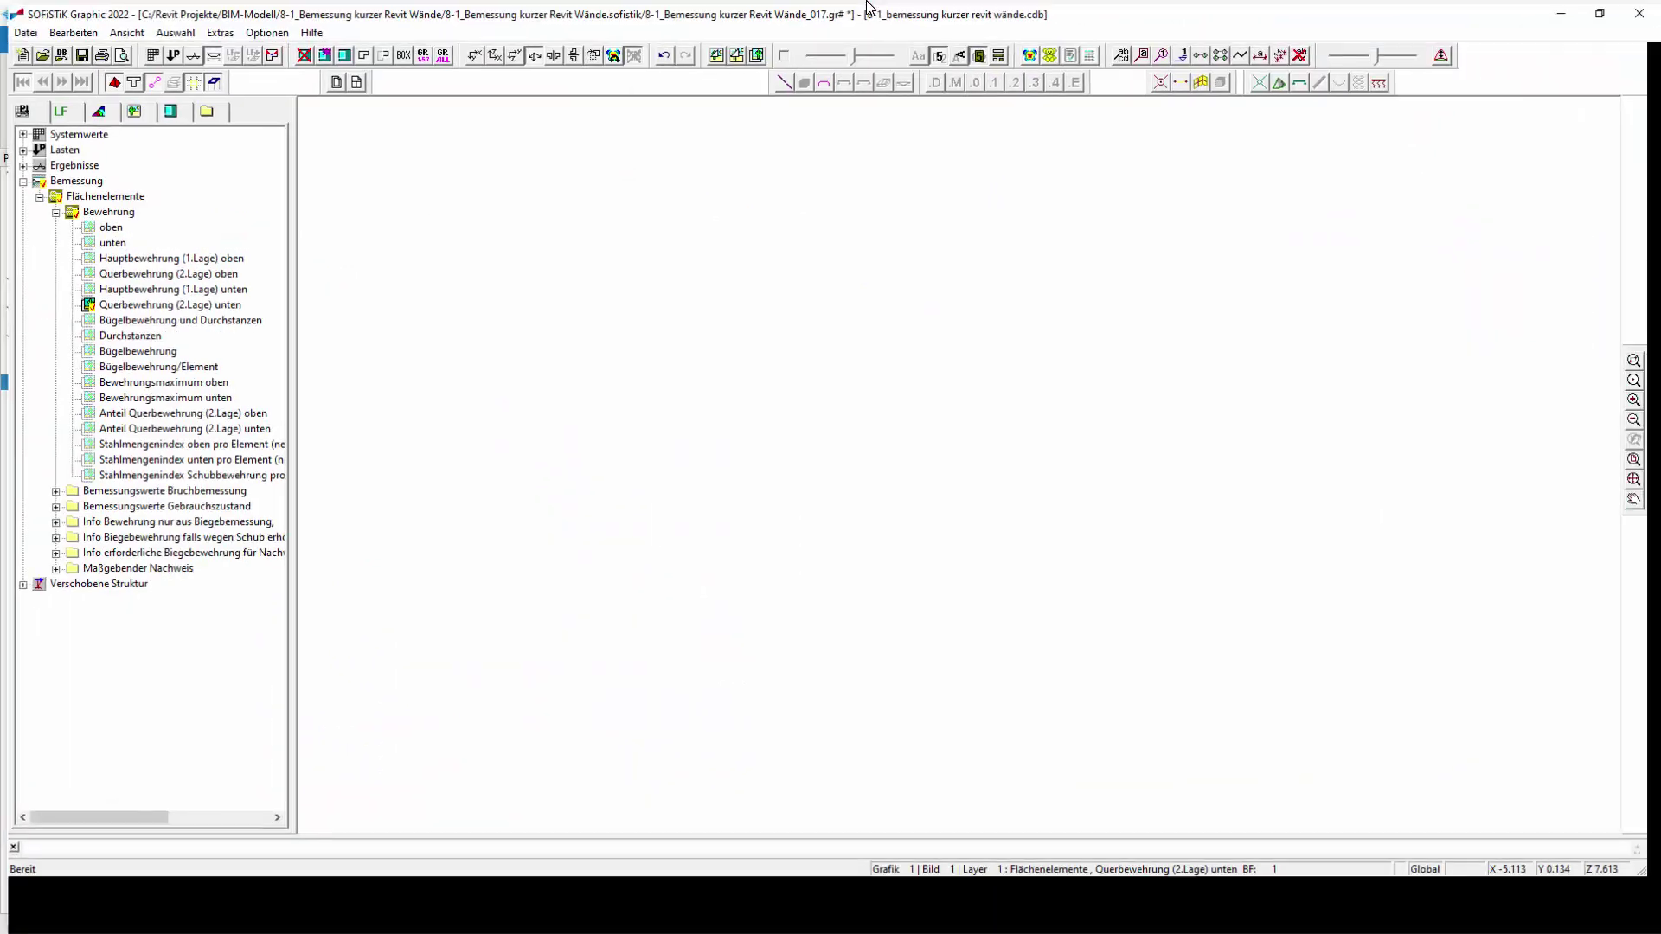
Zoom in on the Querbewehrung (2.Lage) unten values around the door, then close the graphic.
scroll(758, 352, up, 1)
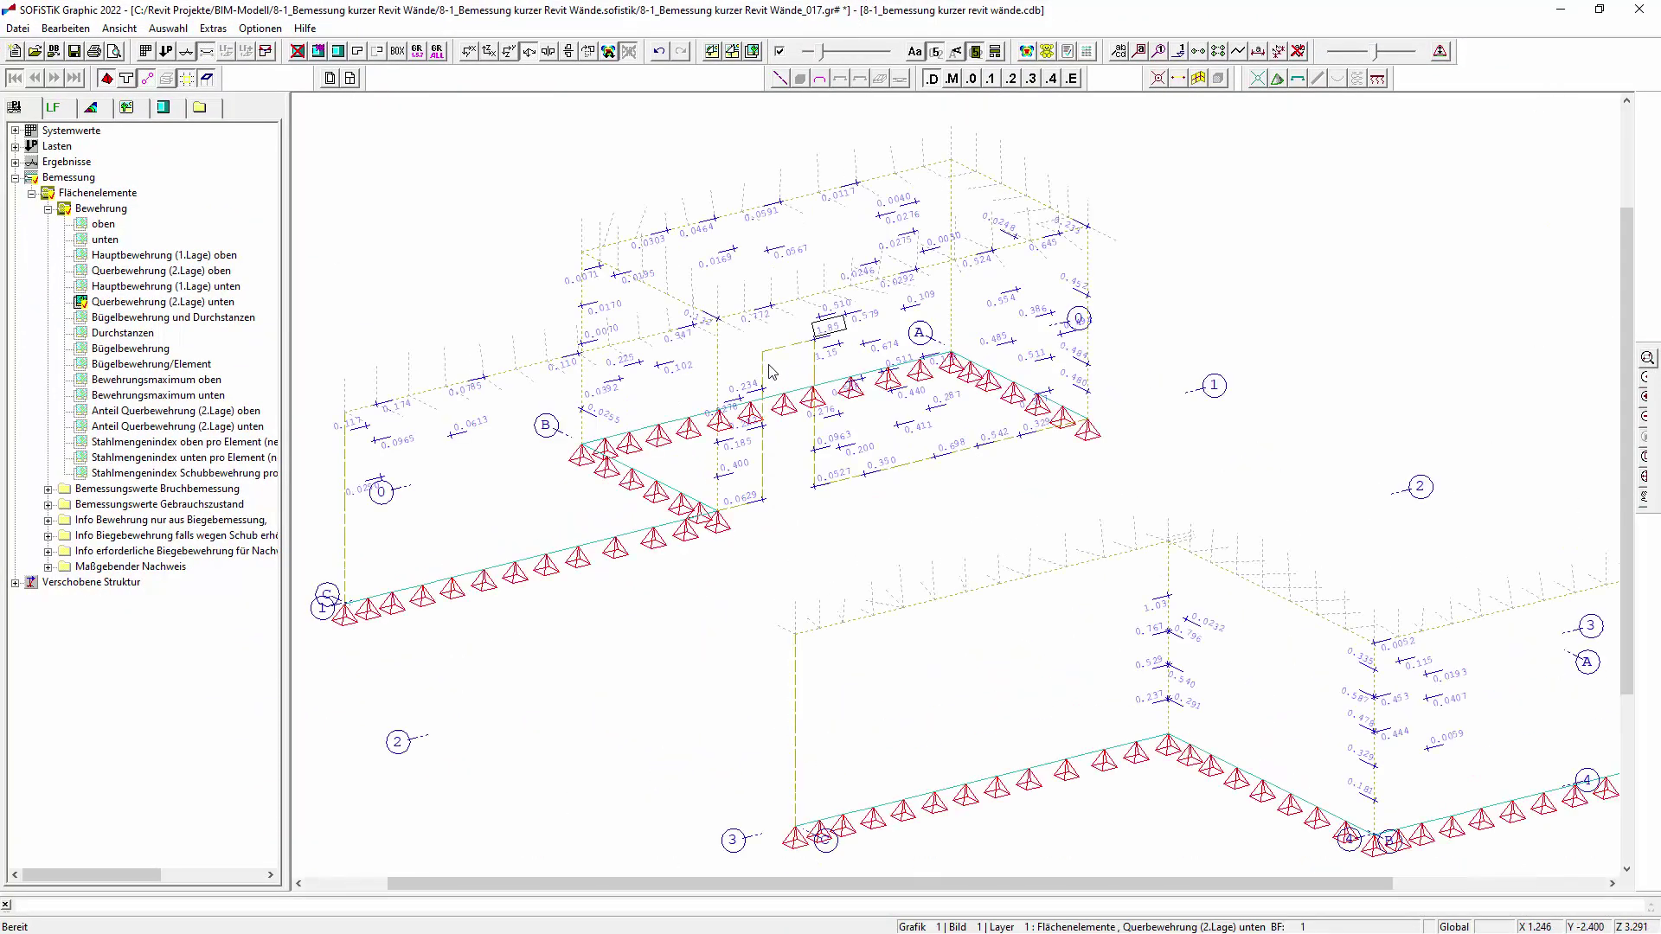
scroll(758, 352, up, 1)
scroll(753, 390, up, 1)
scroll(753, 387, up, 1)
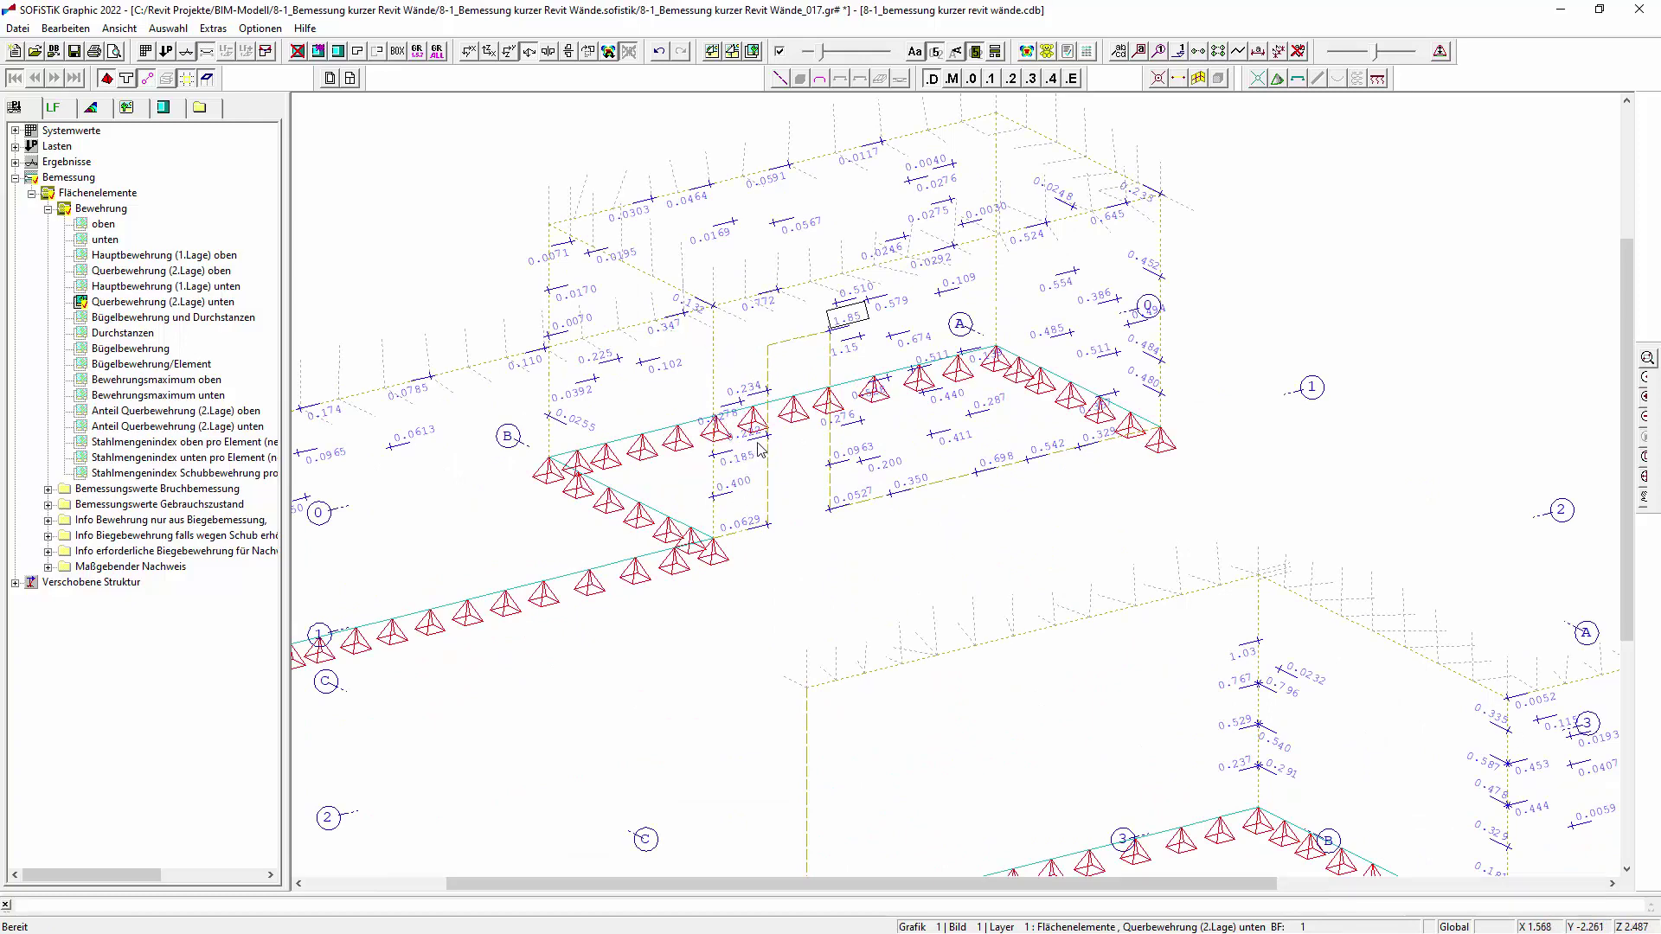
click(1638, 9)
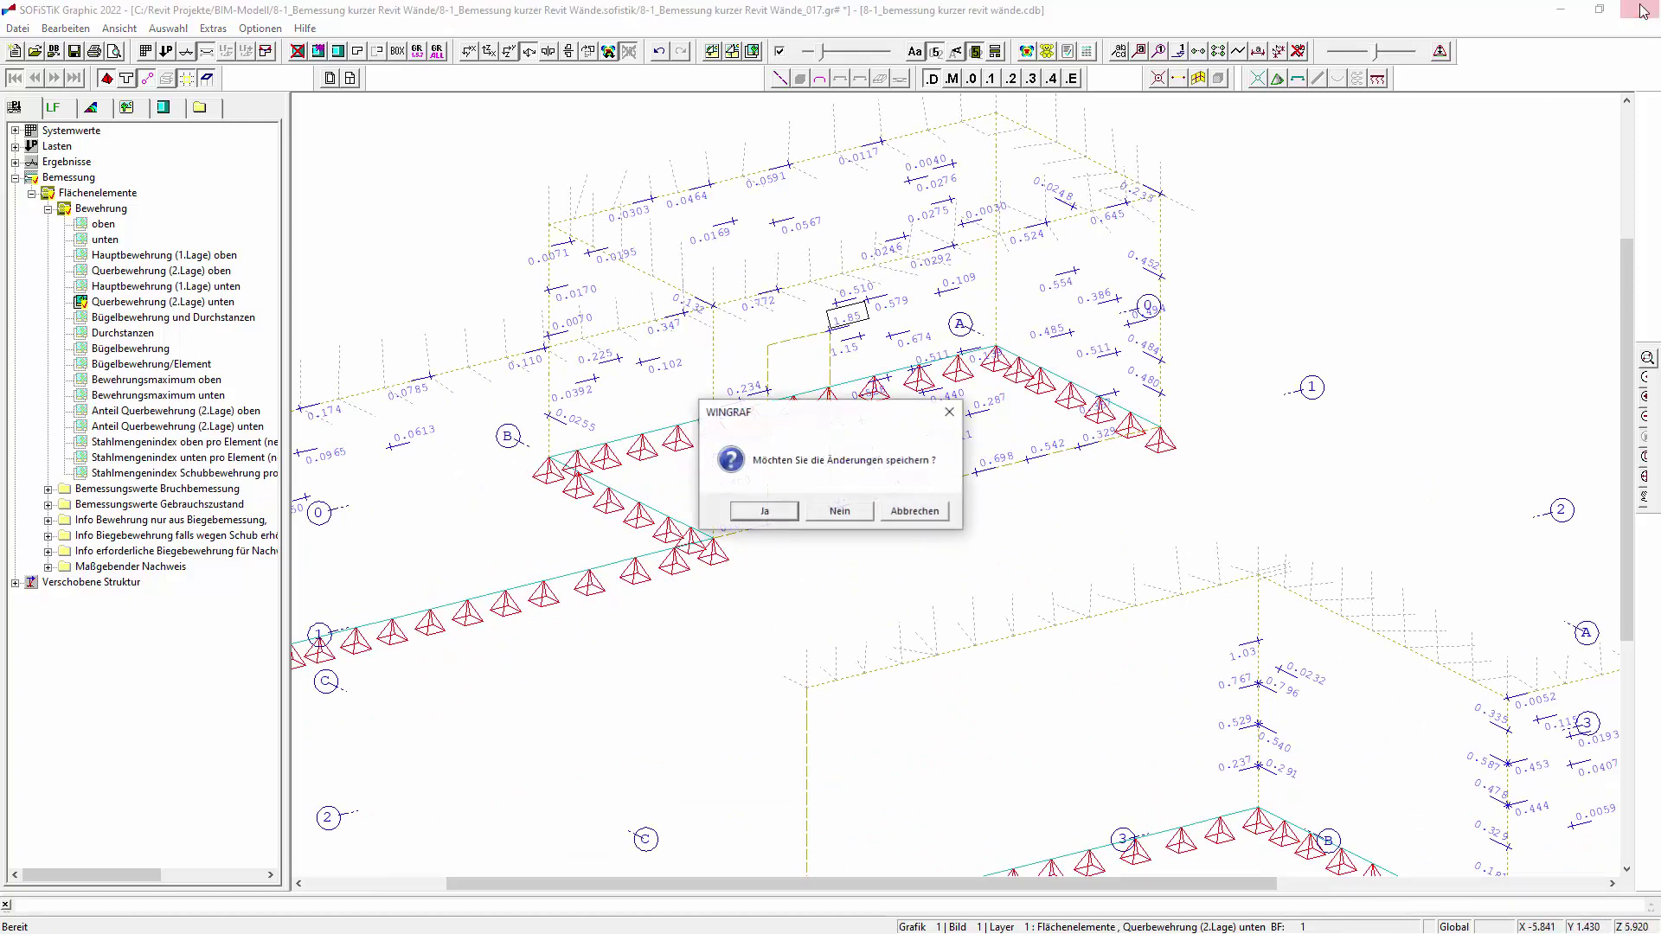
Save the graphic's changes and accept them to return to the Revit analysis model.
click(794, 516)
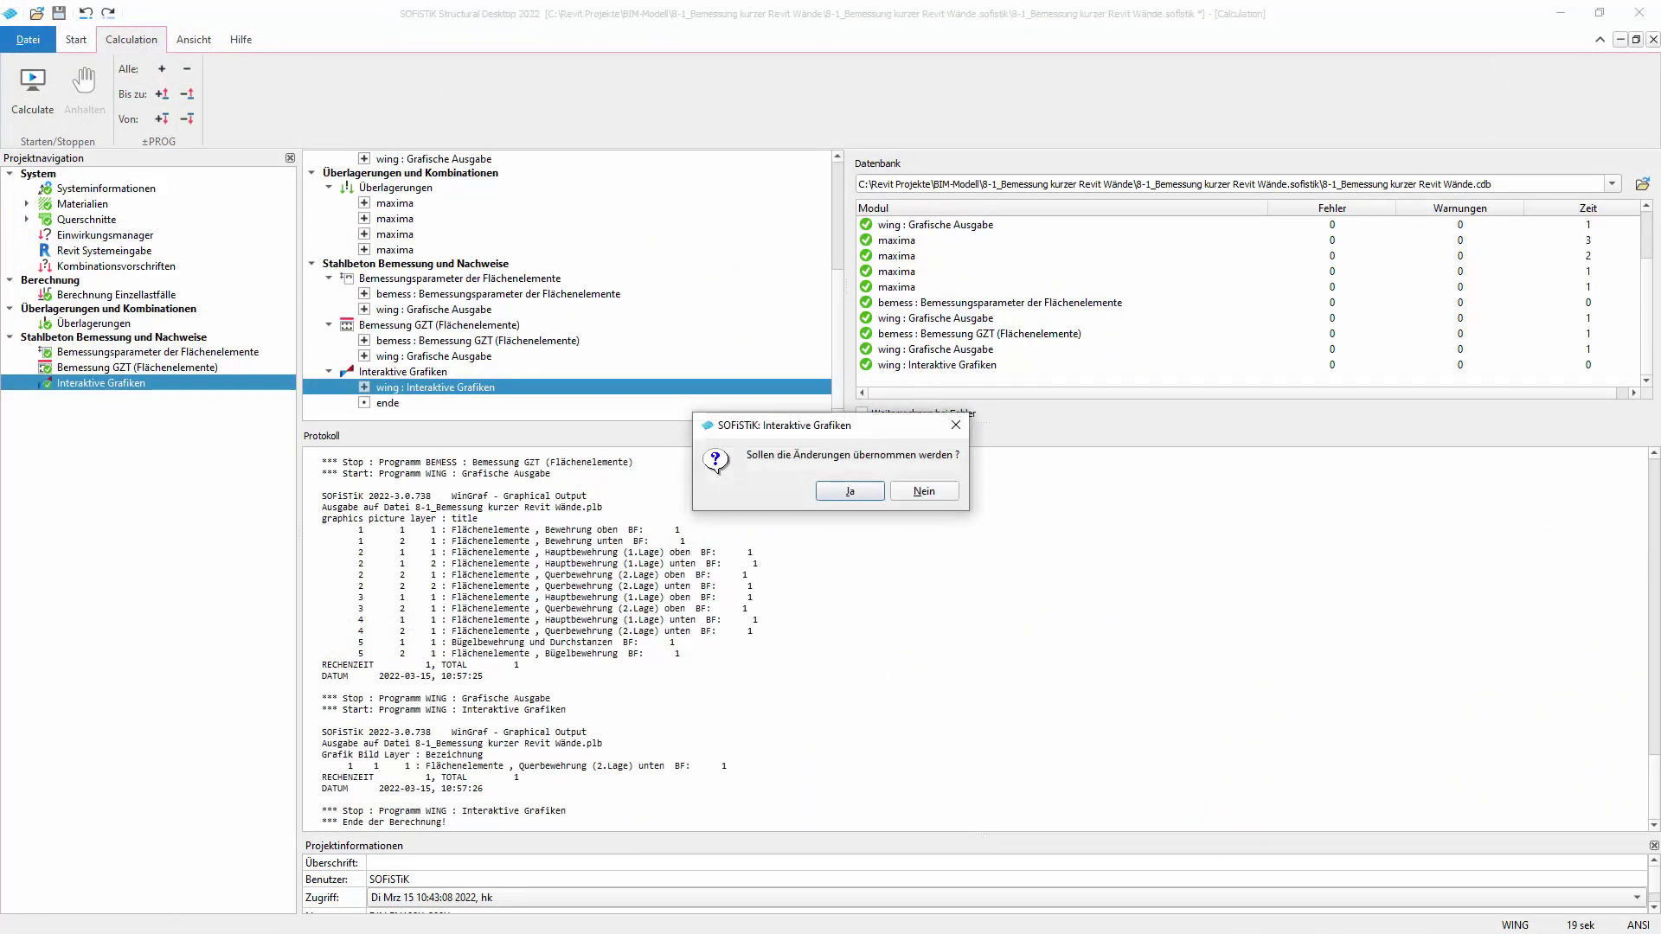
key(Return)
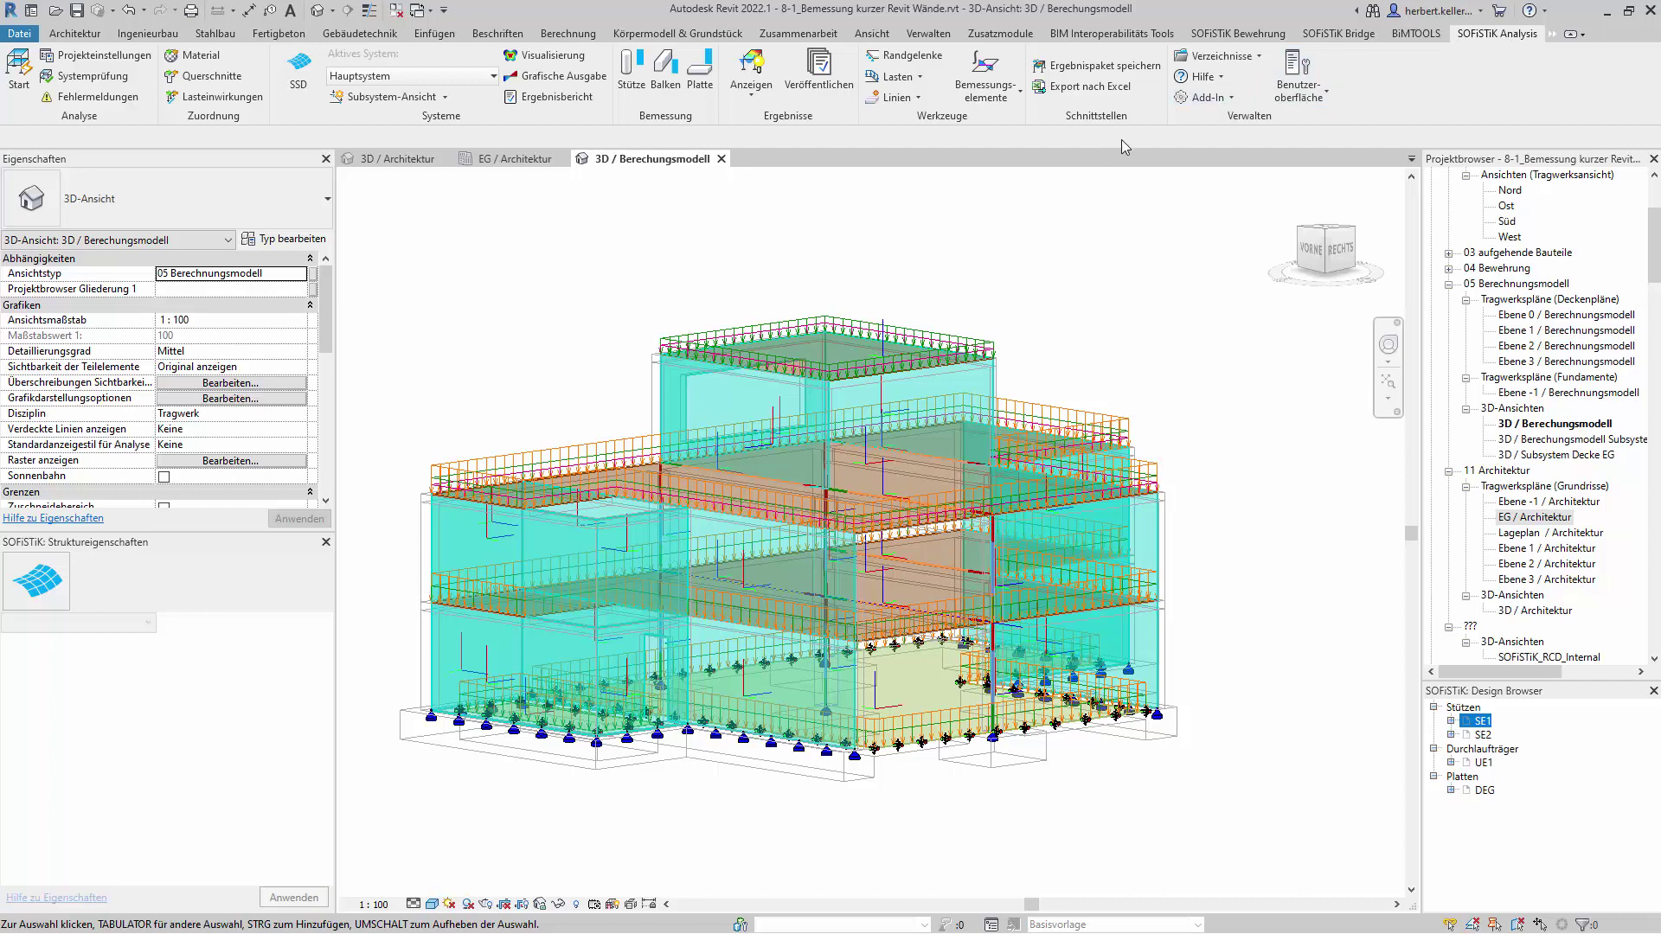
Isolate the ground-floor wall with a selection box and view it from HINTEN.
click(679, 644)
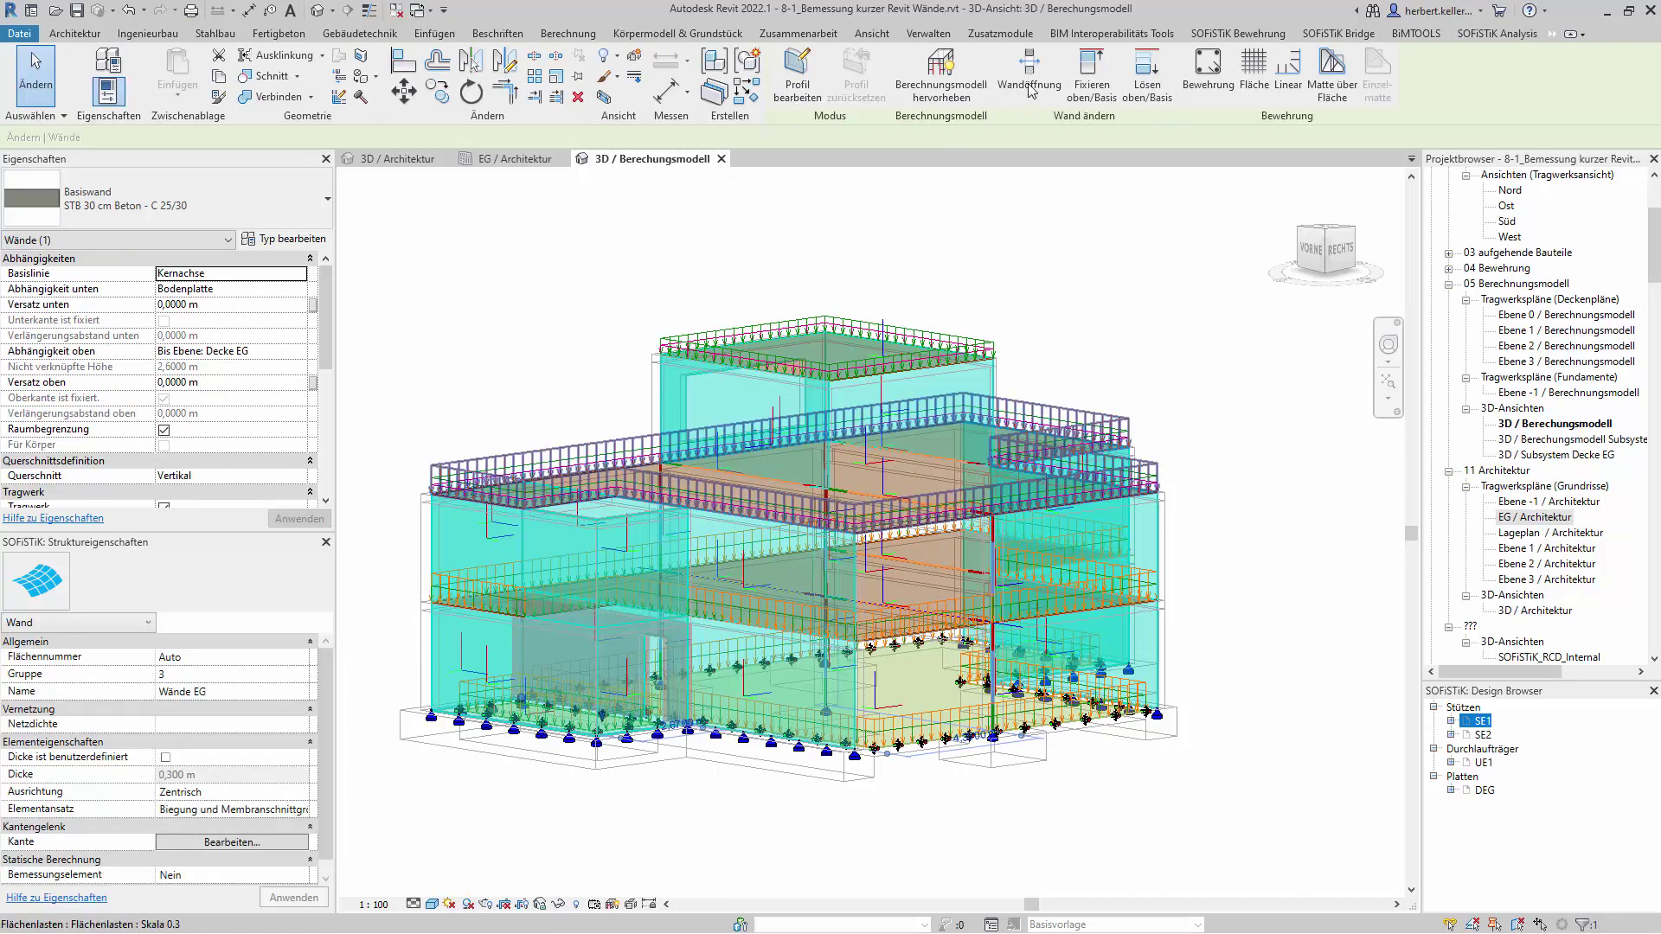
click(604, 96)
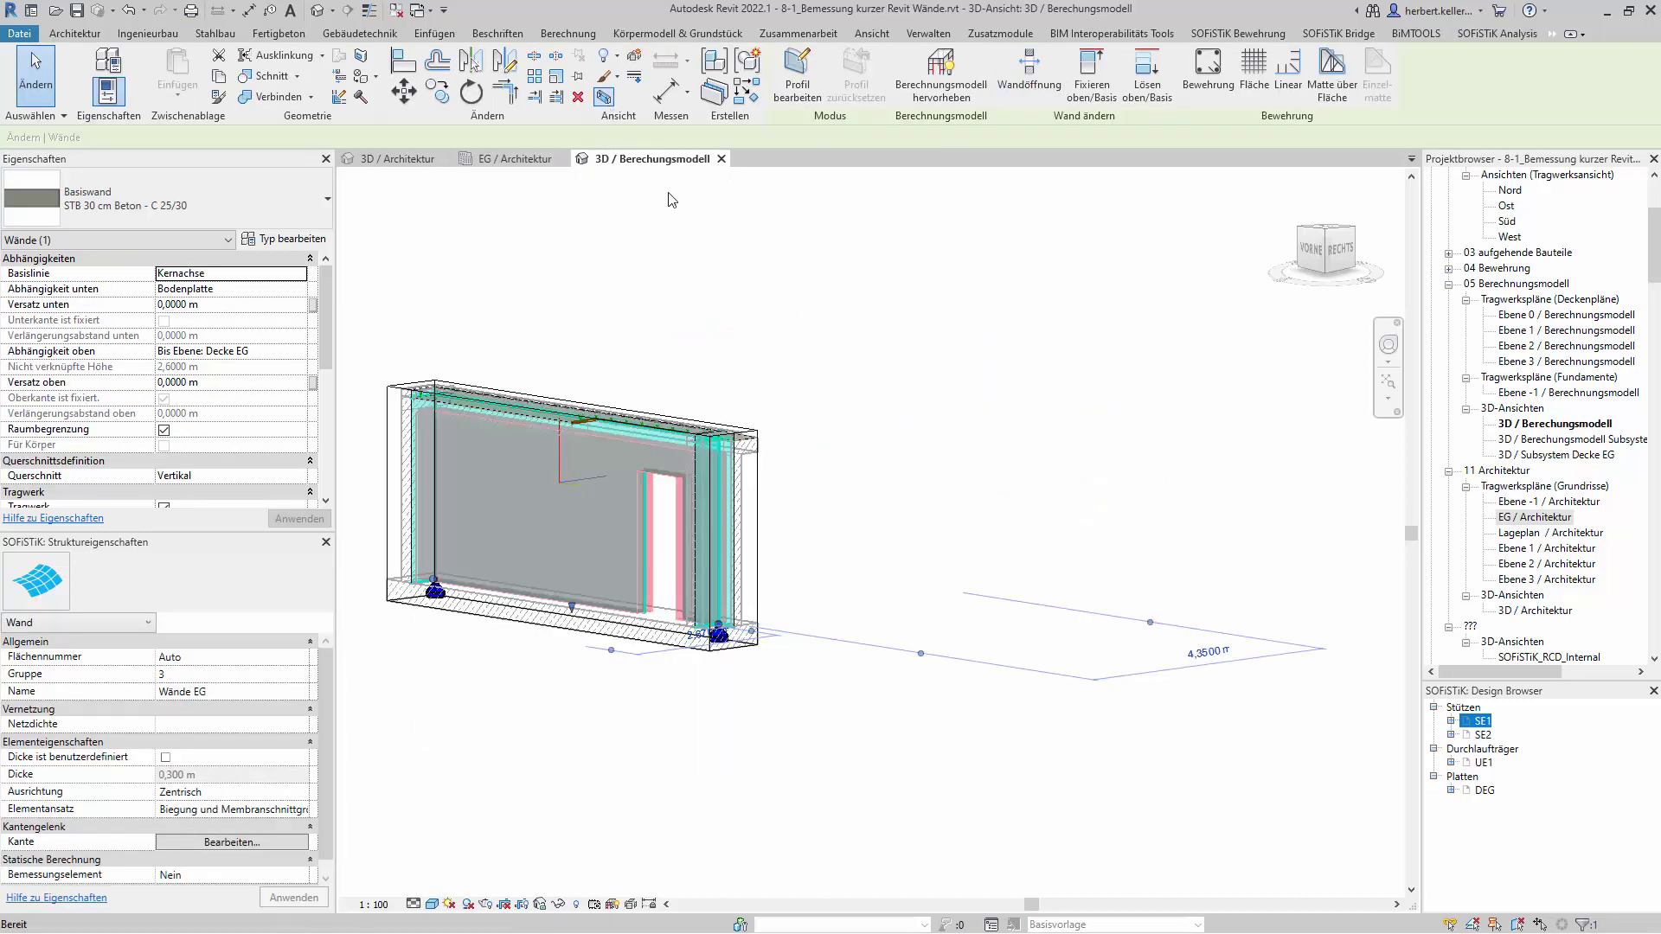
mouse_move(1315, 249)
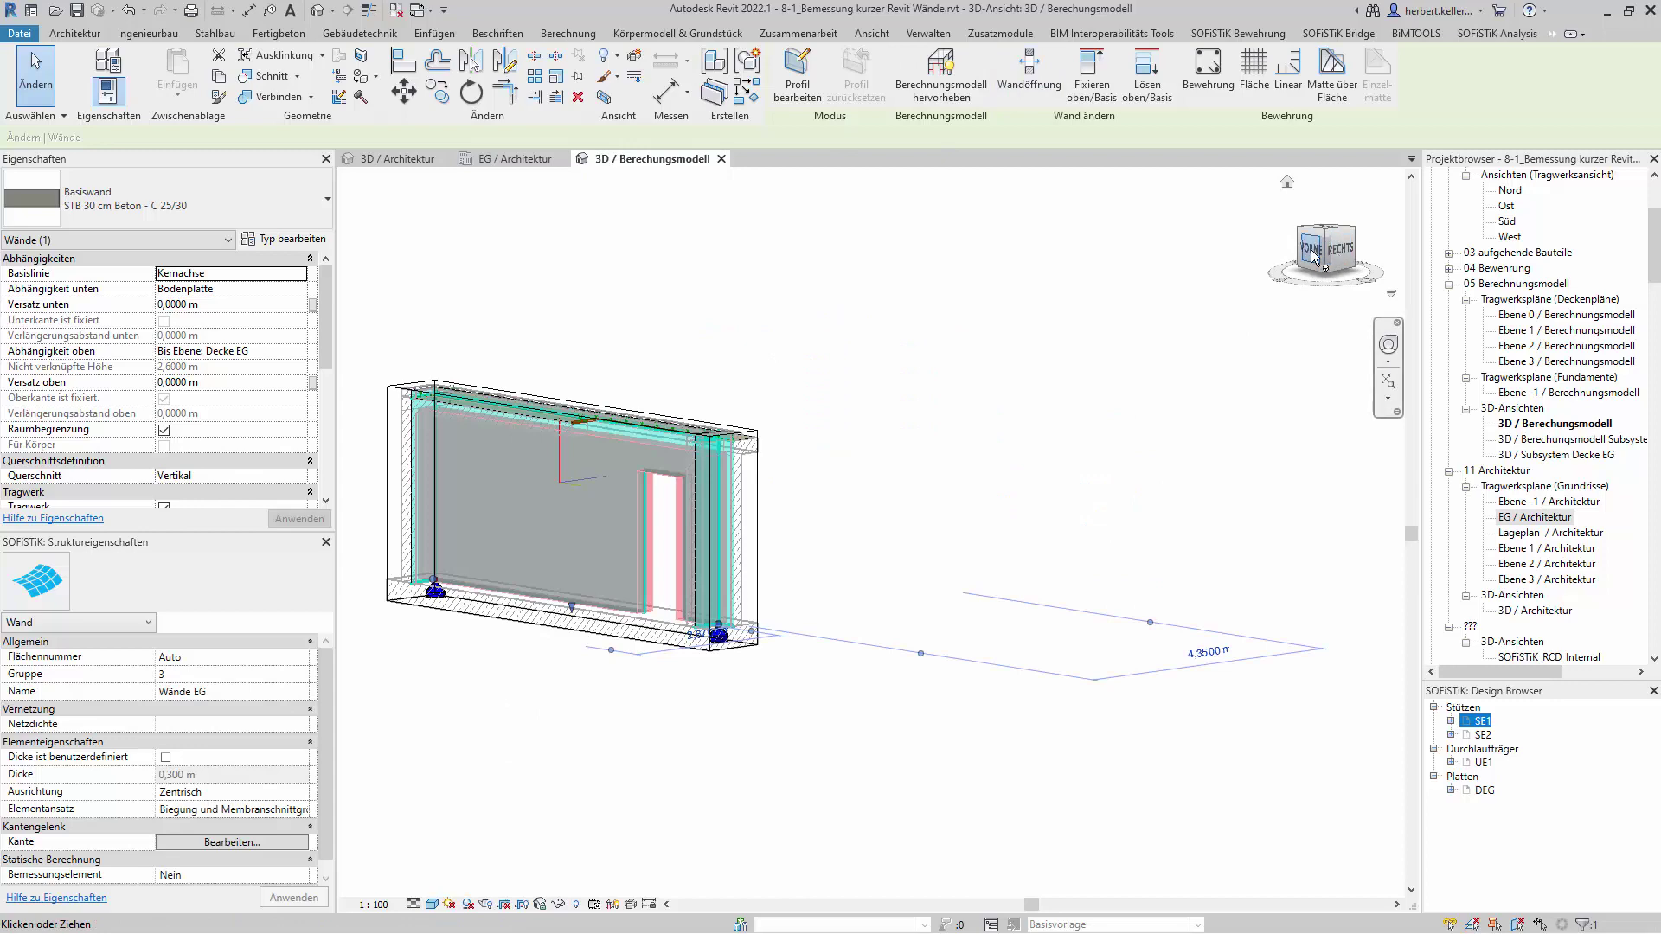
click(1357, 249)
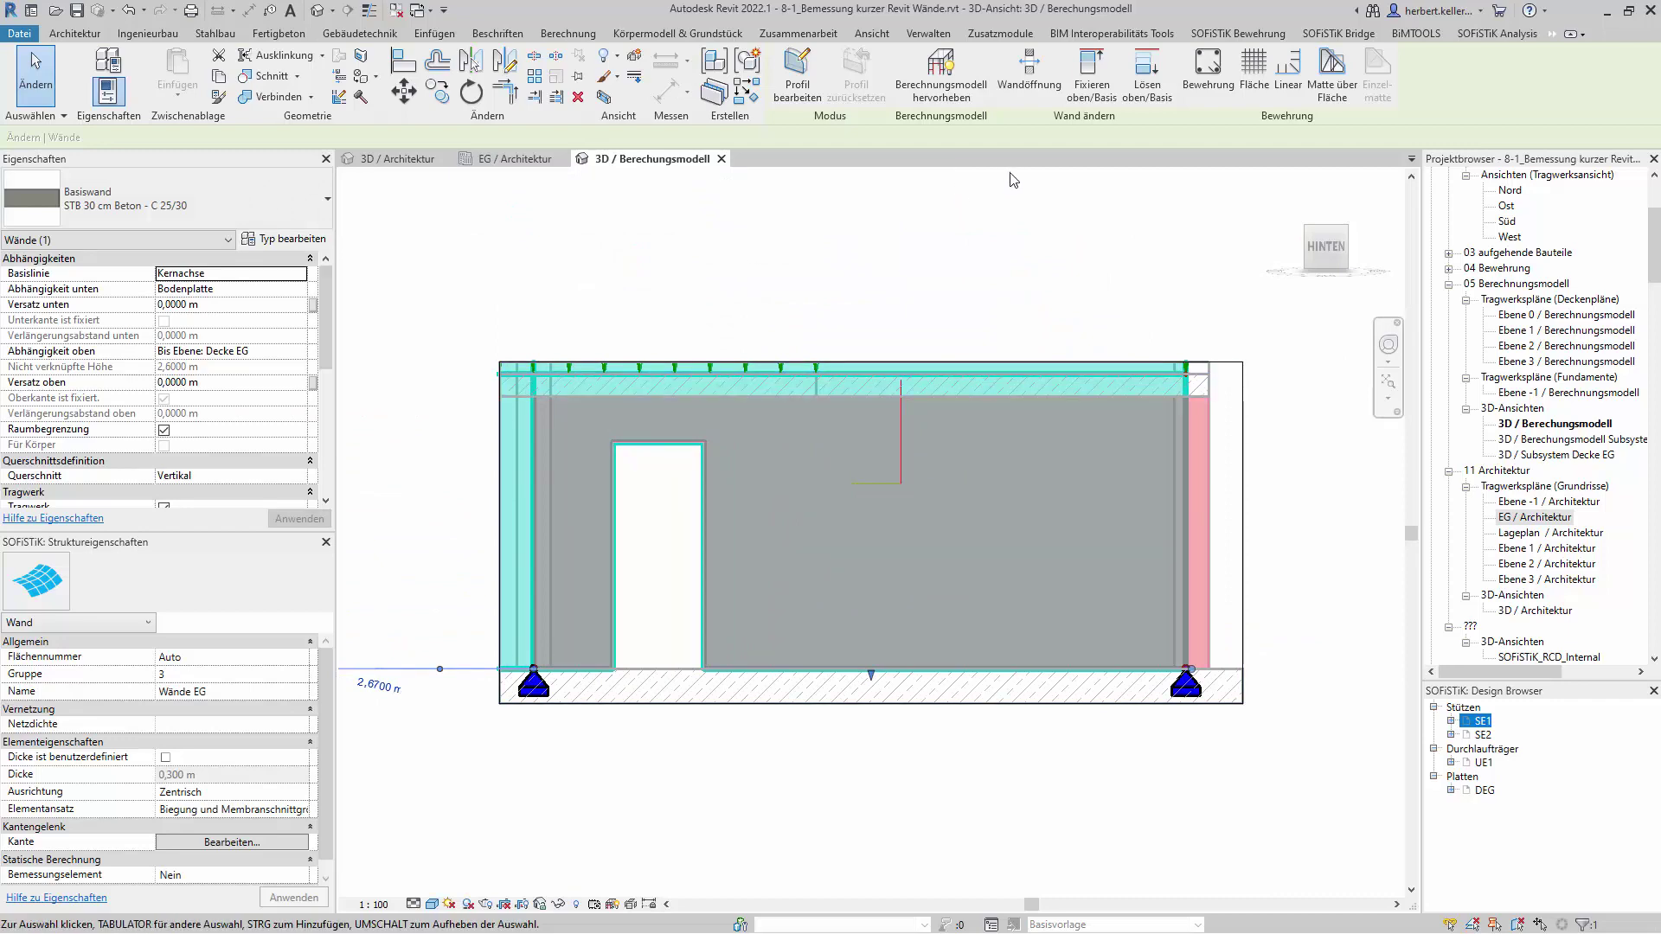
Start placing a Wandstreifen design element from the SOFiSTiK Bemessungselemente list.
click(1495, 34)
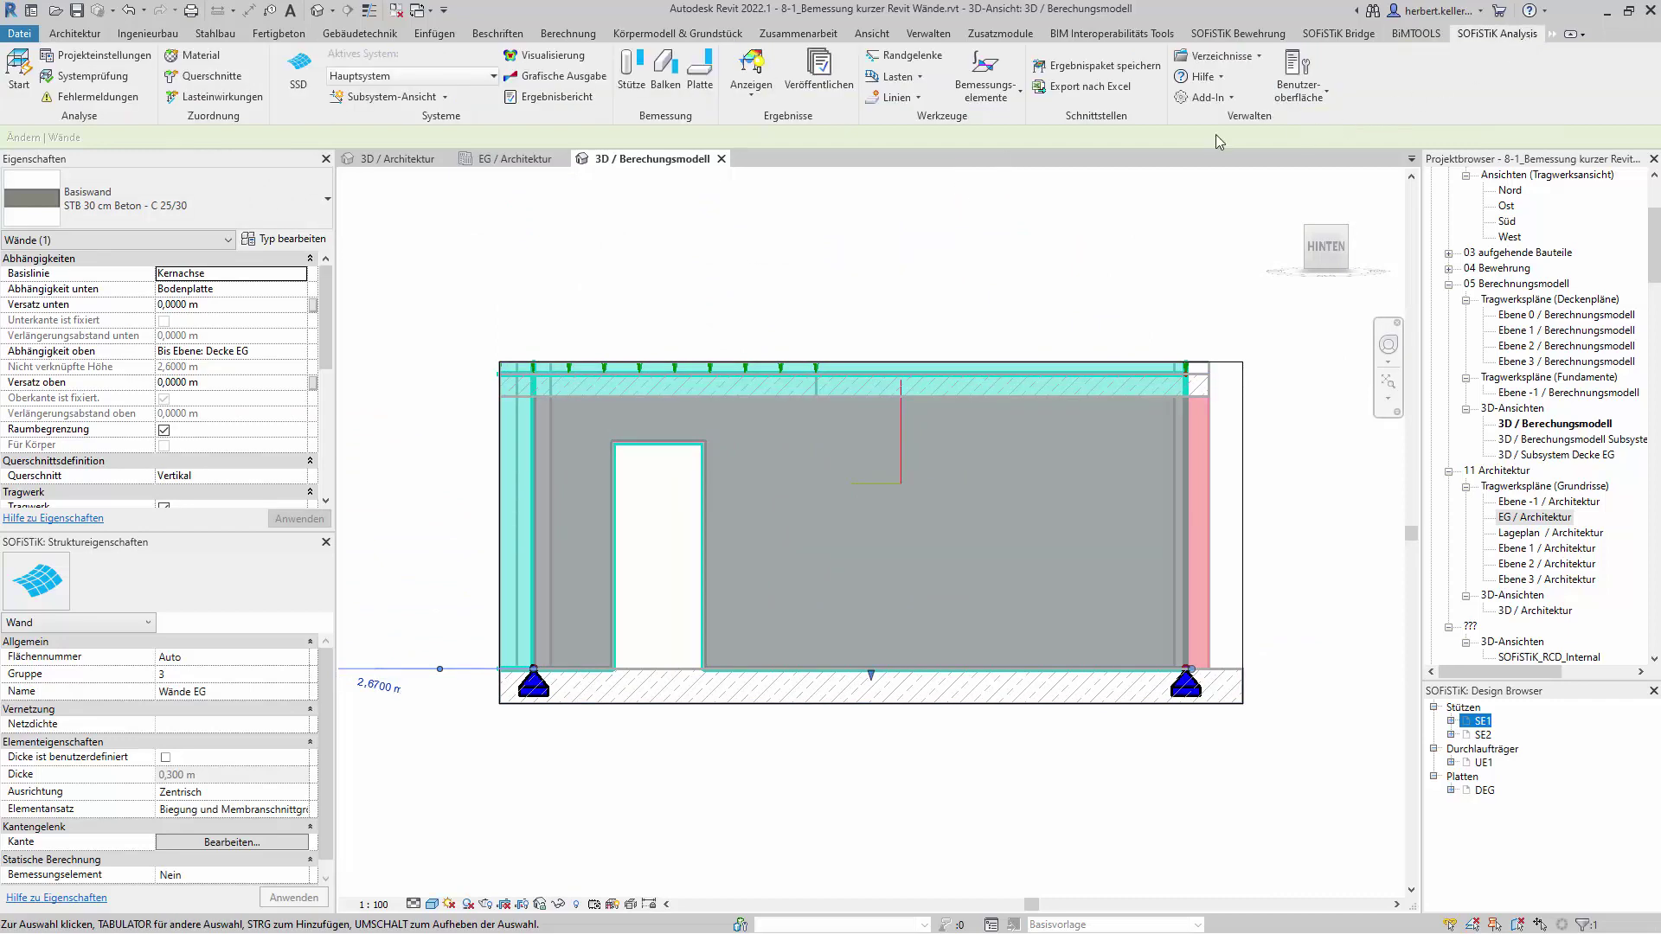
click(1021, 91)
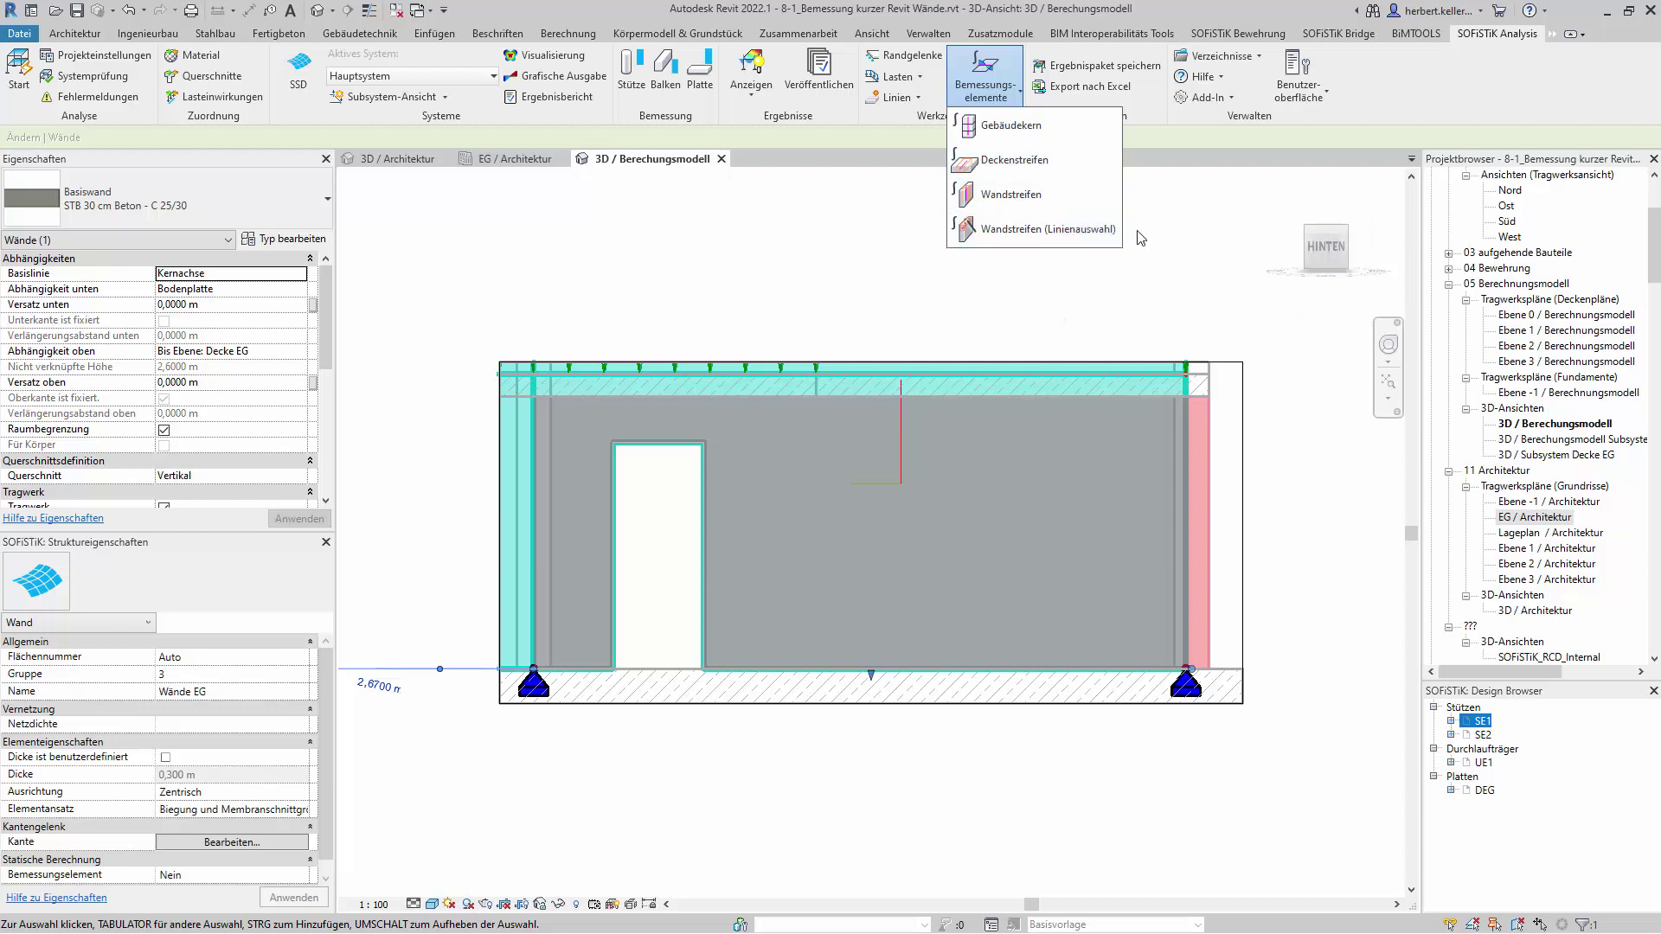
click(1024, 202)
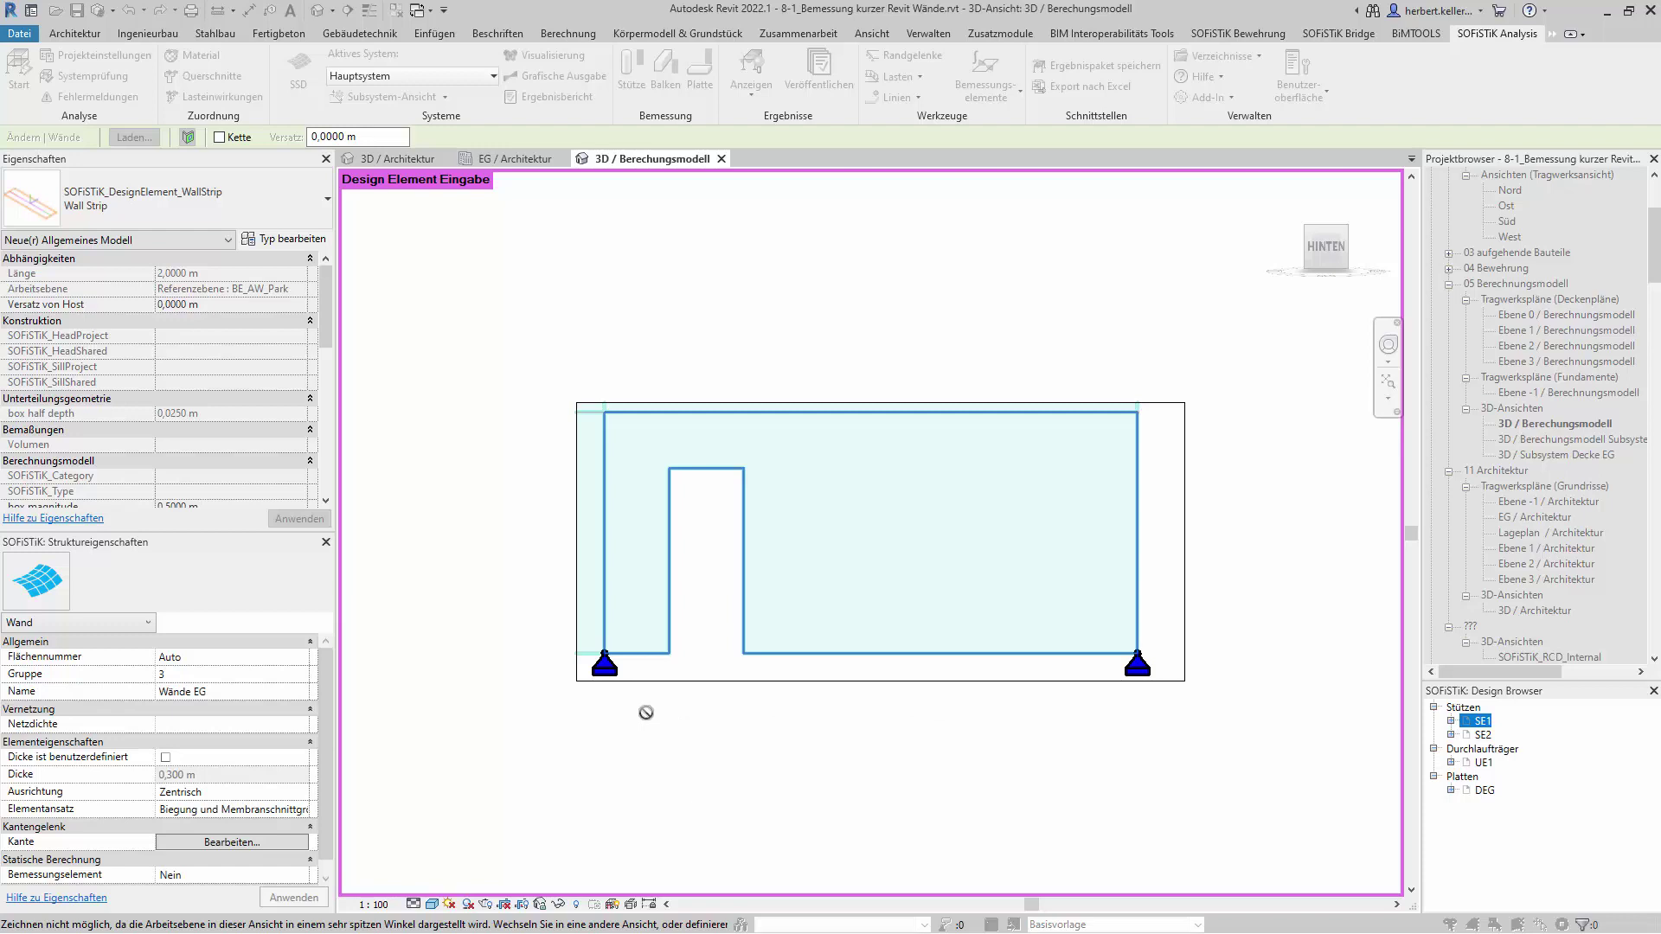
Draw a wall strip upward from the wall base beside the door.
scroll(640, 693, up, 1)
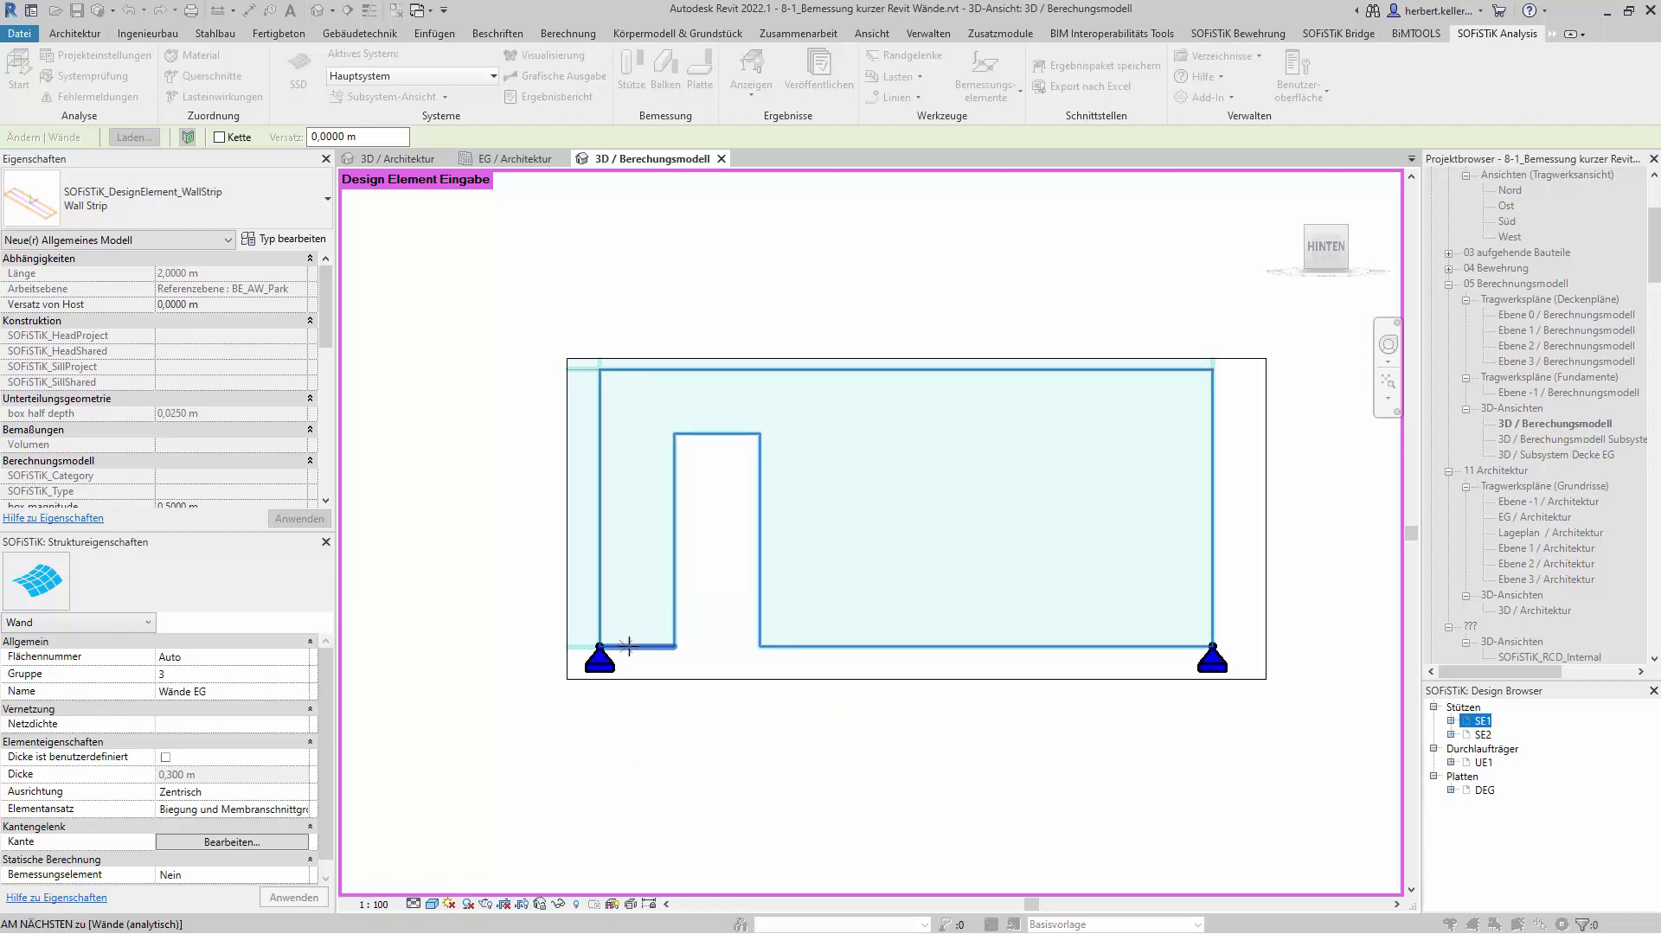
click(634, 646)
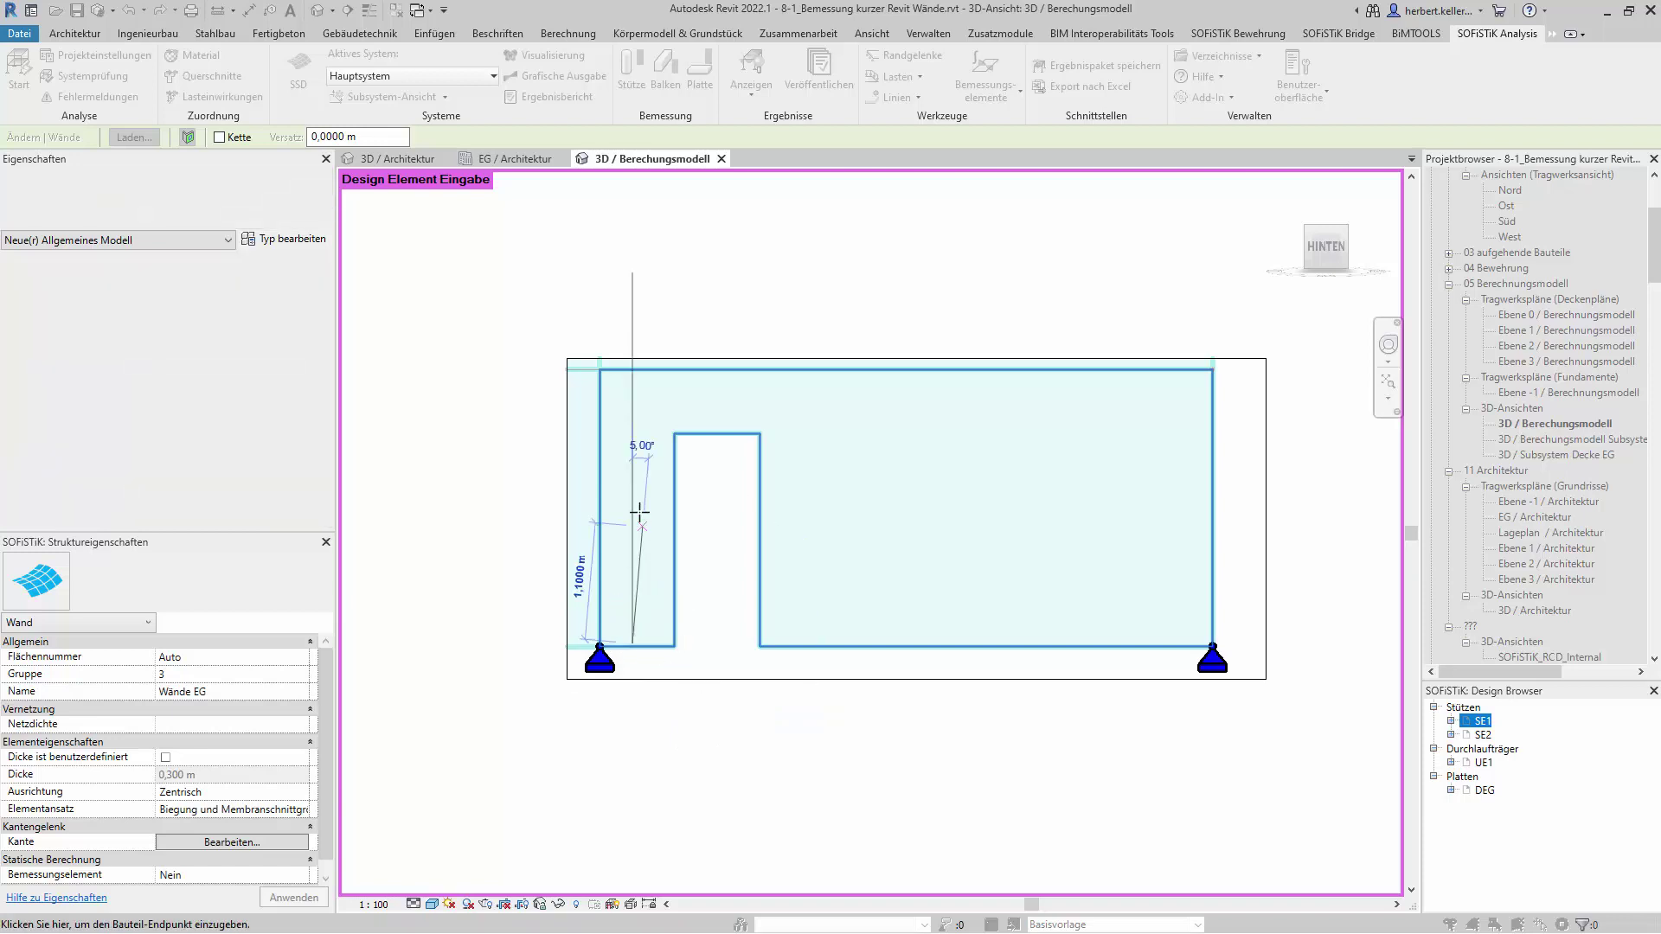
click(639, 370)
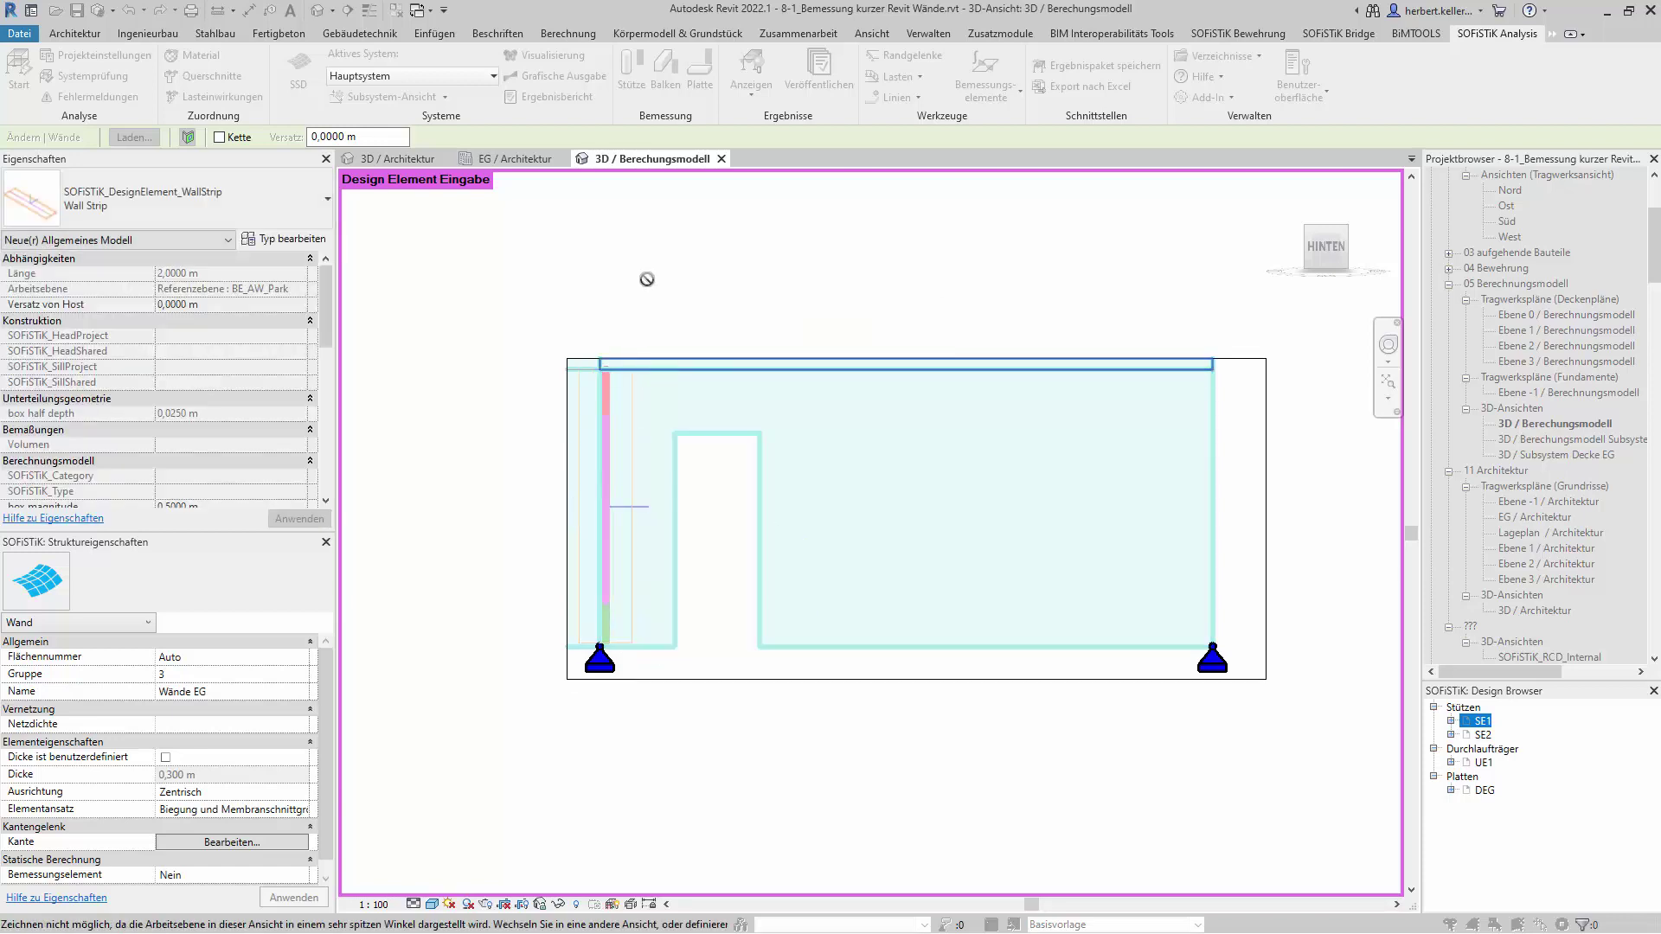
key(Escape)
Make the strip vertical at the door corner, 2,6000 m high and 0,5500 m wide.
click(605, 479)
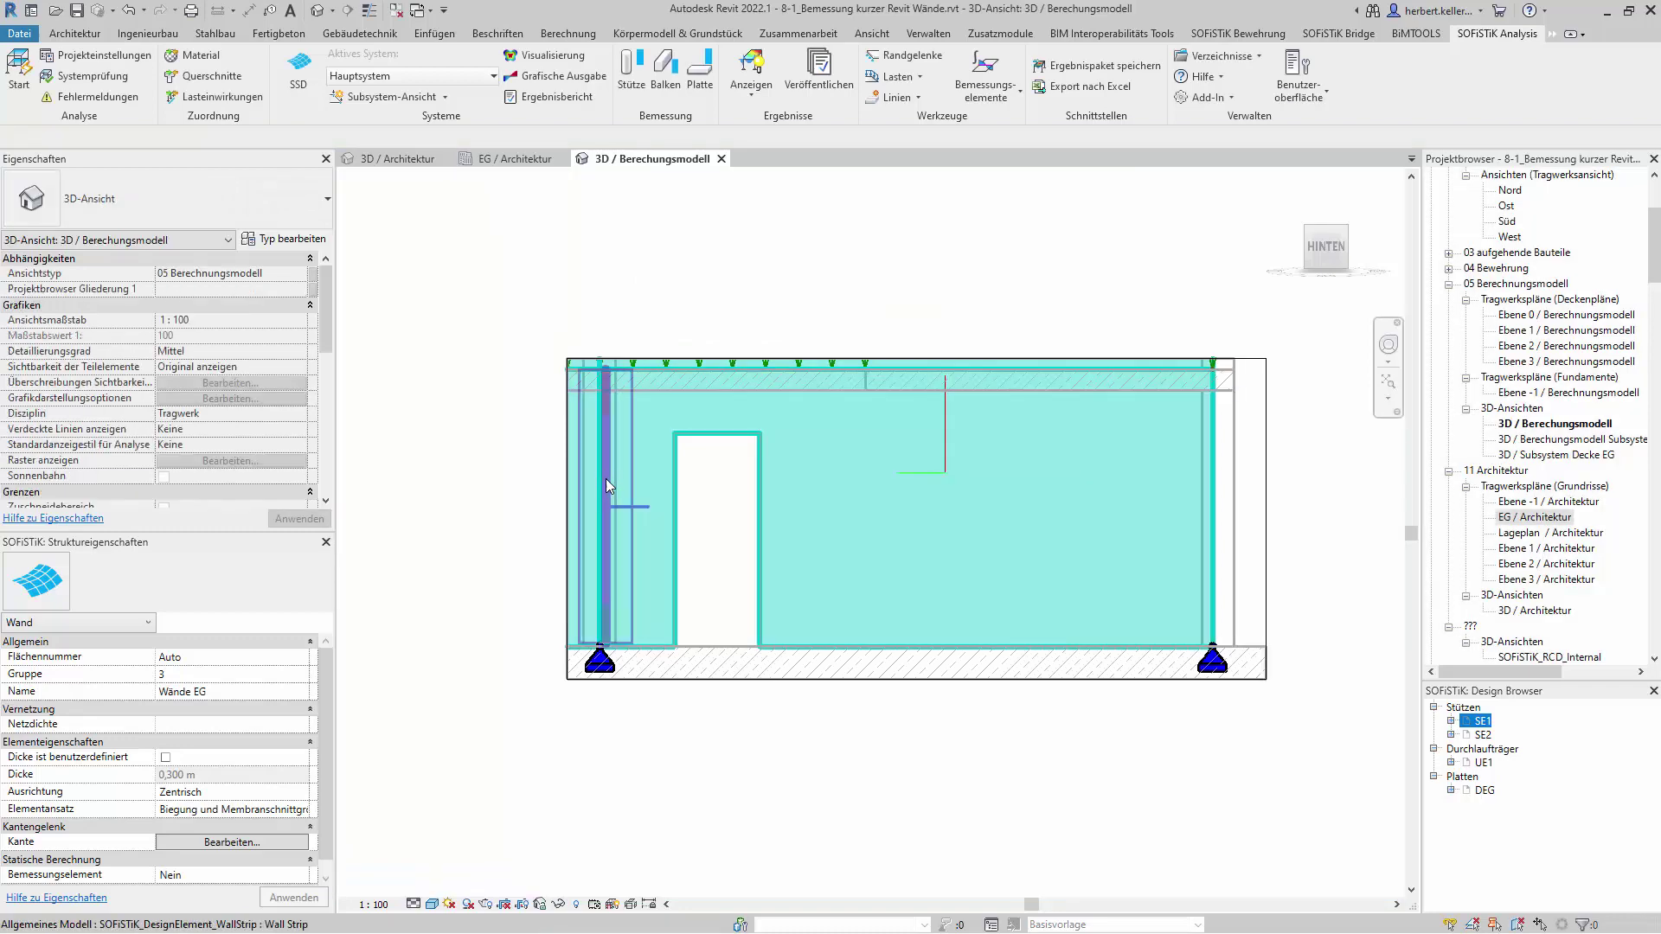
click(609, 480)
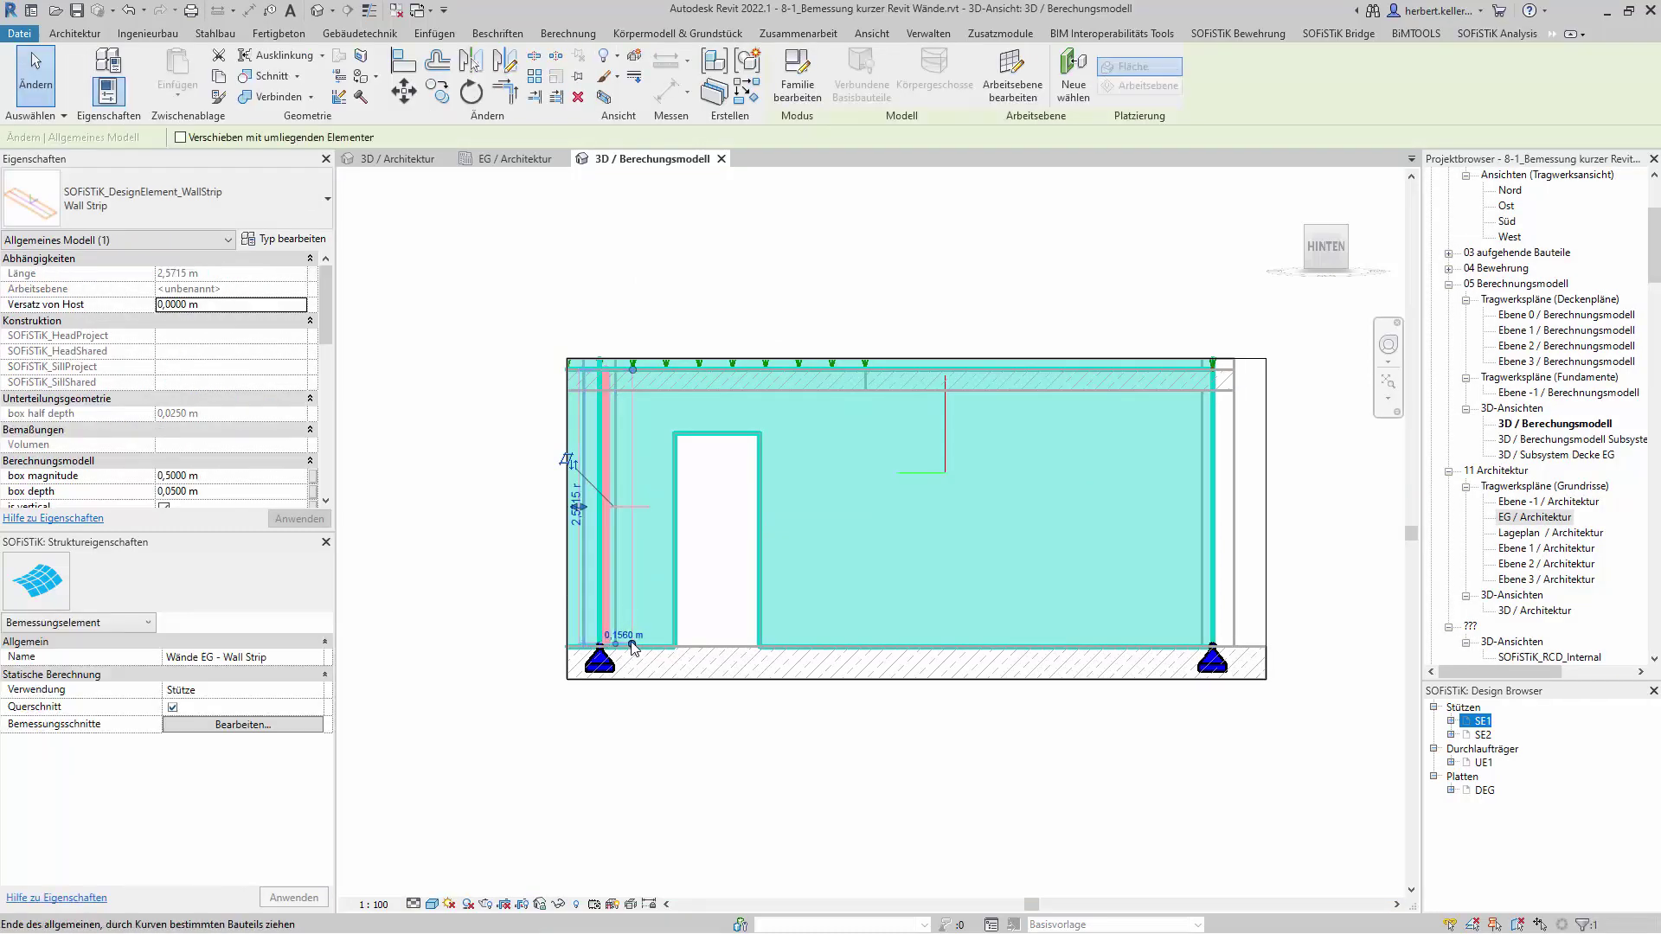
drag(671, 645, 674, 646)
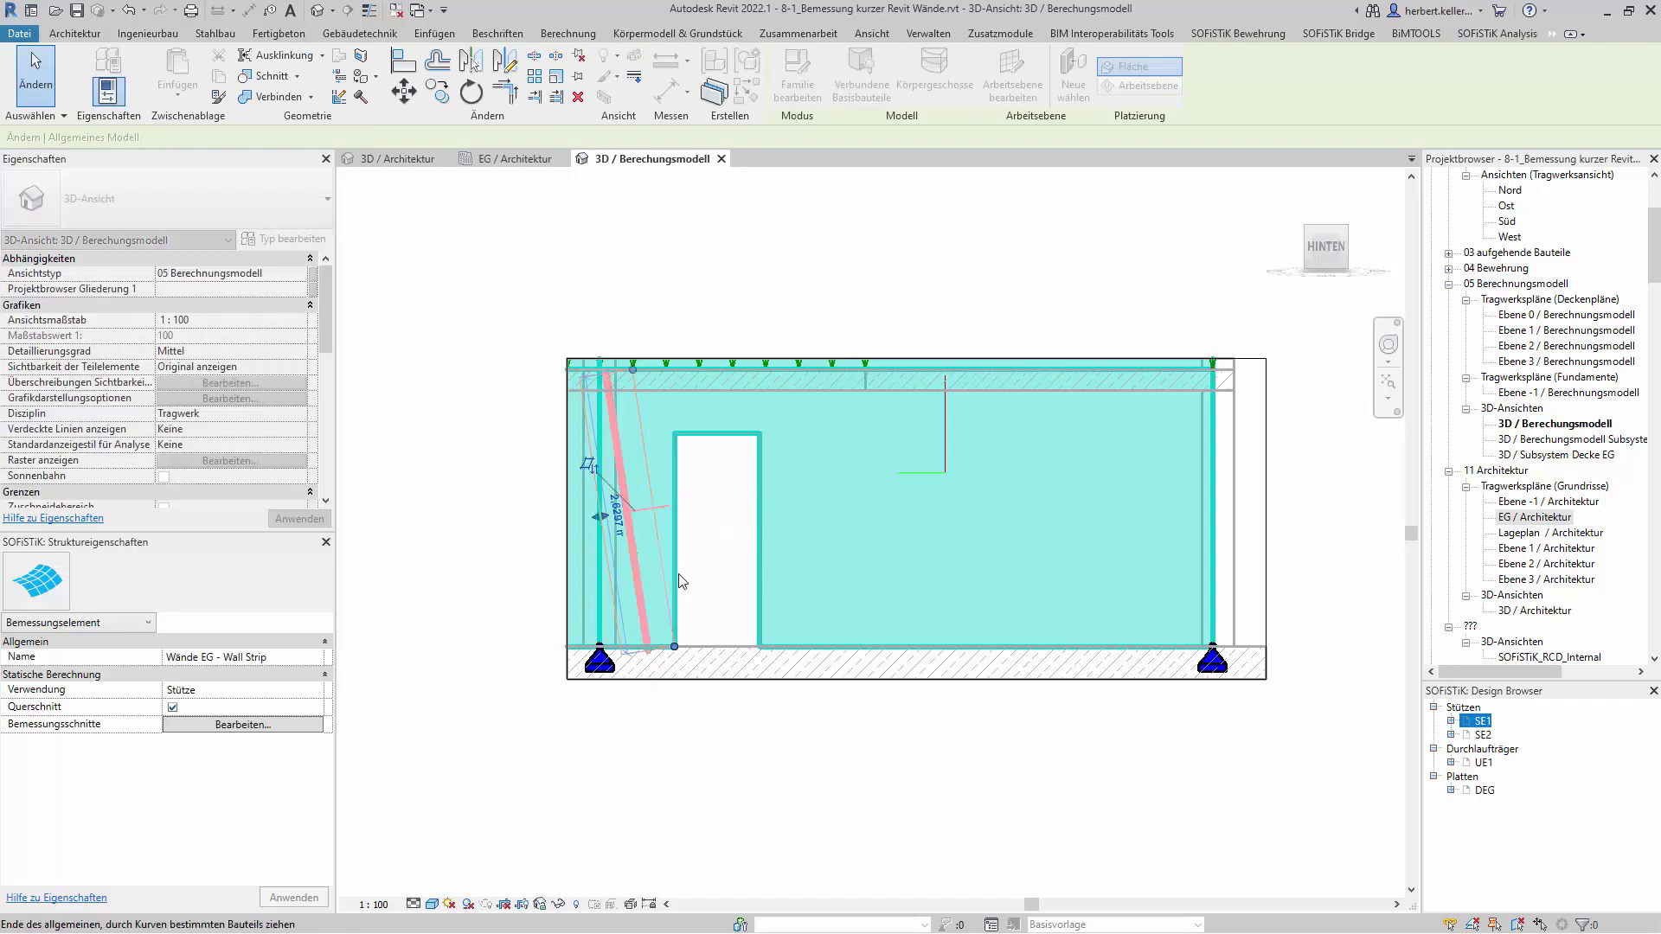
drag(634, 374, 674, 372)
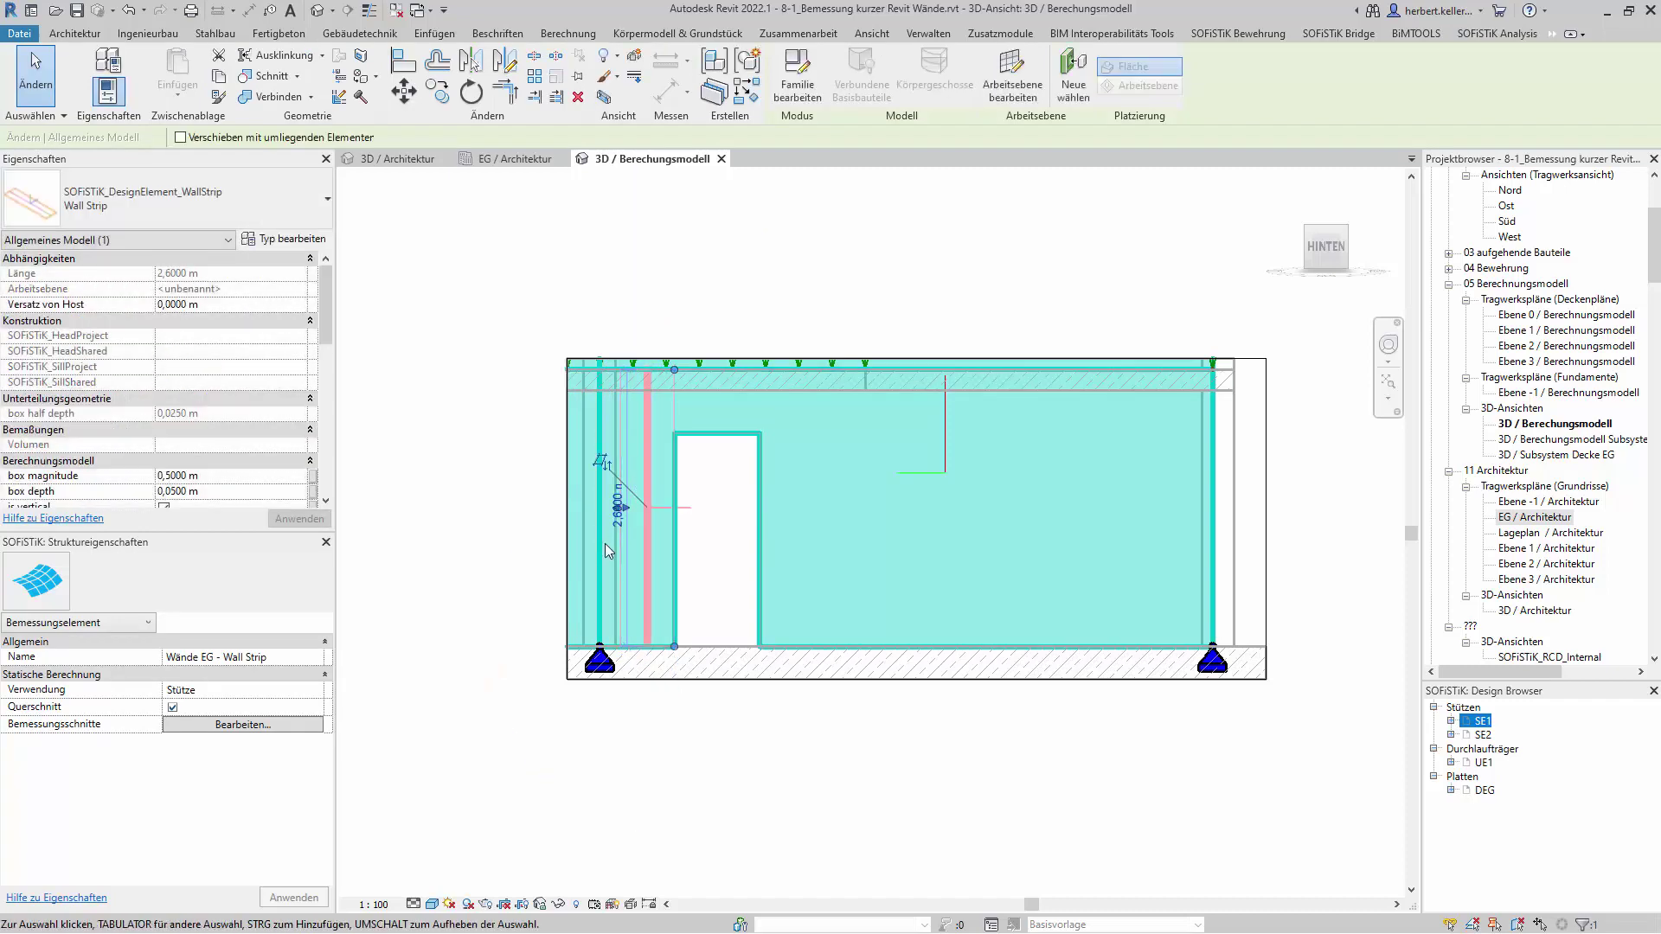
scroll(605, 544, up, 2)
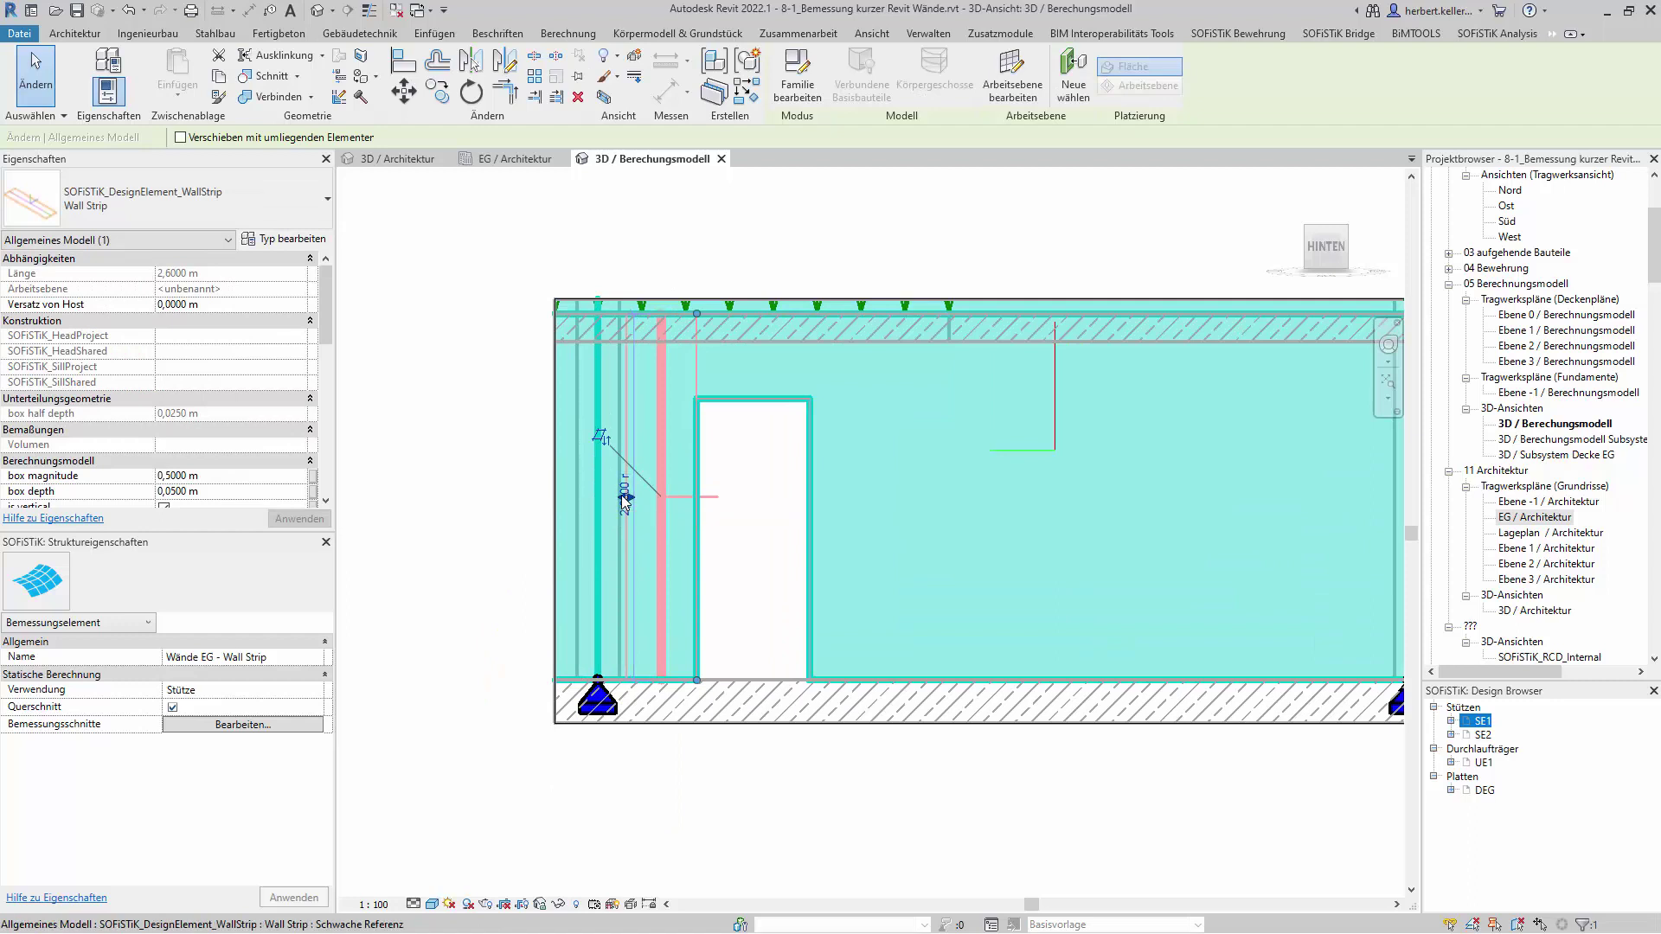
drag(624, 500, 617, 499)
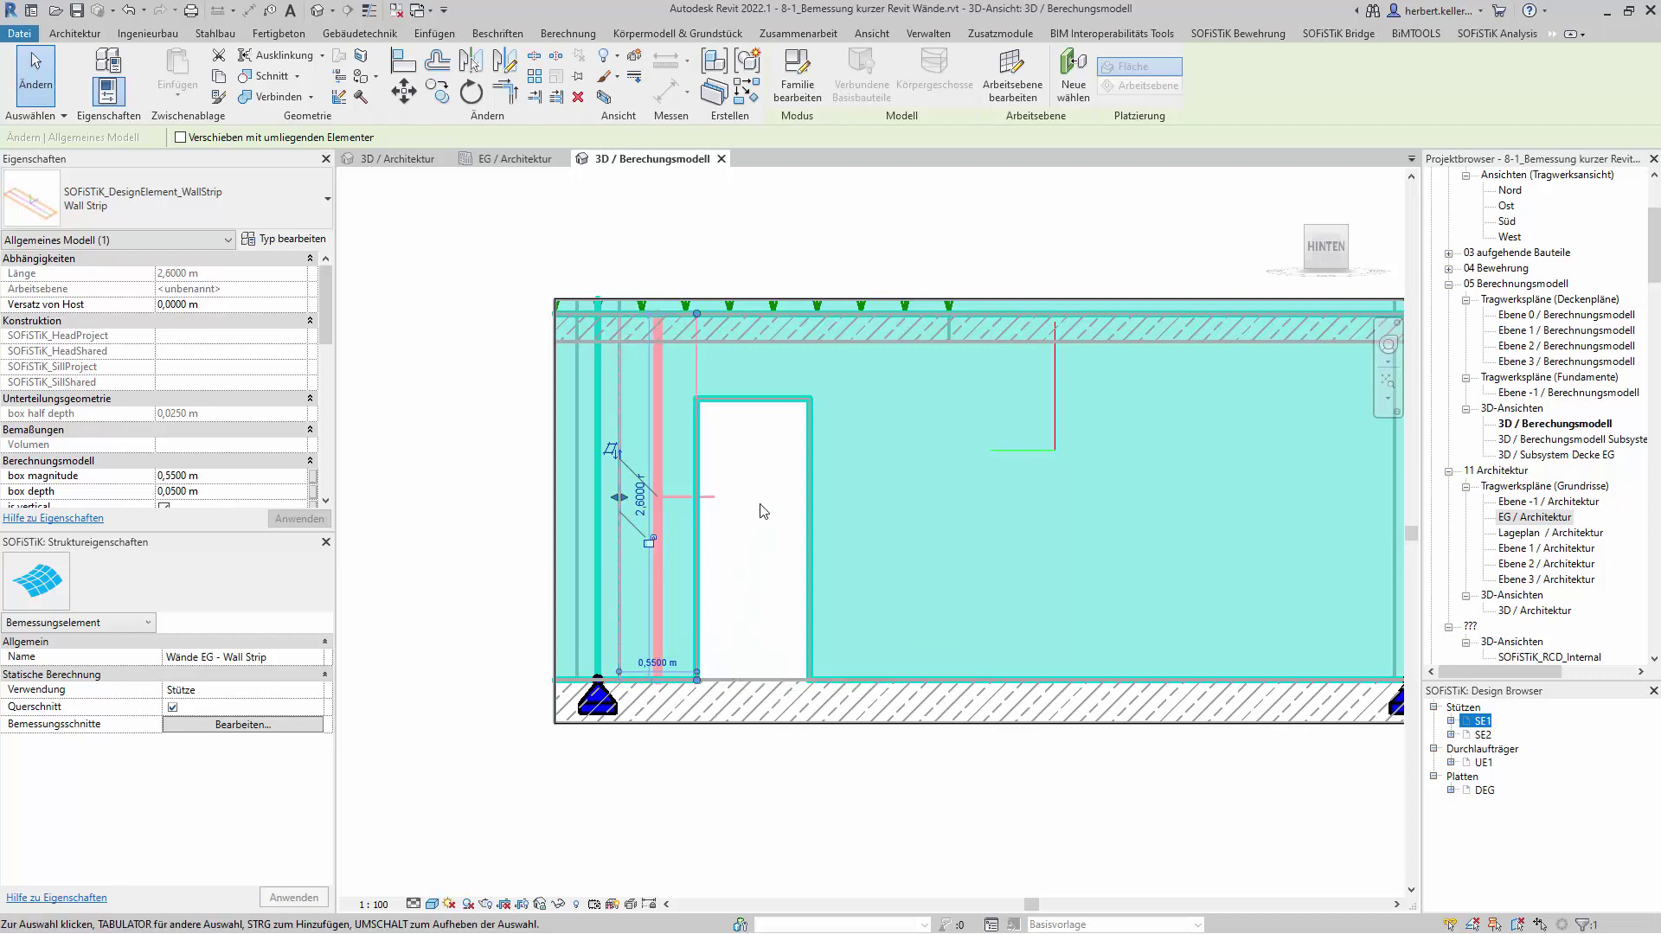
mouse_move(1326, 240)
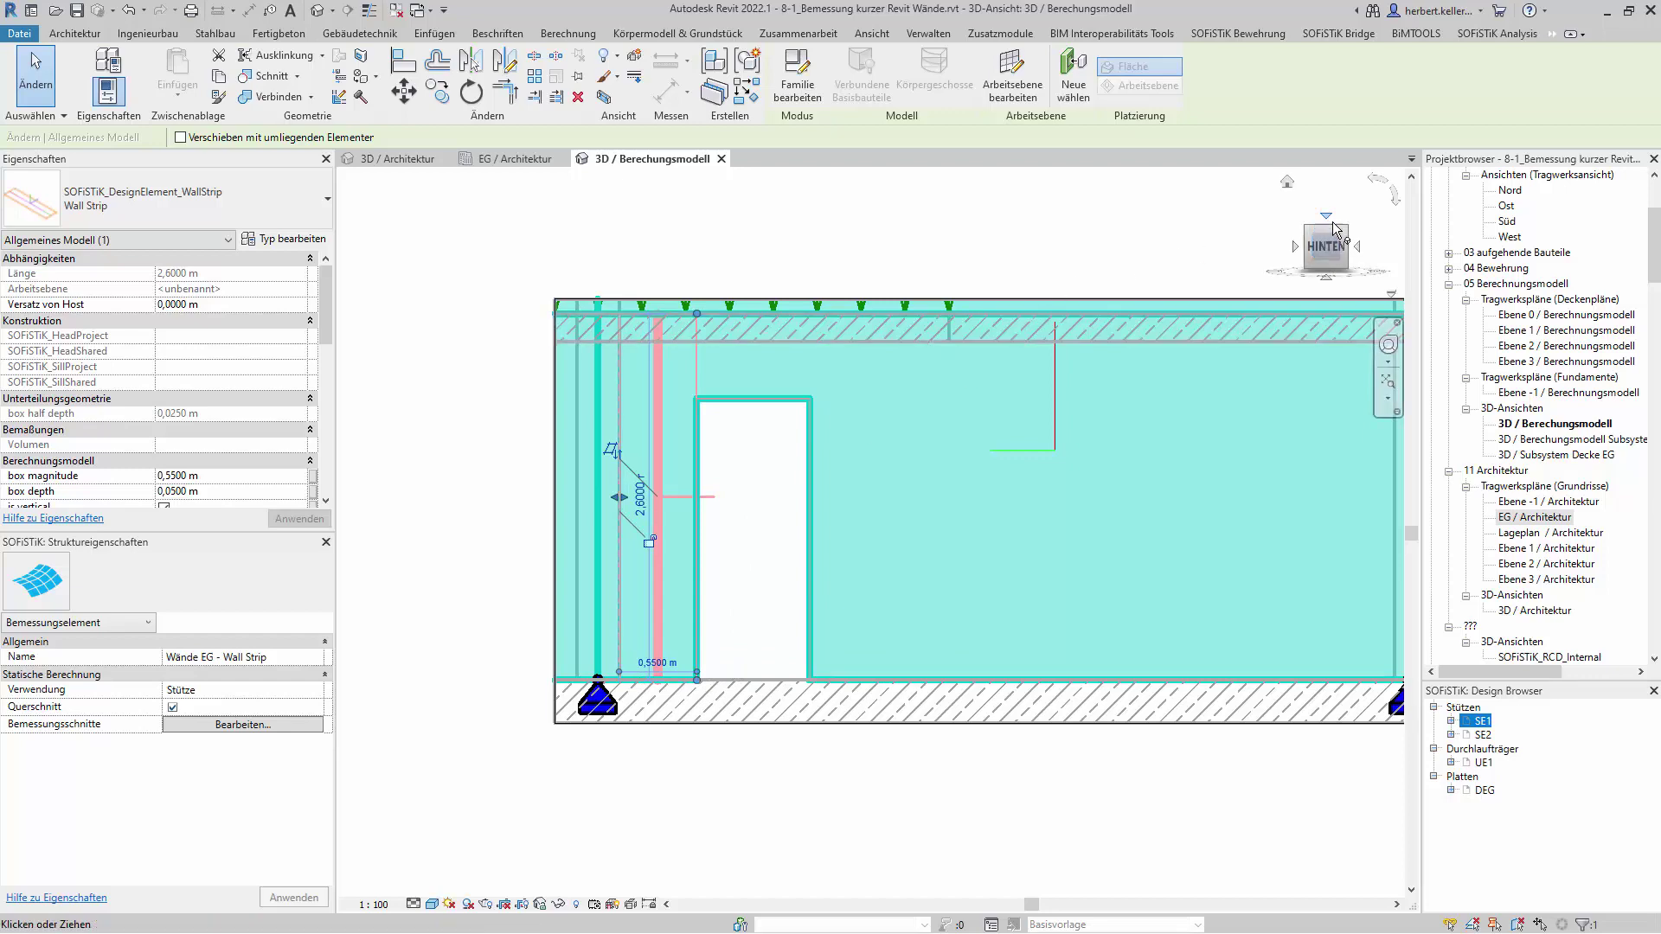
From the top view, set the wall strip's box depth to 0,3000 m in Properties.
click(1325, 214)
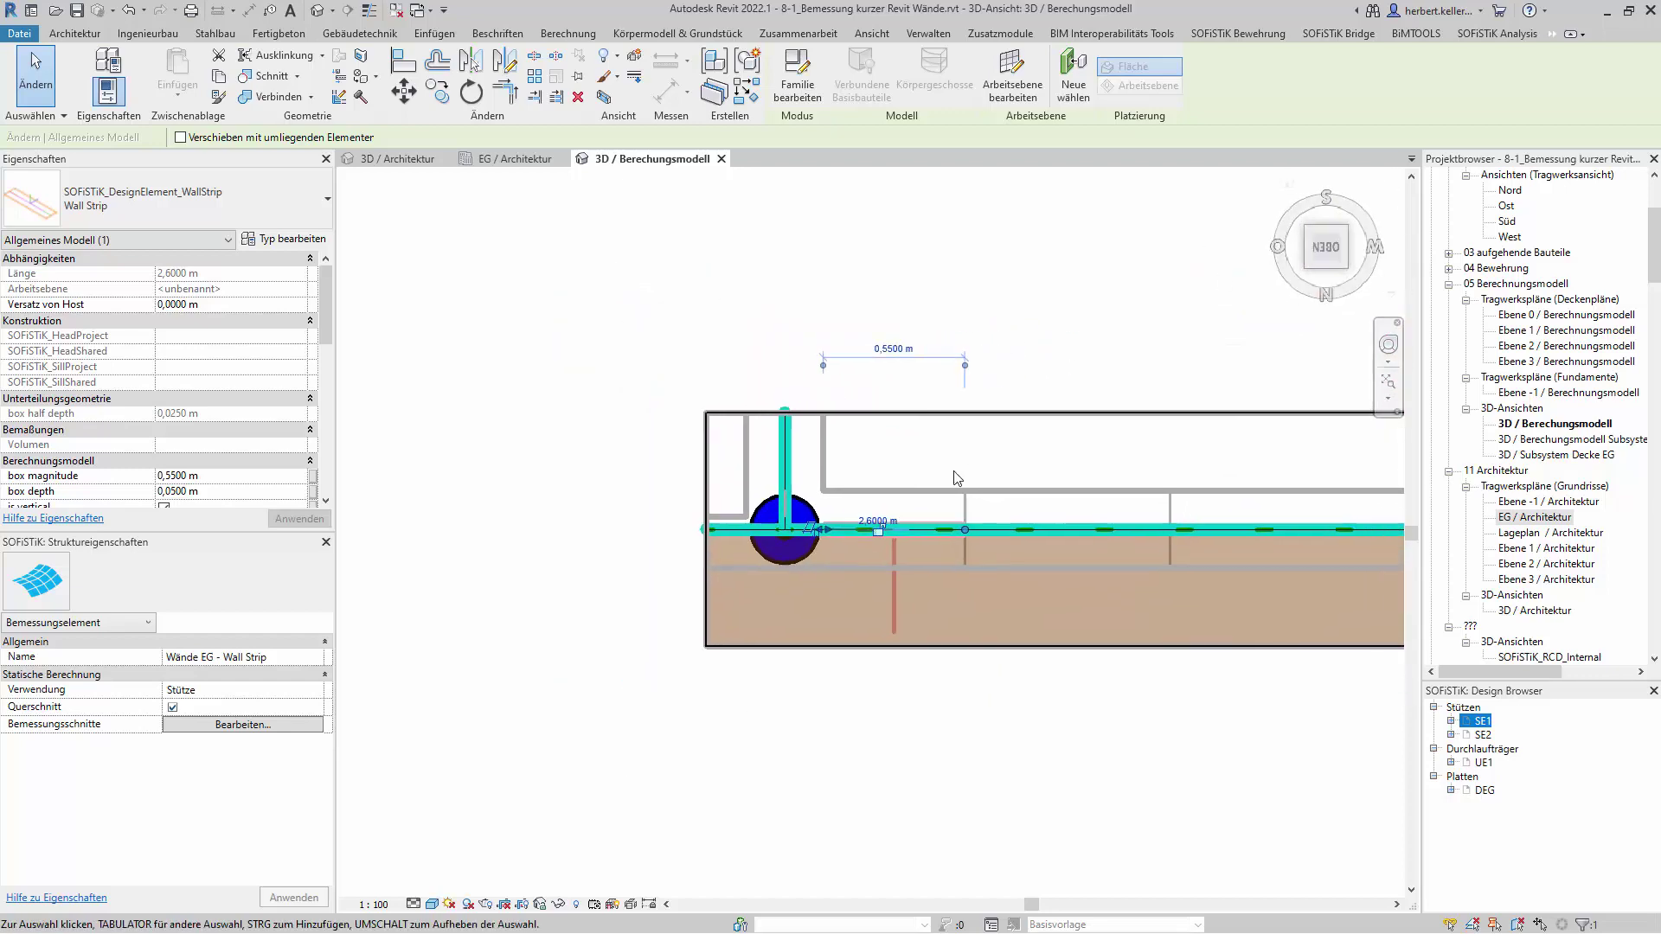
scroll(892, 540, up, 1)
scroll(892, 540, up, 1)
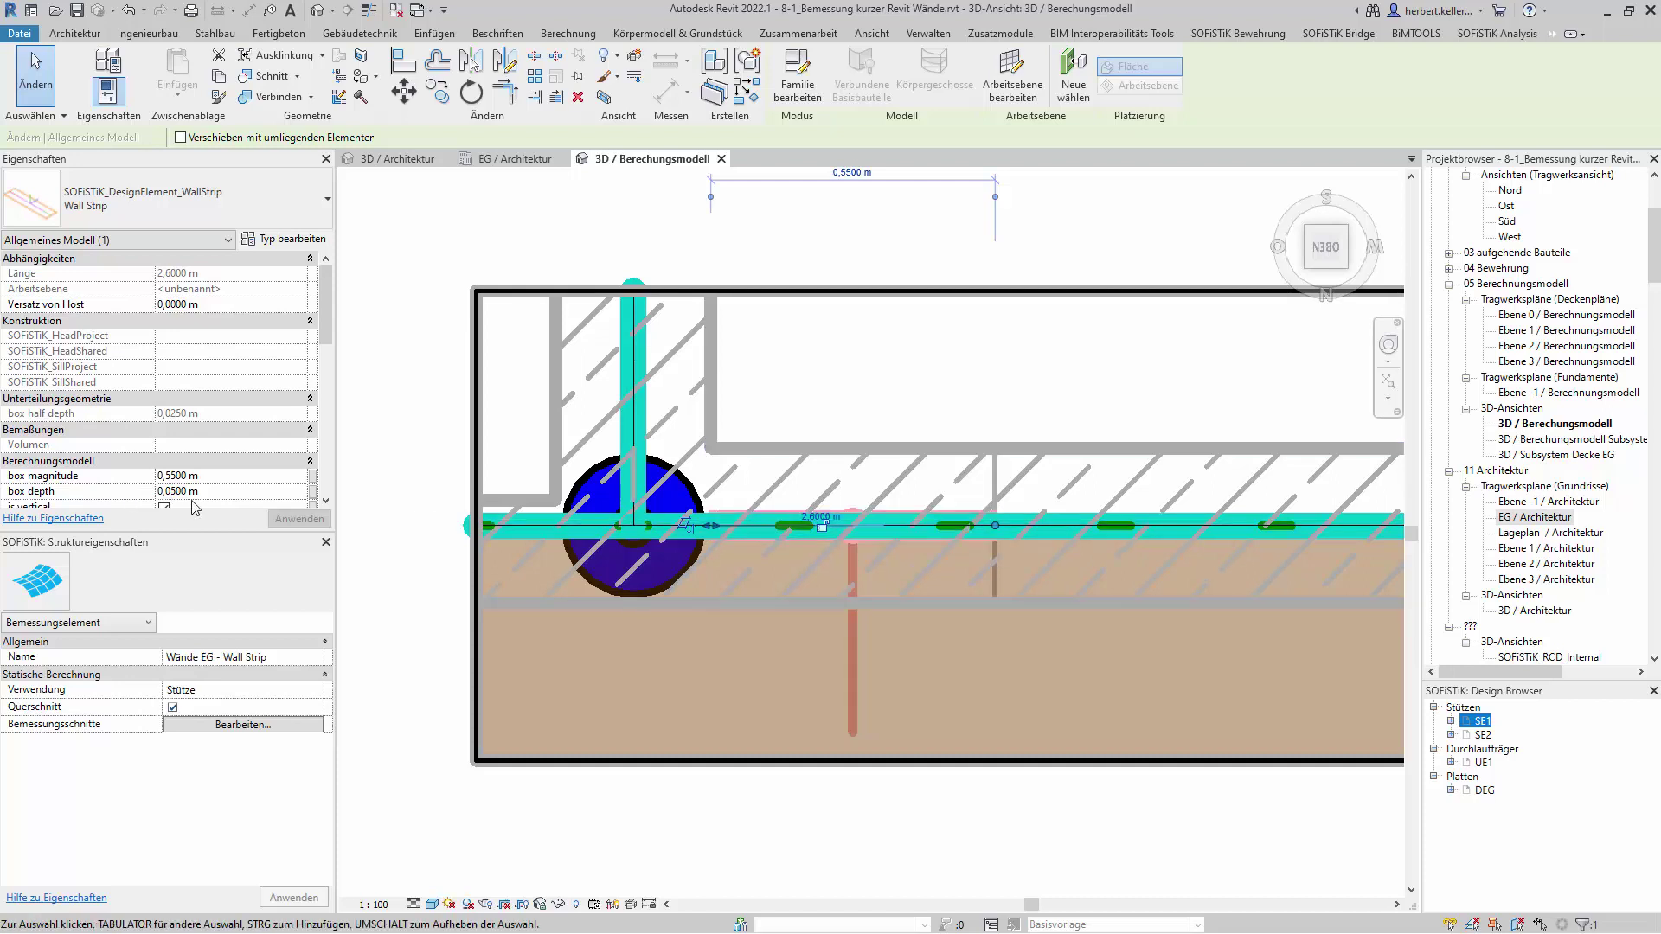
click(176, 491)
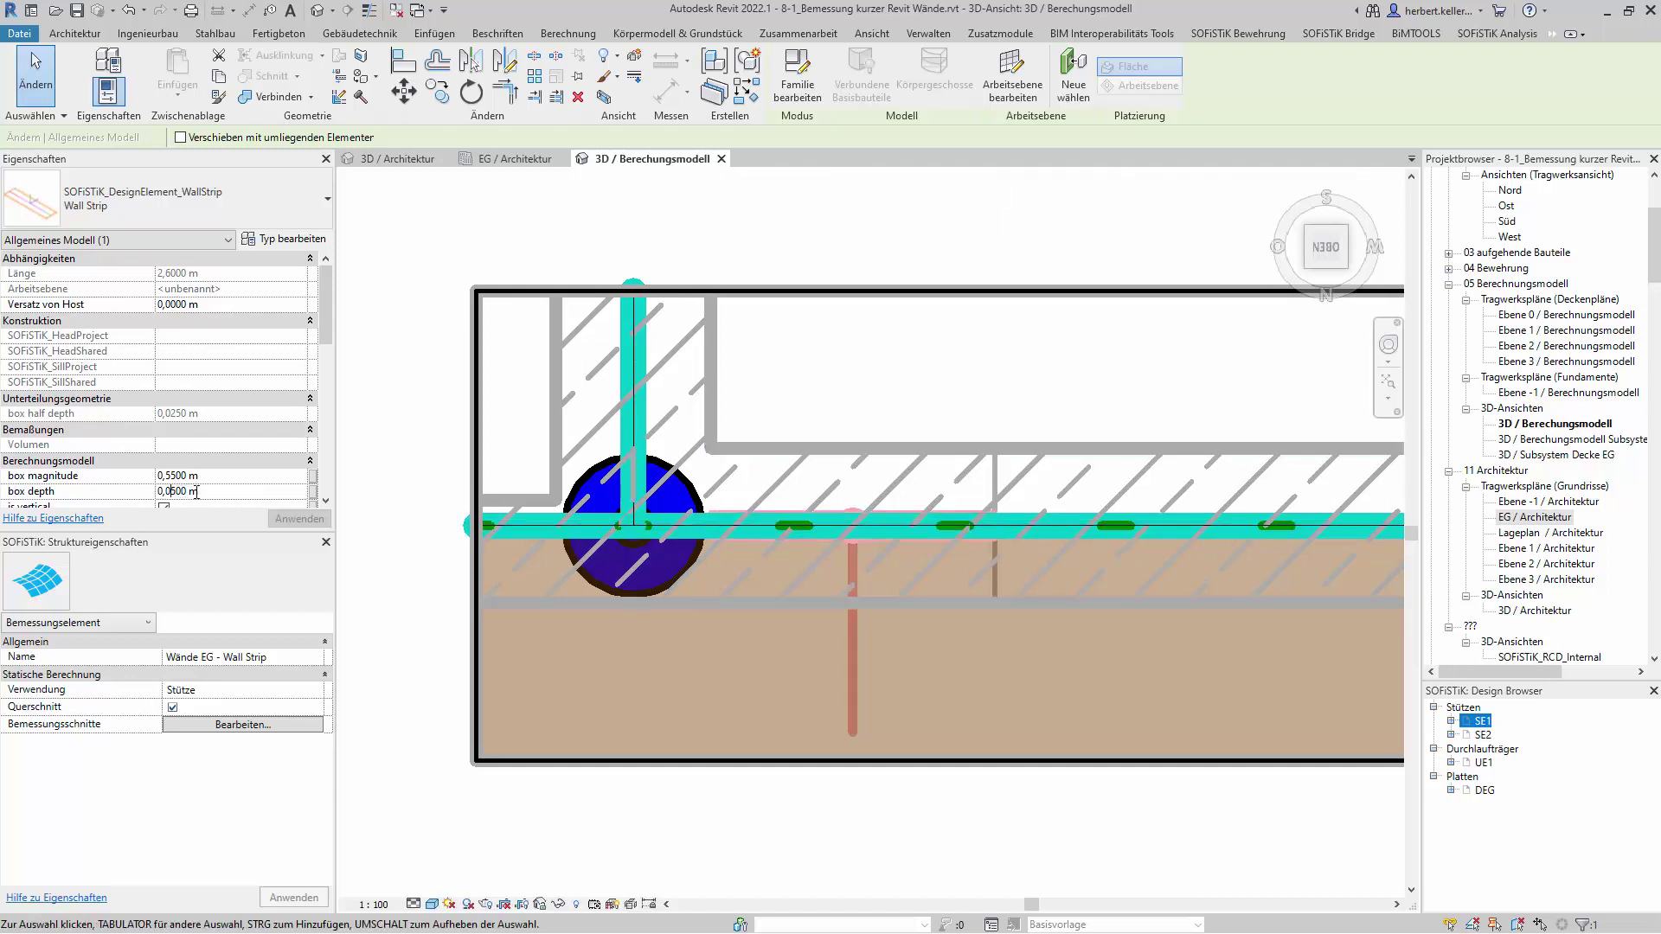
key(BackSpace)
key(BackSpace)
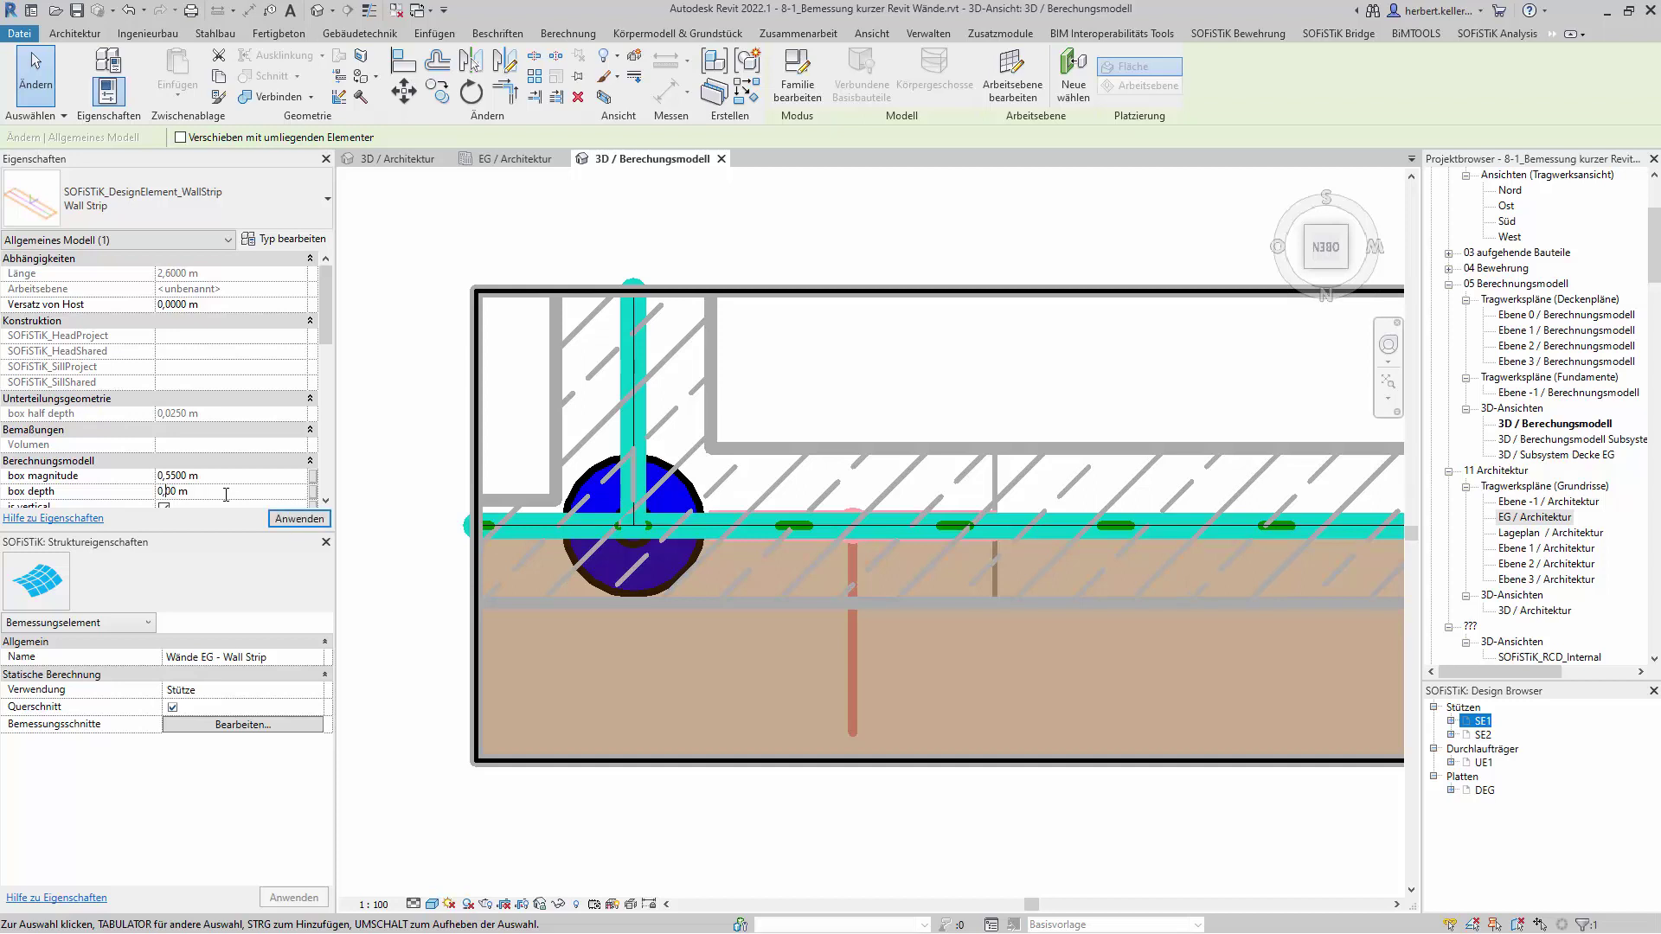
text(3)
key(Return)
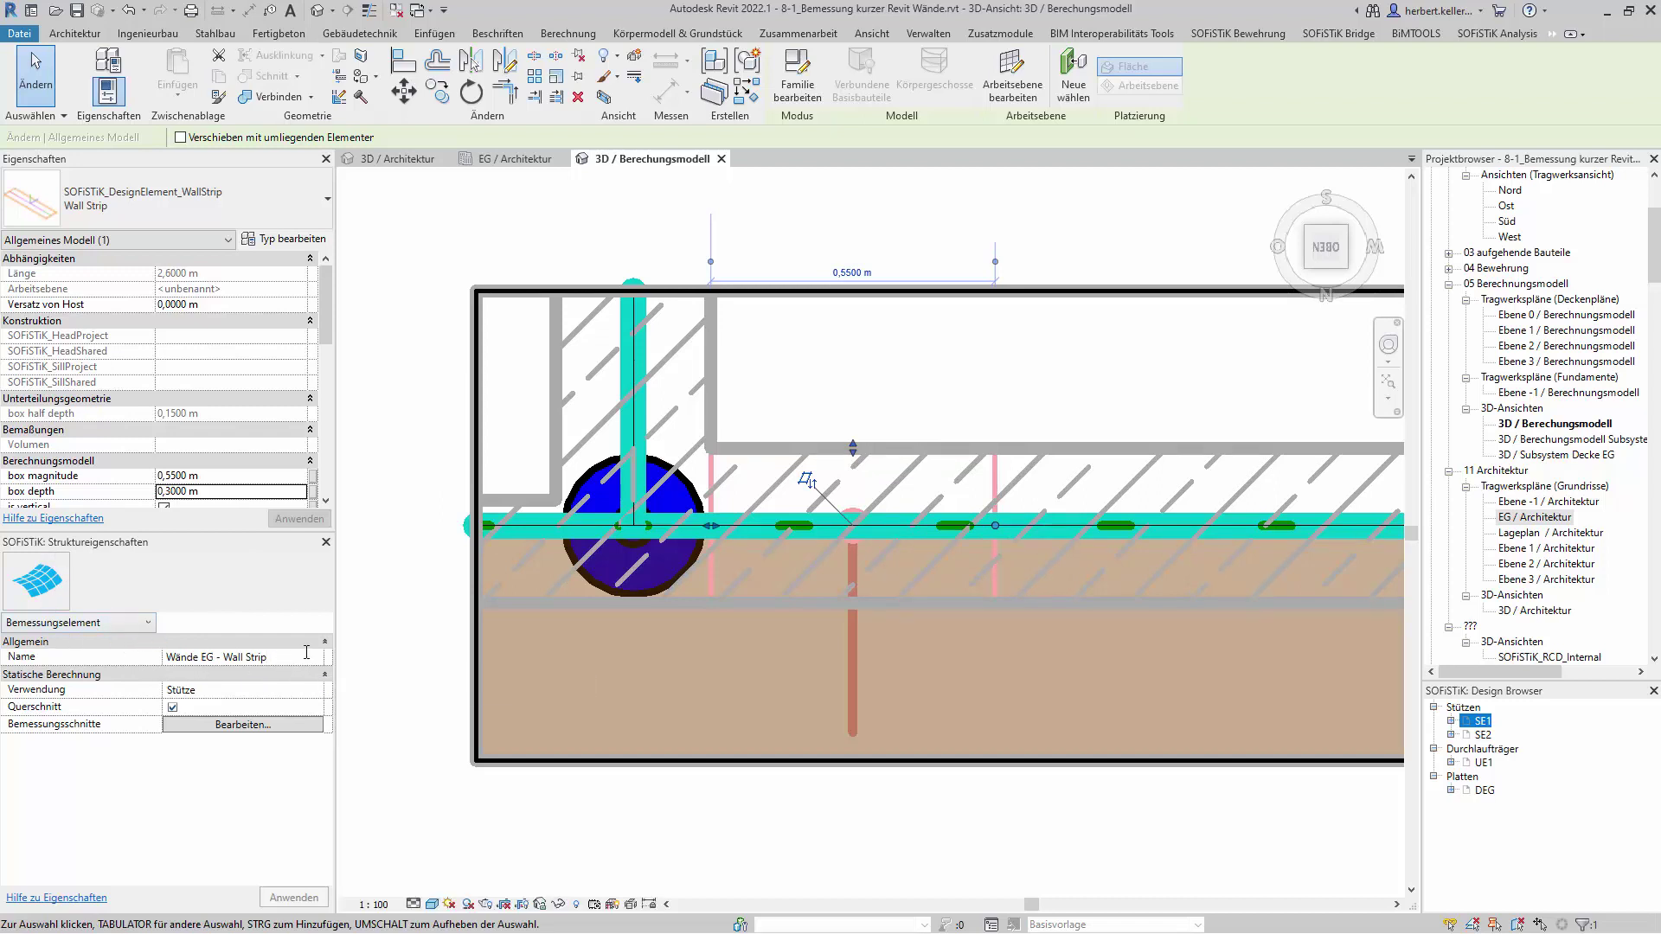
Rename the strip 'Wände EG - Wall Strip 1', keep usage Stütze, and open Bemessungsschnitte.
click(306, 652)
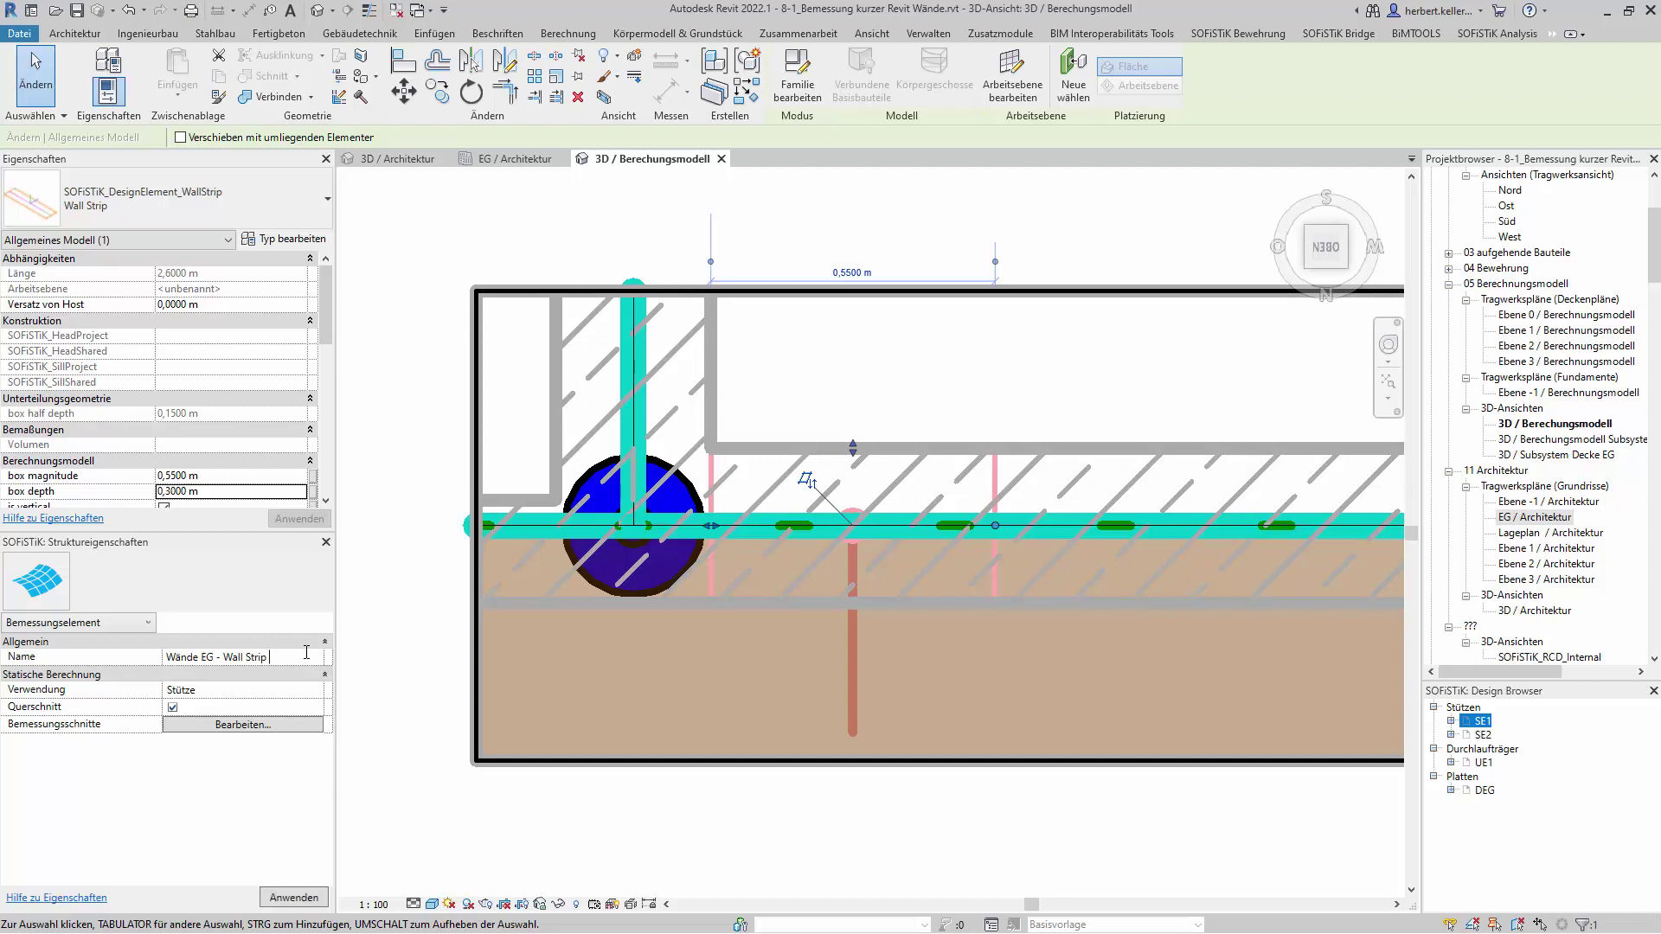
text(1)
click(318, 690)
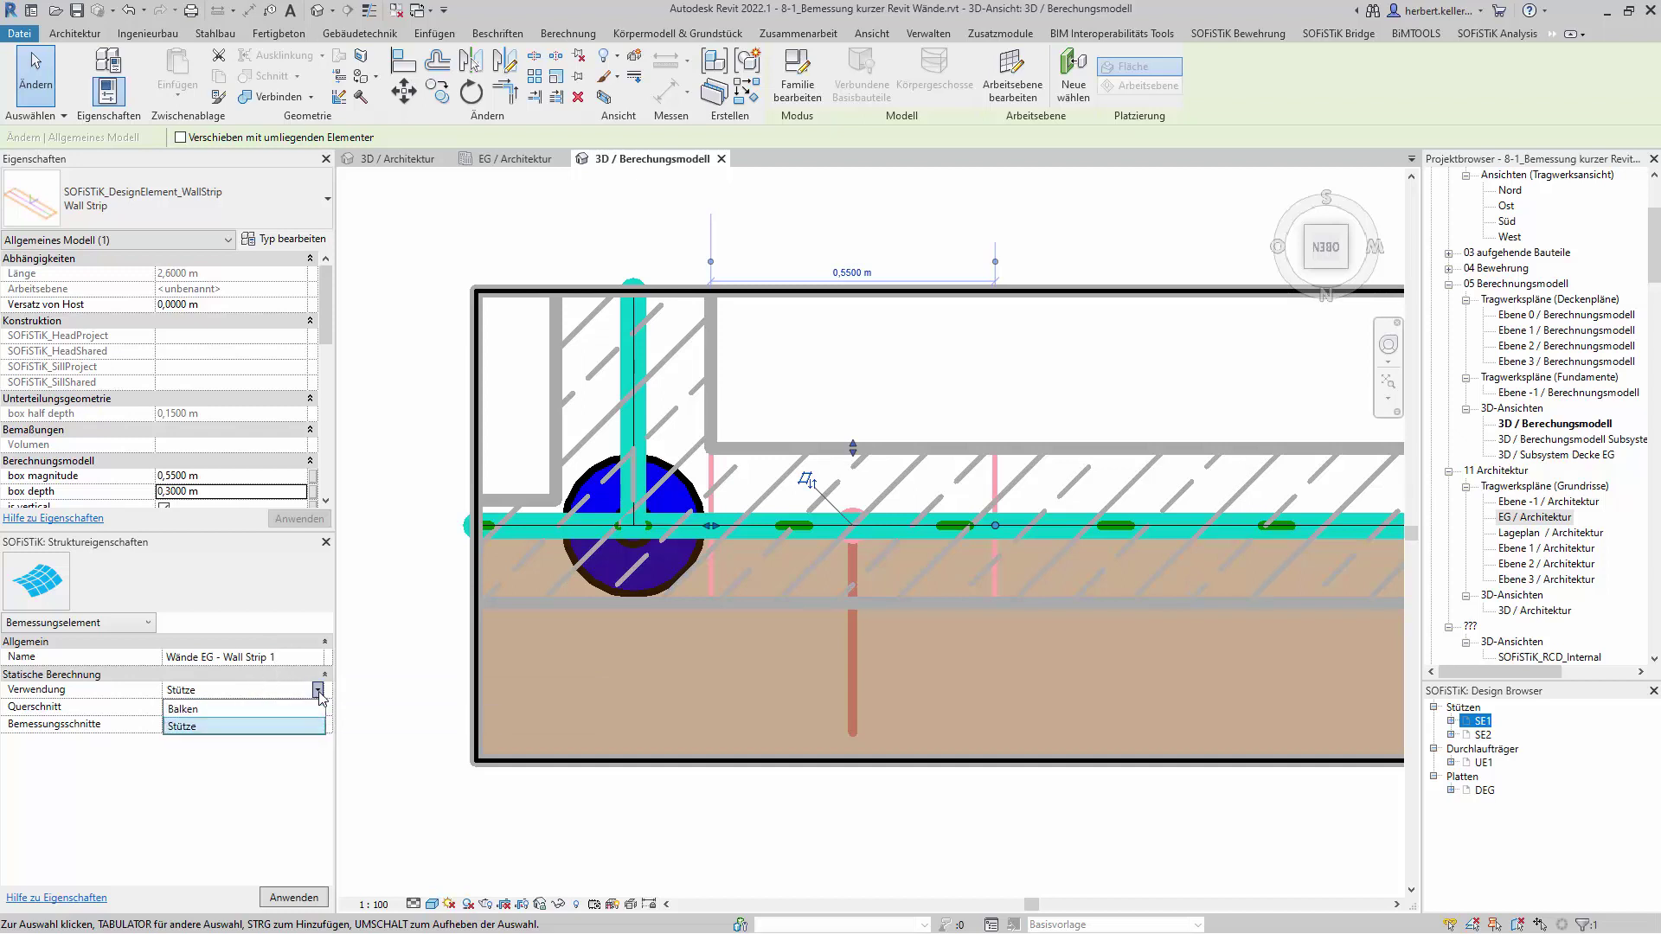
click(318, 690)
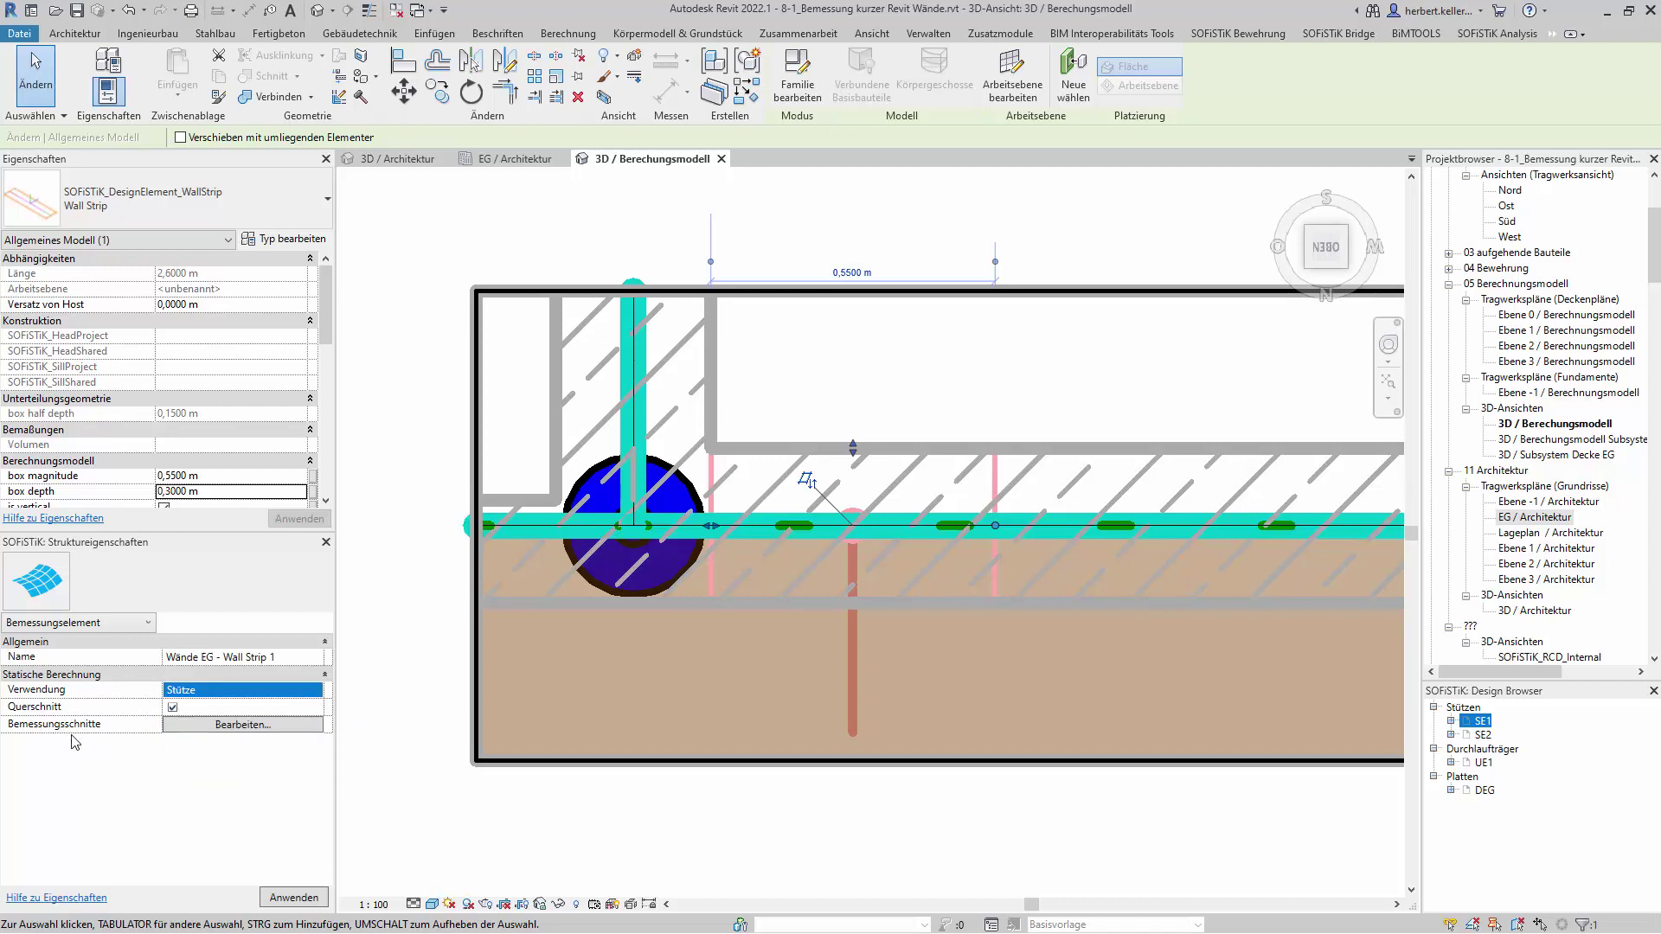
click(244, 726)
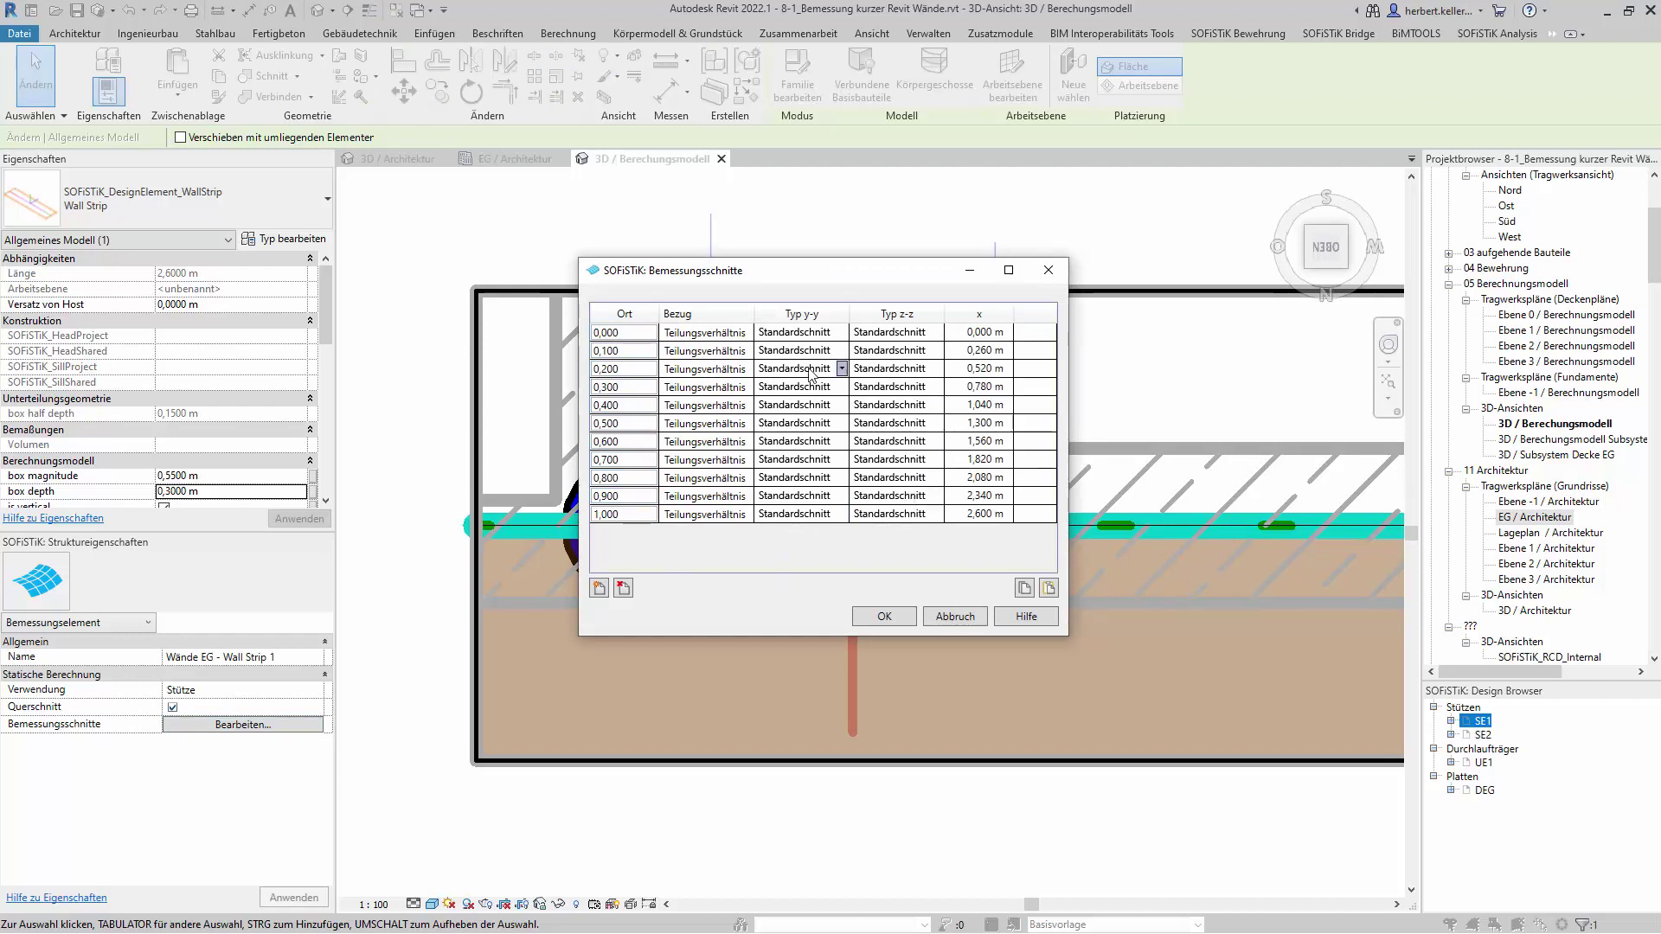
Delete design sections 0,100, 0,300, 0,500, 0,700 and 0,900, then confirm the dialog.
click(630, 350)
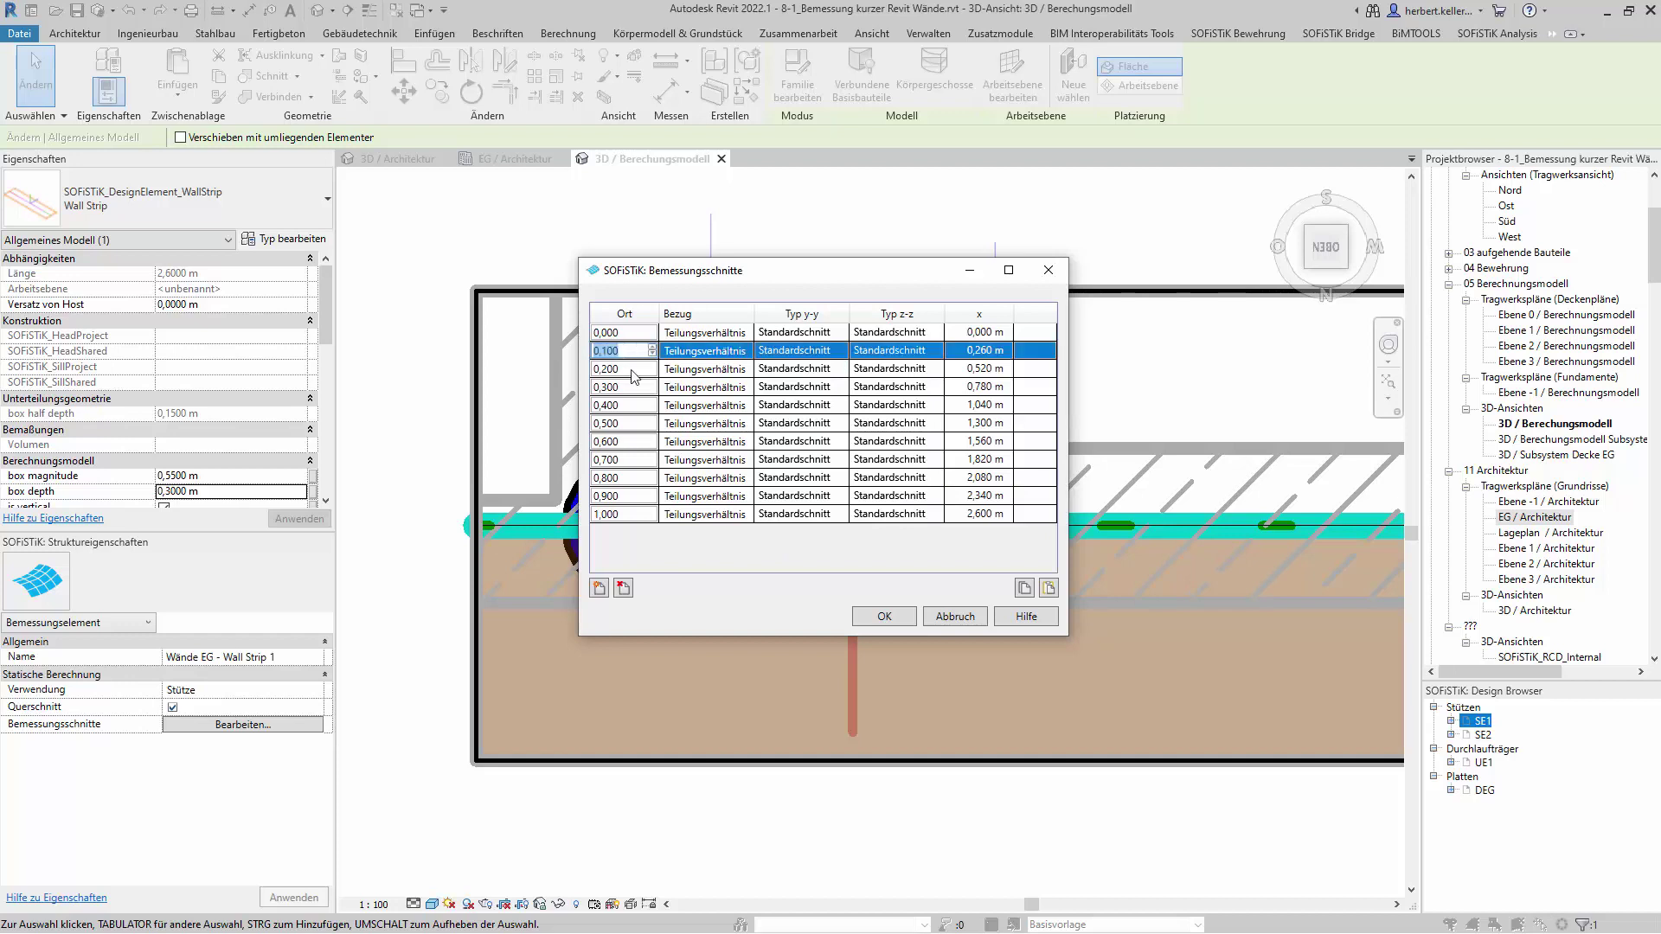
click(624, 588)
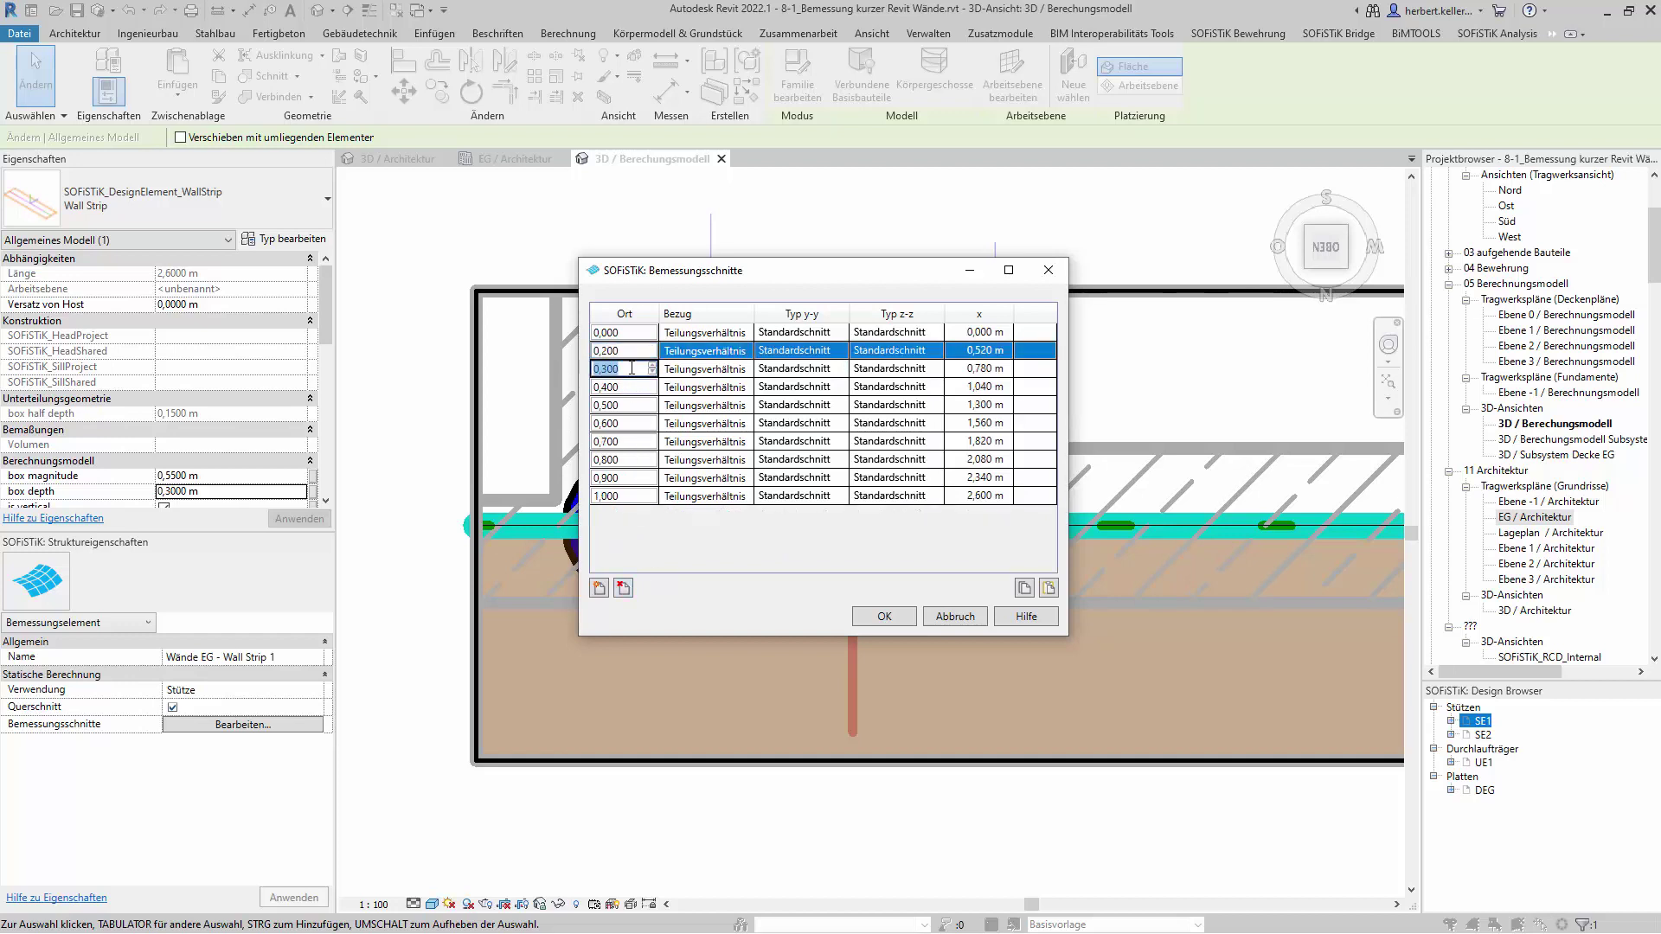
click(649, 368)
click(624, 588)
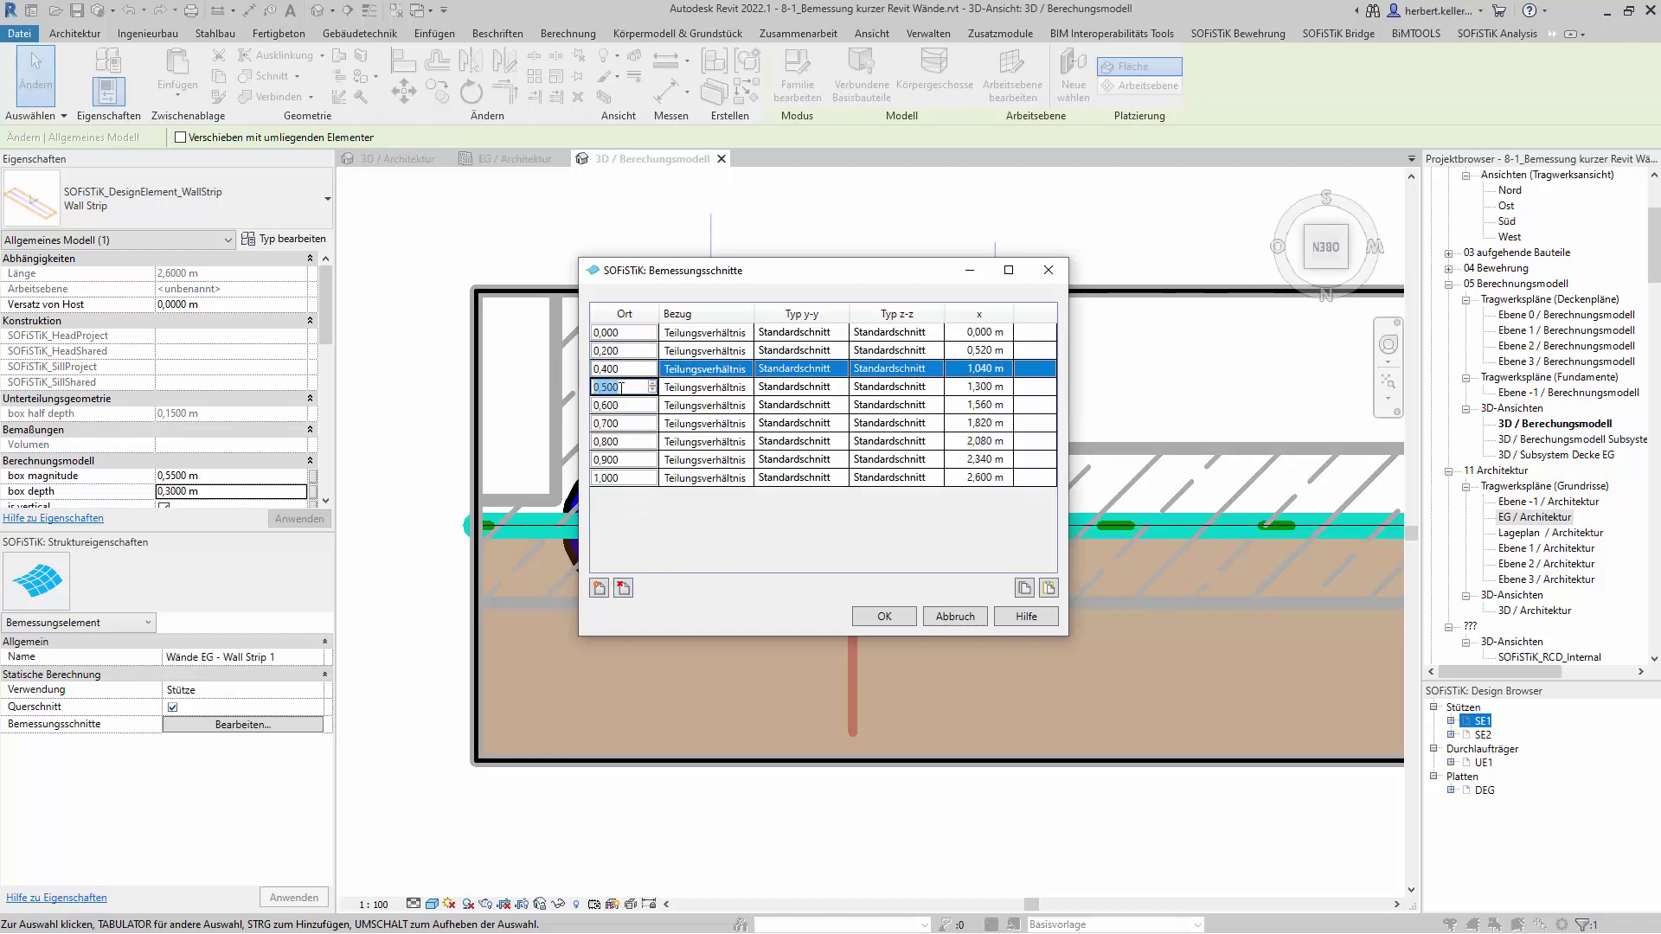
click(649, 387)
click(624, 588)
click(651, 405)
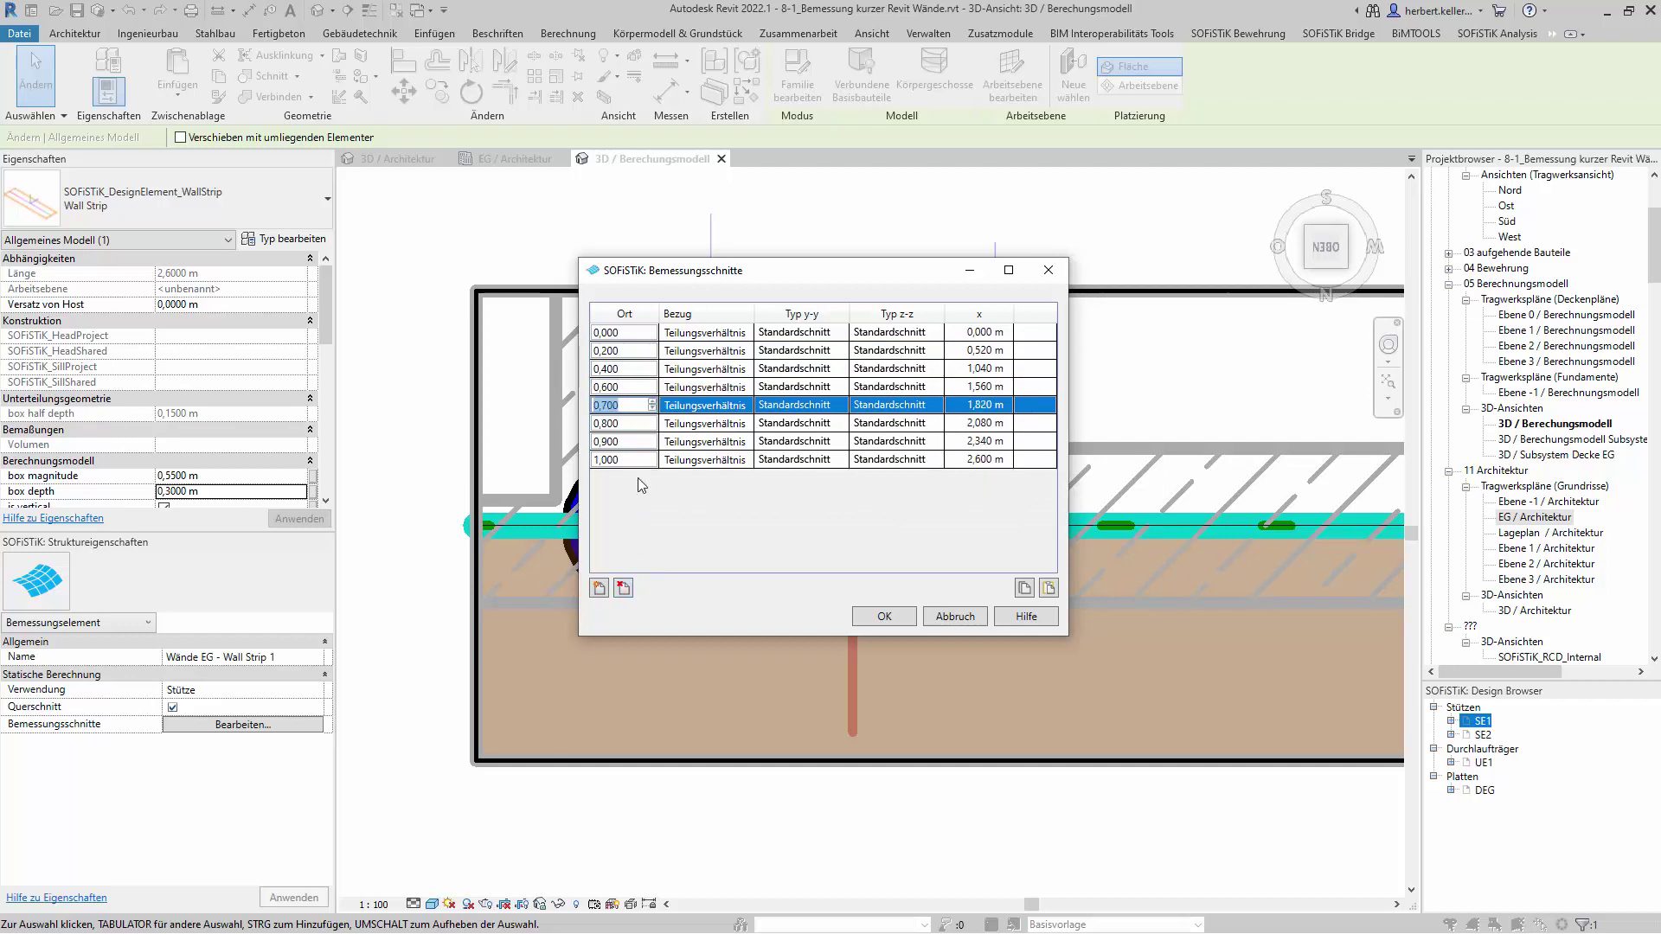
click(624, 588)
click(651, 423)
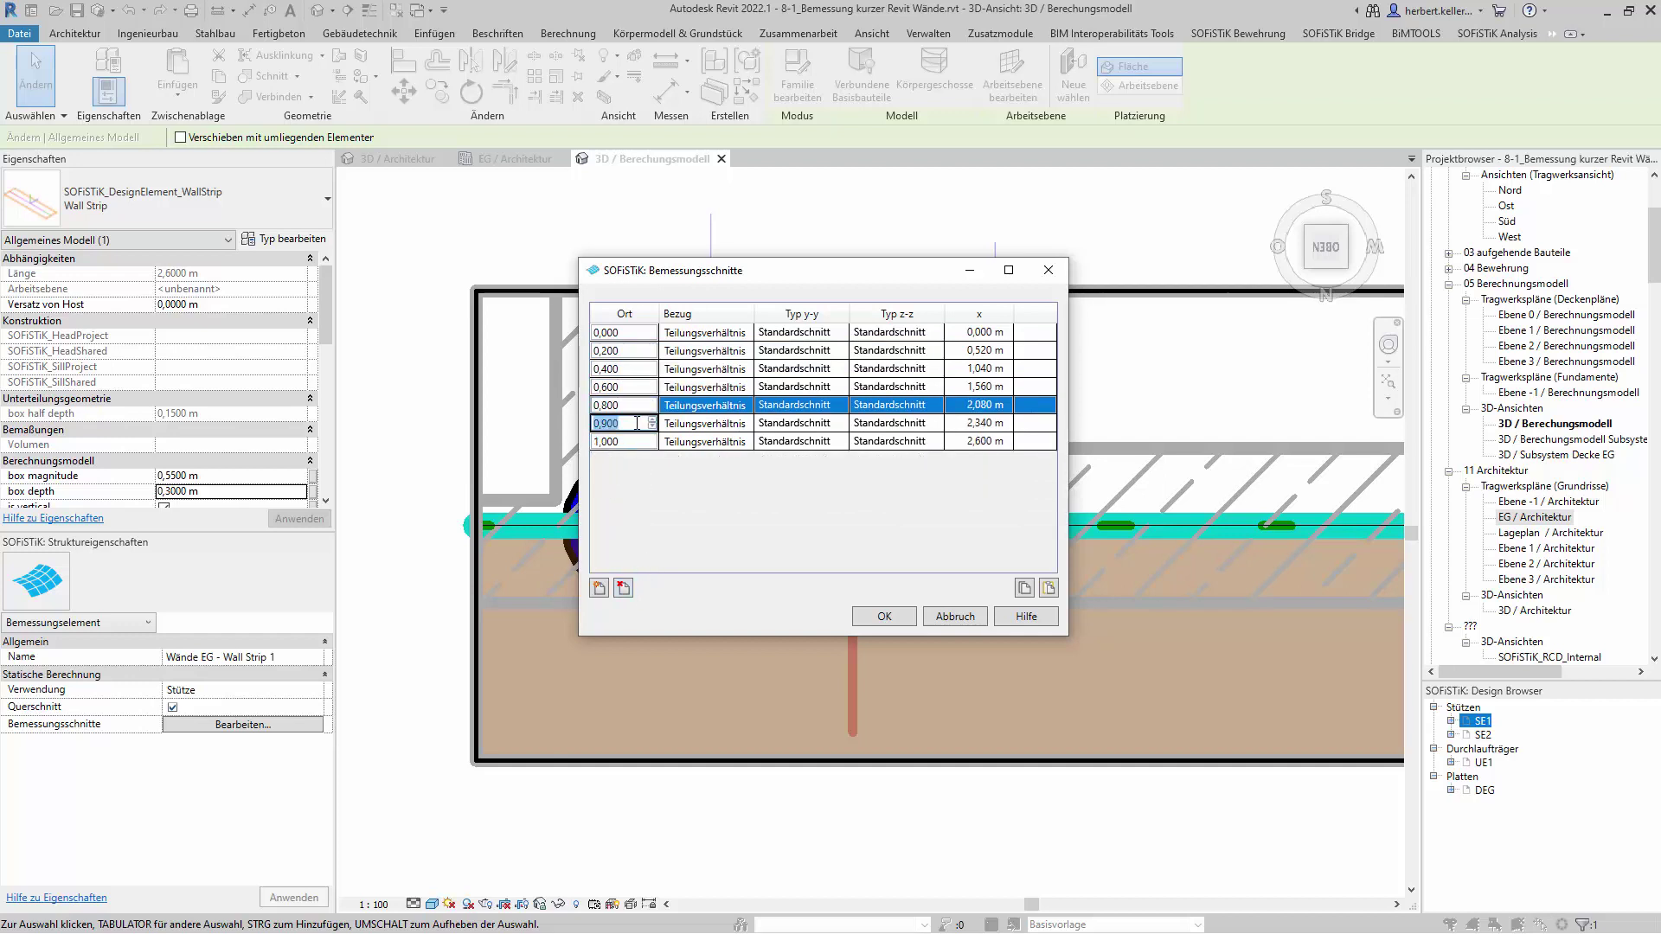
click(624, 588)
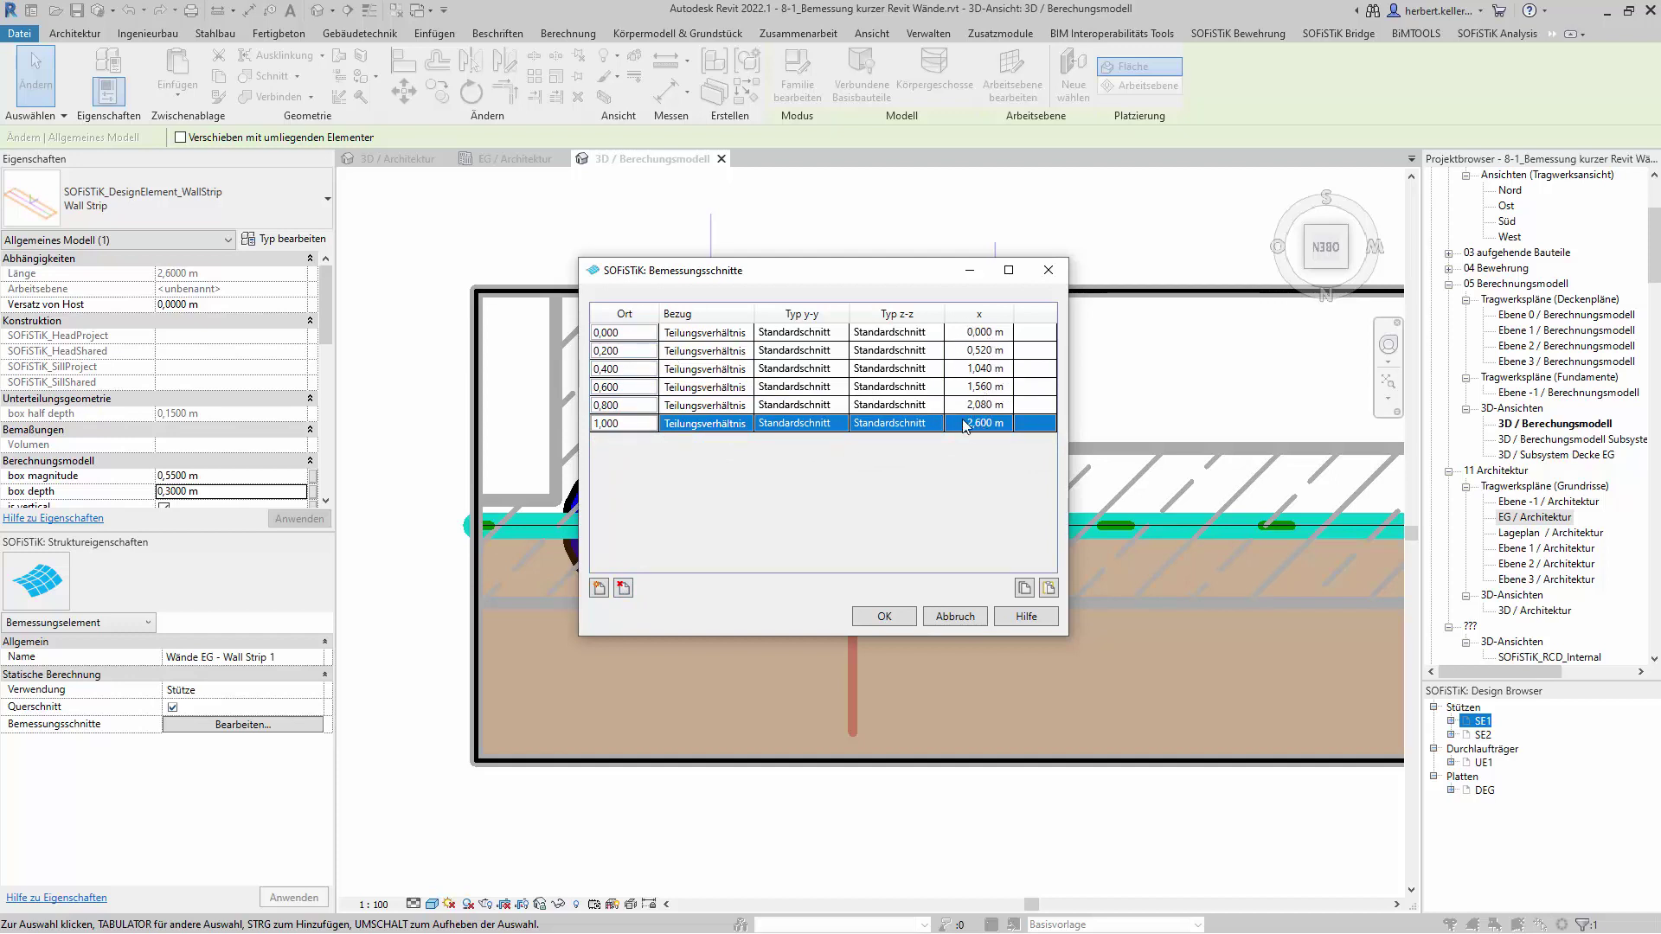
click(892, 616)
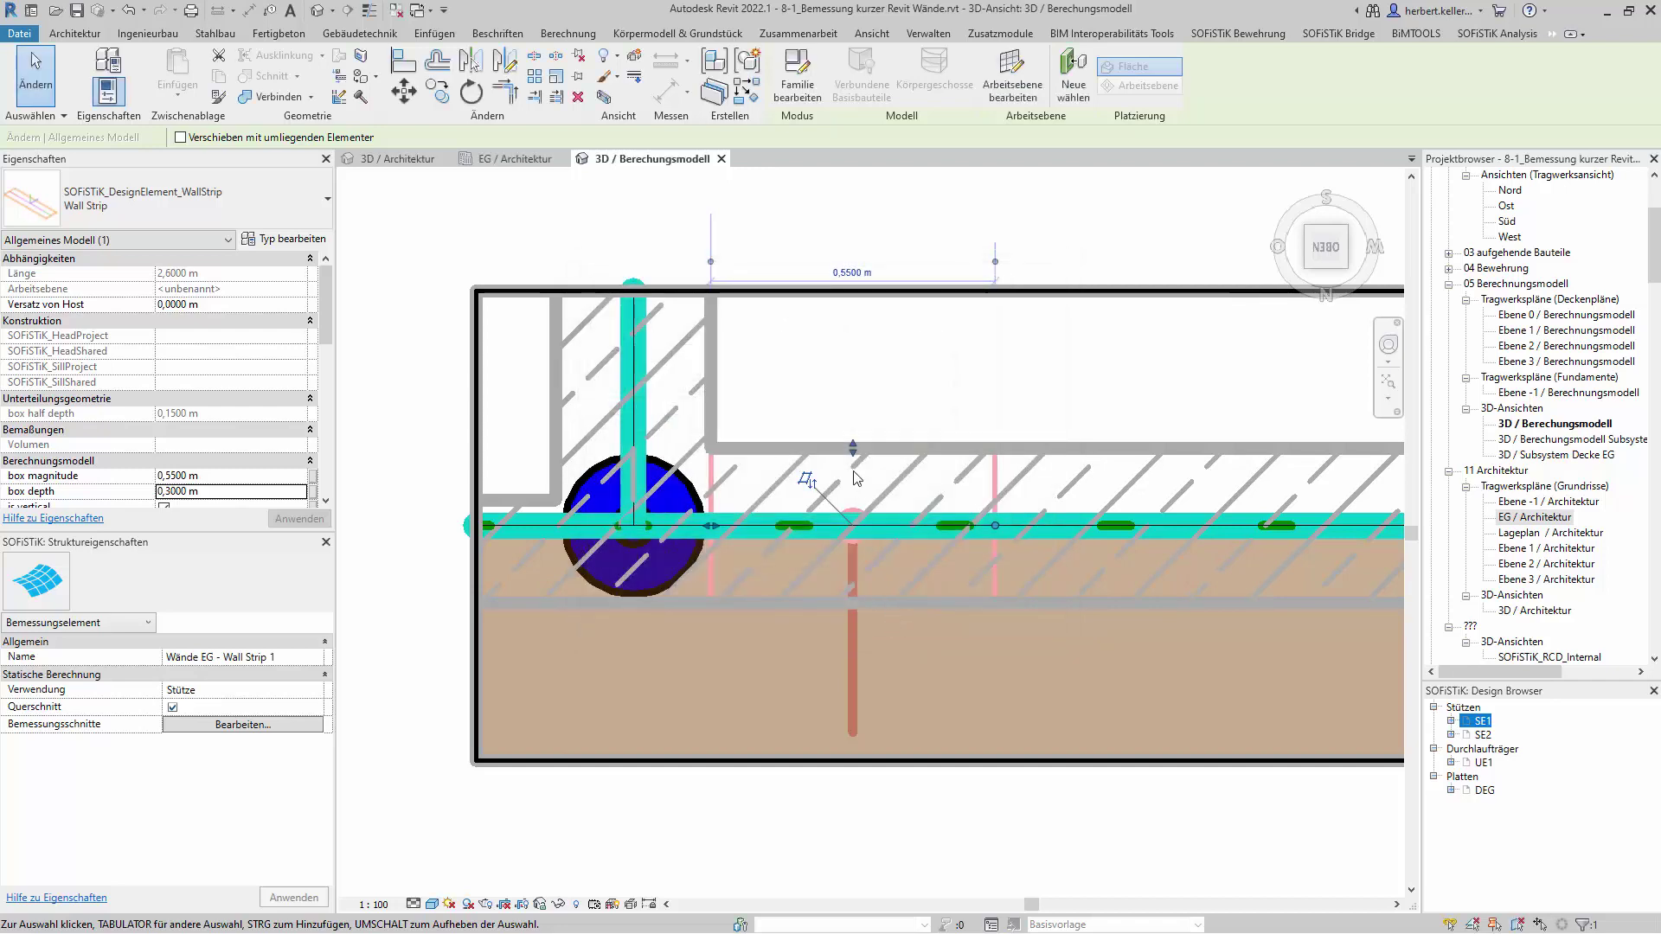
Clear the wall strip selection and switch off the 3D section box (3D-Schnittbereich).
scroll(222, 474, down, 2)
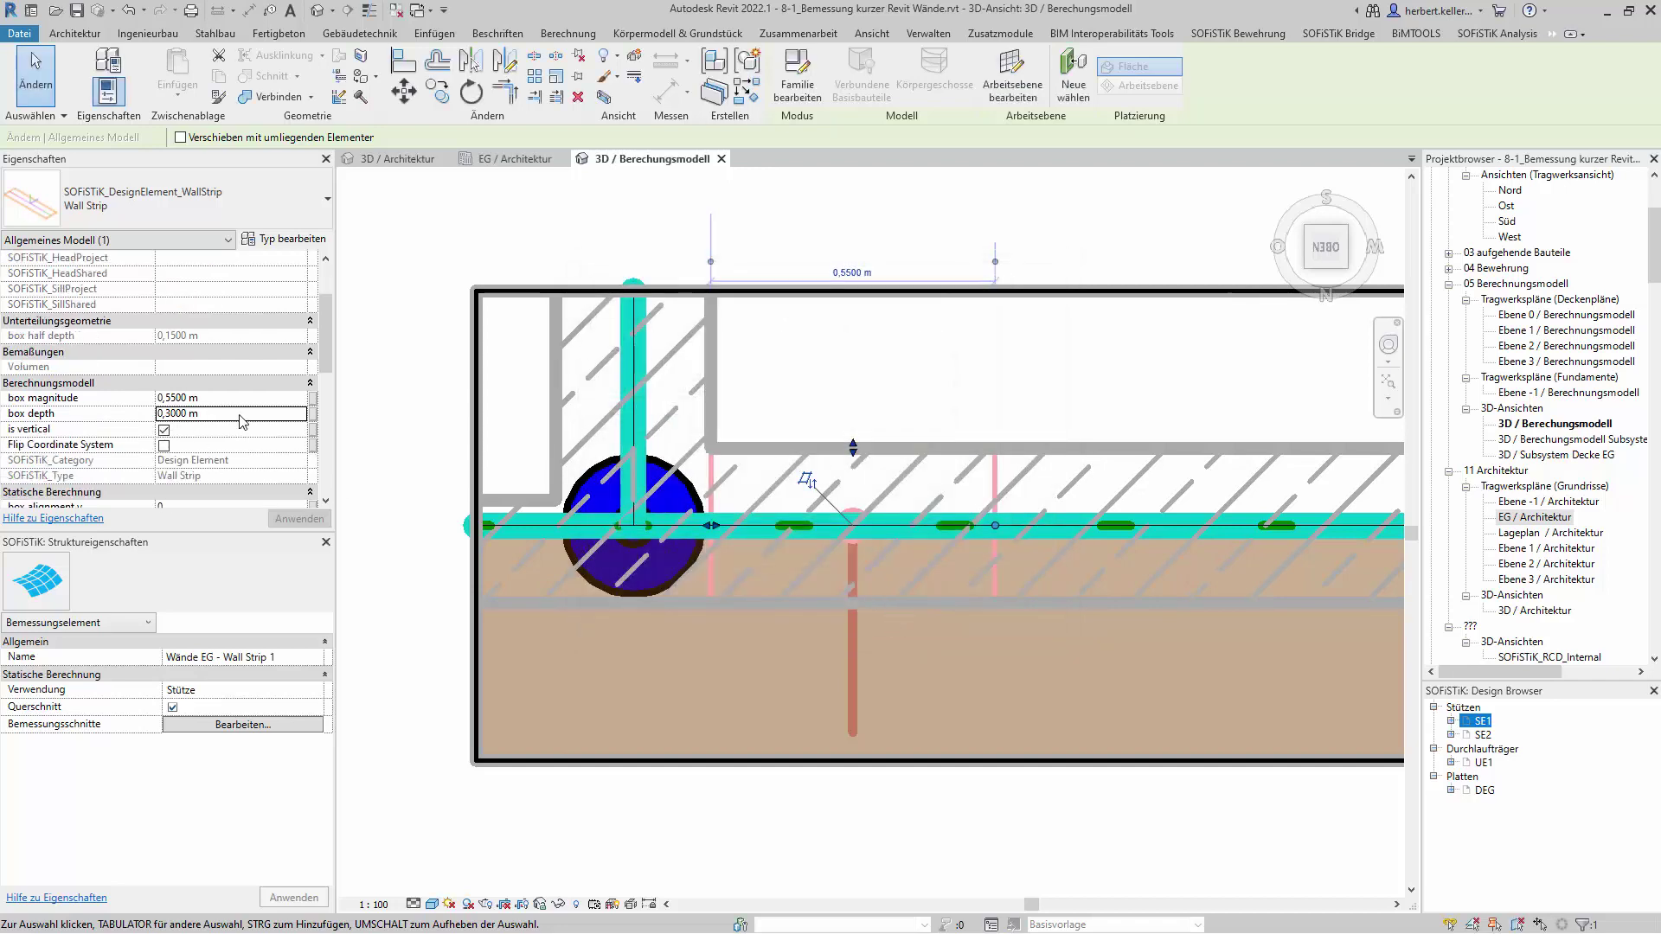
key(Escape)
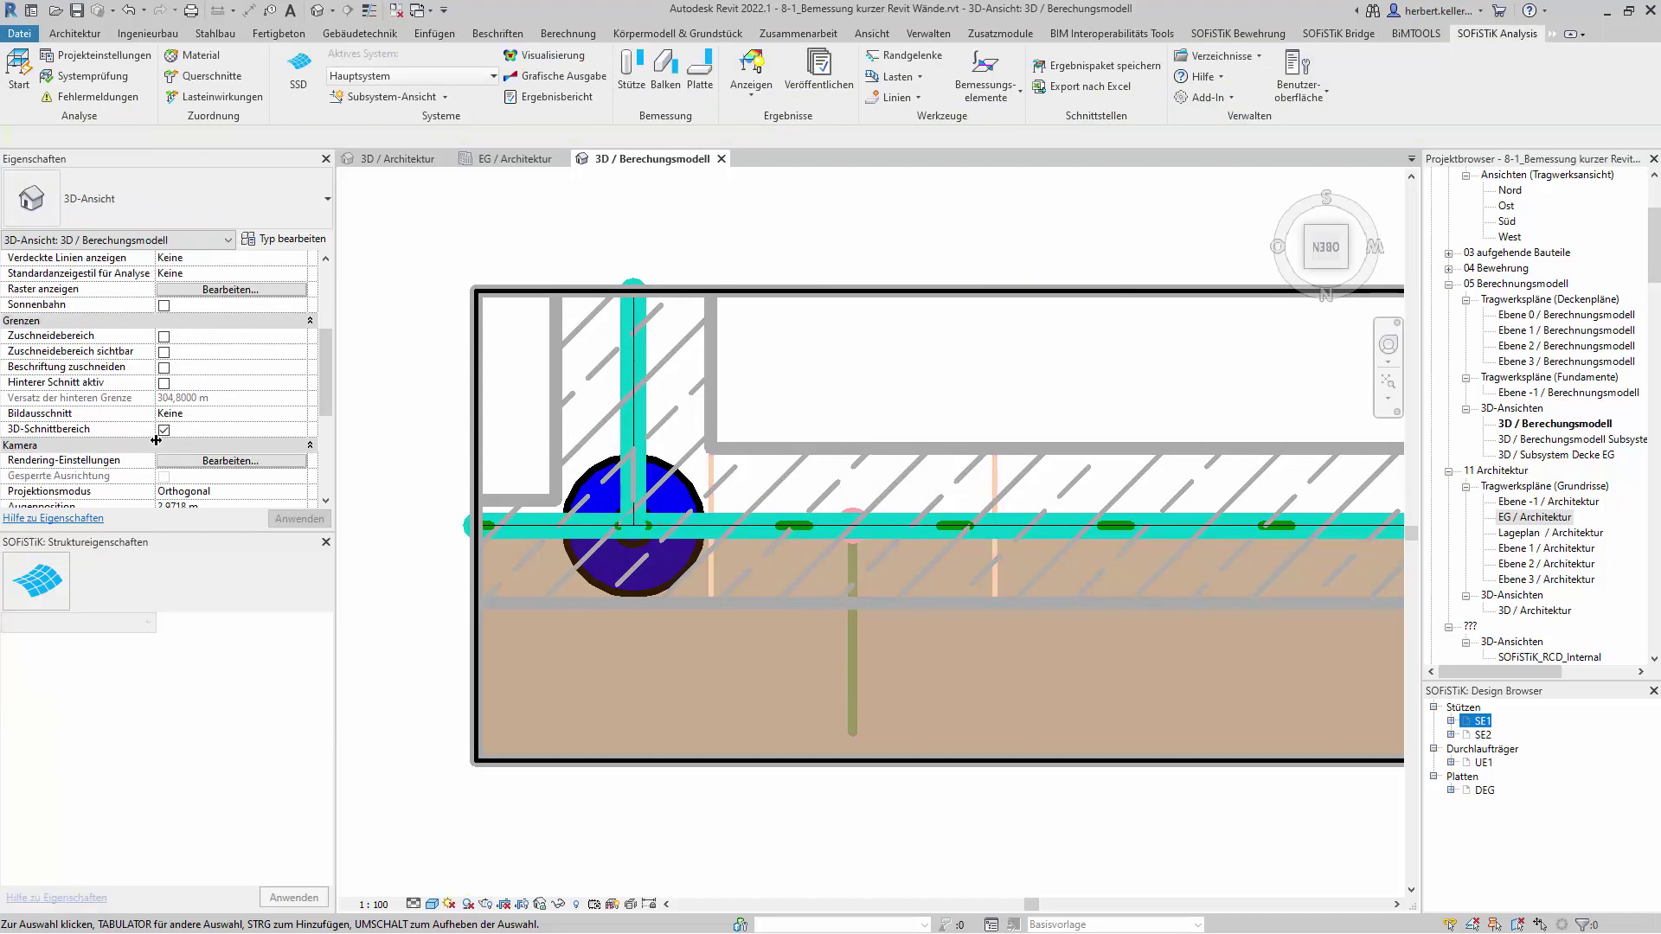
click(164, 430)
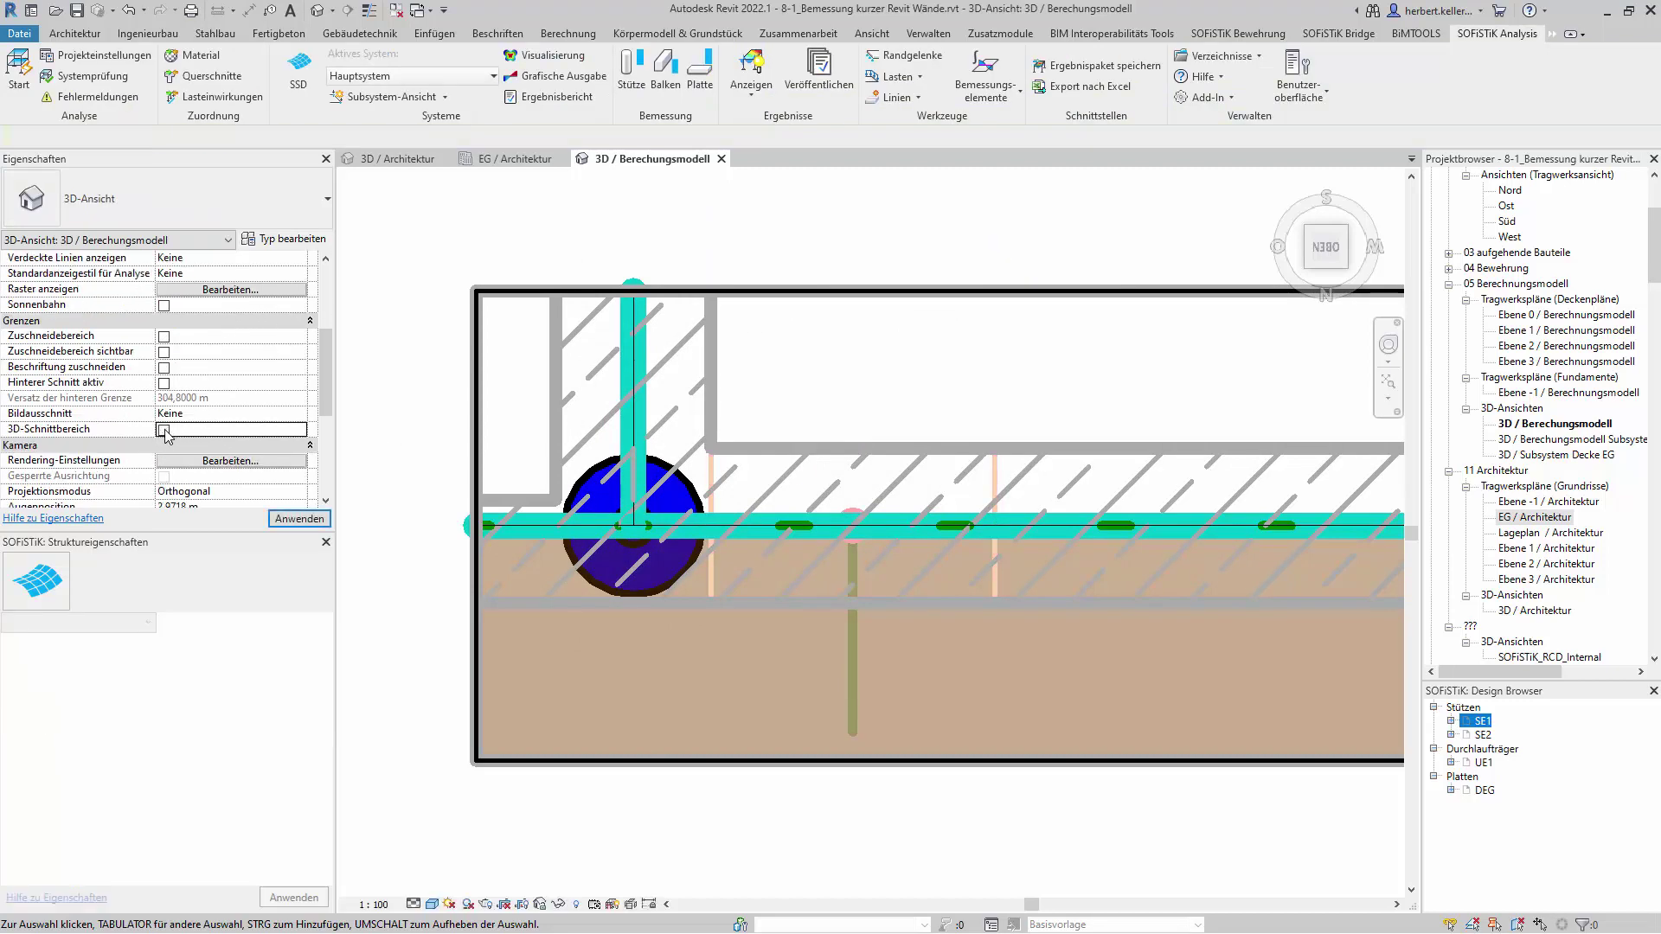
Inspect the whole building's analysis model from an isometric, orbited and zoomed 3D view.
scroll(753, 536, down, 2)
scroll(831, 505, down, 2)
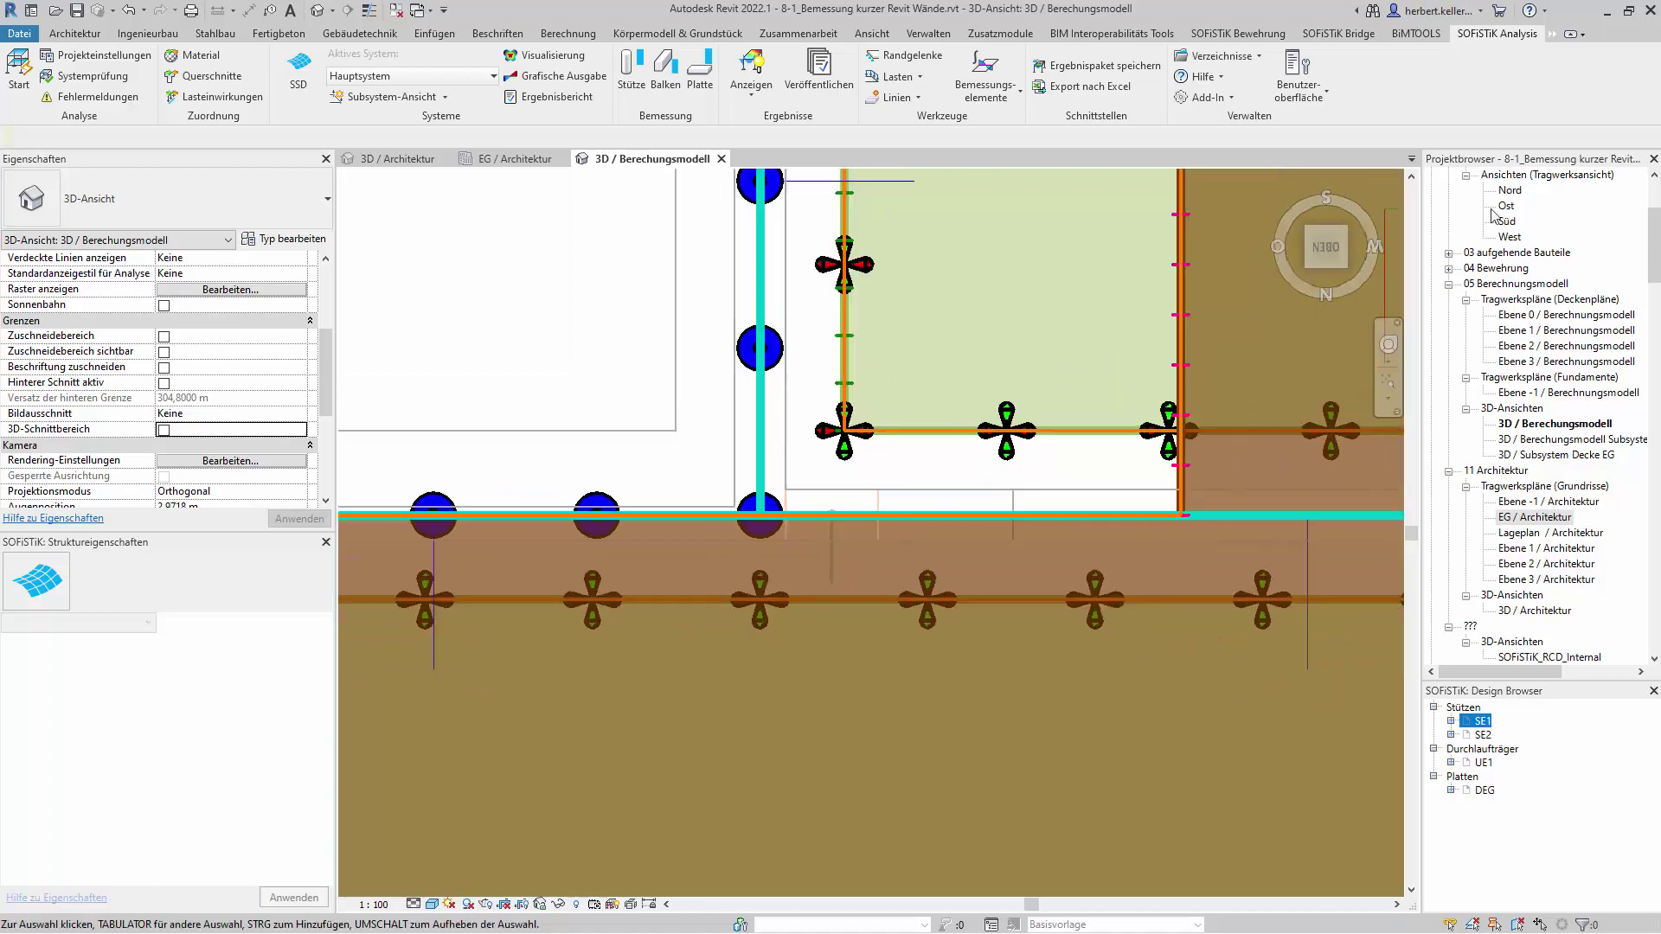
click(1354, 236)
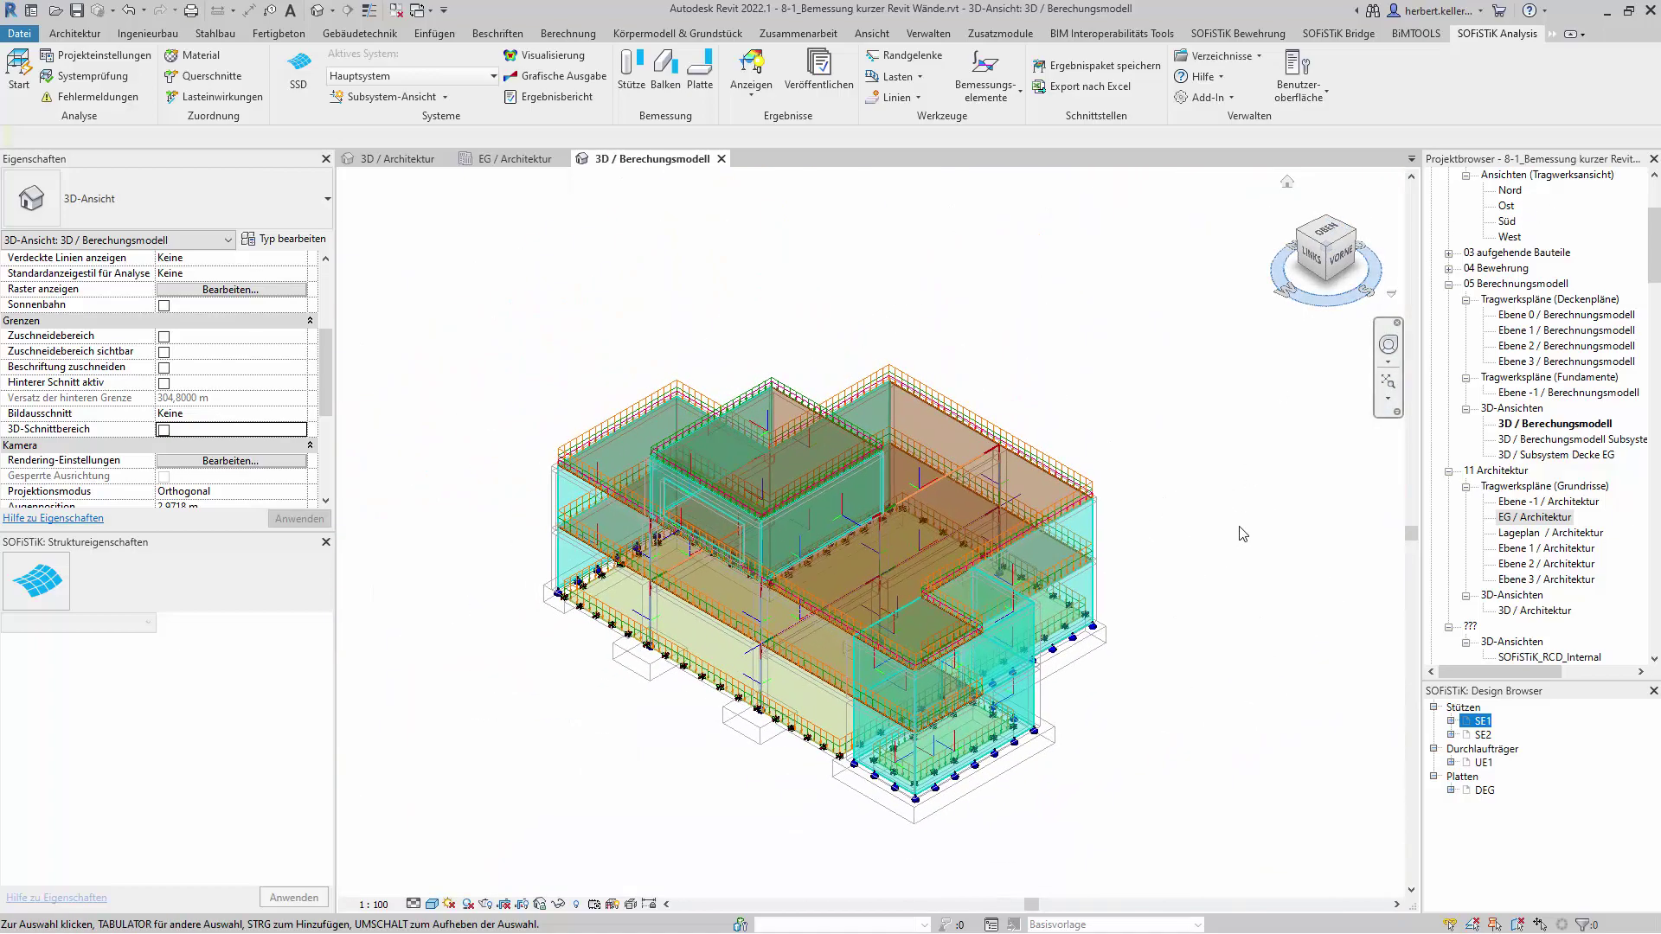
mouse_move(772, 785)
shift+middle_down()
mouse_move(906, 654)
mouse_move(1013, 708)
mouse_move(761, 593)
shift+middle_up()
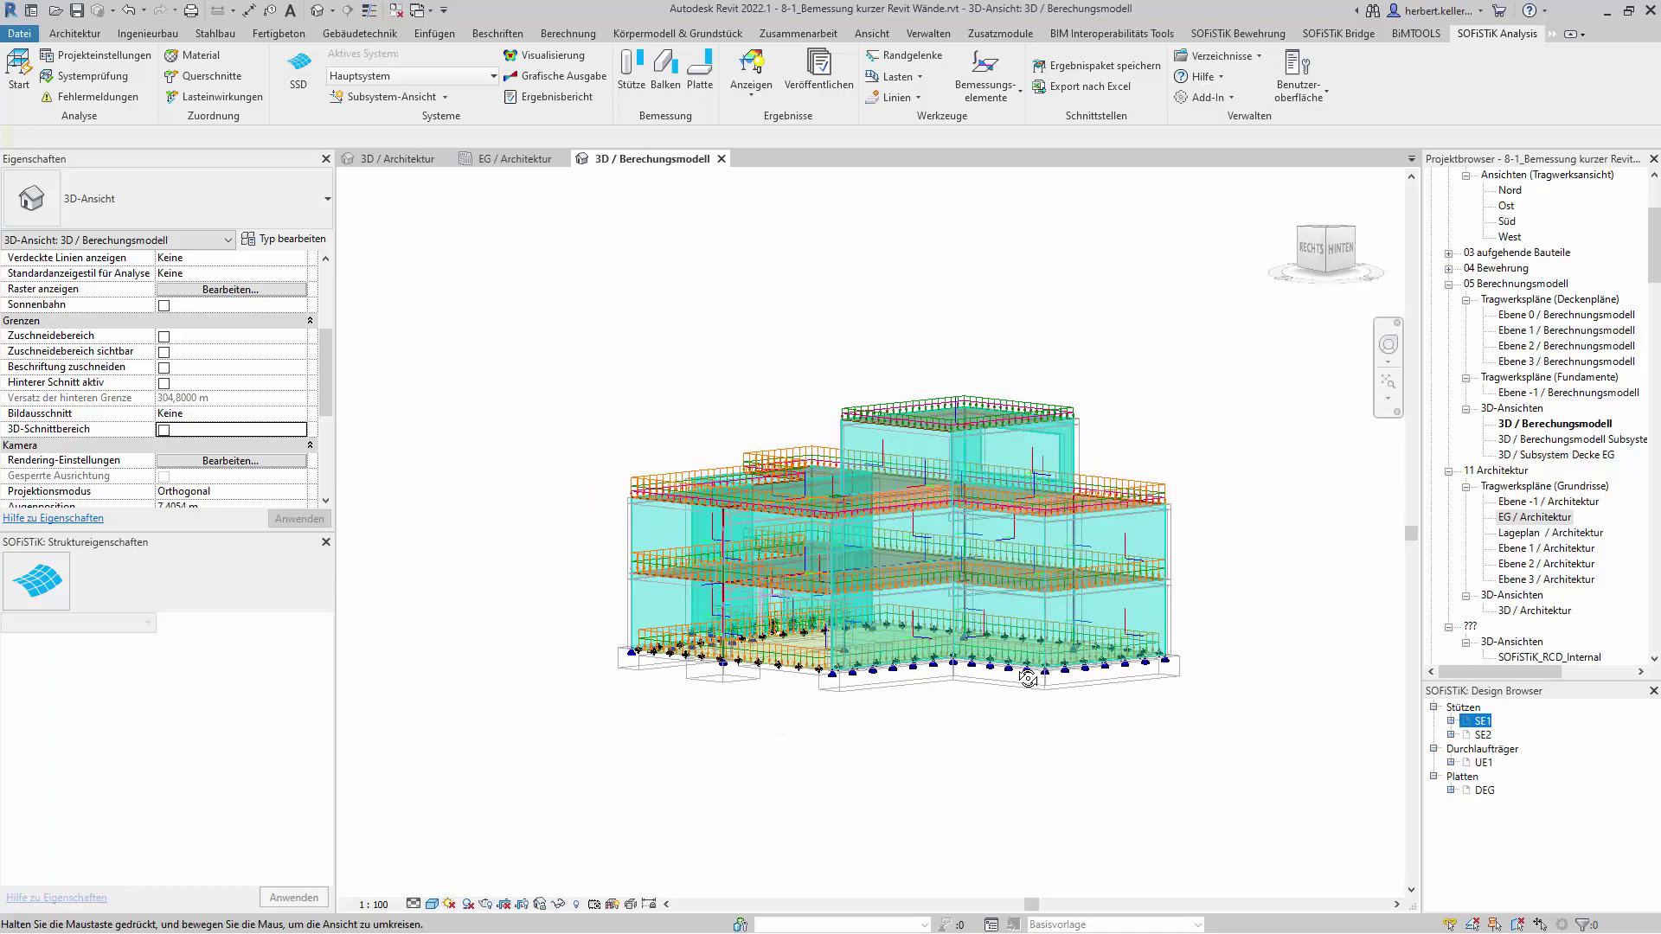
scroll(761, 593, up, 3)
scroll(762, 594, up, 5)
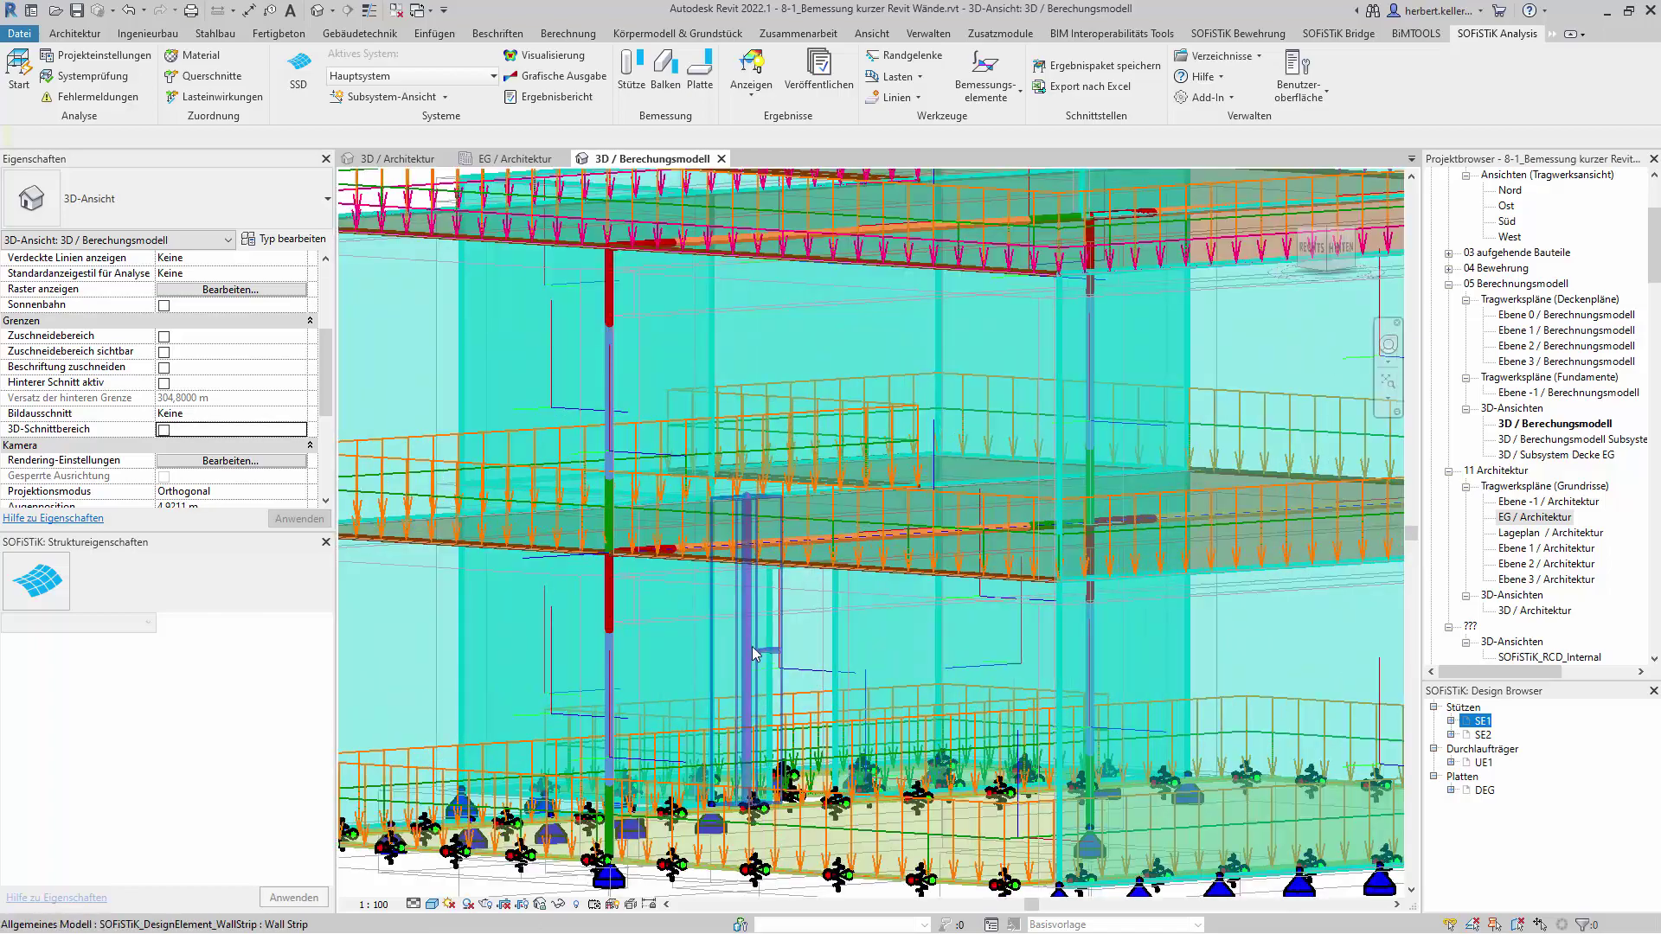
scroll(745, 600, down, 3)
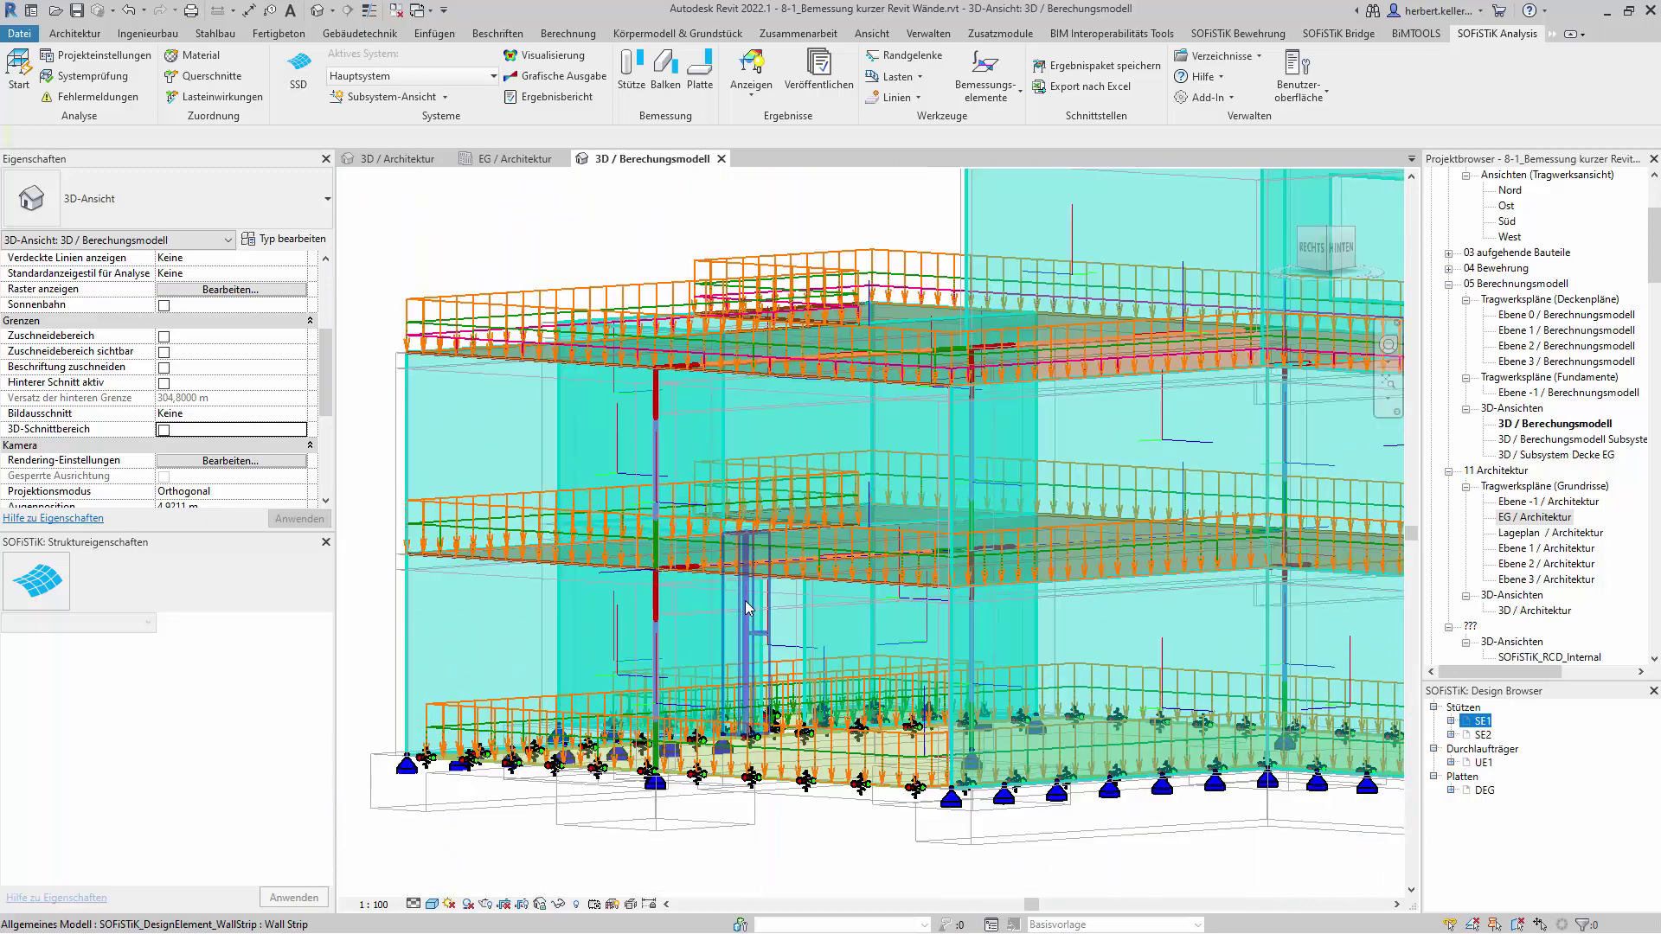
scroll(745, 600, down, 2)
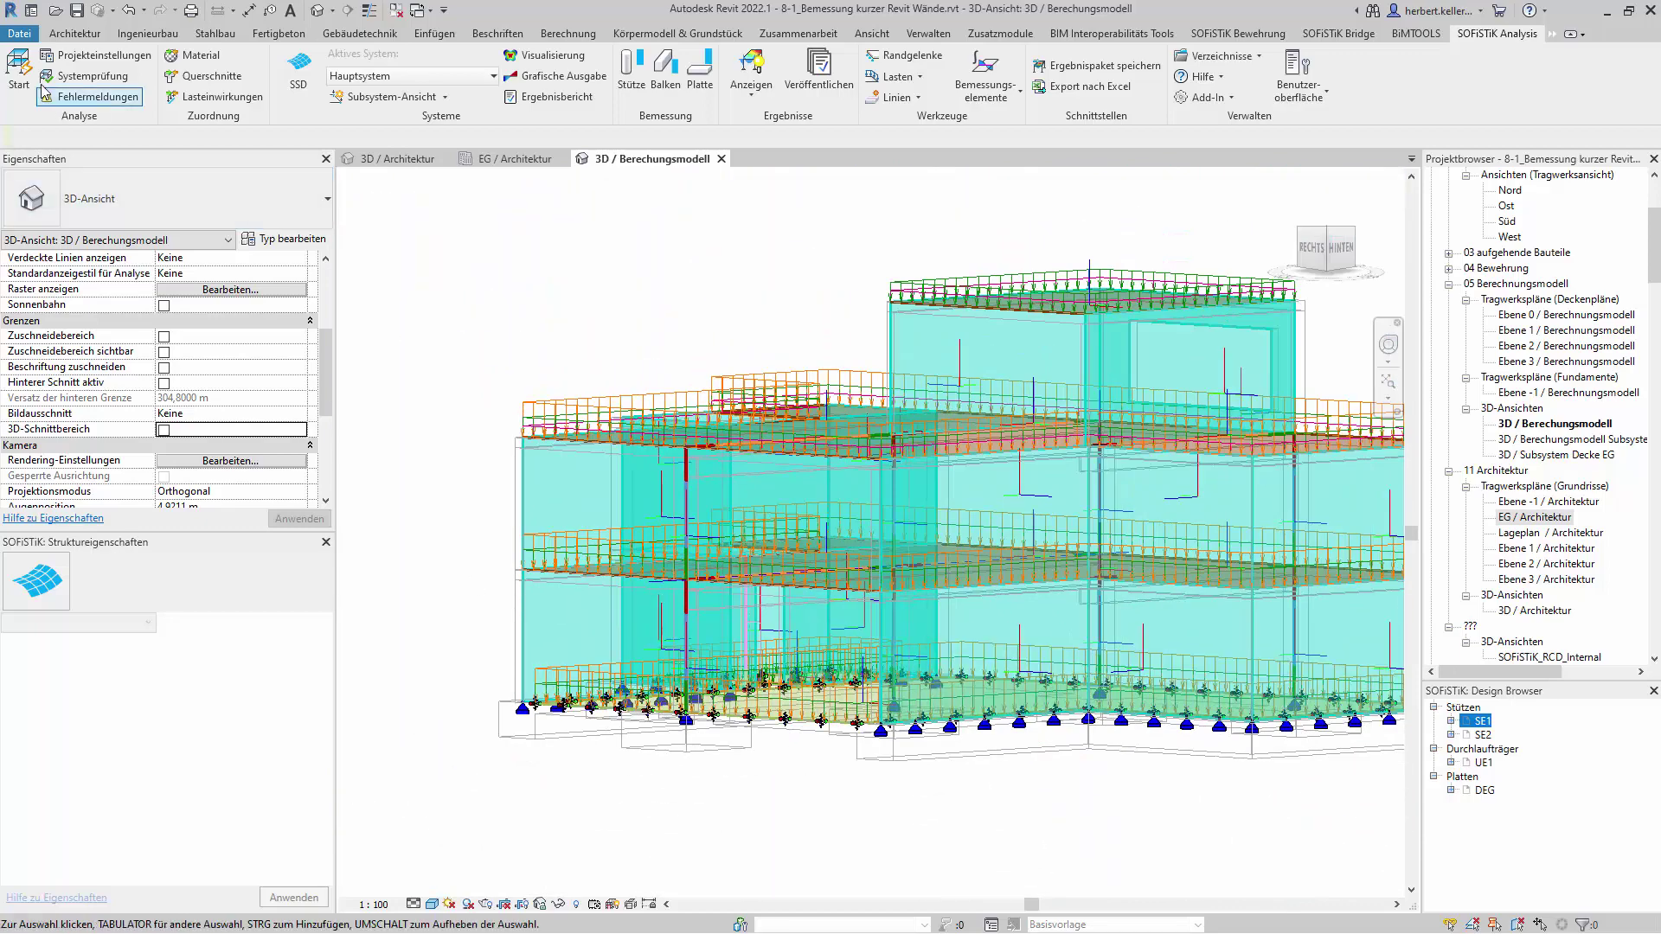
Generate and calculate the analysis model with SOFiSTiK Analysis Berechnen, then hand the project to SSD.
click(17, 66)
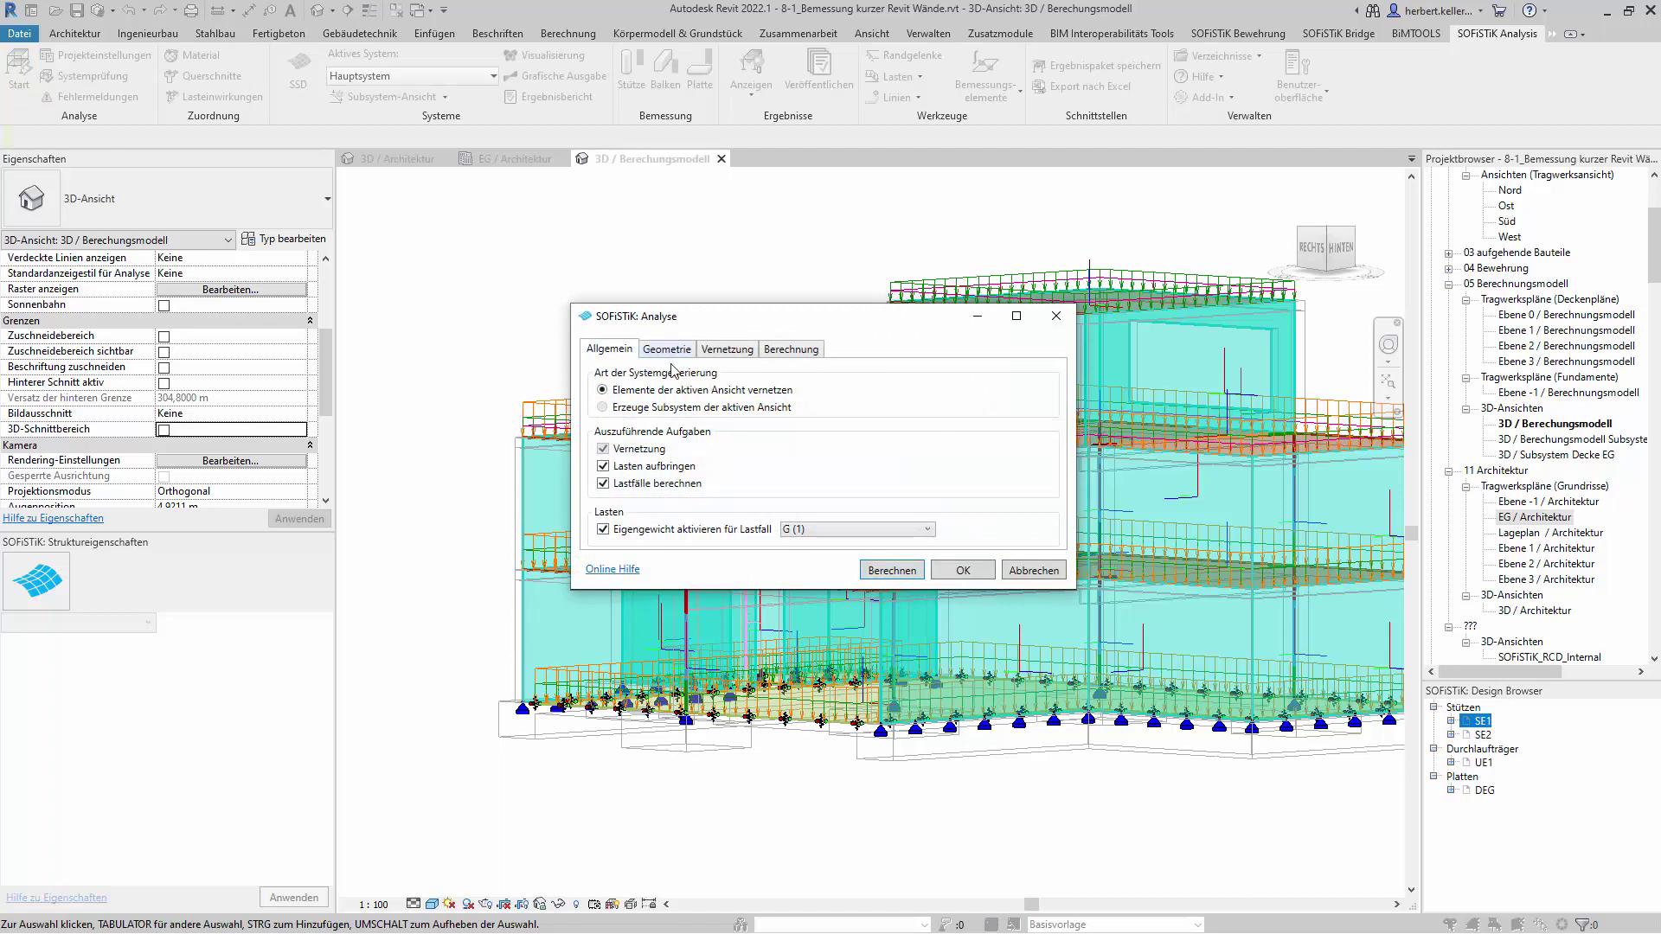
click(893, 571)
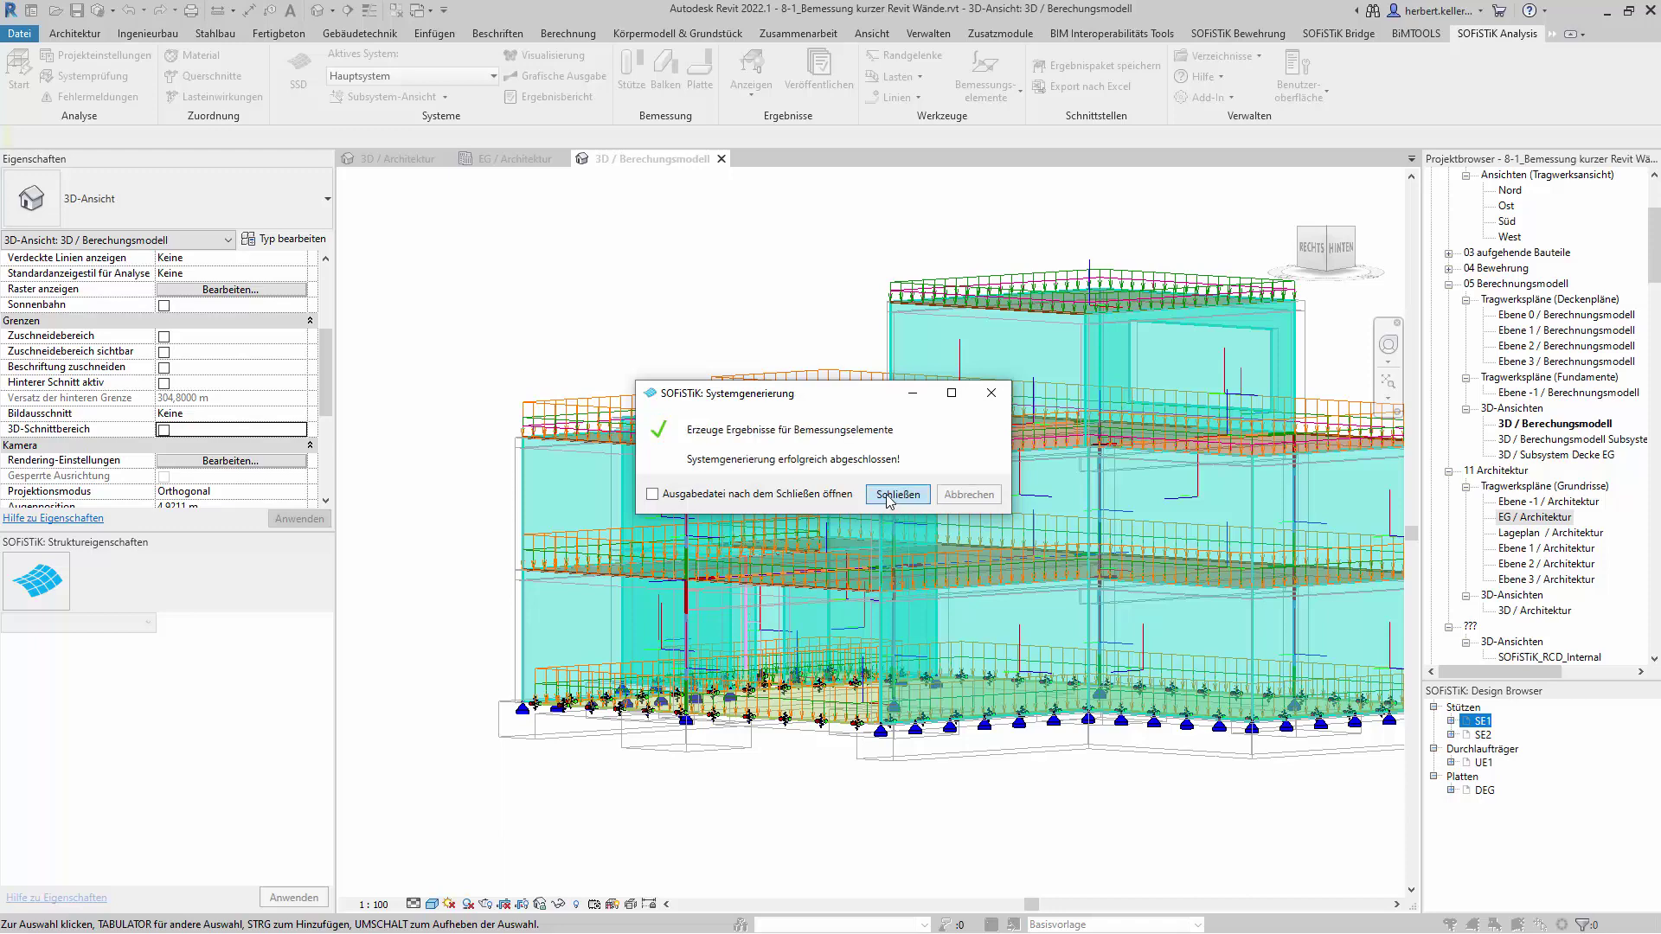
click(888, 500)
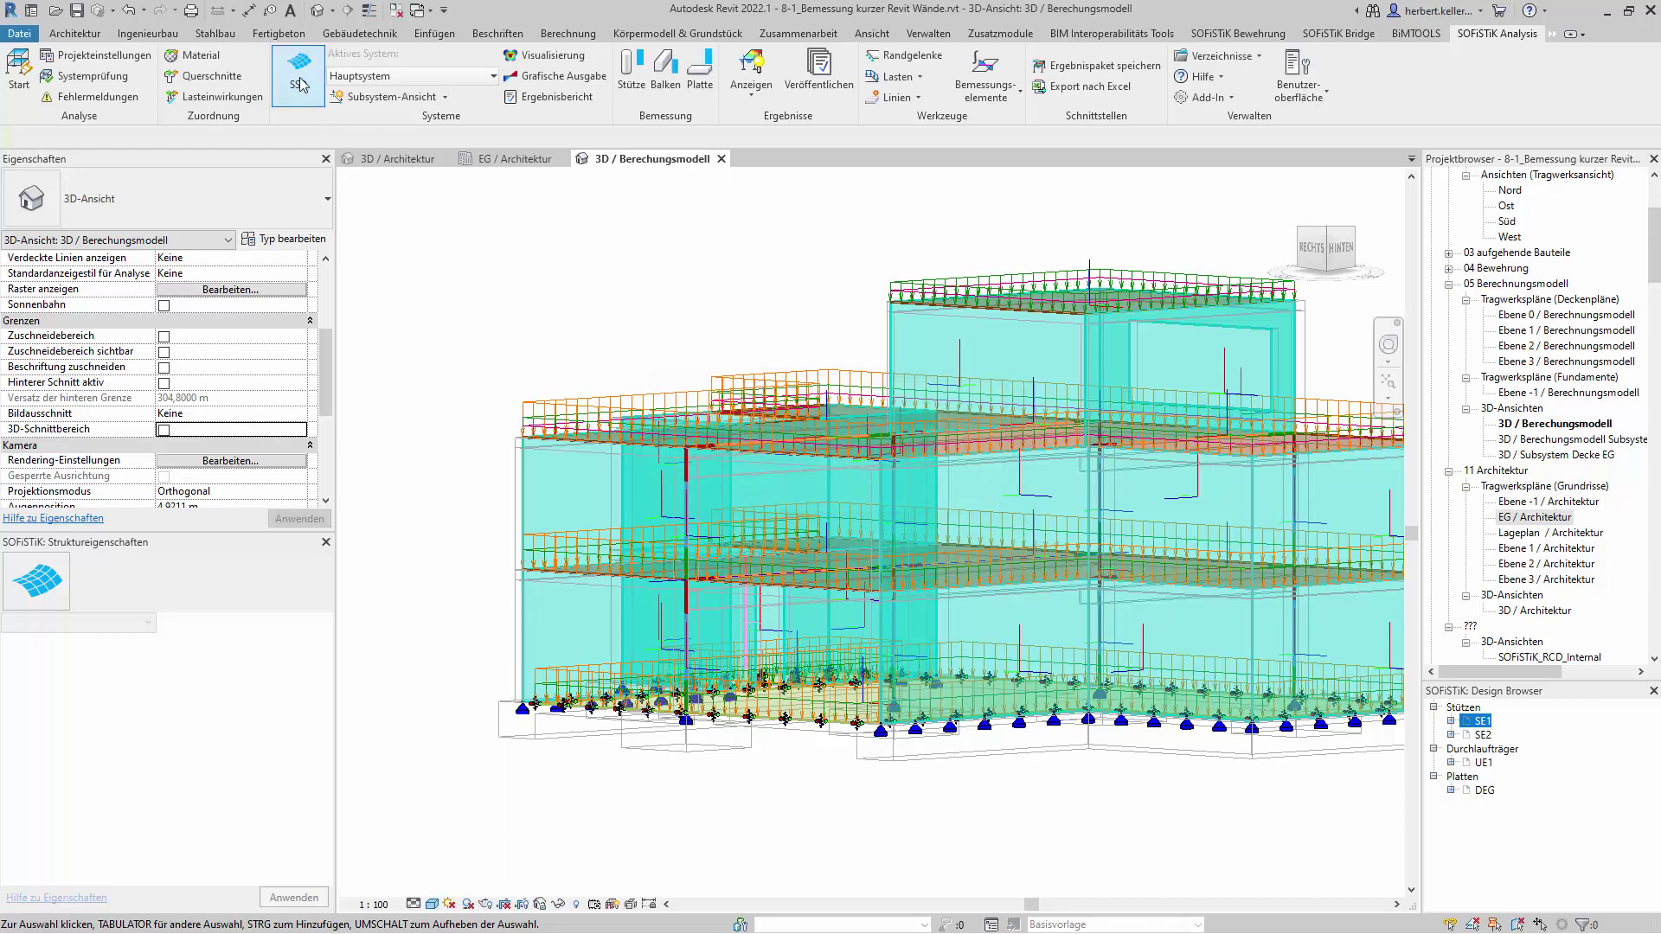
click(300, 84)
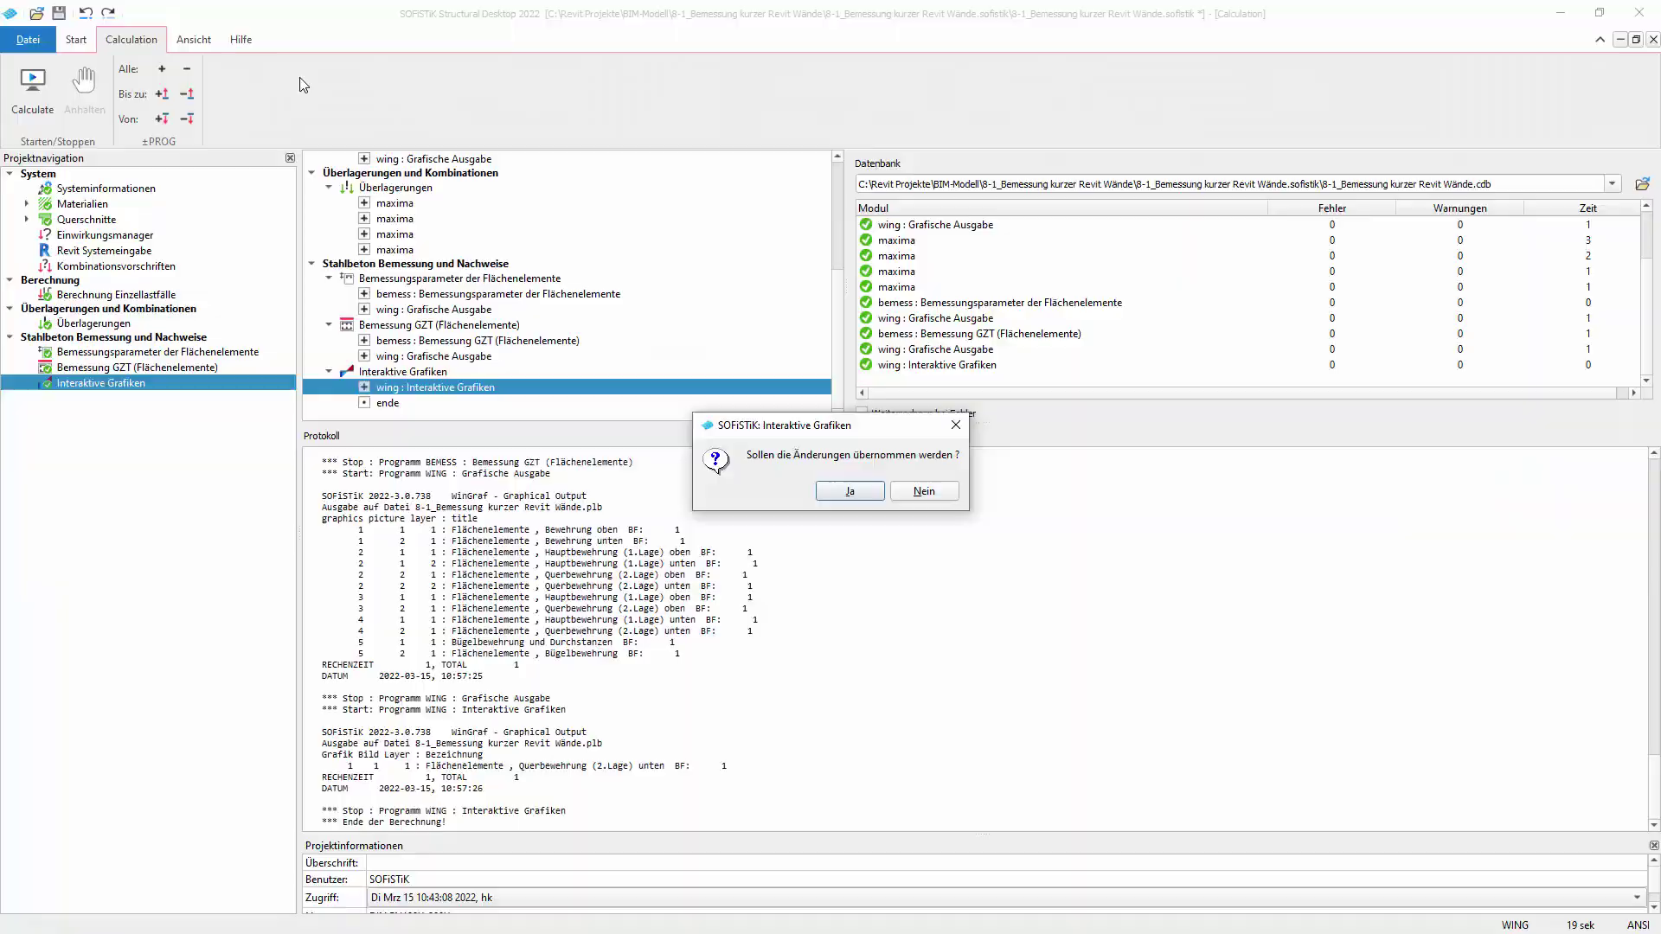
Accept the pending changes and delete the Wind action W in the Einwirkungsmanager, keeping G, Q, S.
click(853, 487)
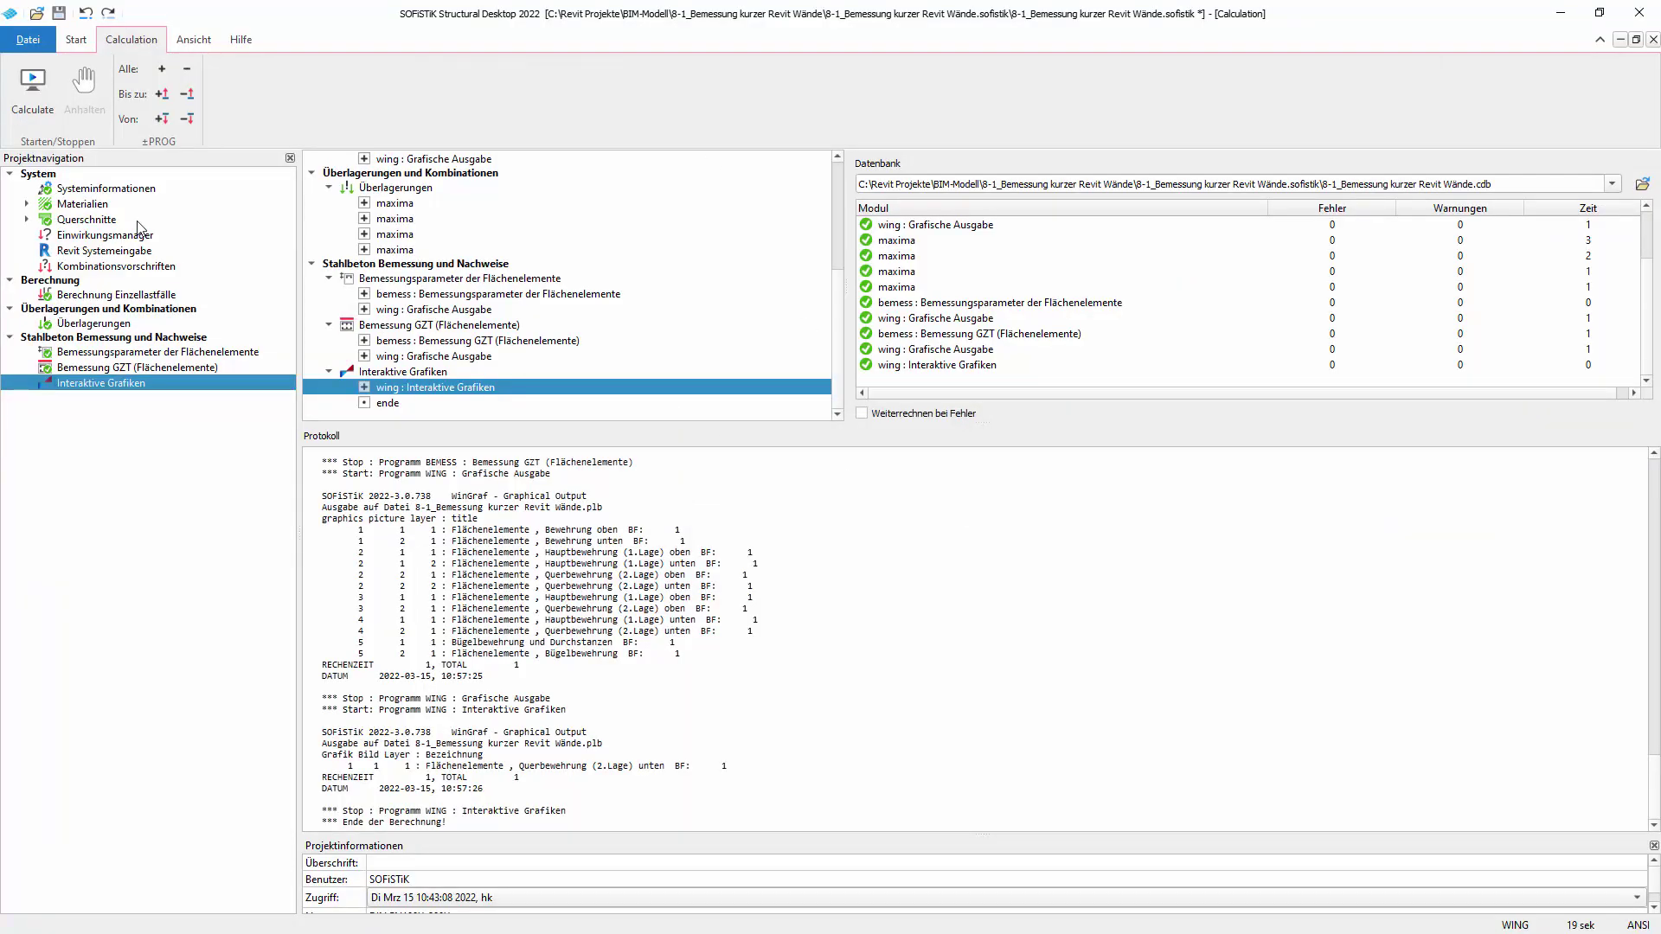
click(88, 239)
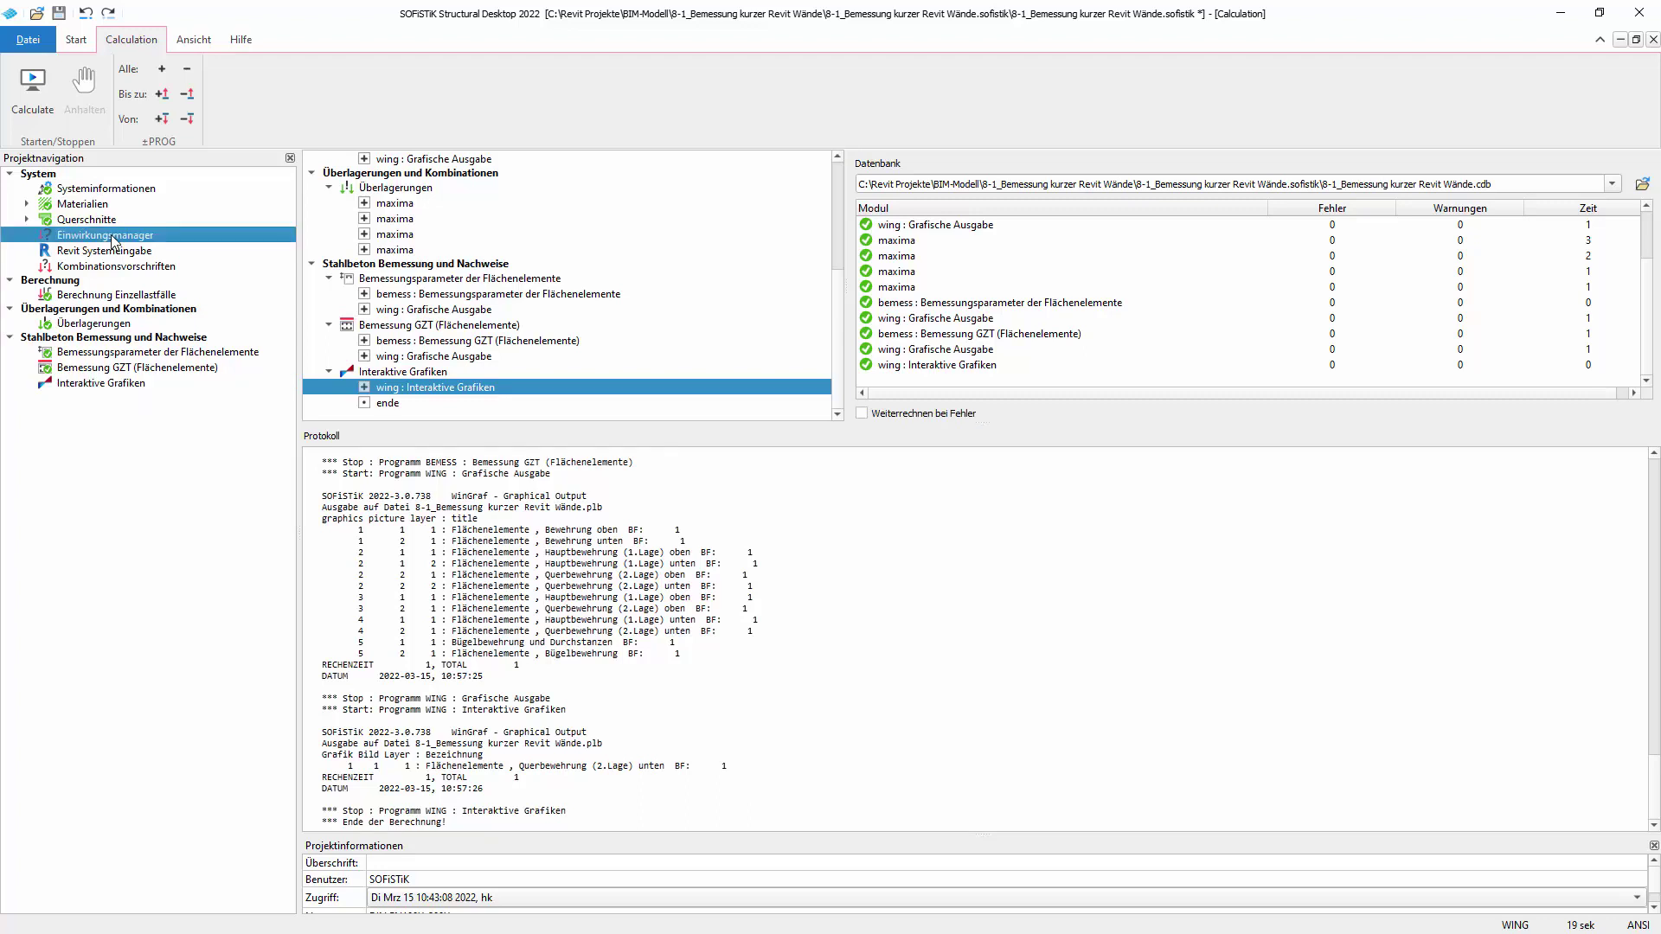
double_click(113, 238)
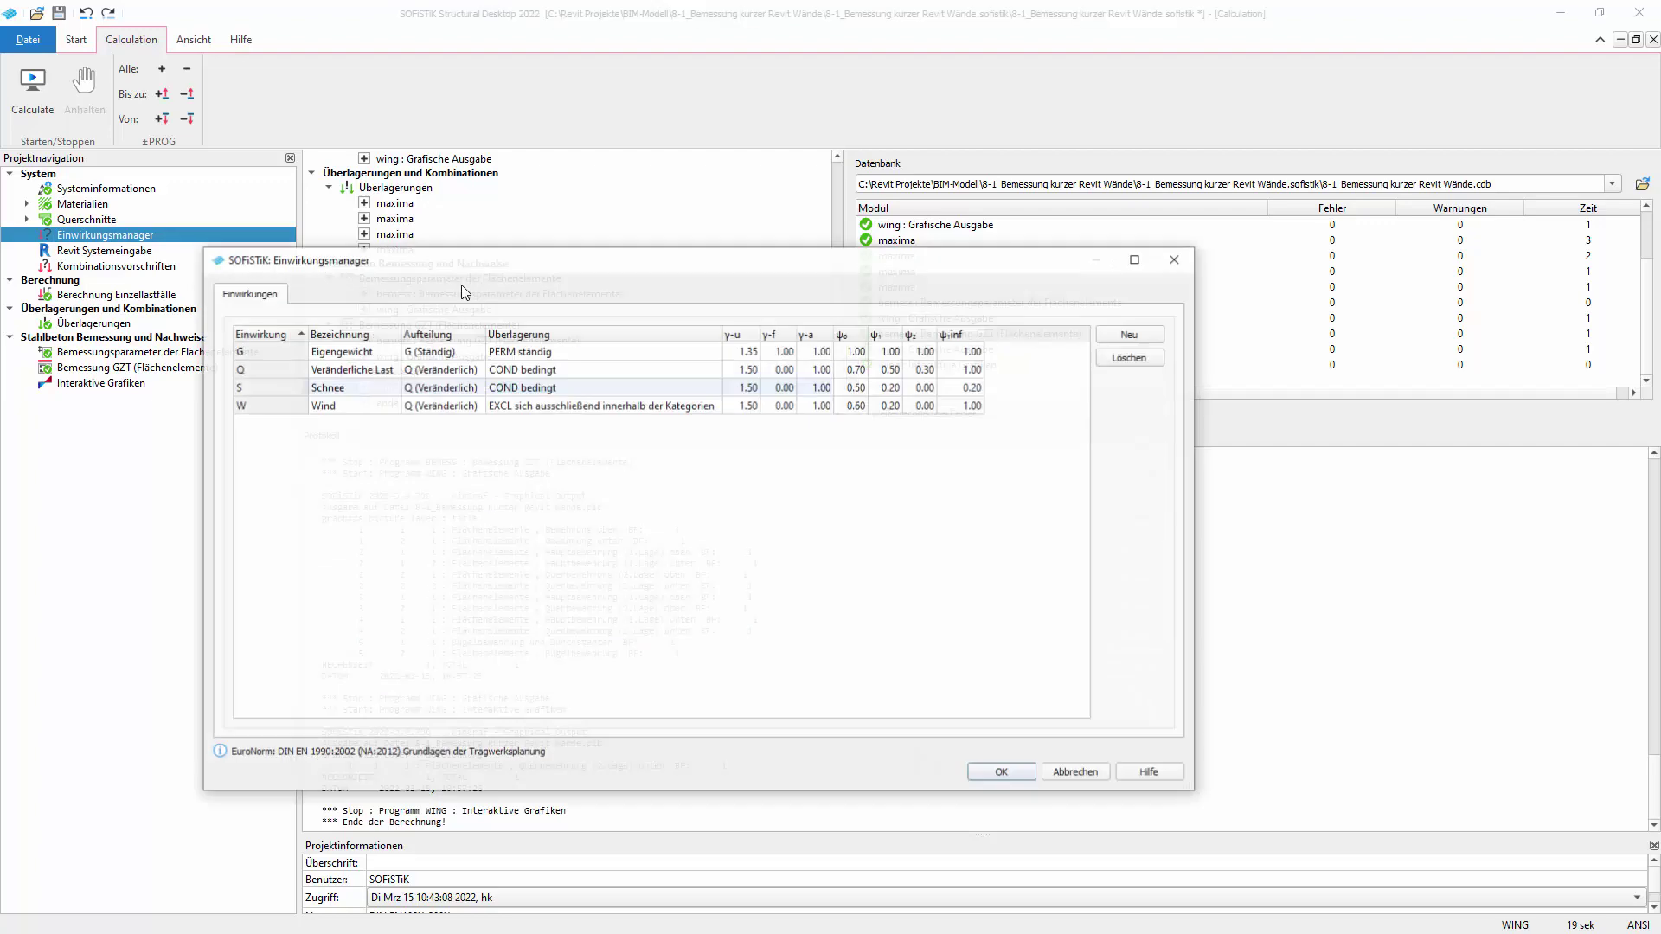
click(278, 414)
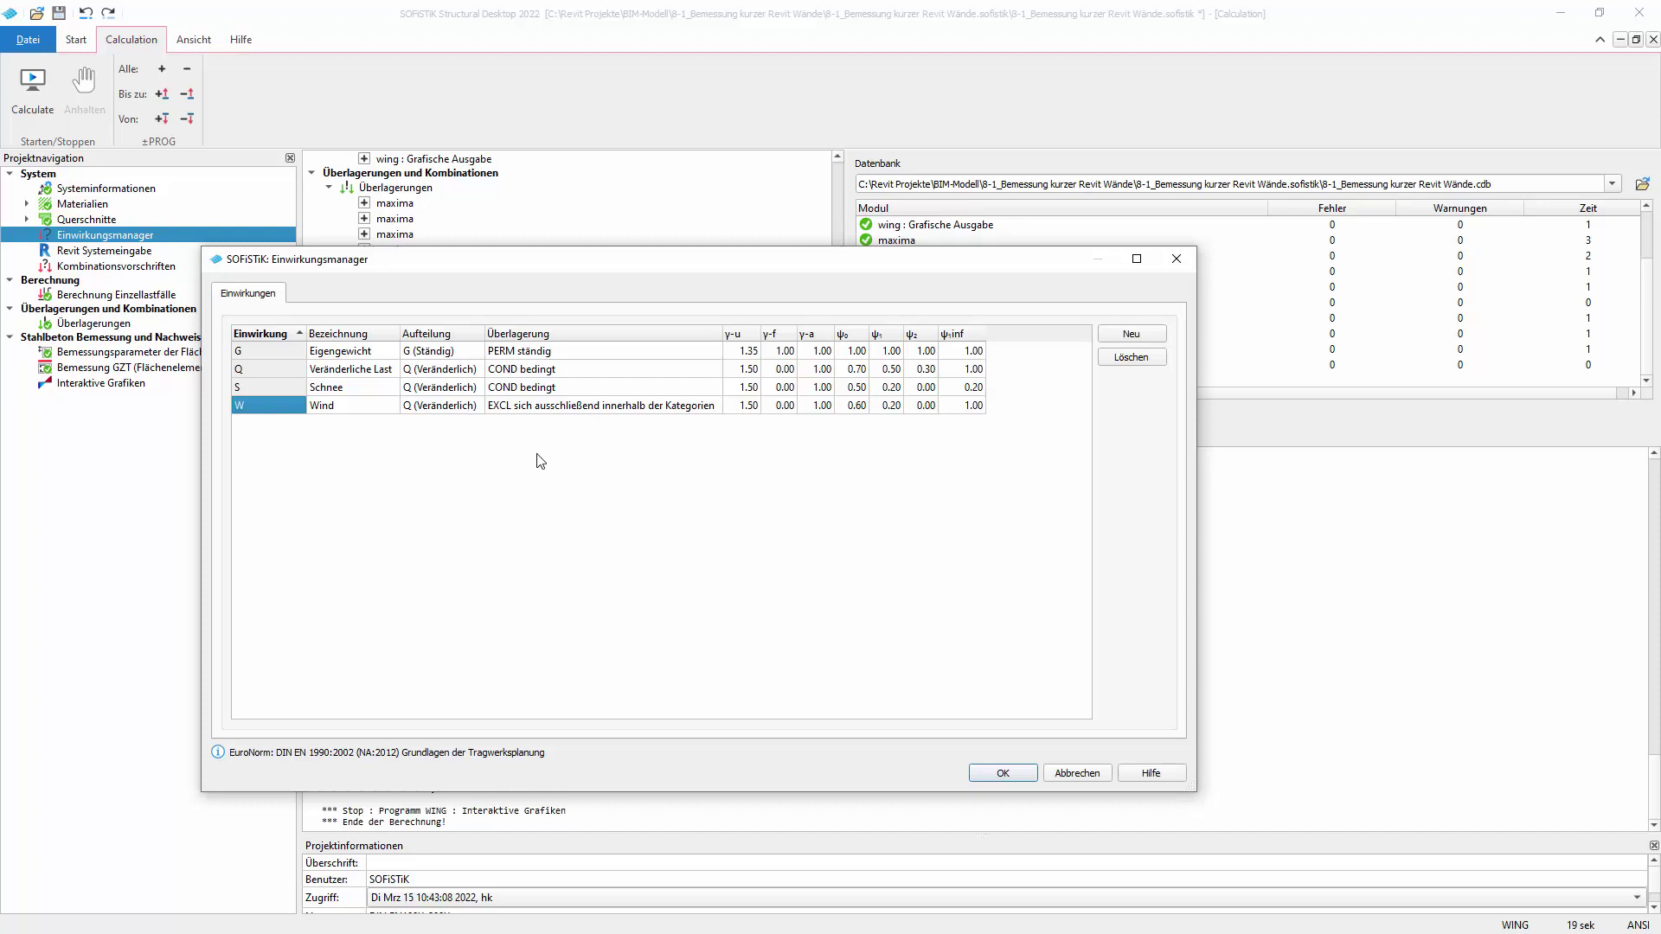
click(1131, 358)
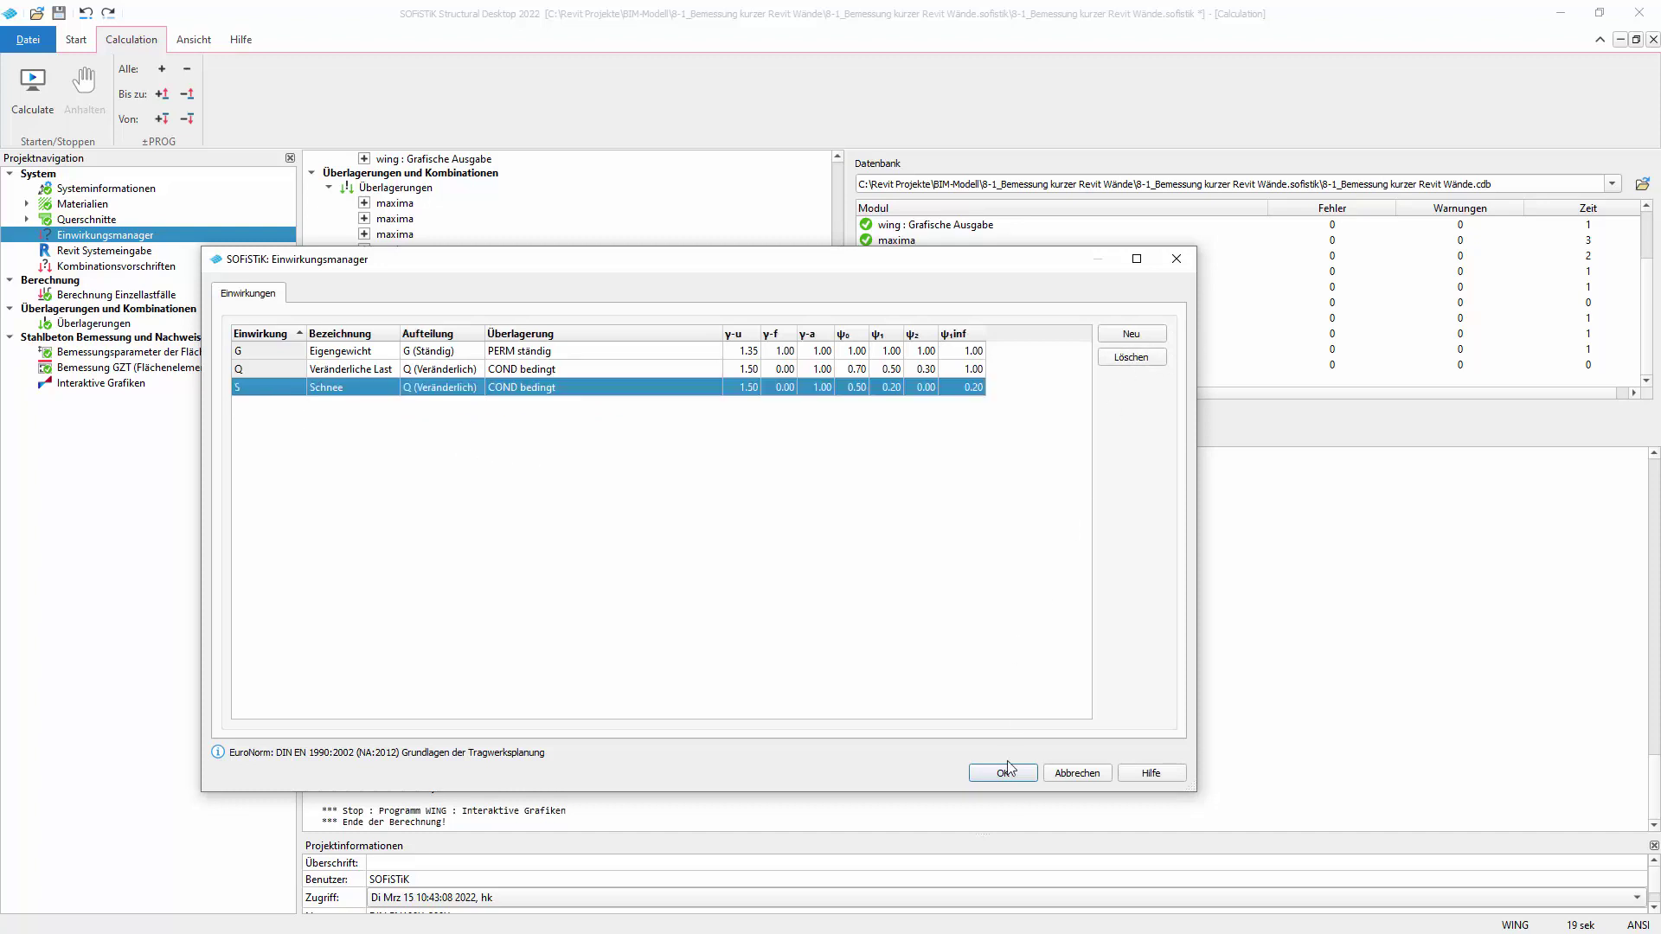
click(1001, 771)
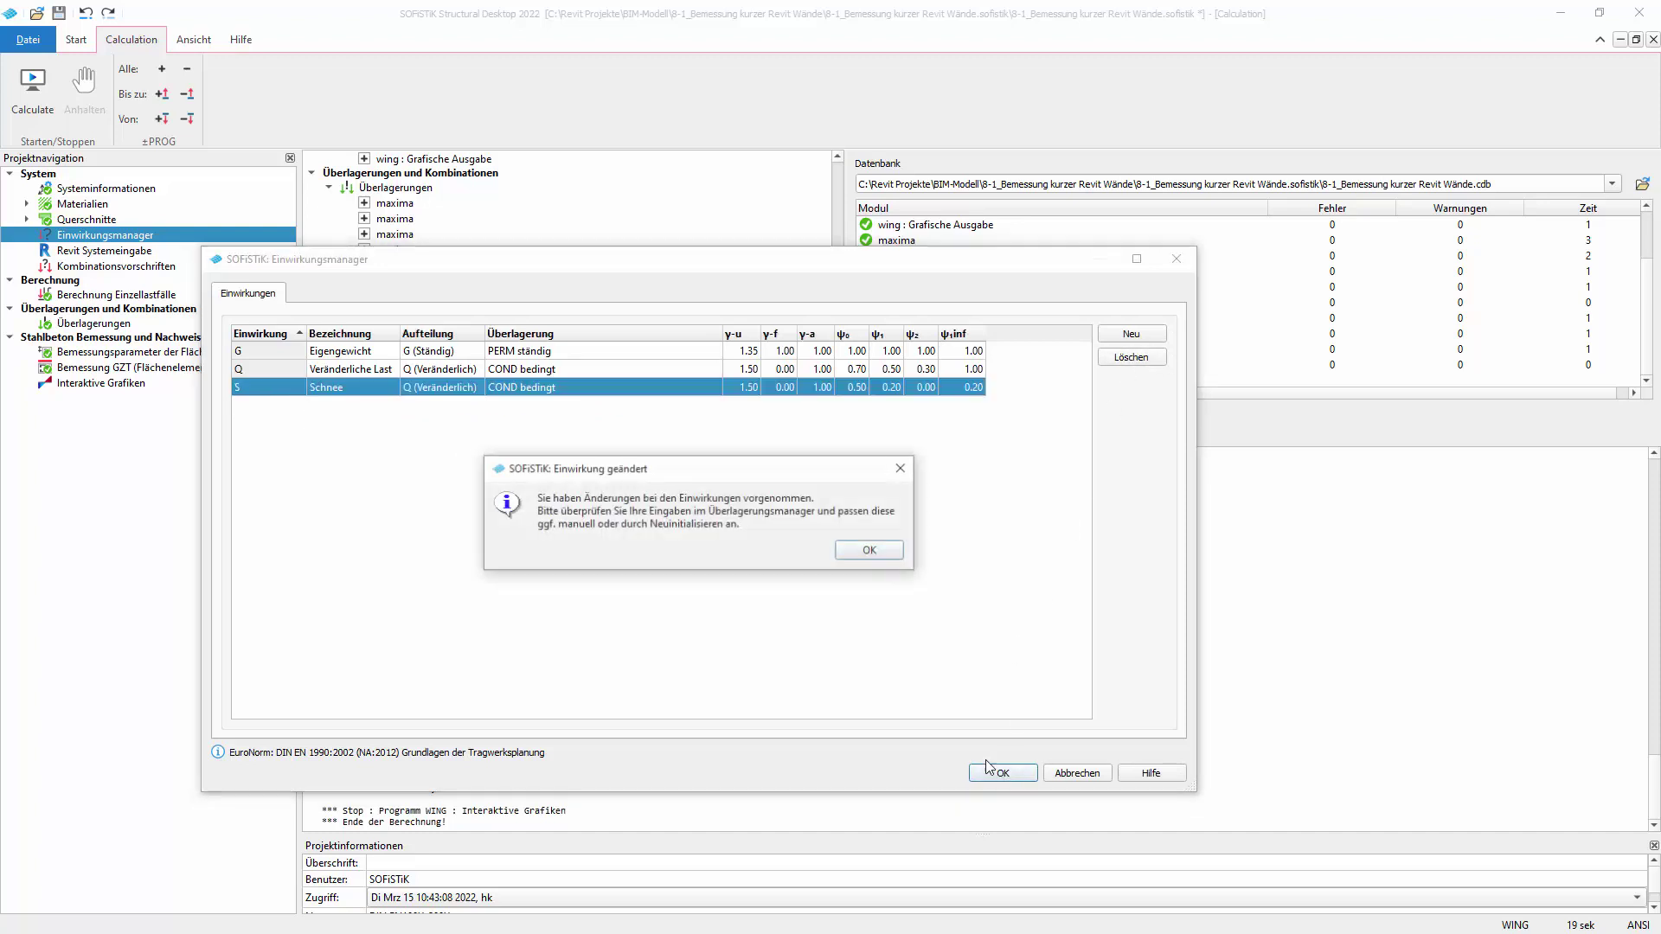
click(881, 553)
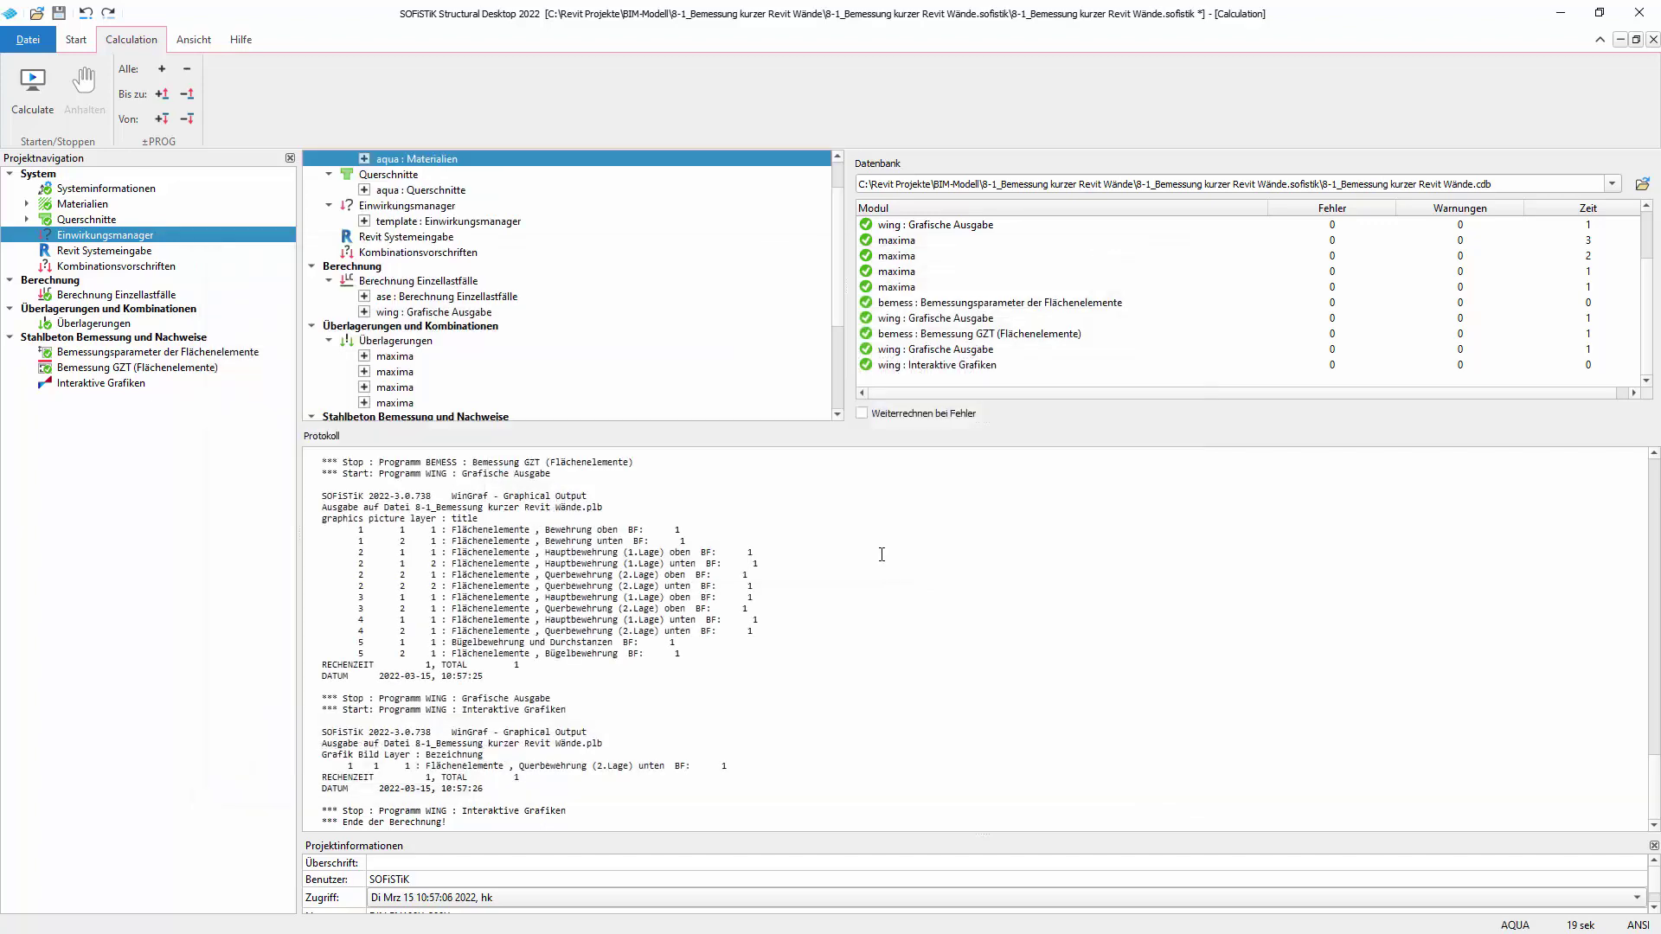
Reinitialise the Kombinationsvorschriften for G, Q and S via 'Alle löschen und neu initialisieren'.
double_click(132, 265)
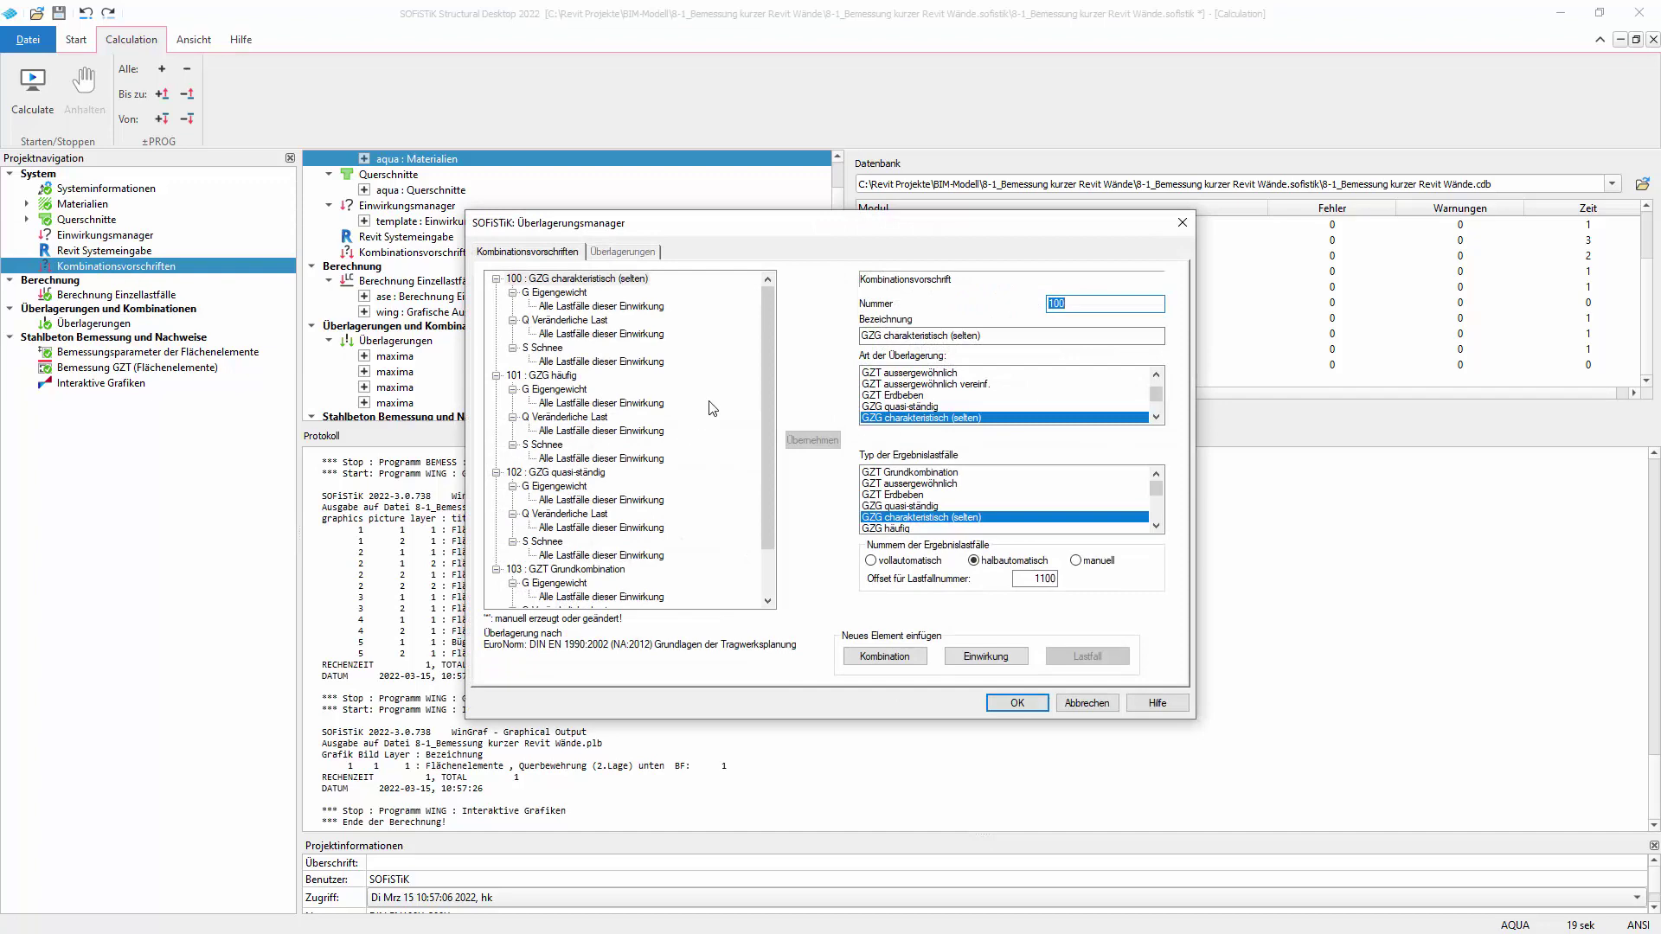
click(637, 528)
right_click(637, 529)
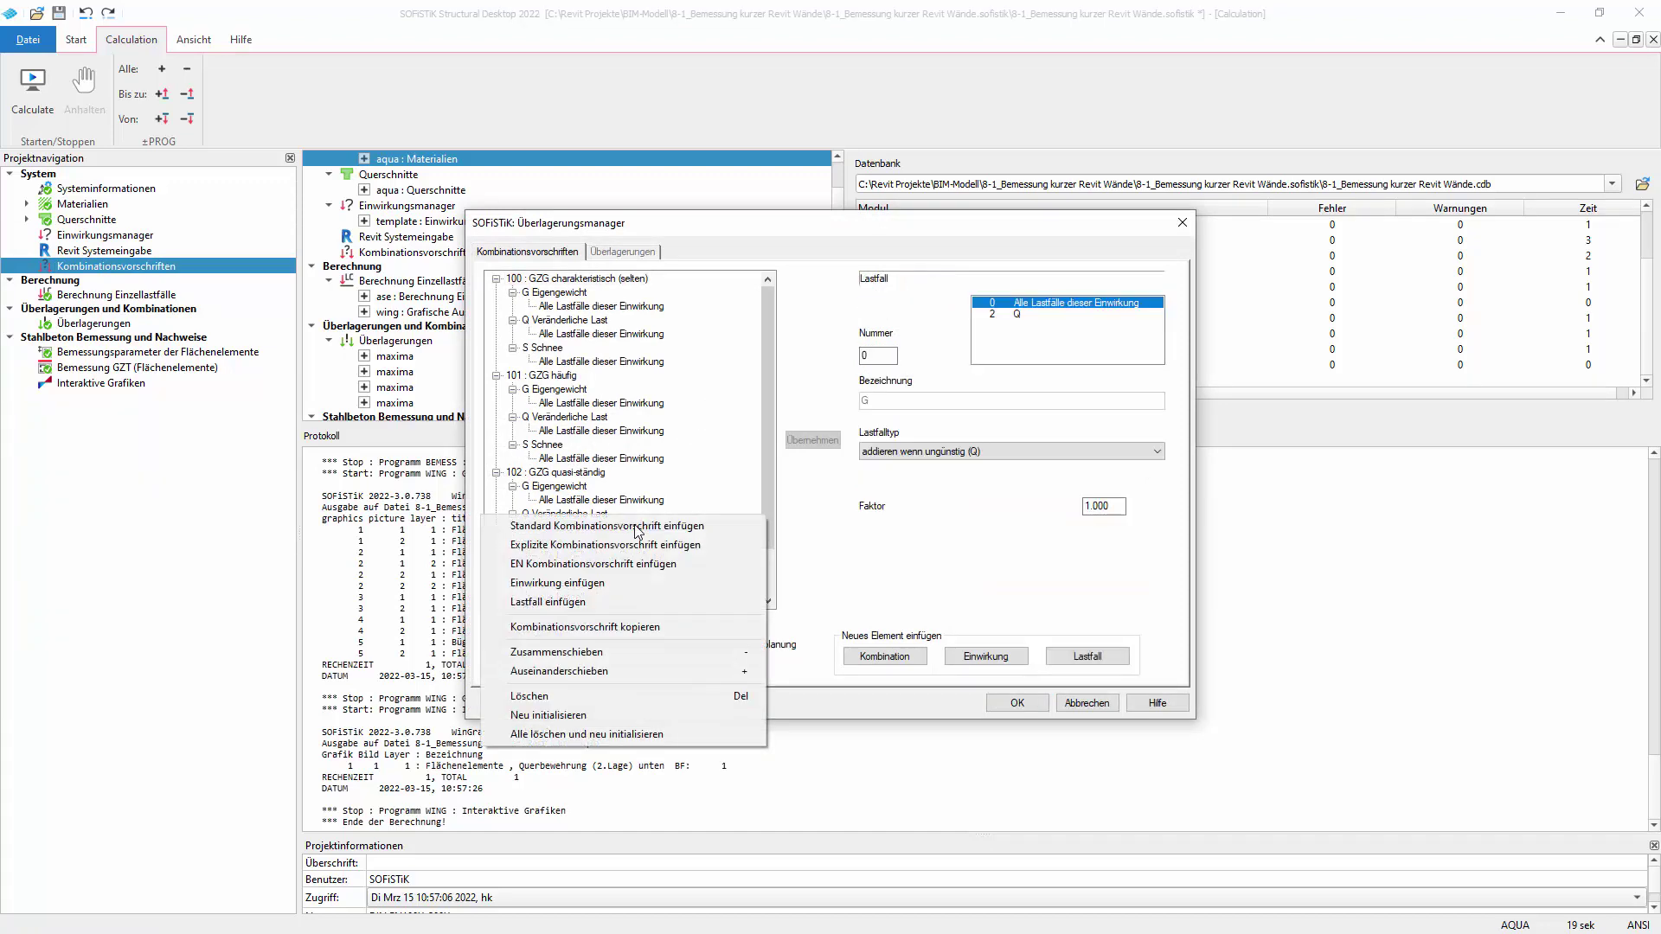
click(609, 737)
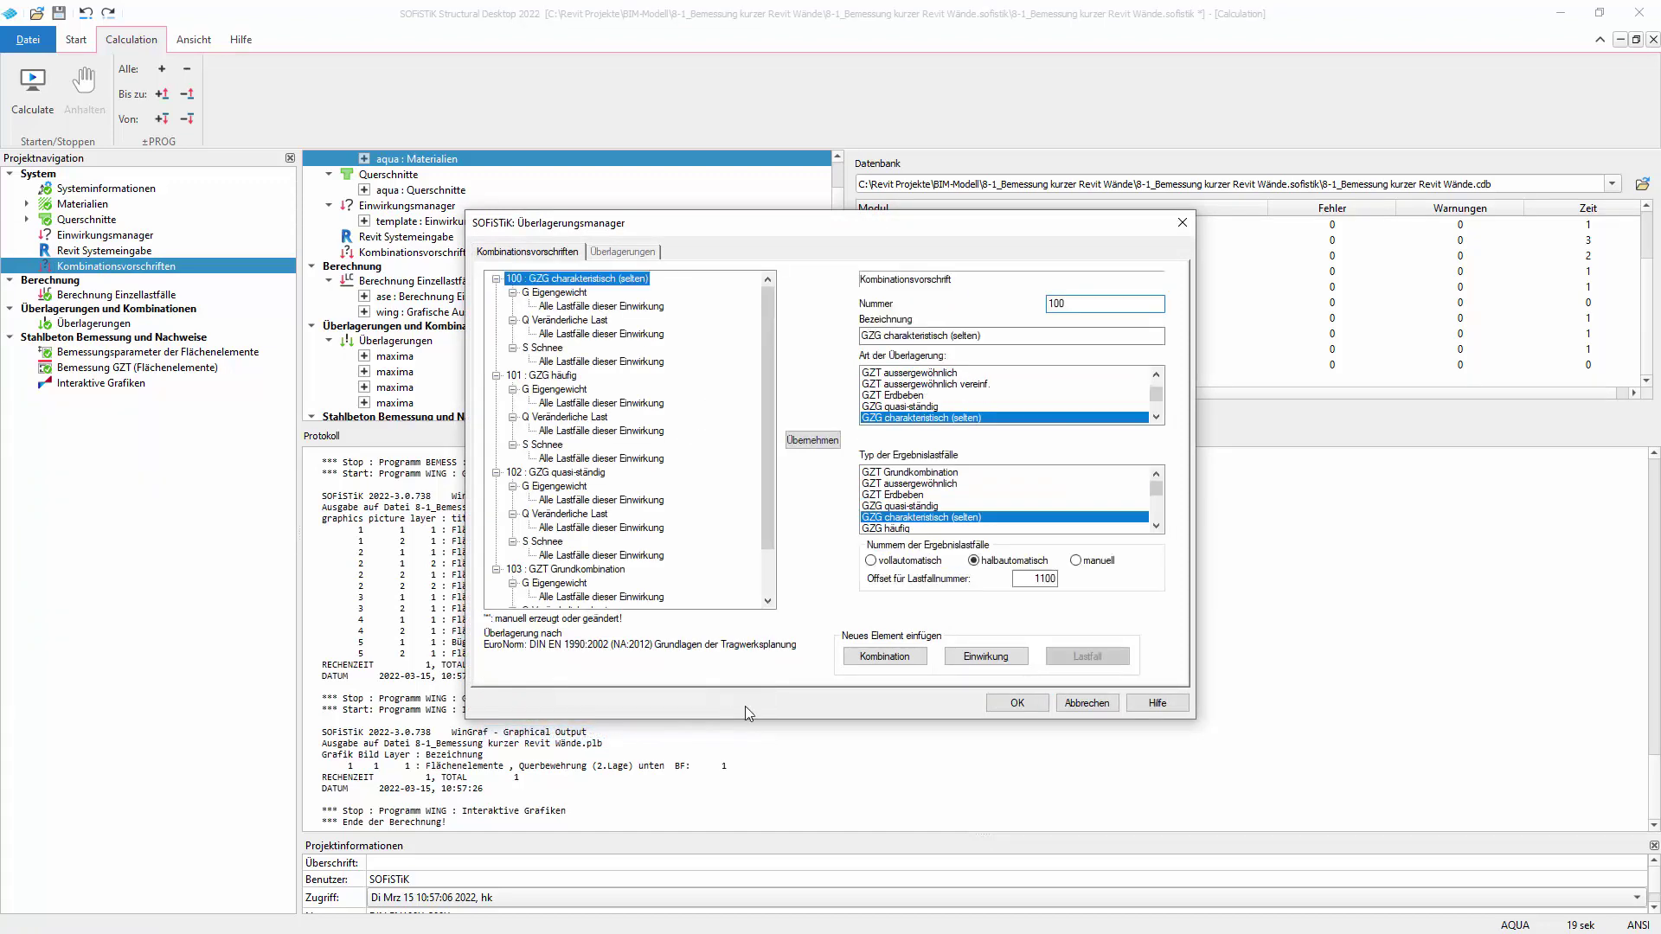
click(1020, 706)
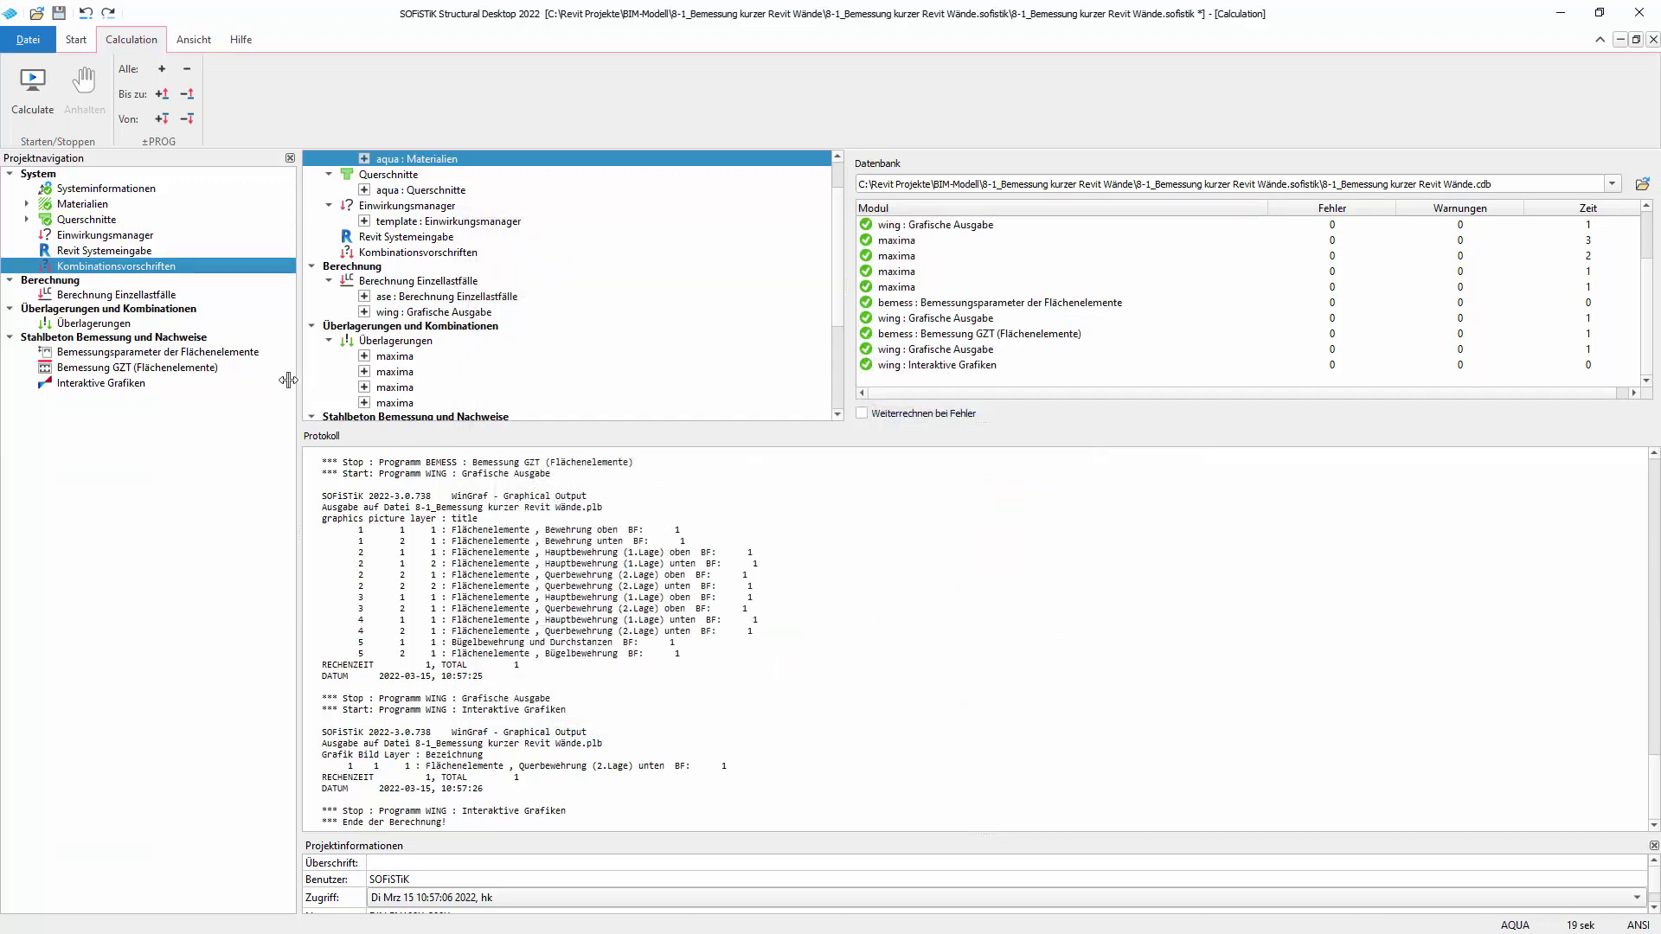
double_click(108, 295)
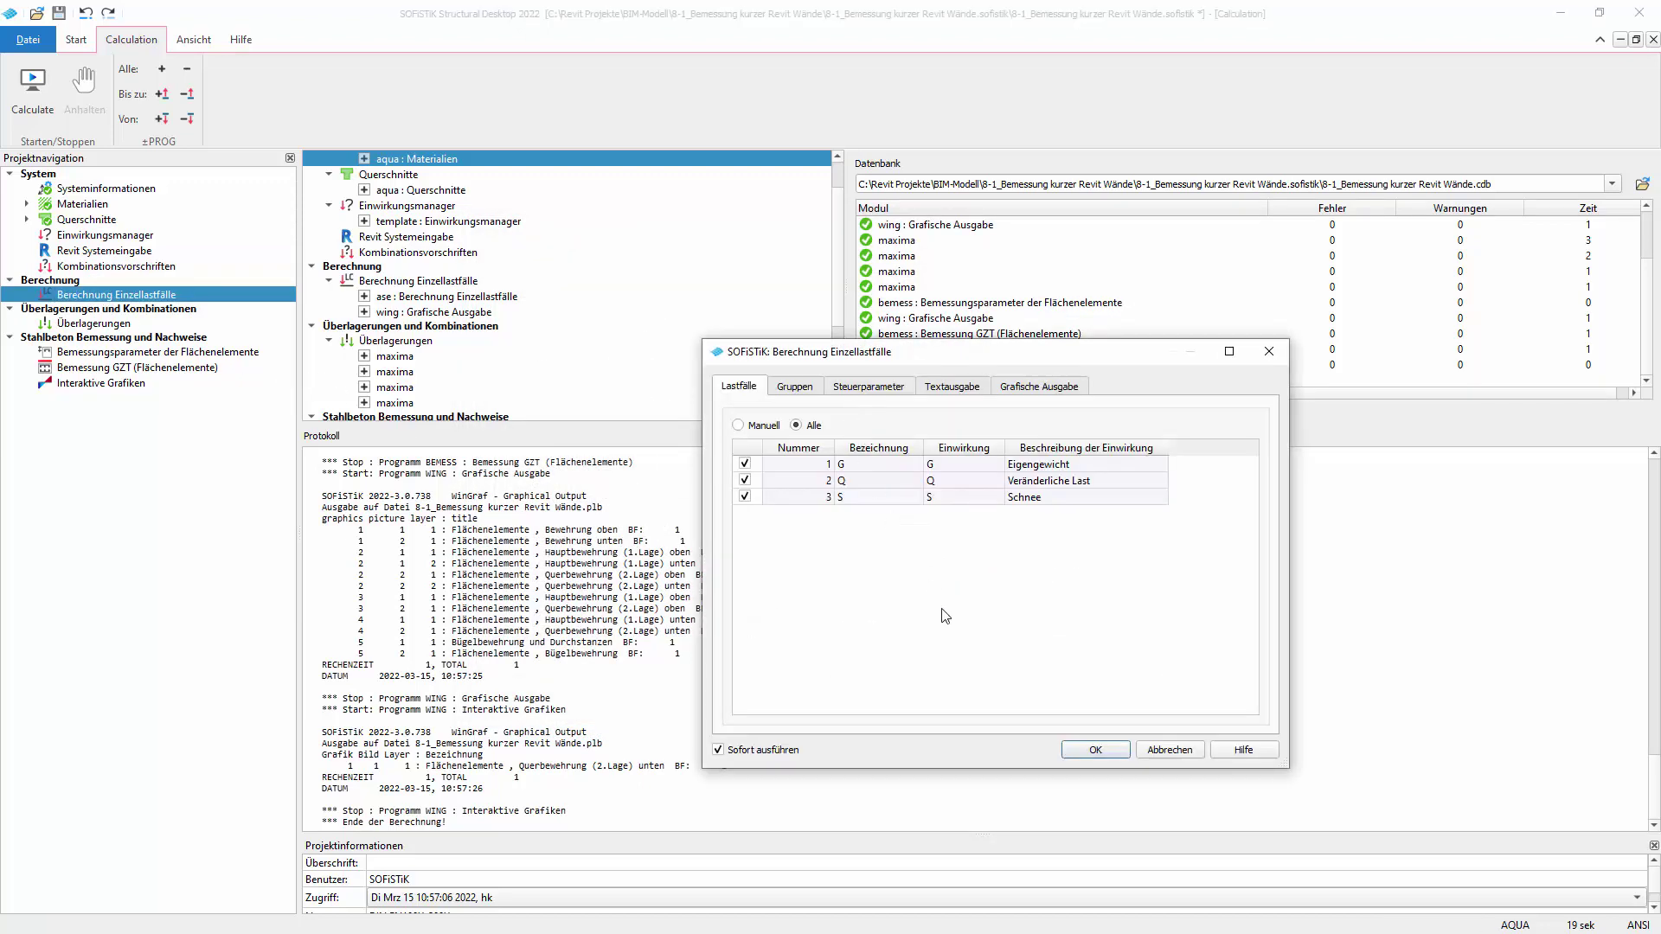
Run the ASE single load case analysis for G, Q and S and open the Überlagerungsmanager.
click(1095, 750)
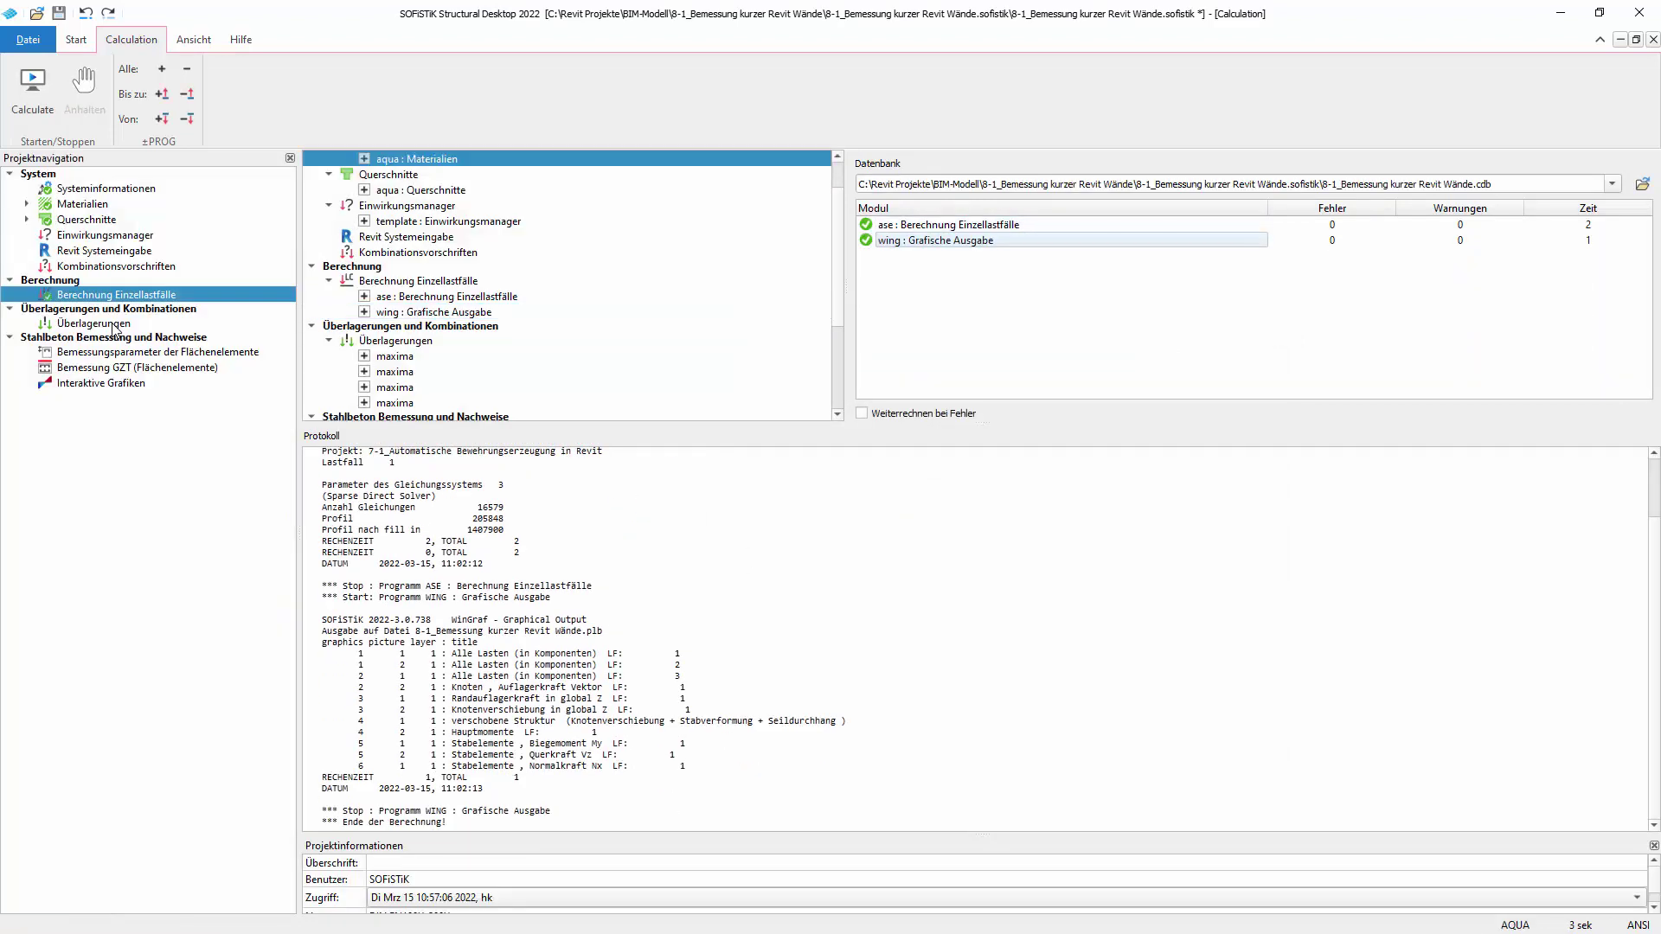
double_click(112, 324)
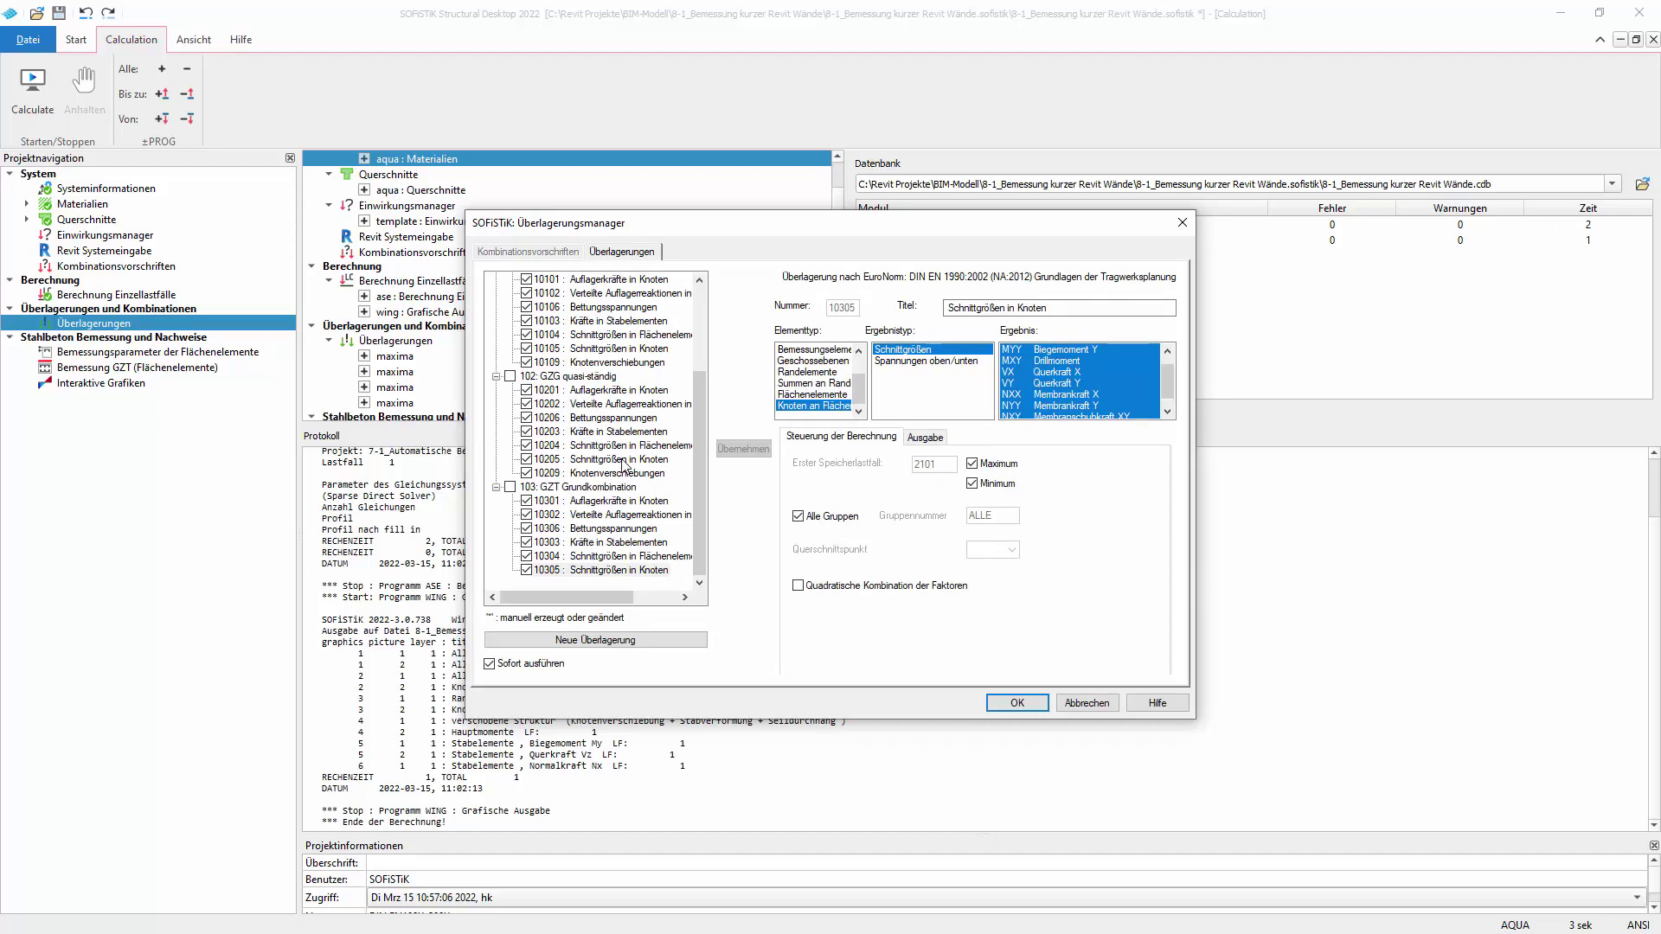
Reinitialise the superpositions to include design element forces and run the MAXIMA calculation.
scroll(624, 465, up, 3)
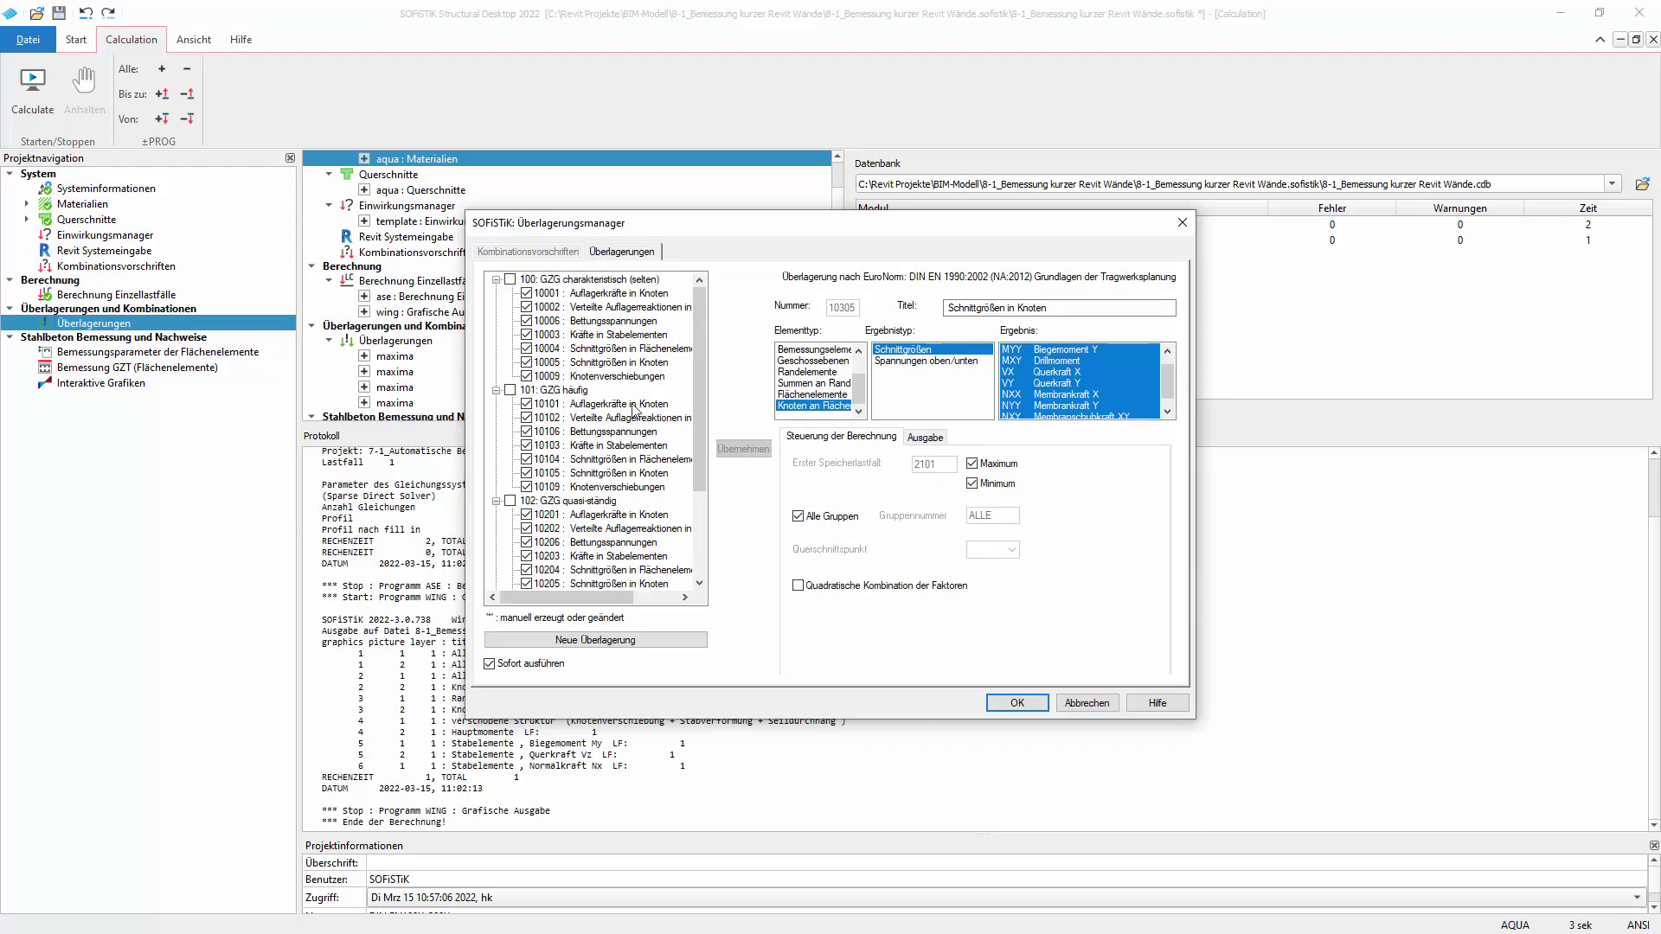
right_click(617, 382)
click(620, 420)
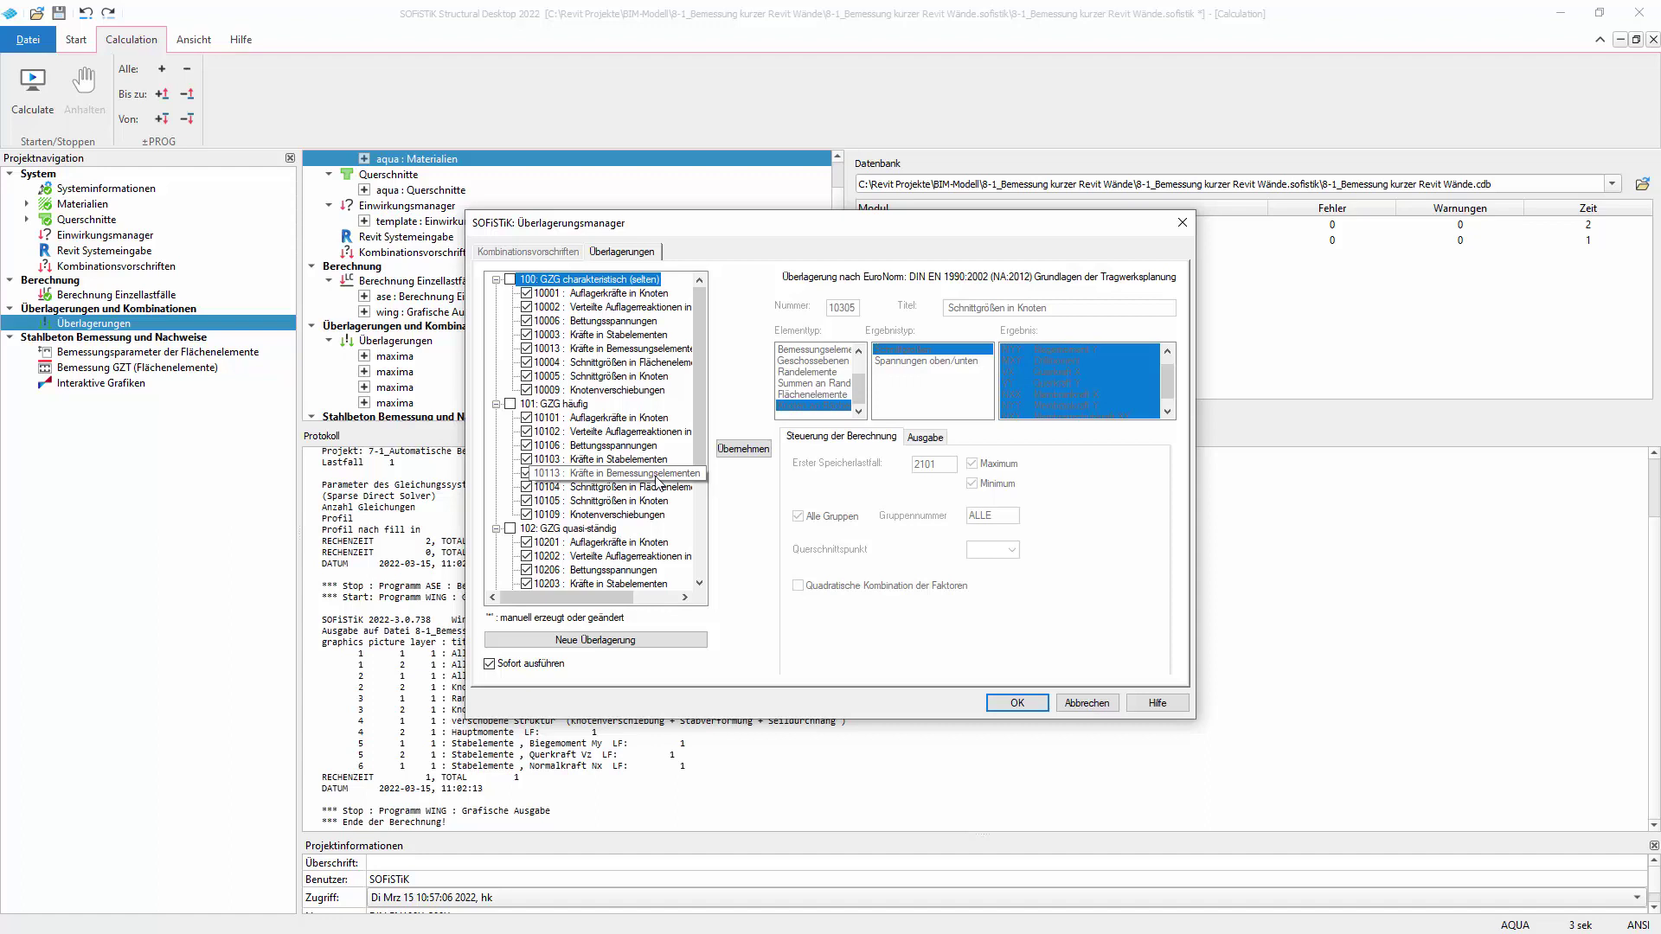
scroll(657, 481, down, 1)
scroll(653, 489, down, 1)
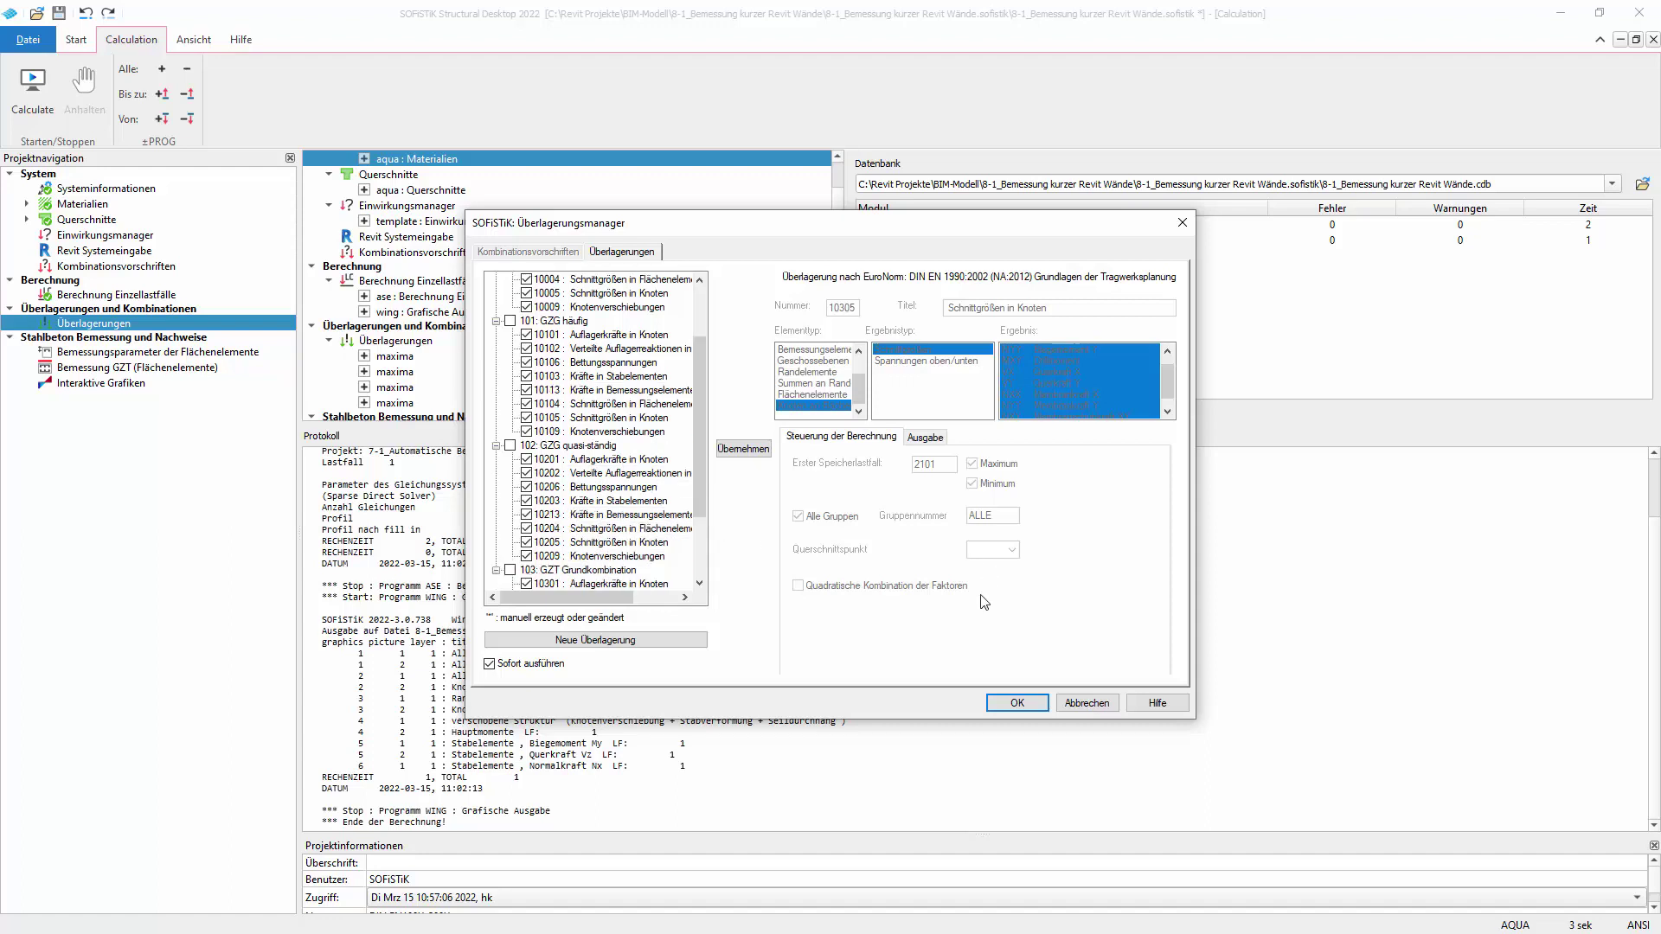
click(1020, 704)
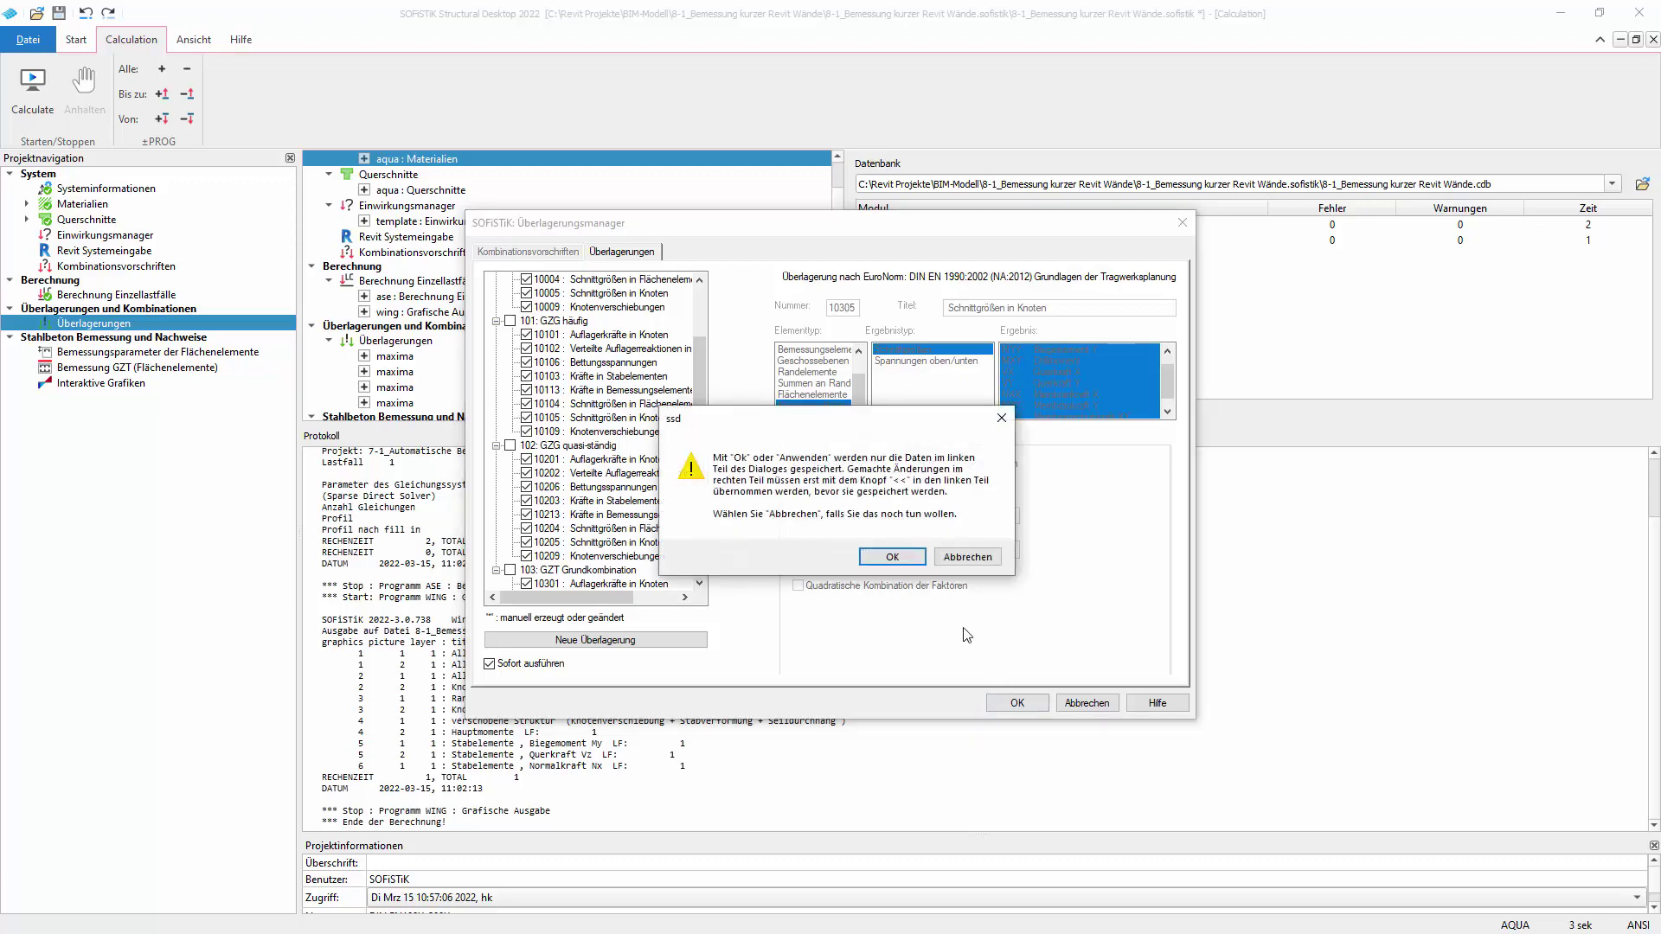
click(895, 556)
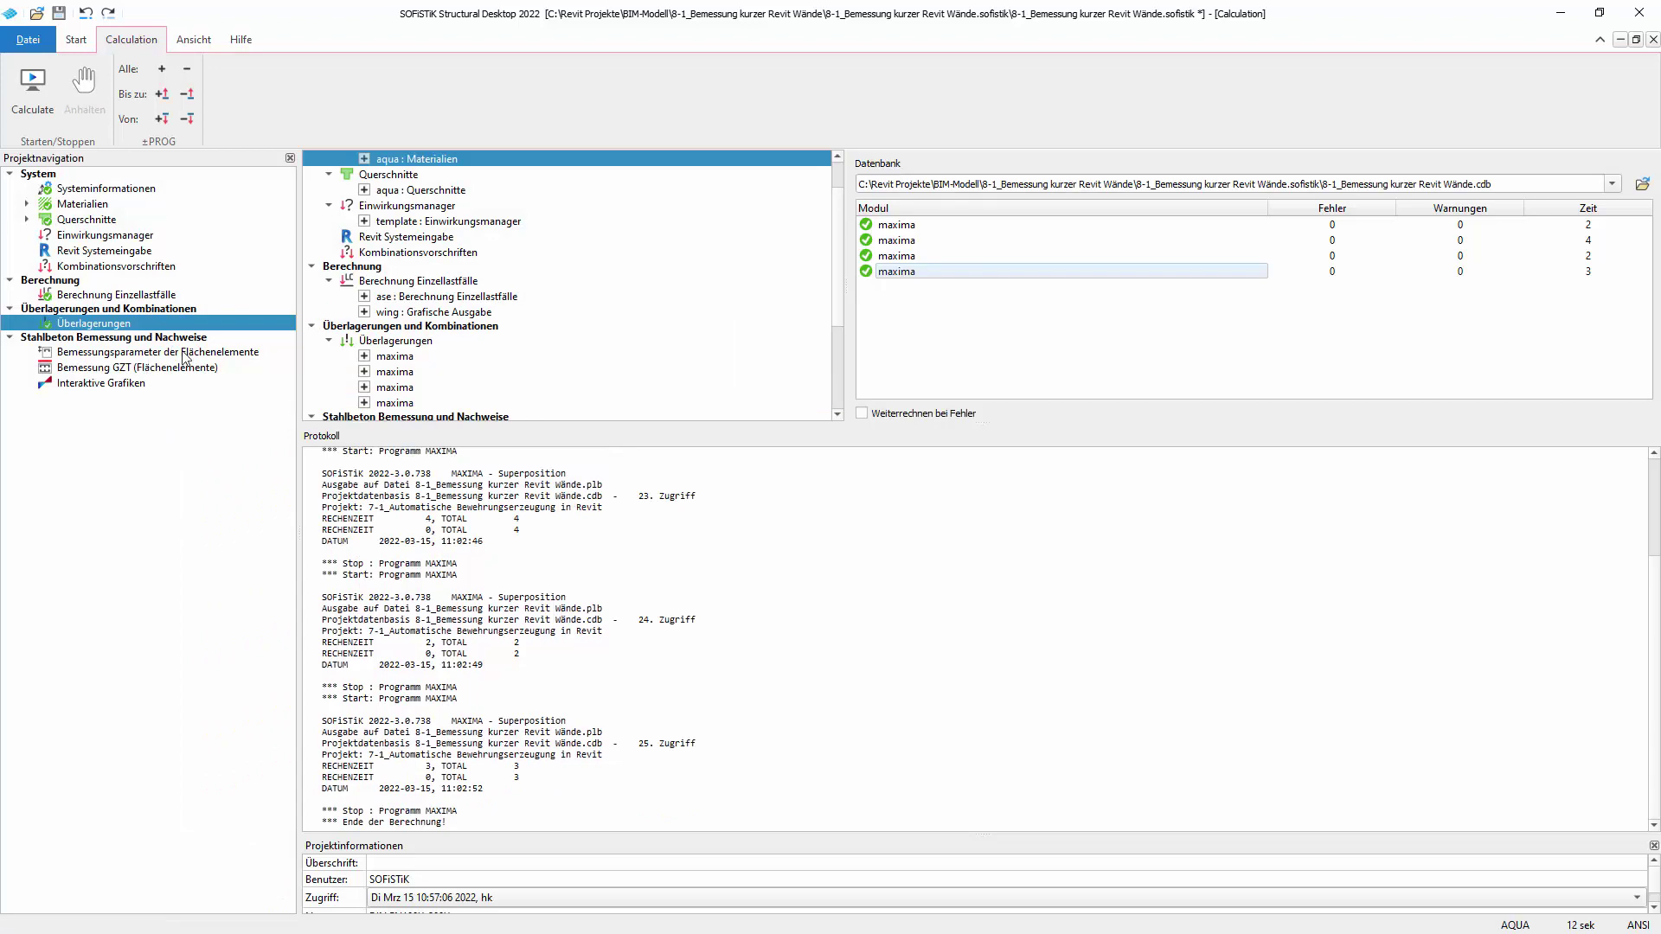
Rerun Bemessungsparameter der Flächenelemente and then Bemessung GZT (Flächenelemente).
double_click(184, 354)
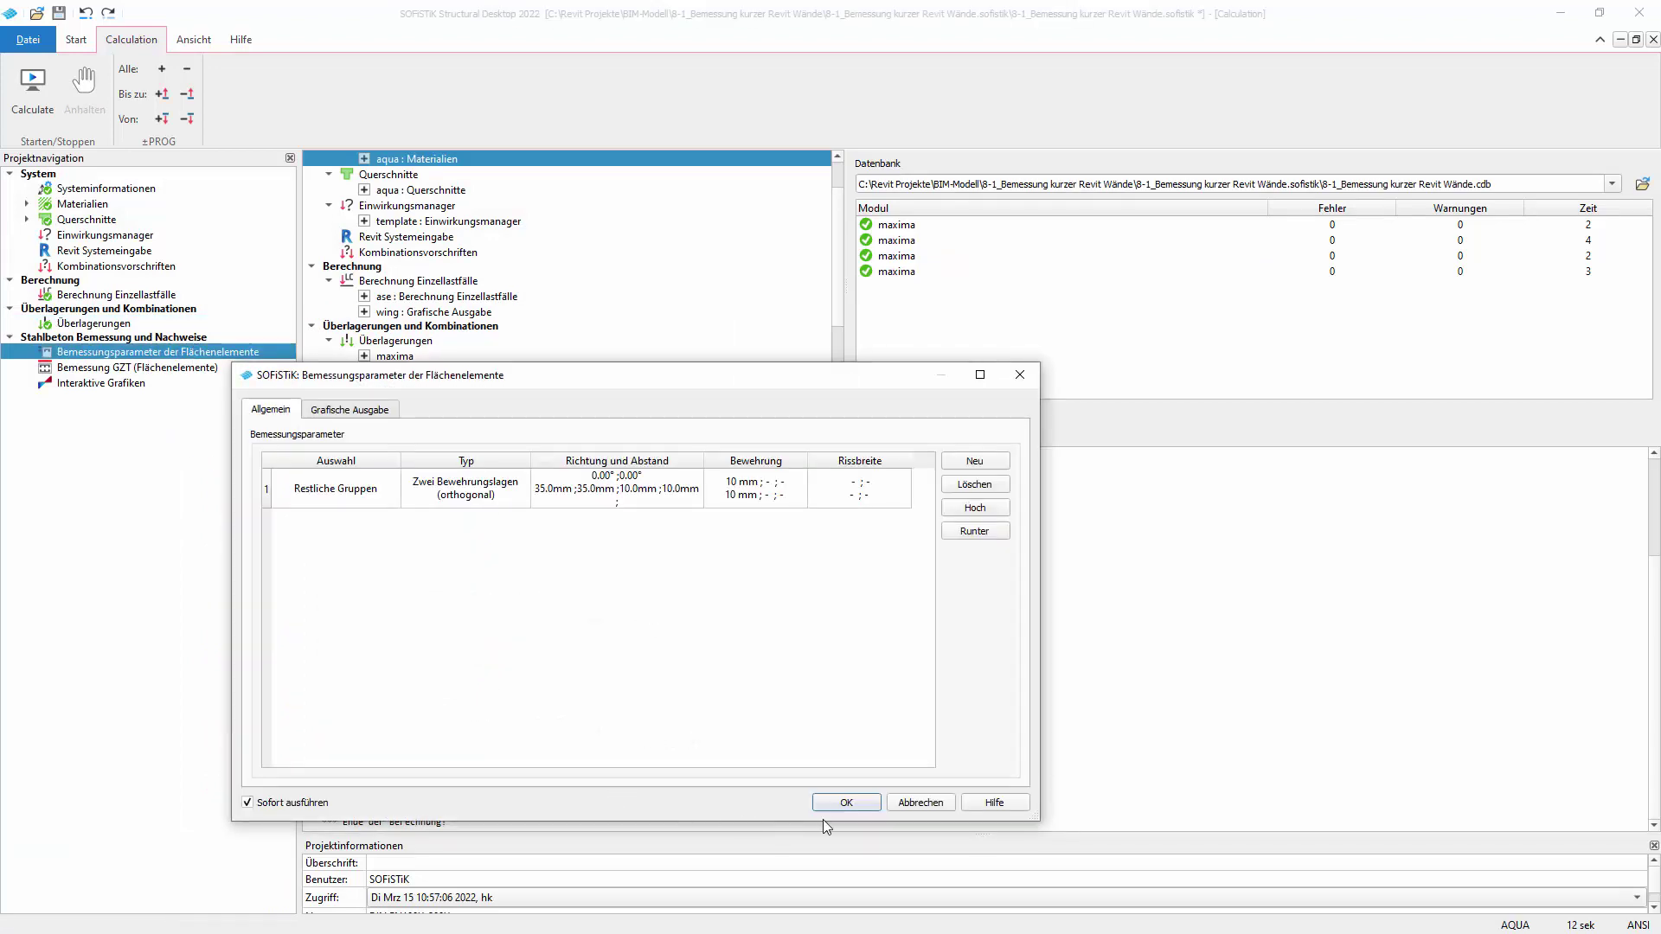
click(829, 803)
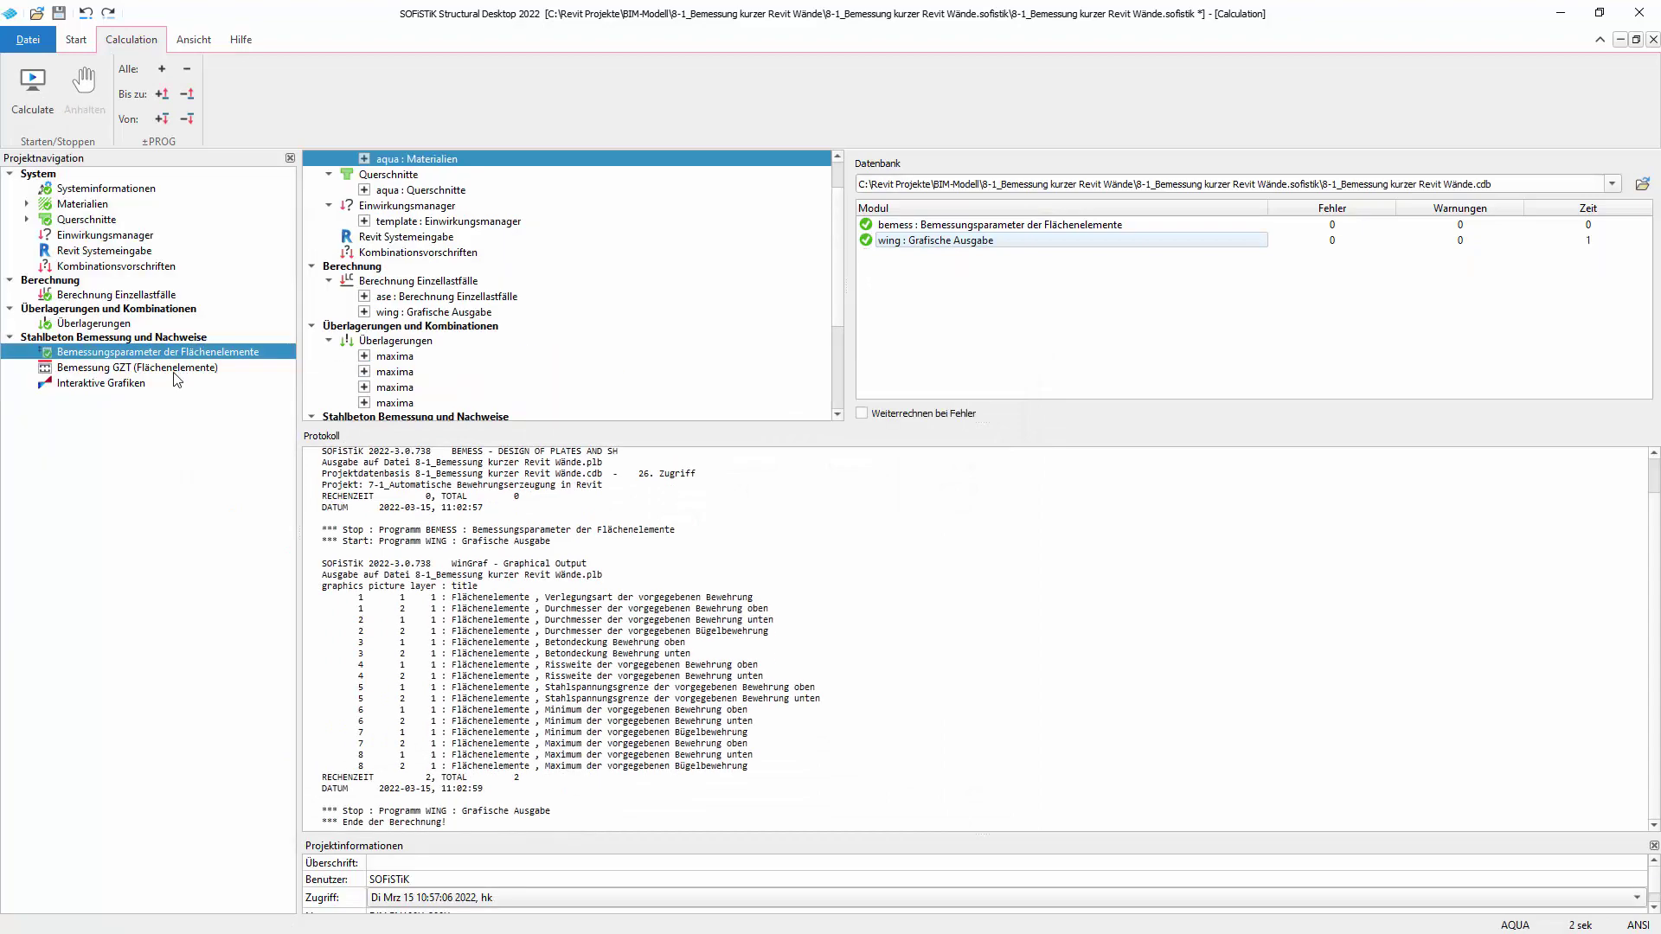
click(175, 371)
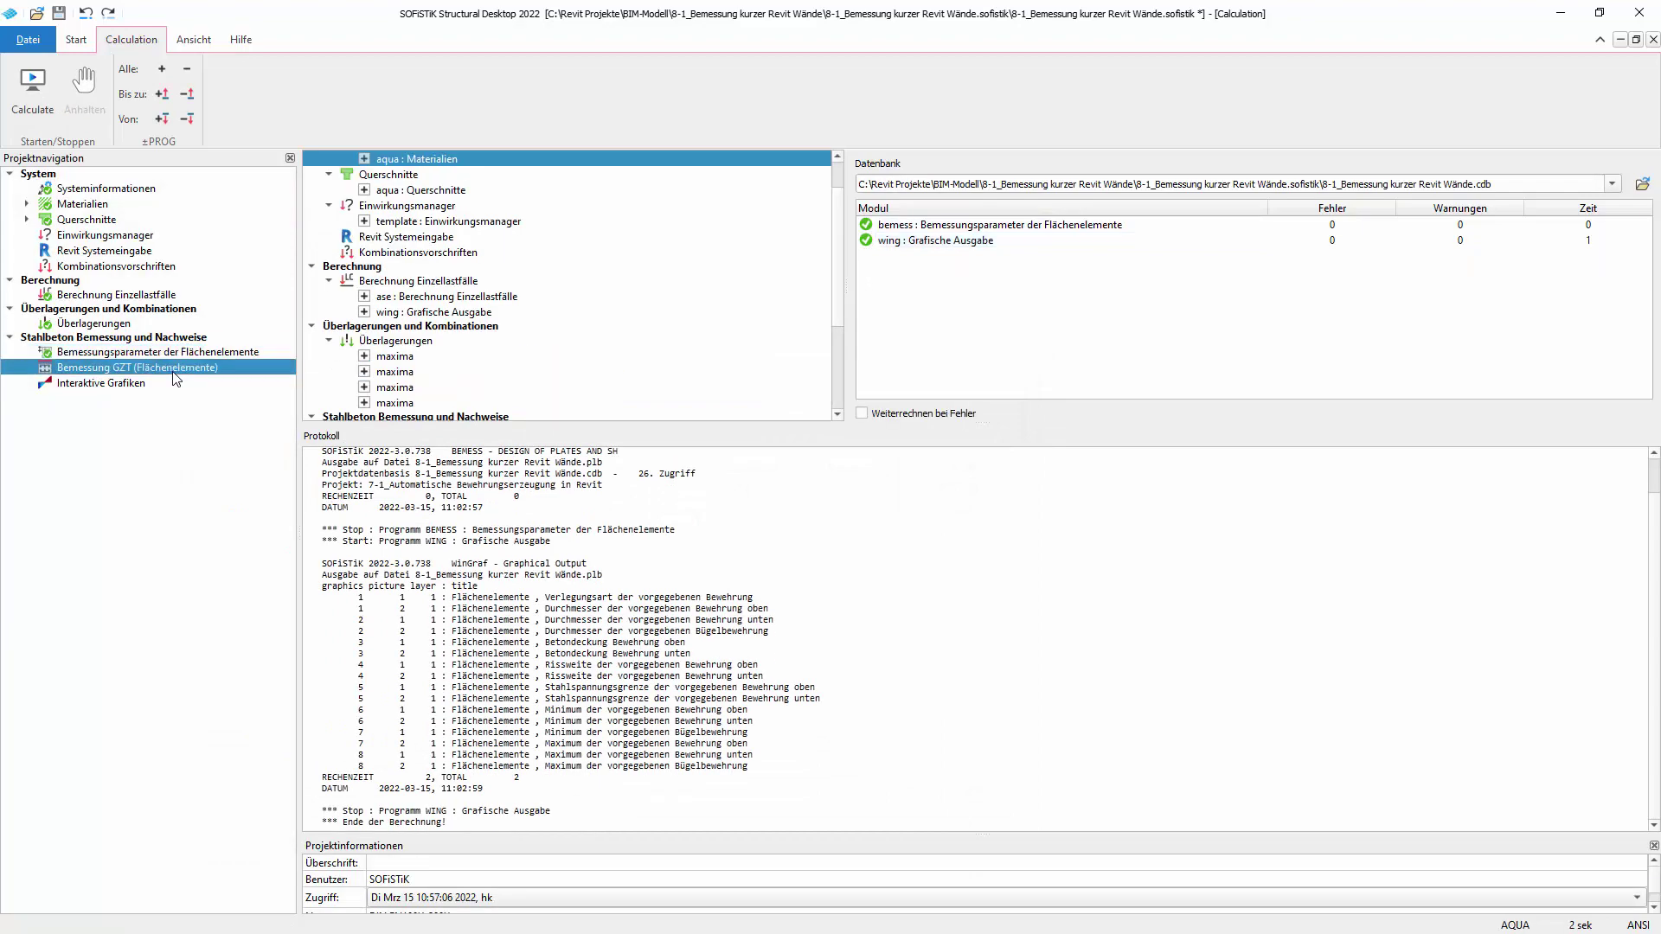
double_click(176, 376)
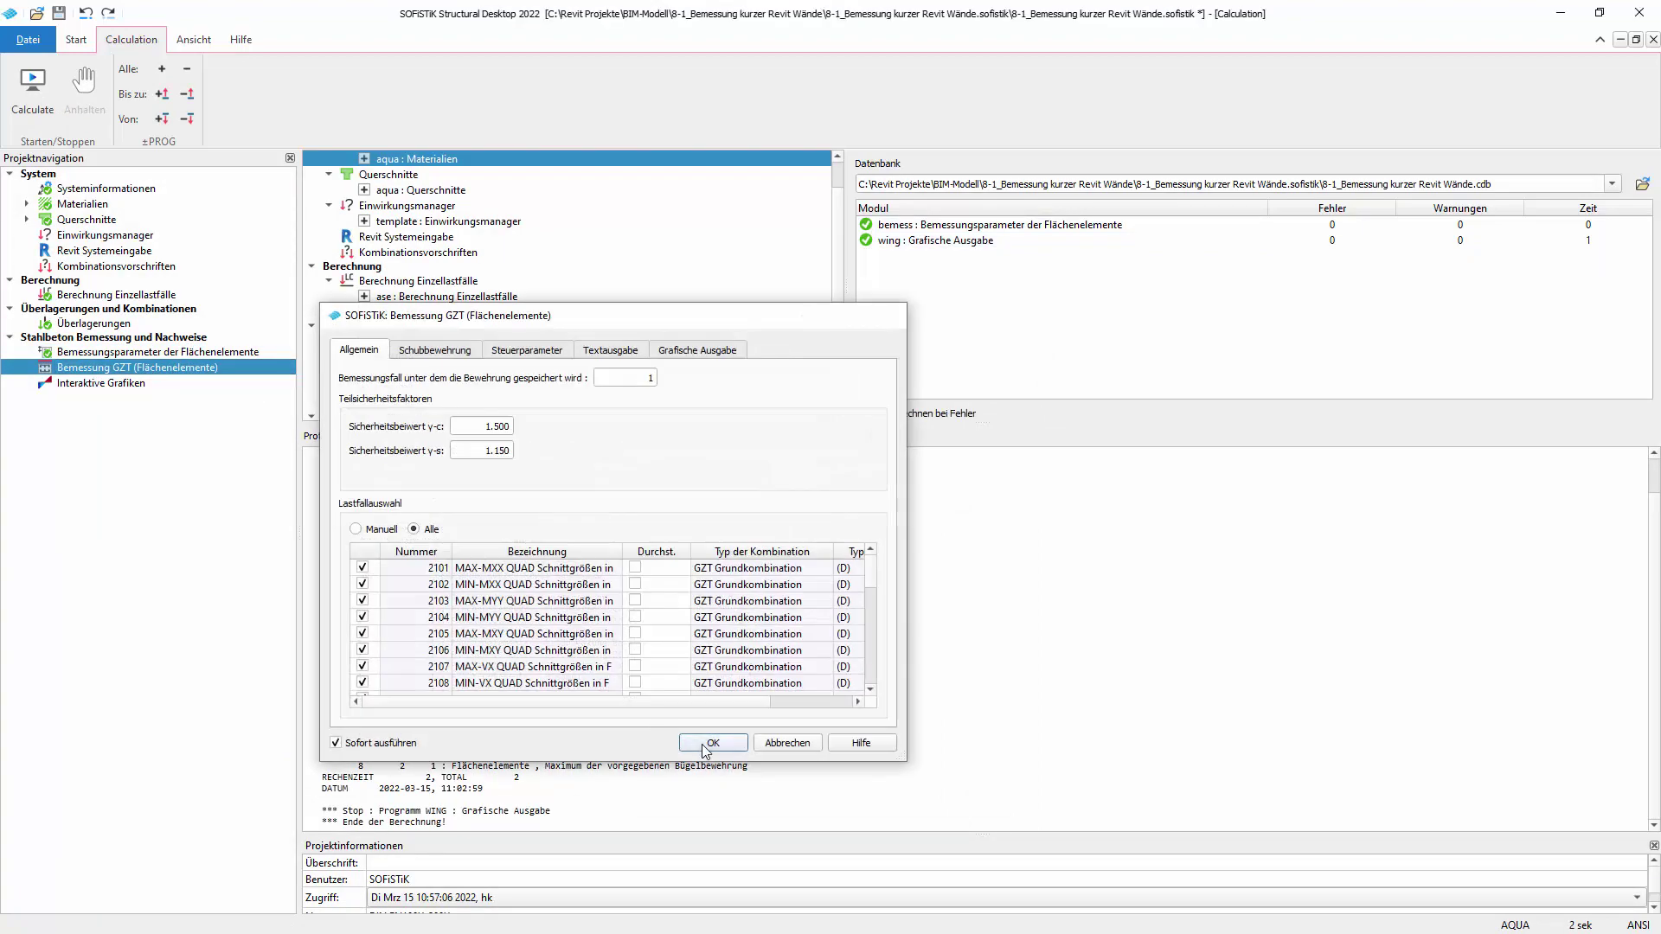
click(712, 744)
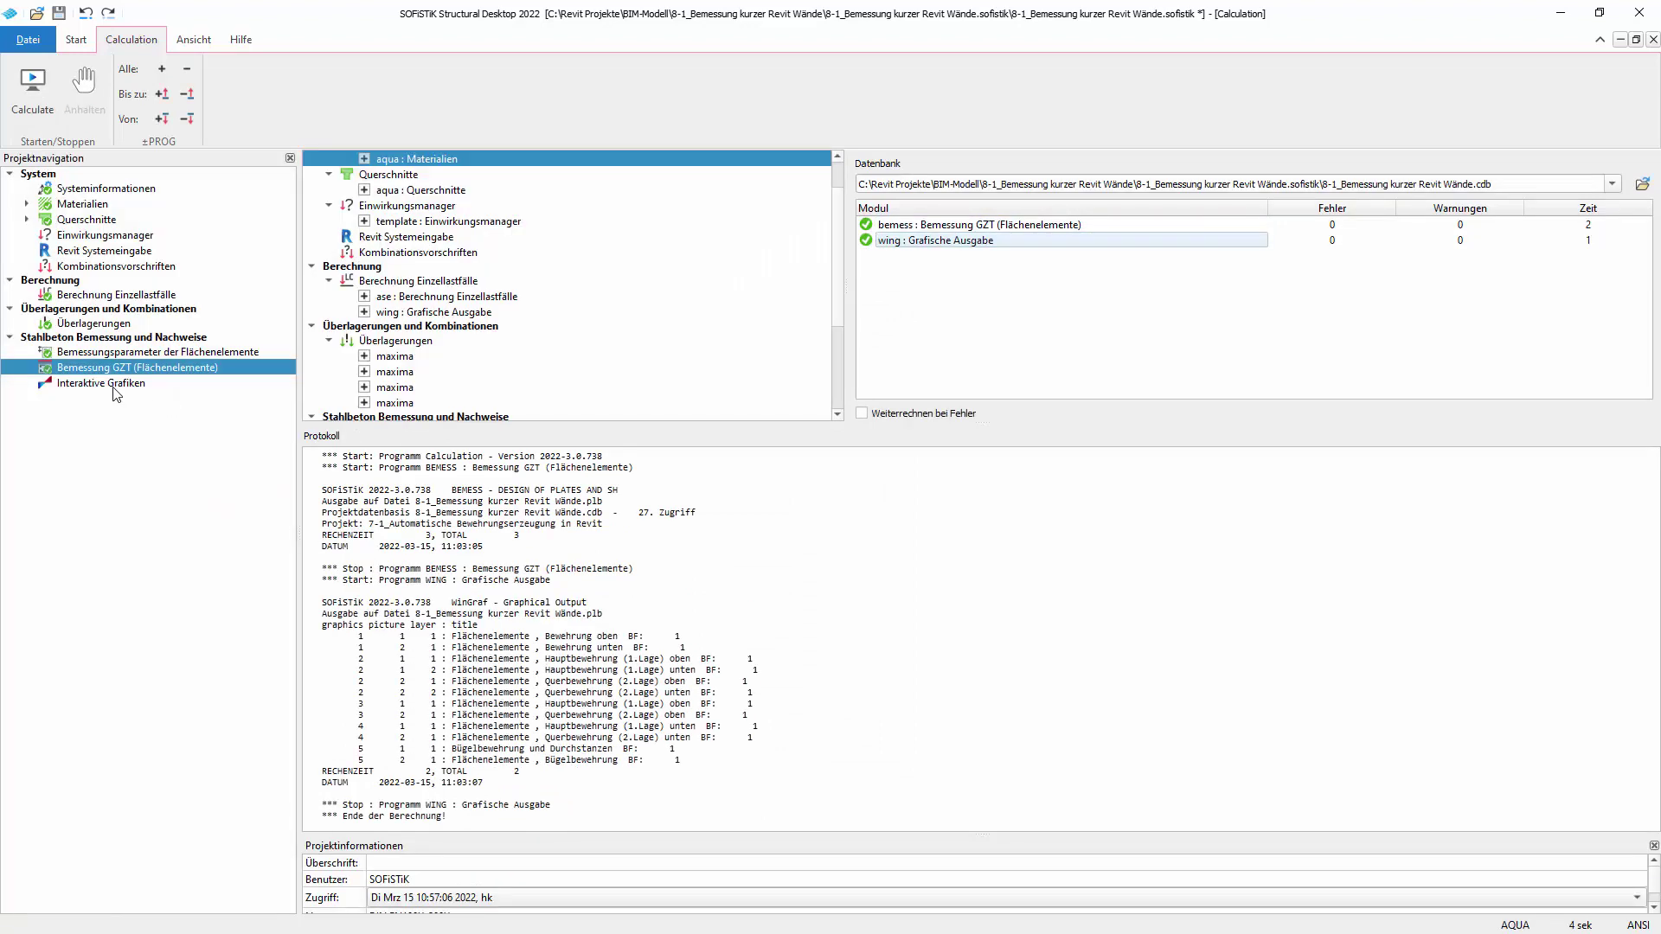
double_click(113, 388)
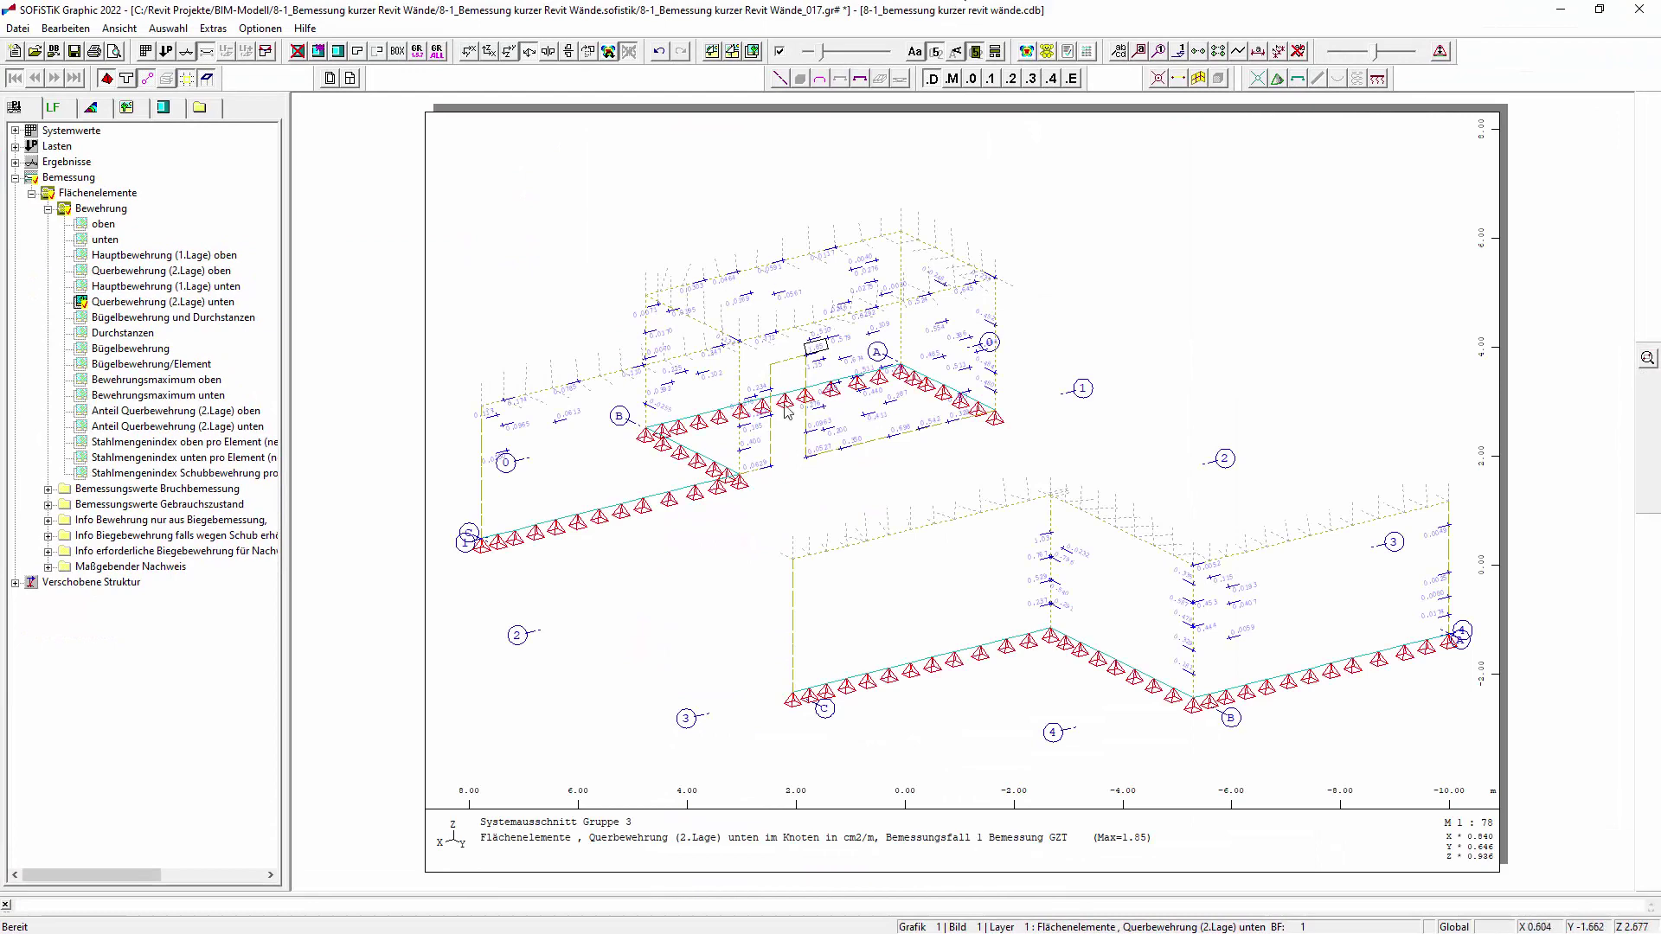
click(1637, 11)
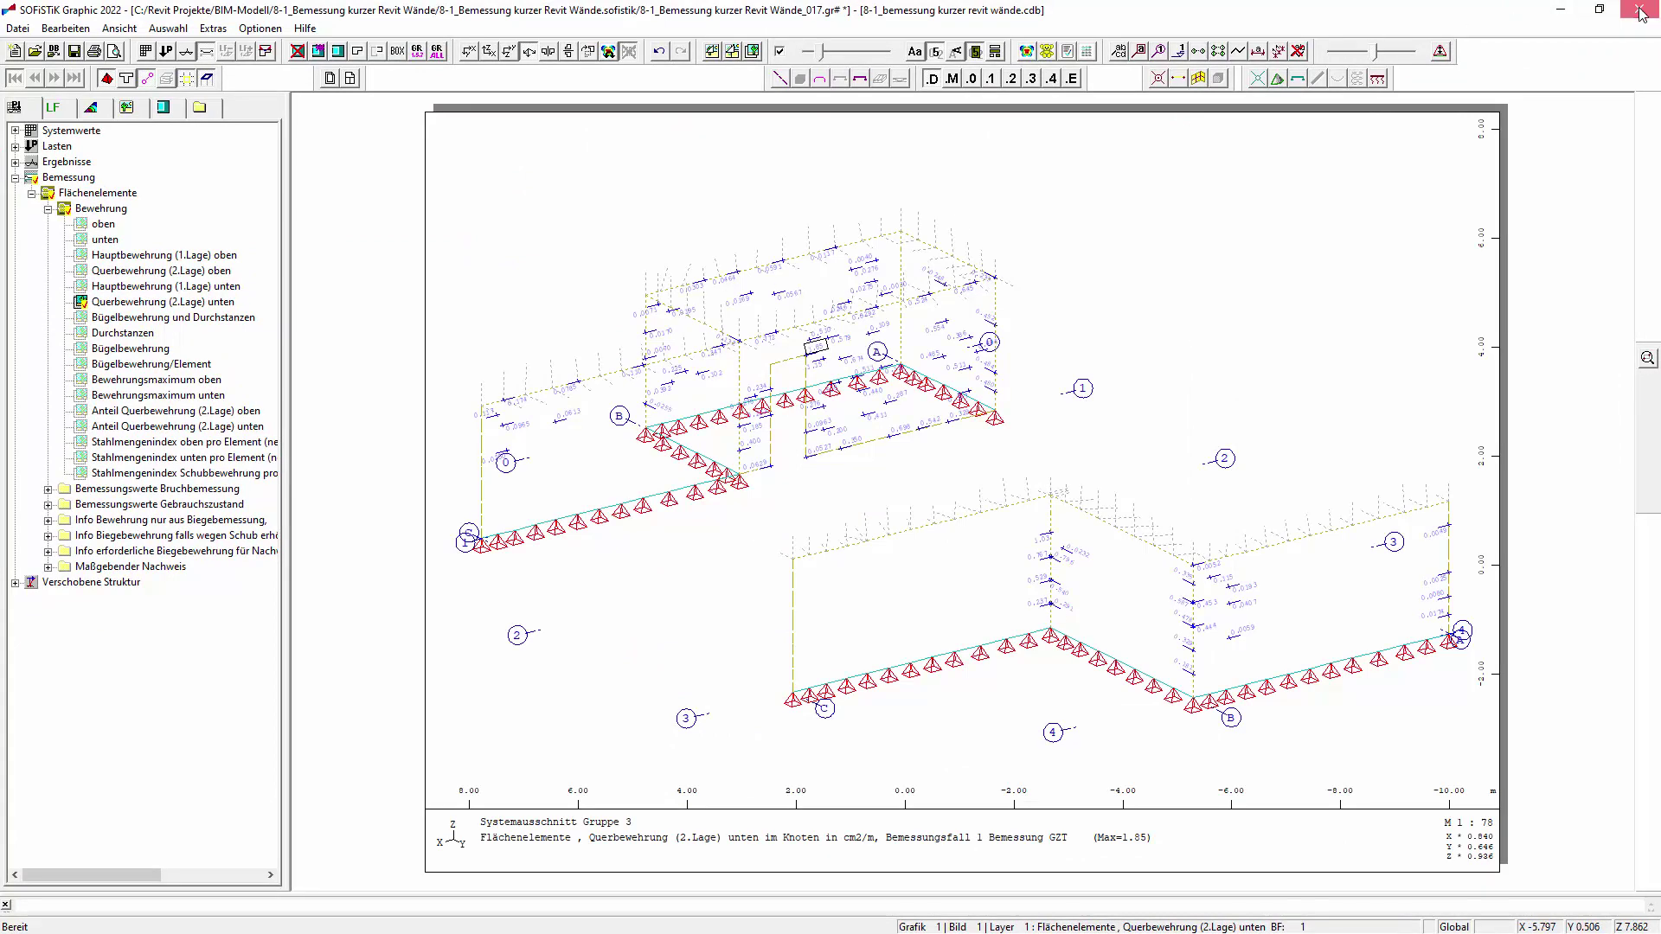
click(848, 515)
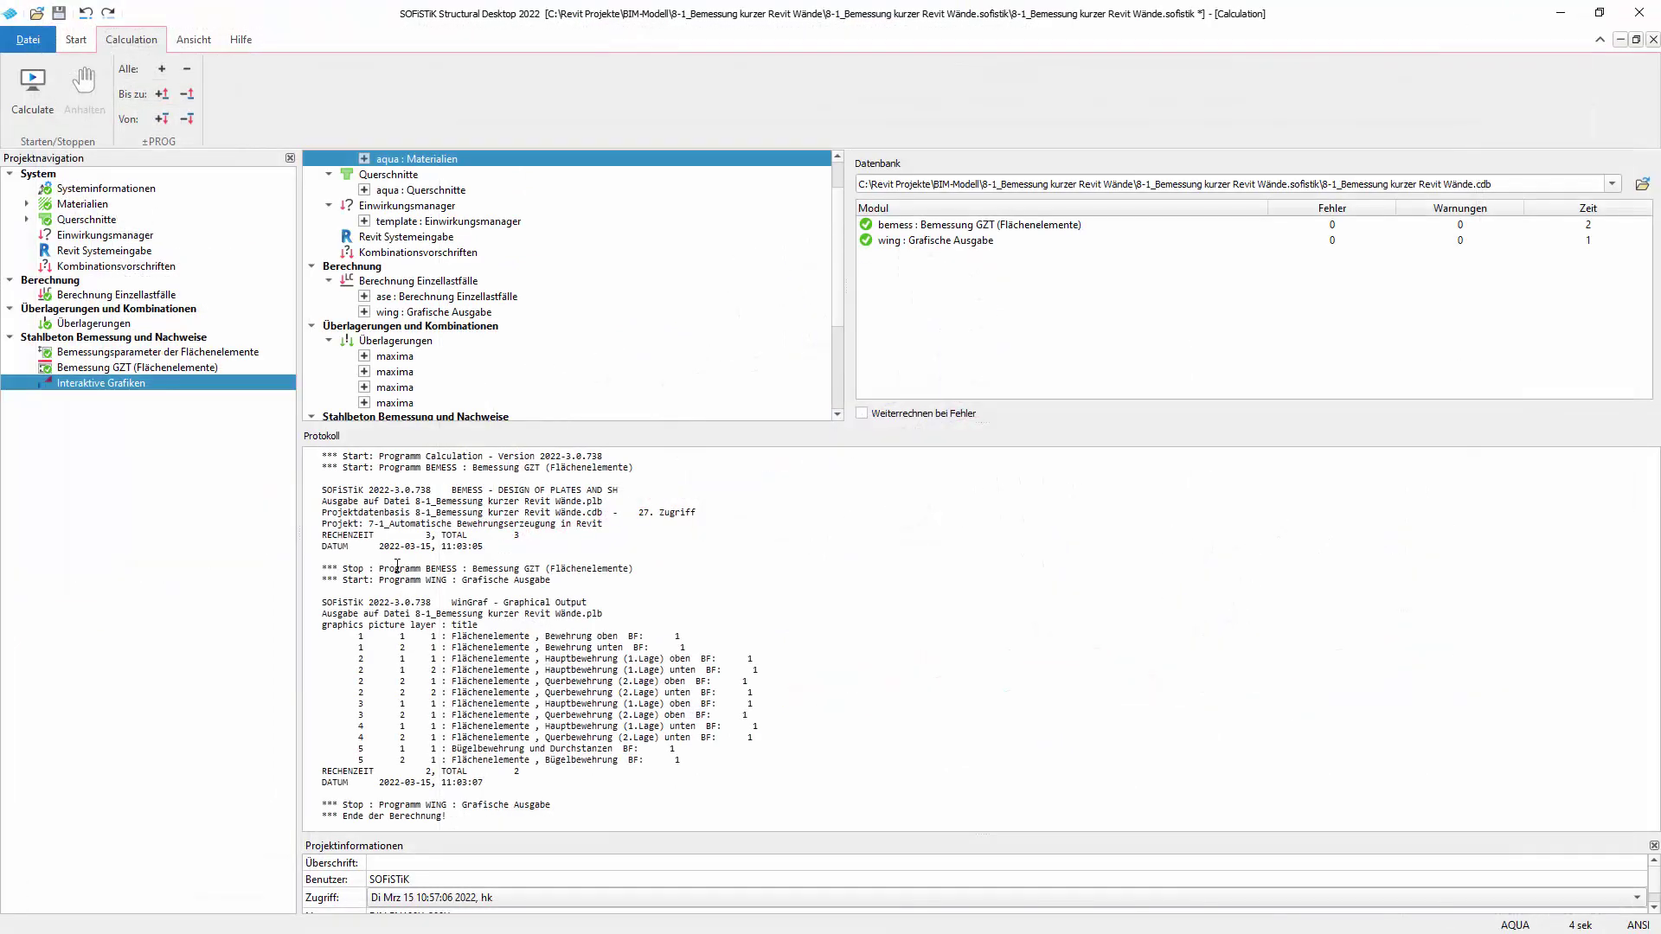
Add a new Bemessung GZT (Bemessungselemente) task for design elements to the project.
right_click(117, 480)
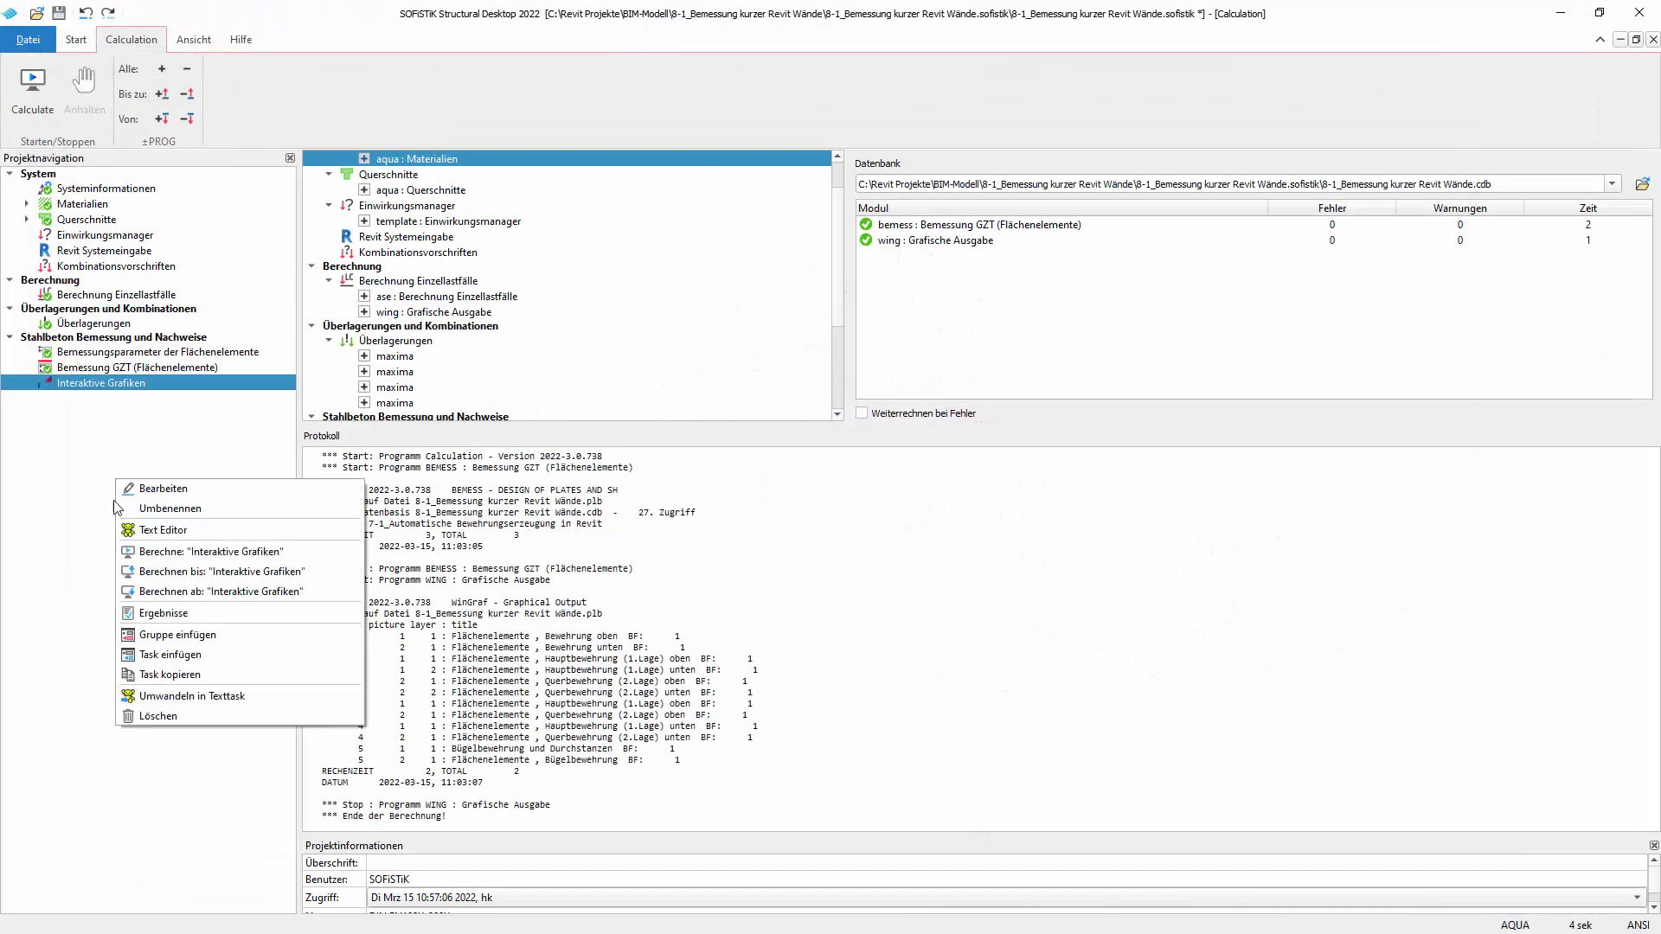
click(218, 668)
scroll(543, 516, down, 5)
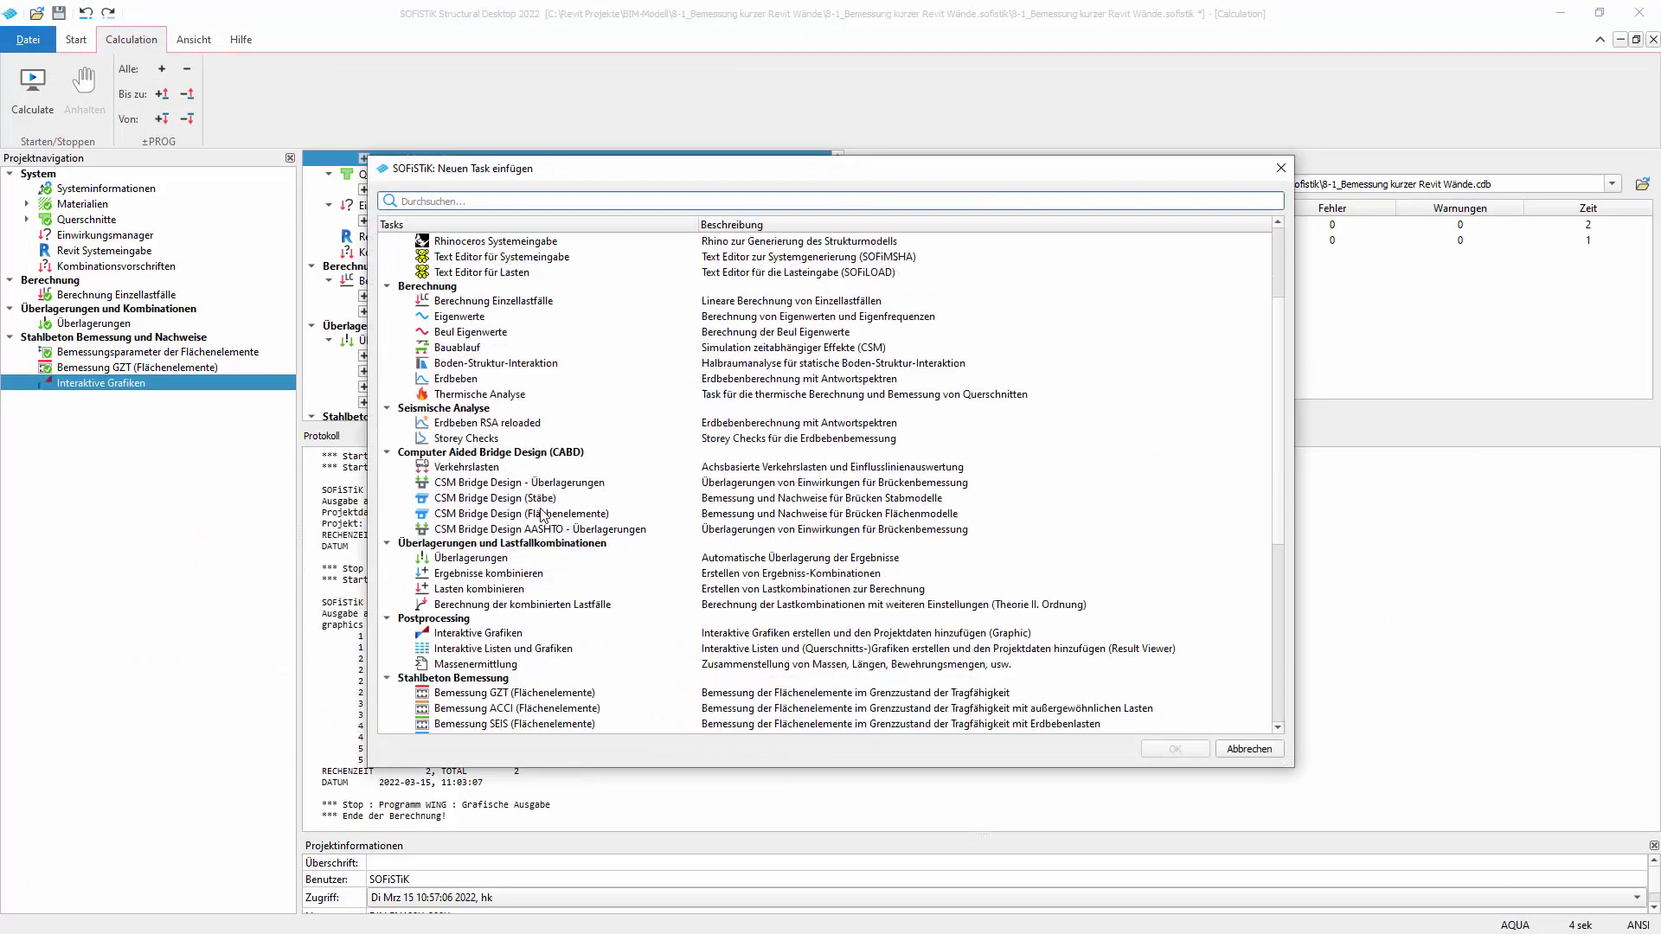
scroll(543, 516, down, 5)
scroll(544, 516, down, 2)
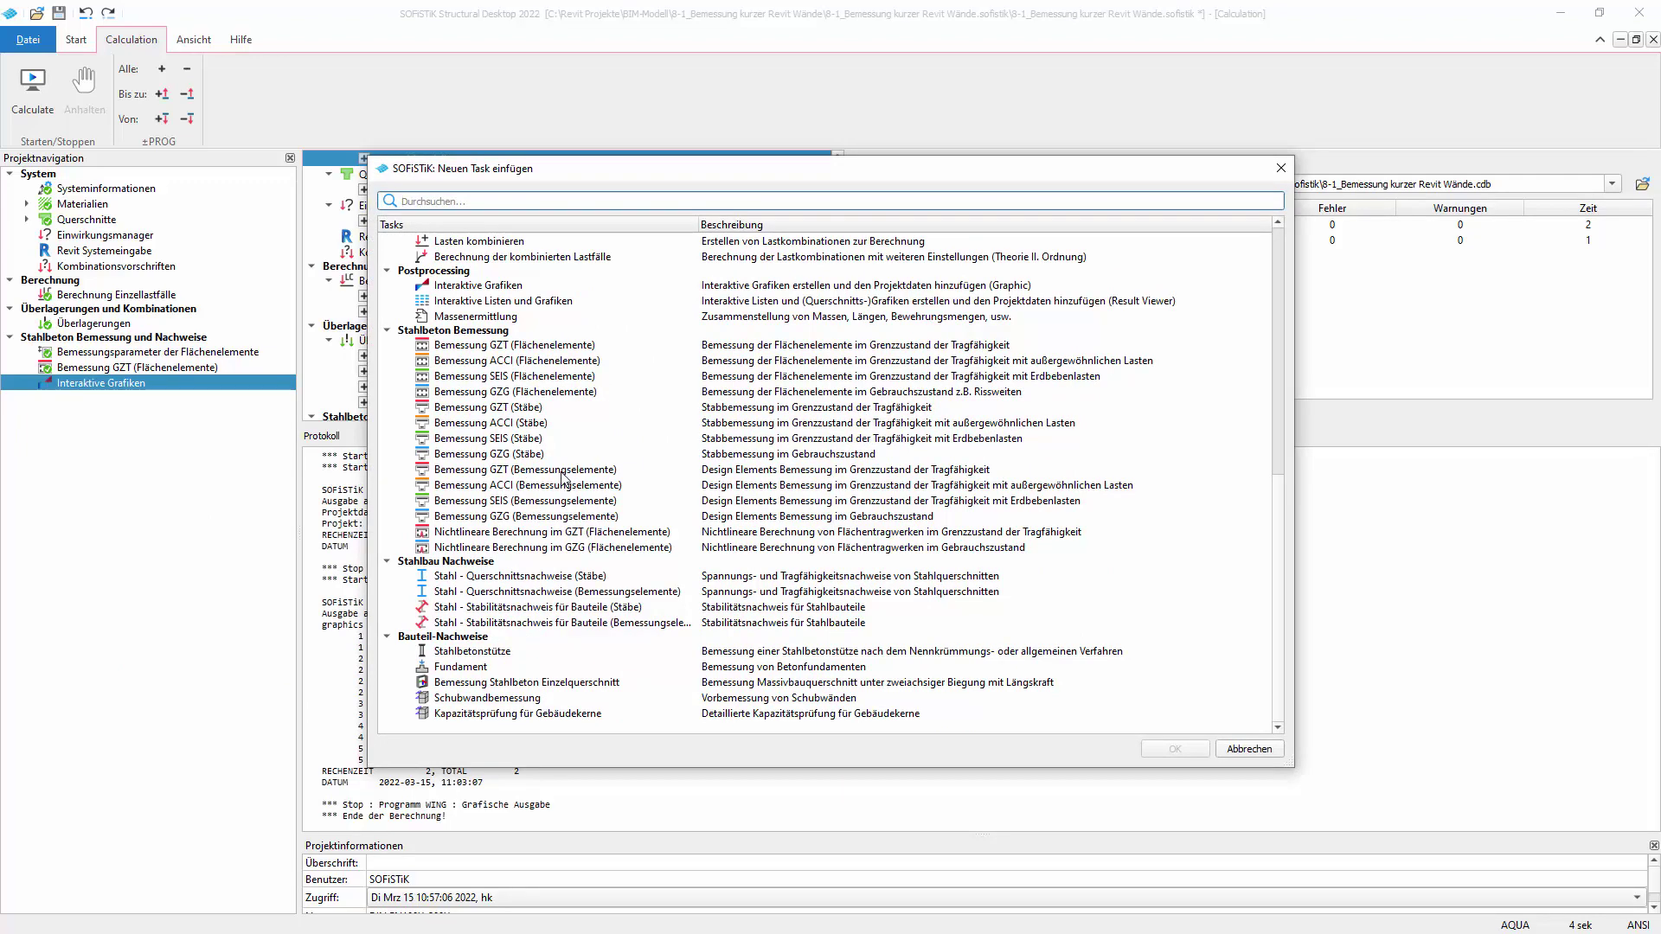
click(504, 472)
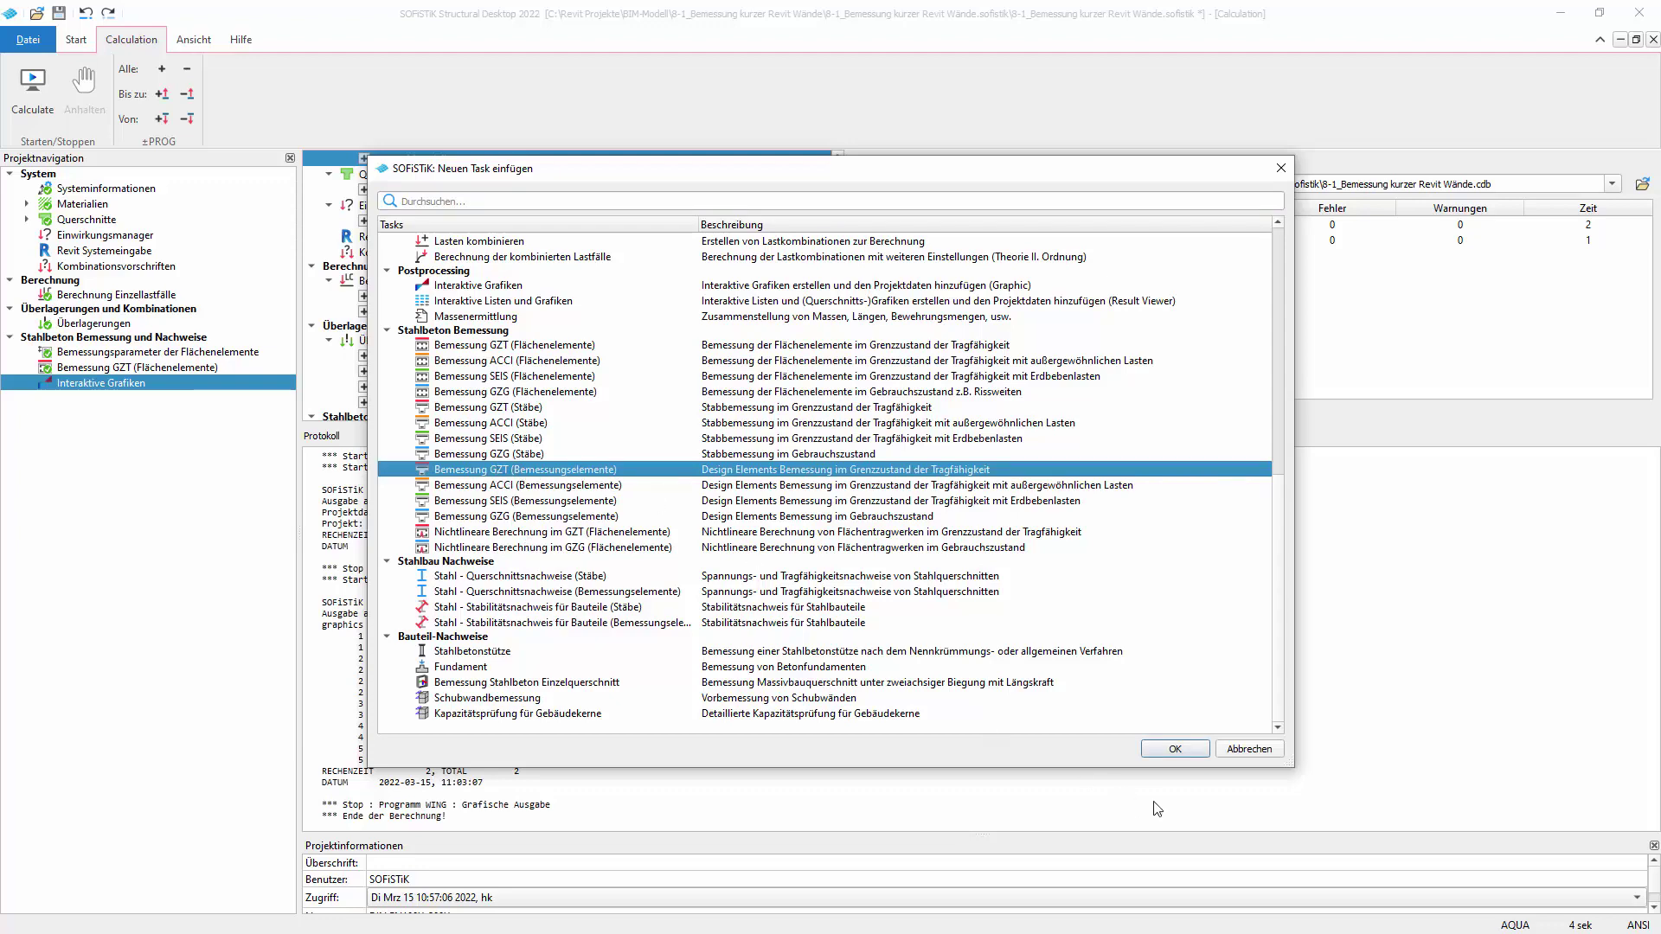
click(1165, 751)
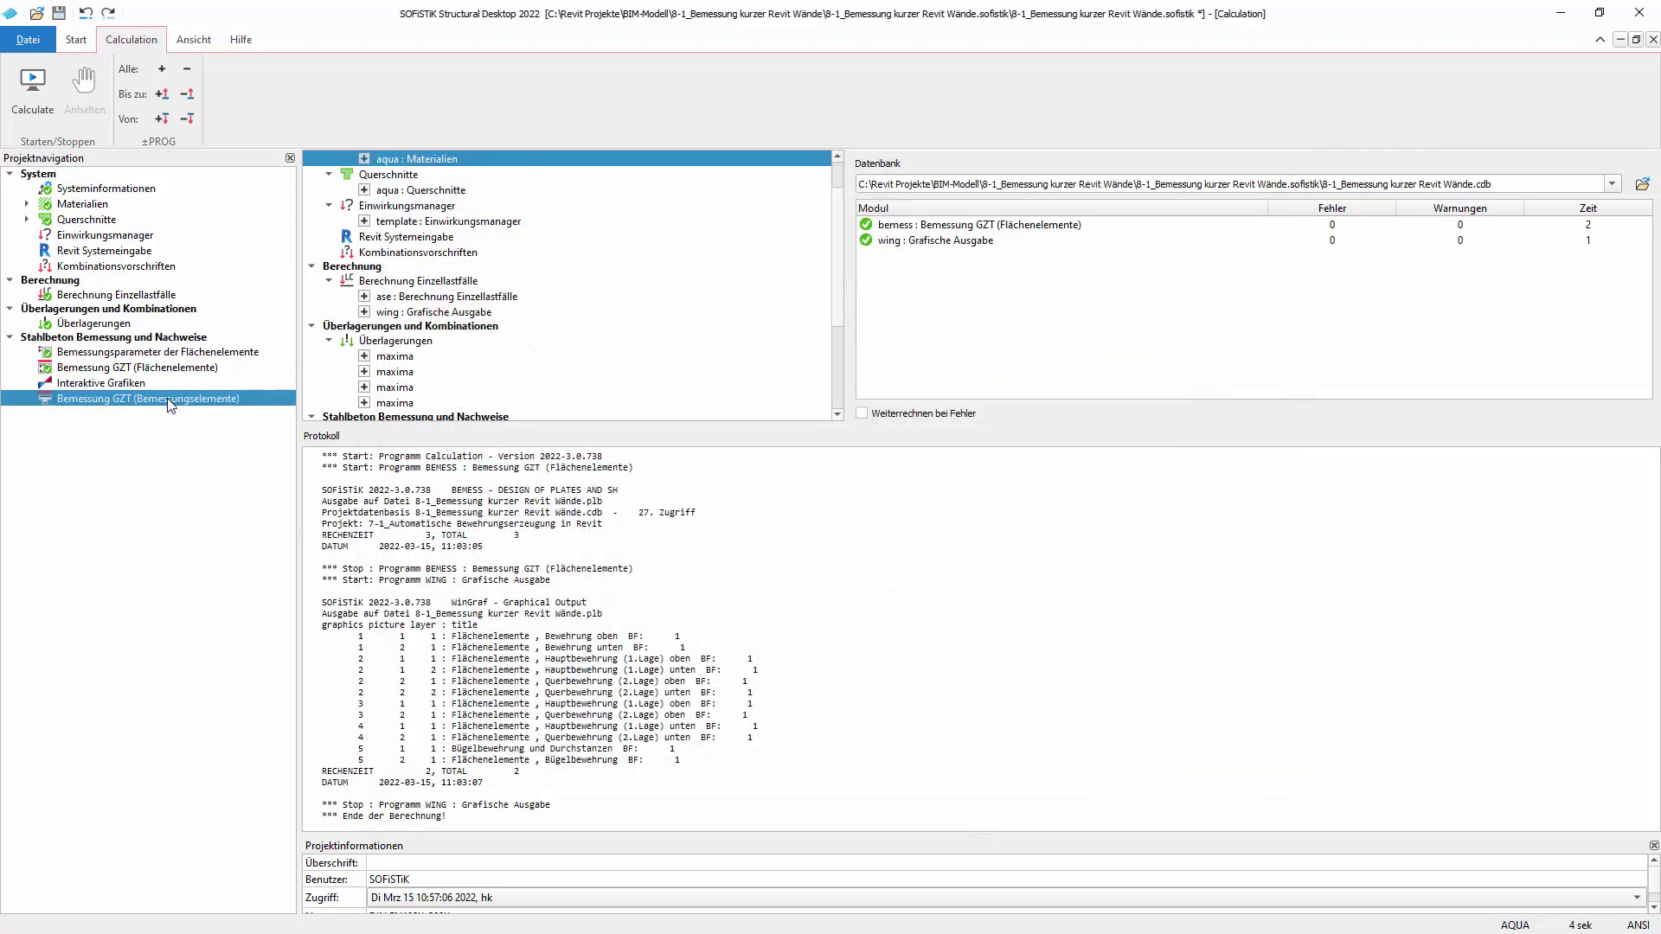
Keep reinforcement constant per cross-section, enable all design graphics, and run the ULS design for Wall Strip 1.
double_click(169, 406)
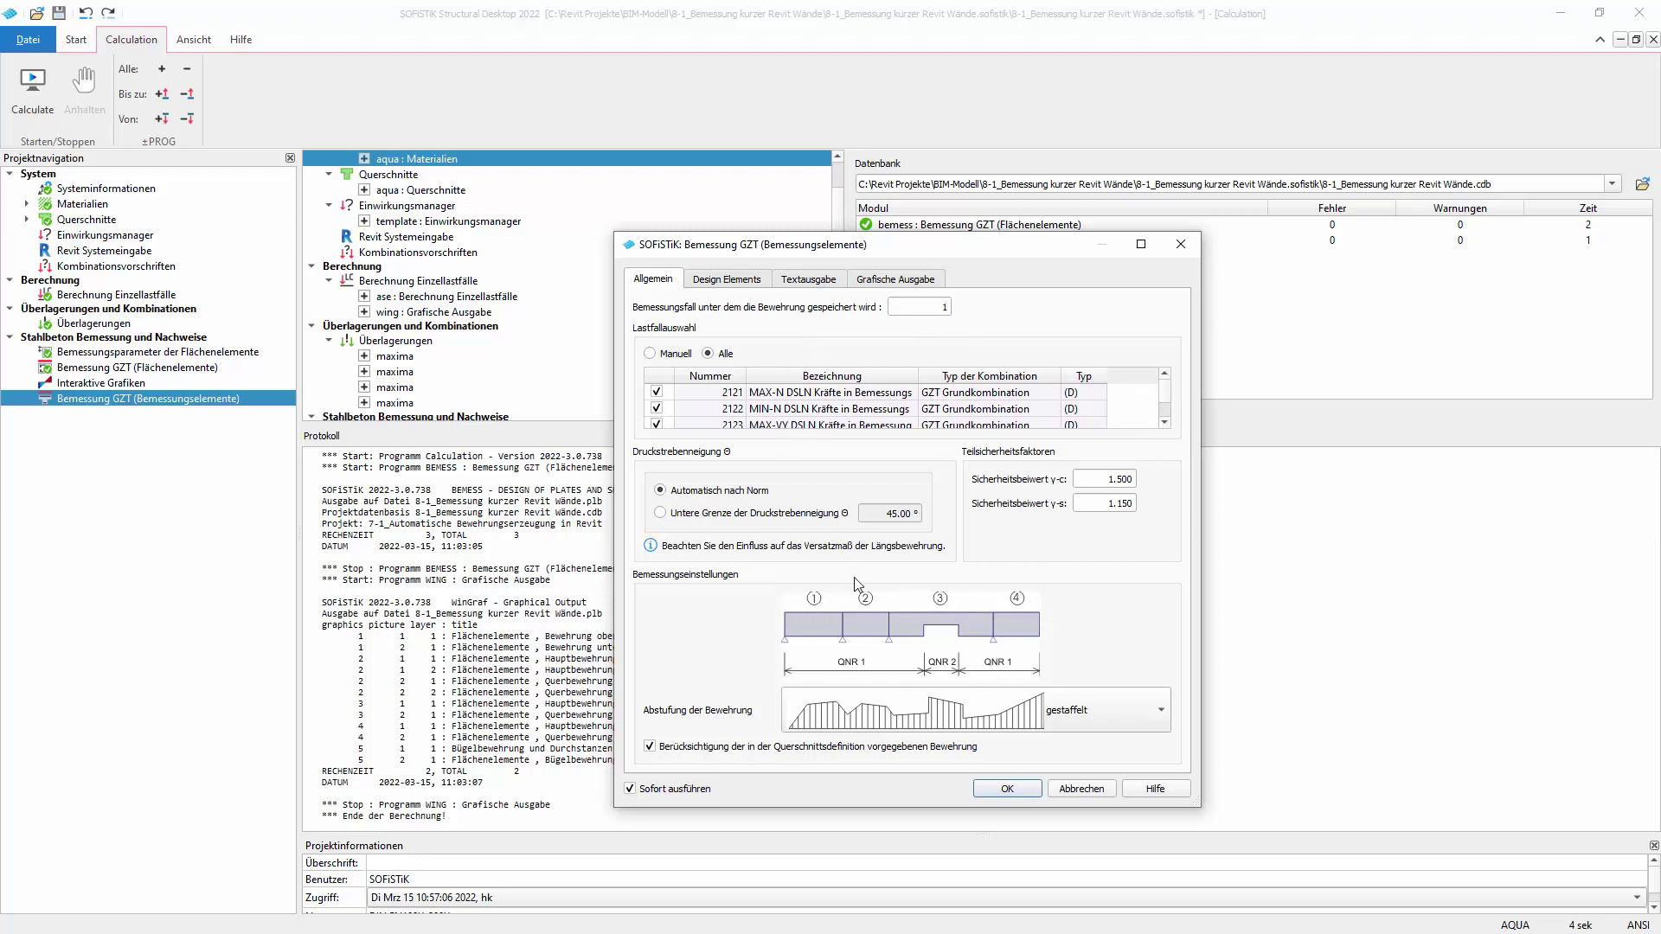
click(1161, 711)
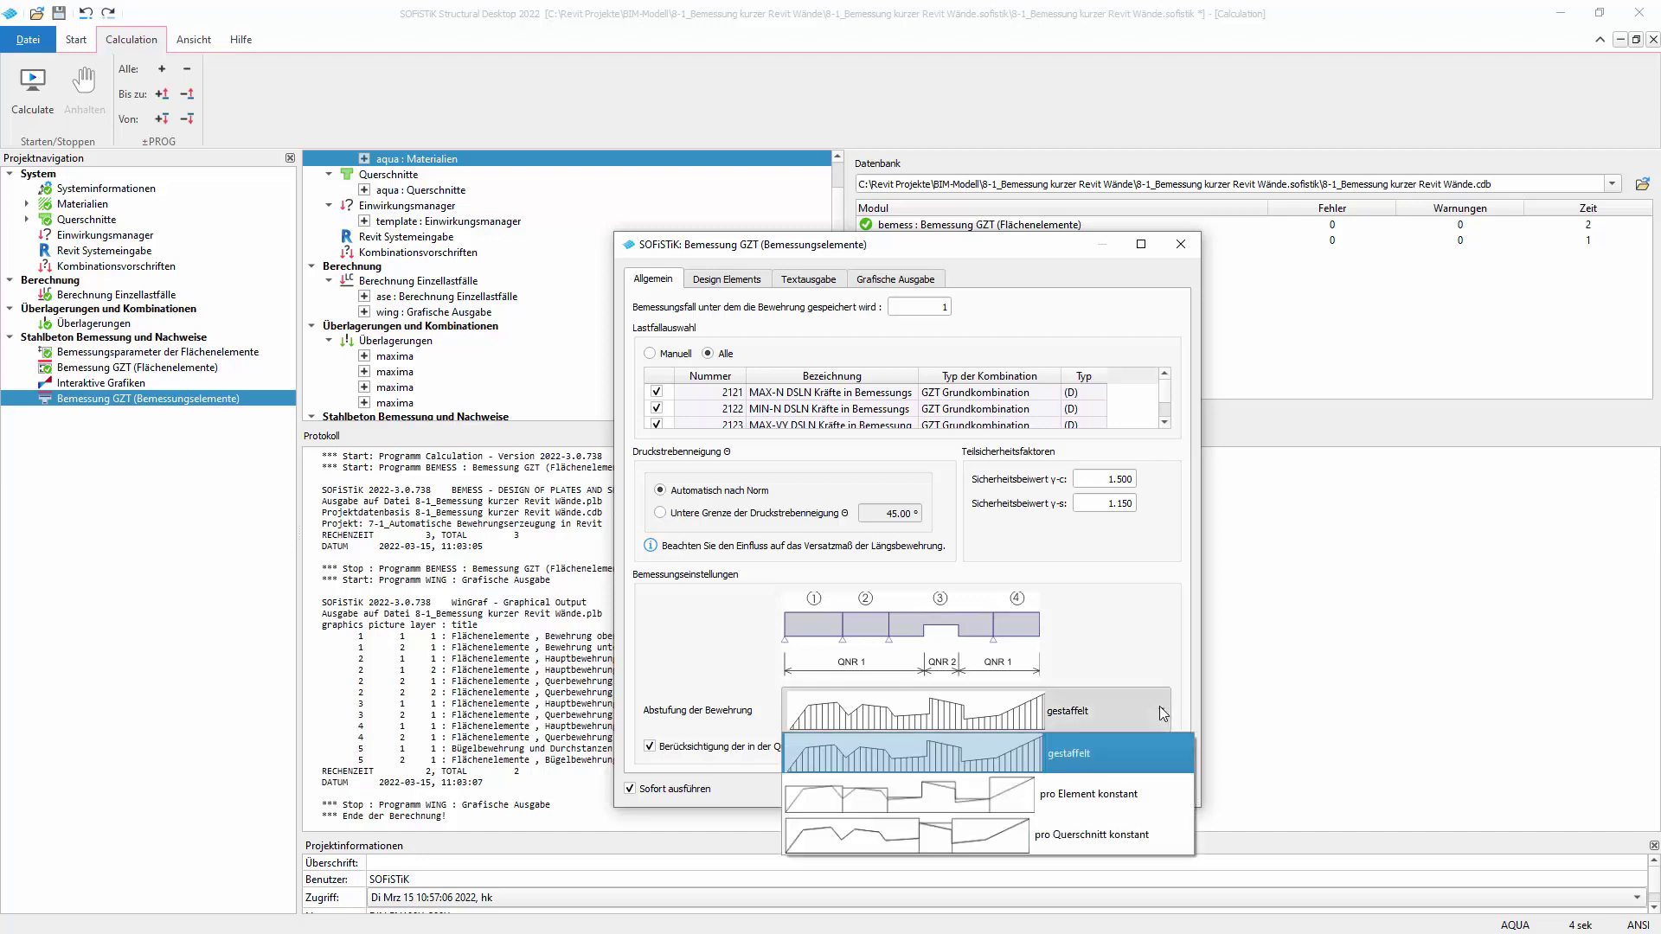
click(1077, 838)
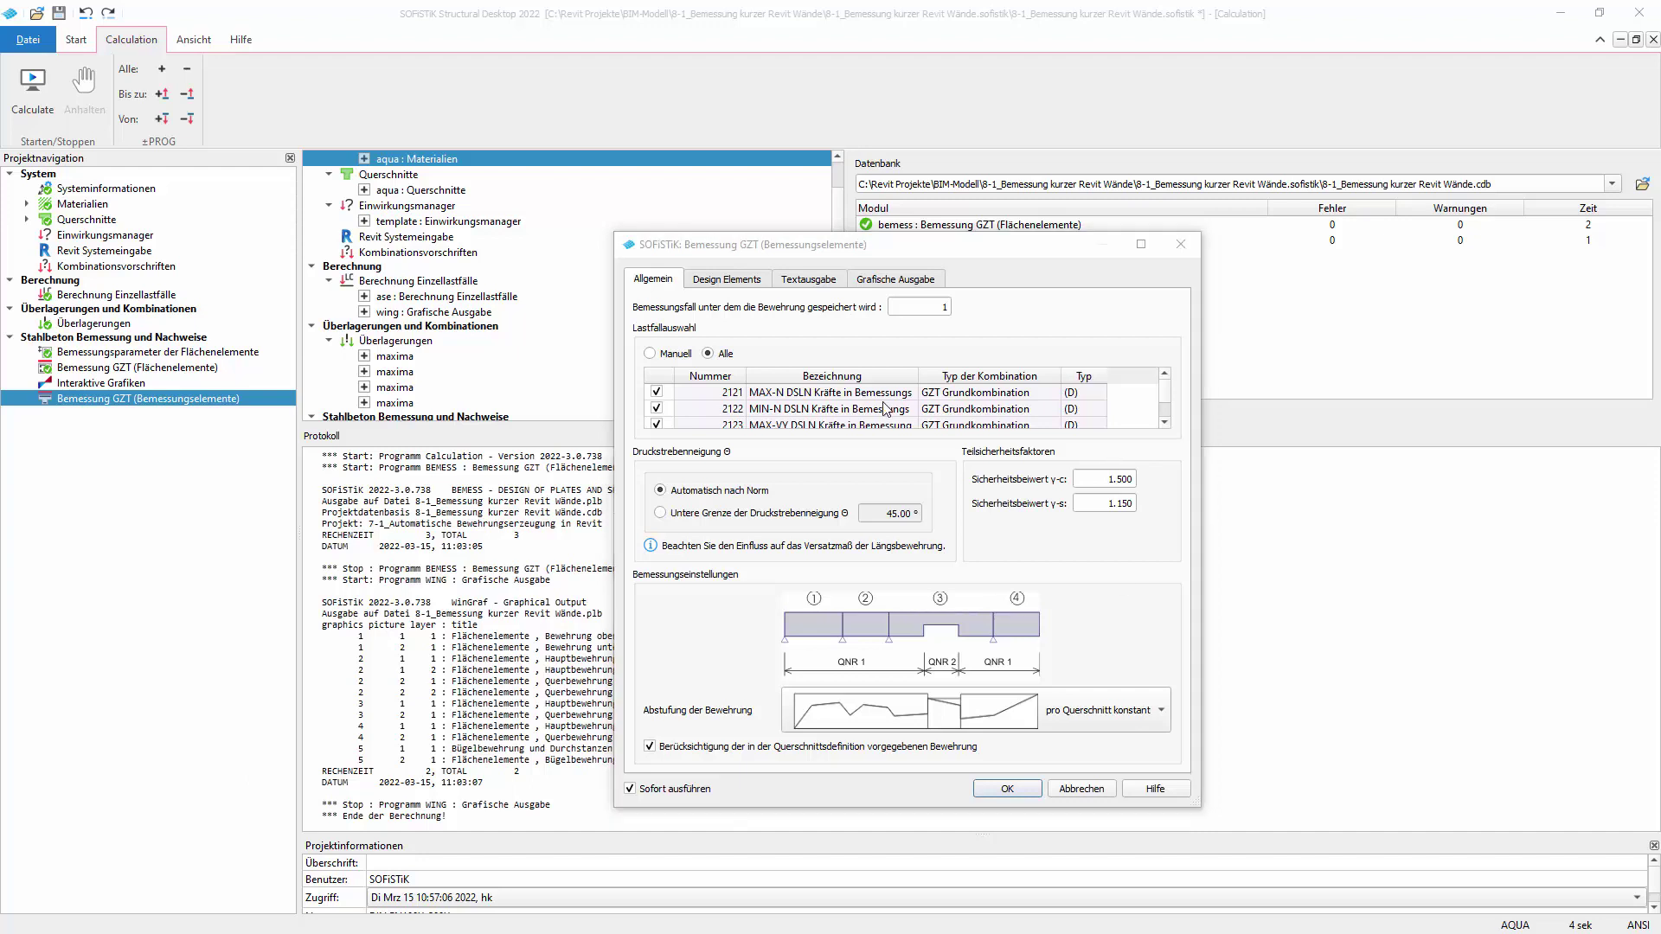
click(729, 281)
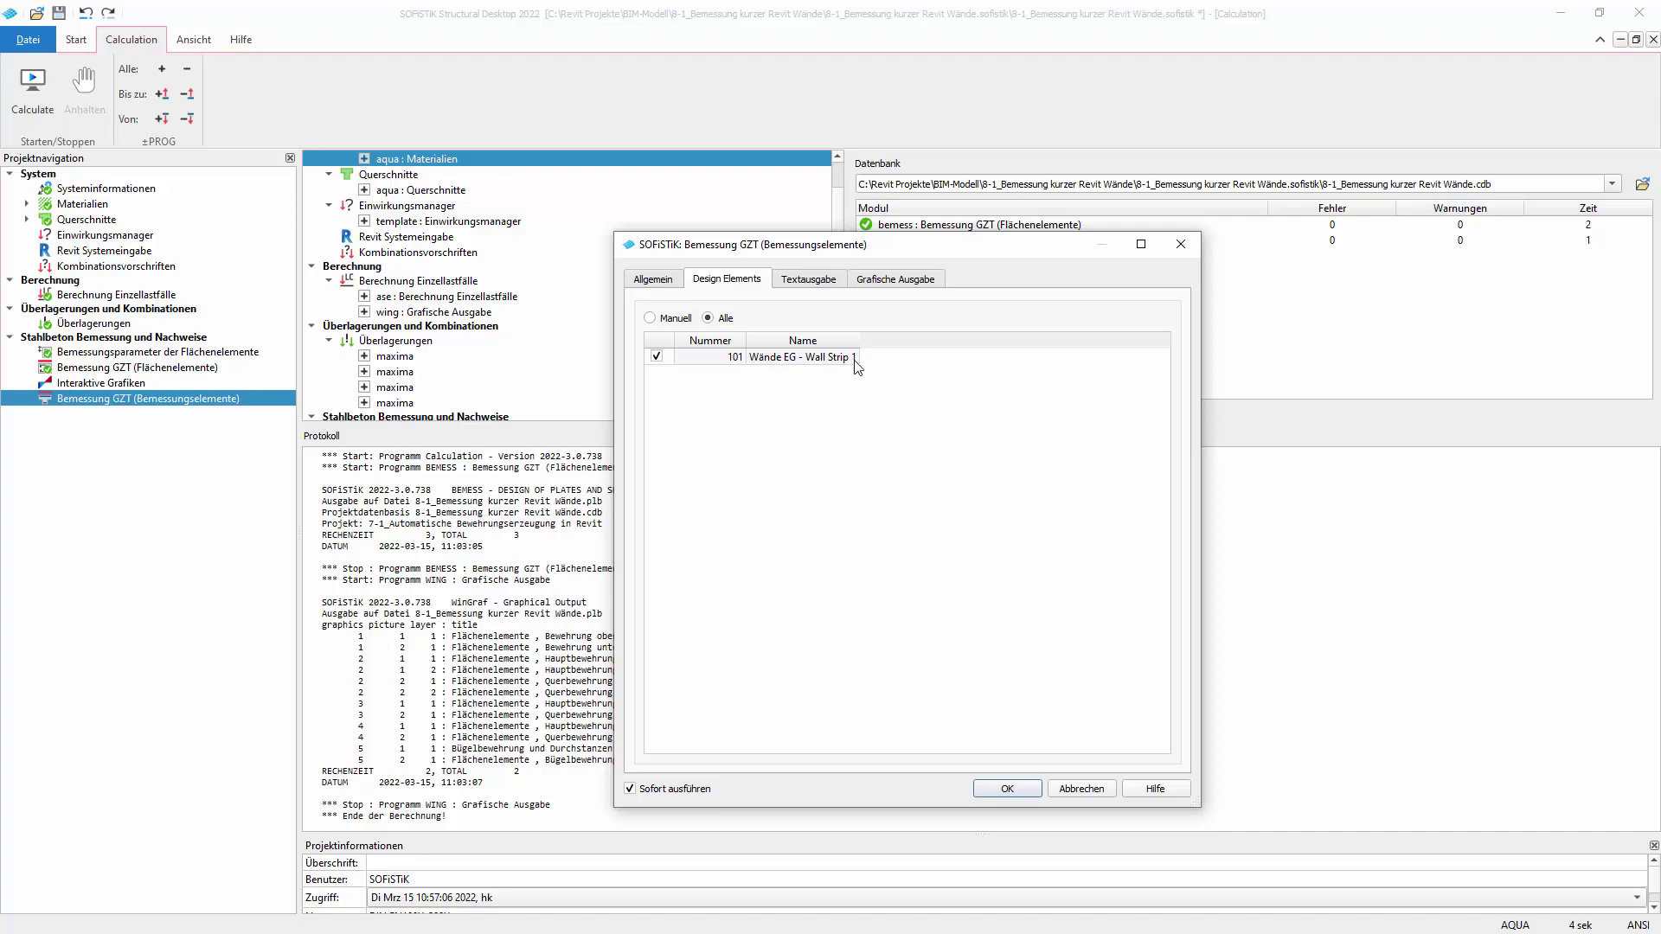
click(816, 279)
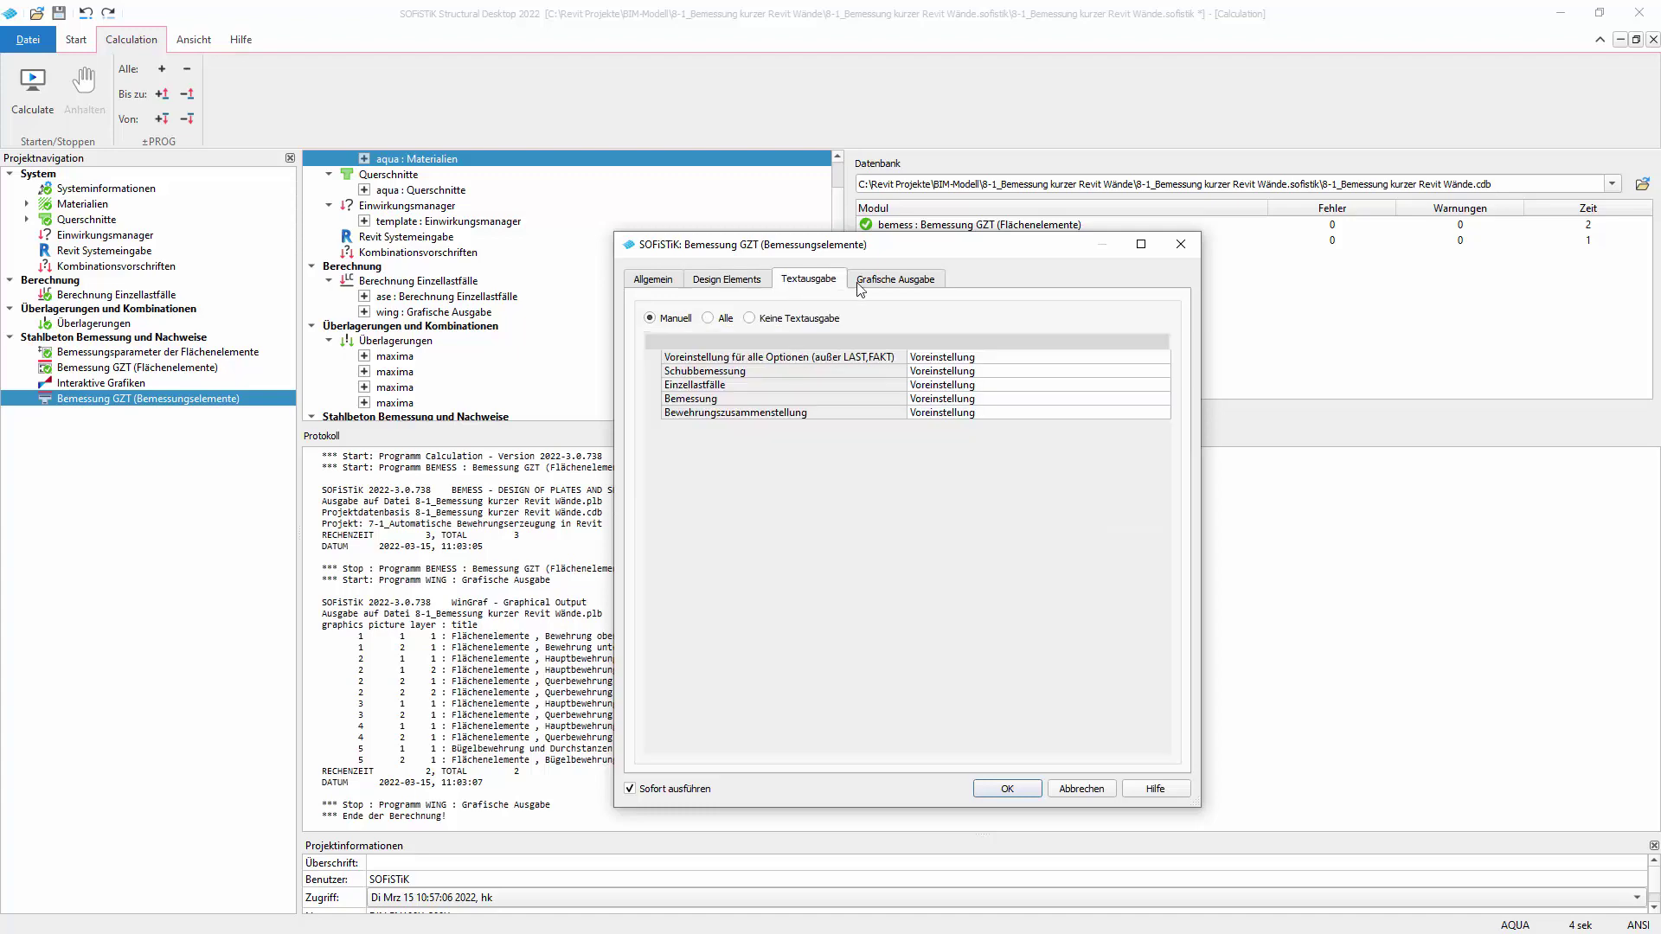
click(894, 282)
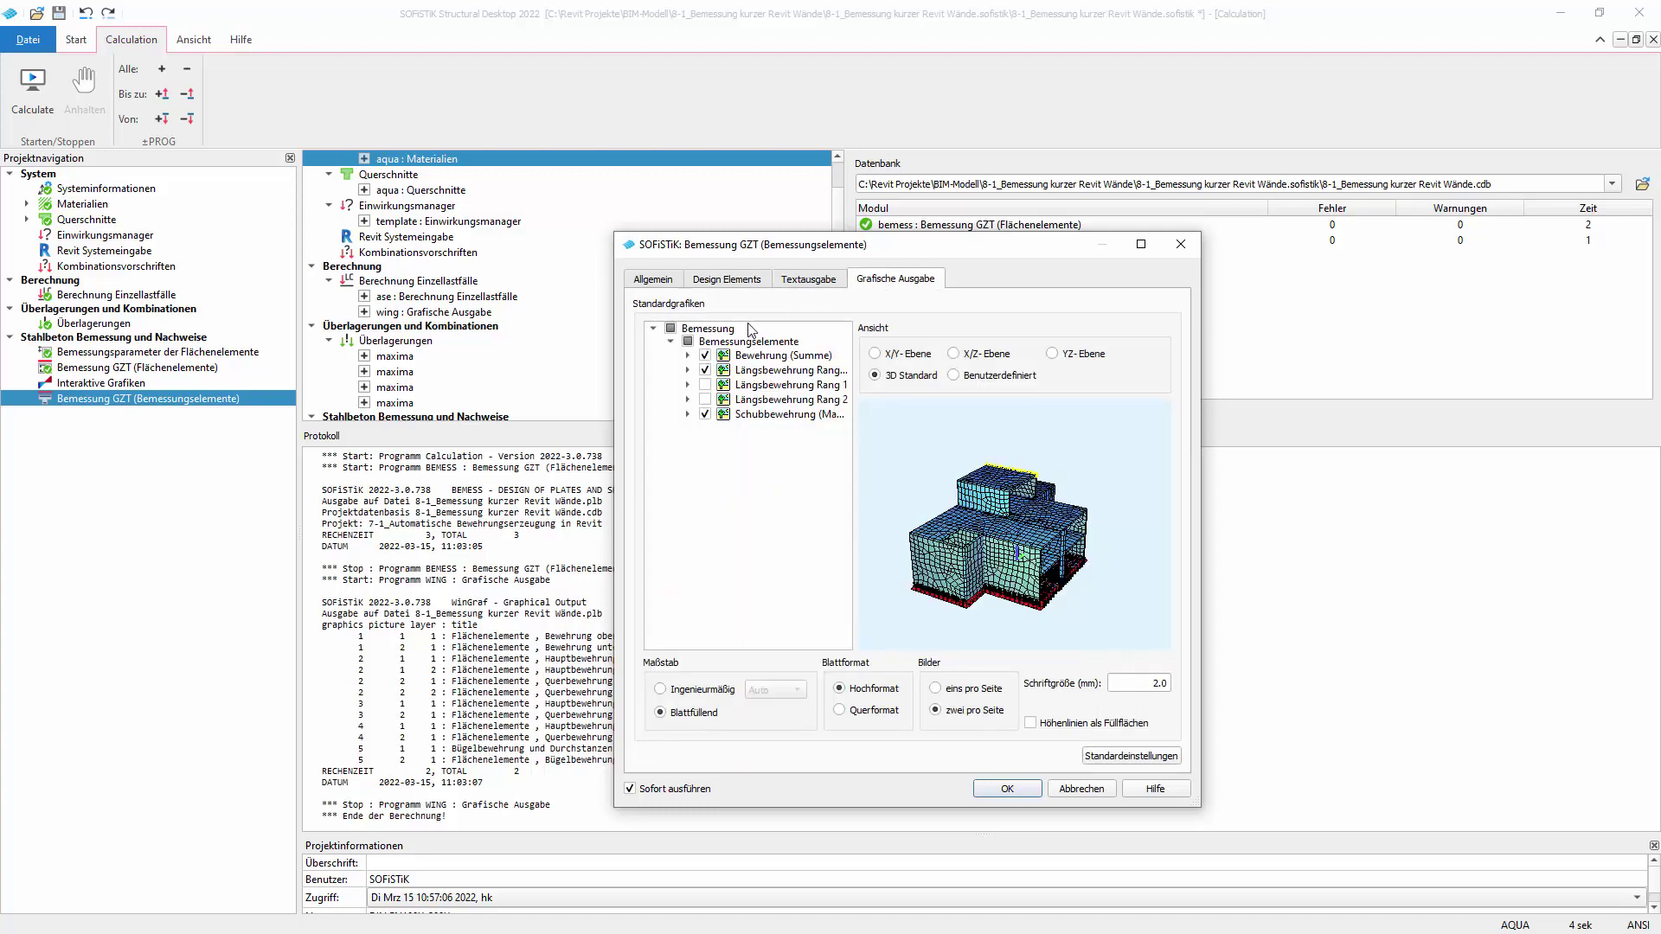
right_click(675, 331)
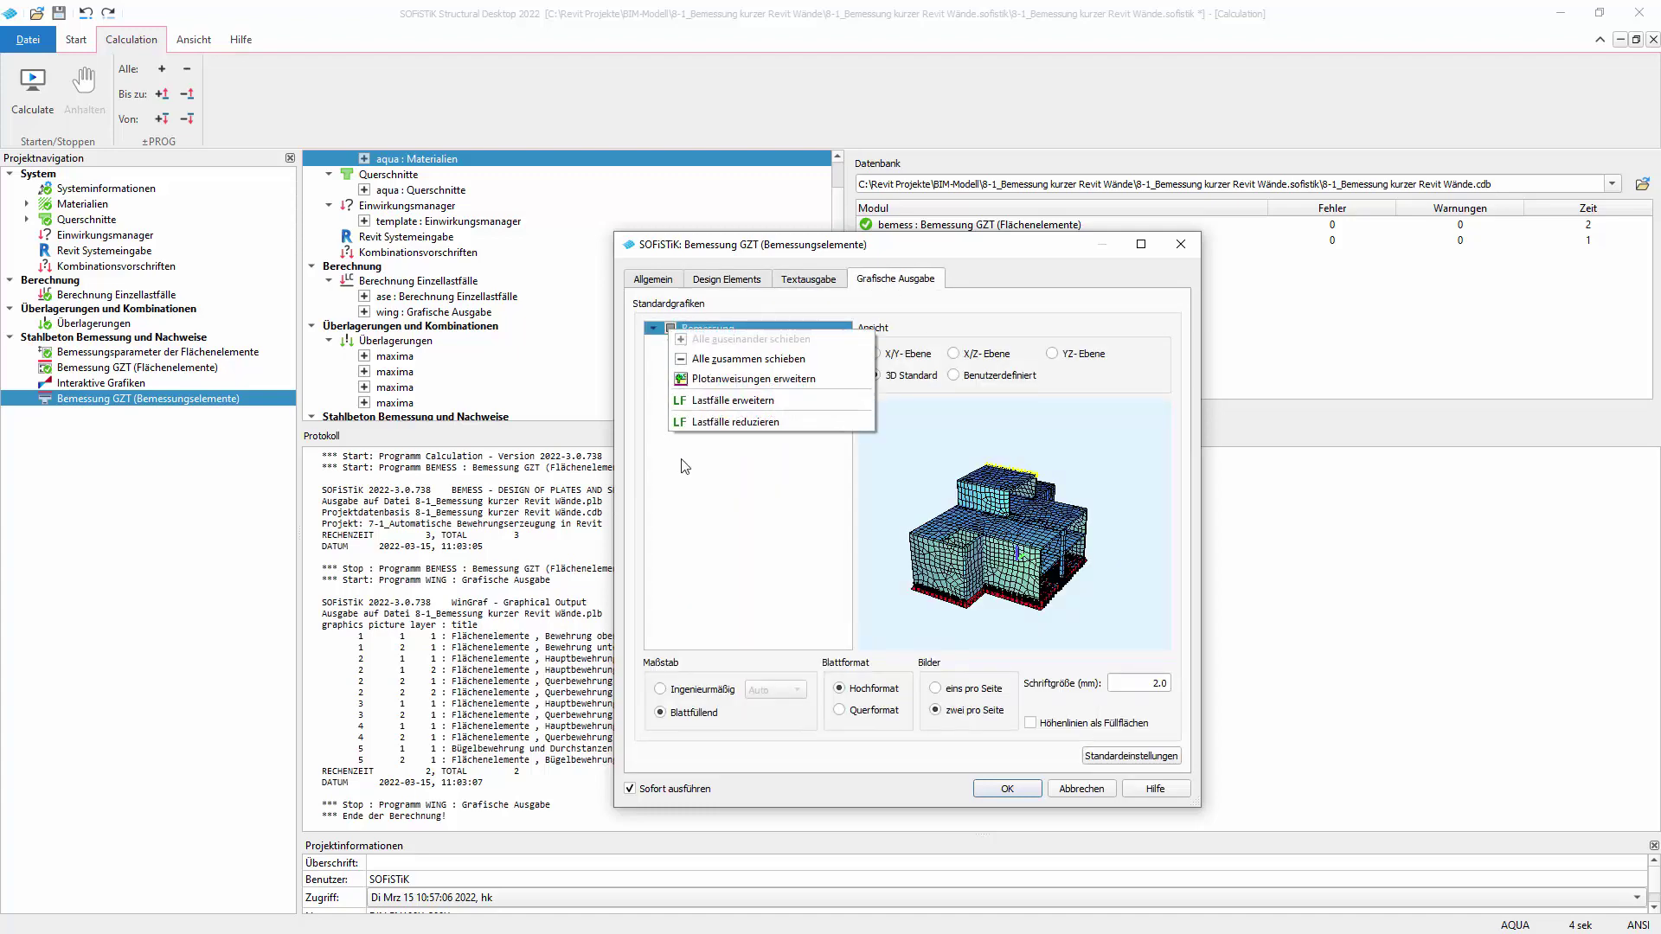
click(667, 341)
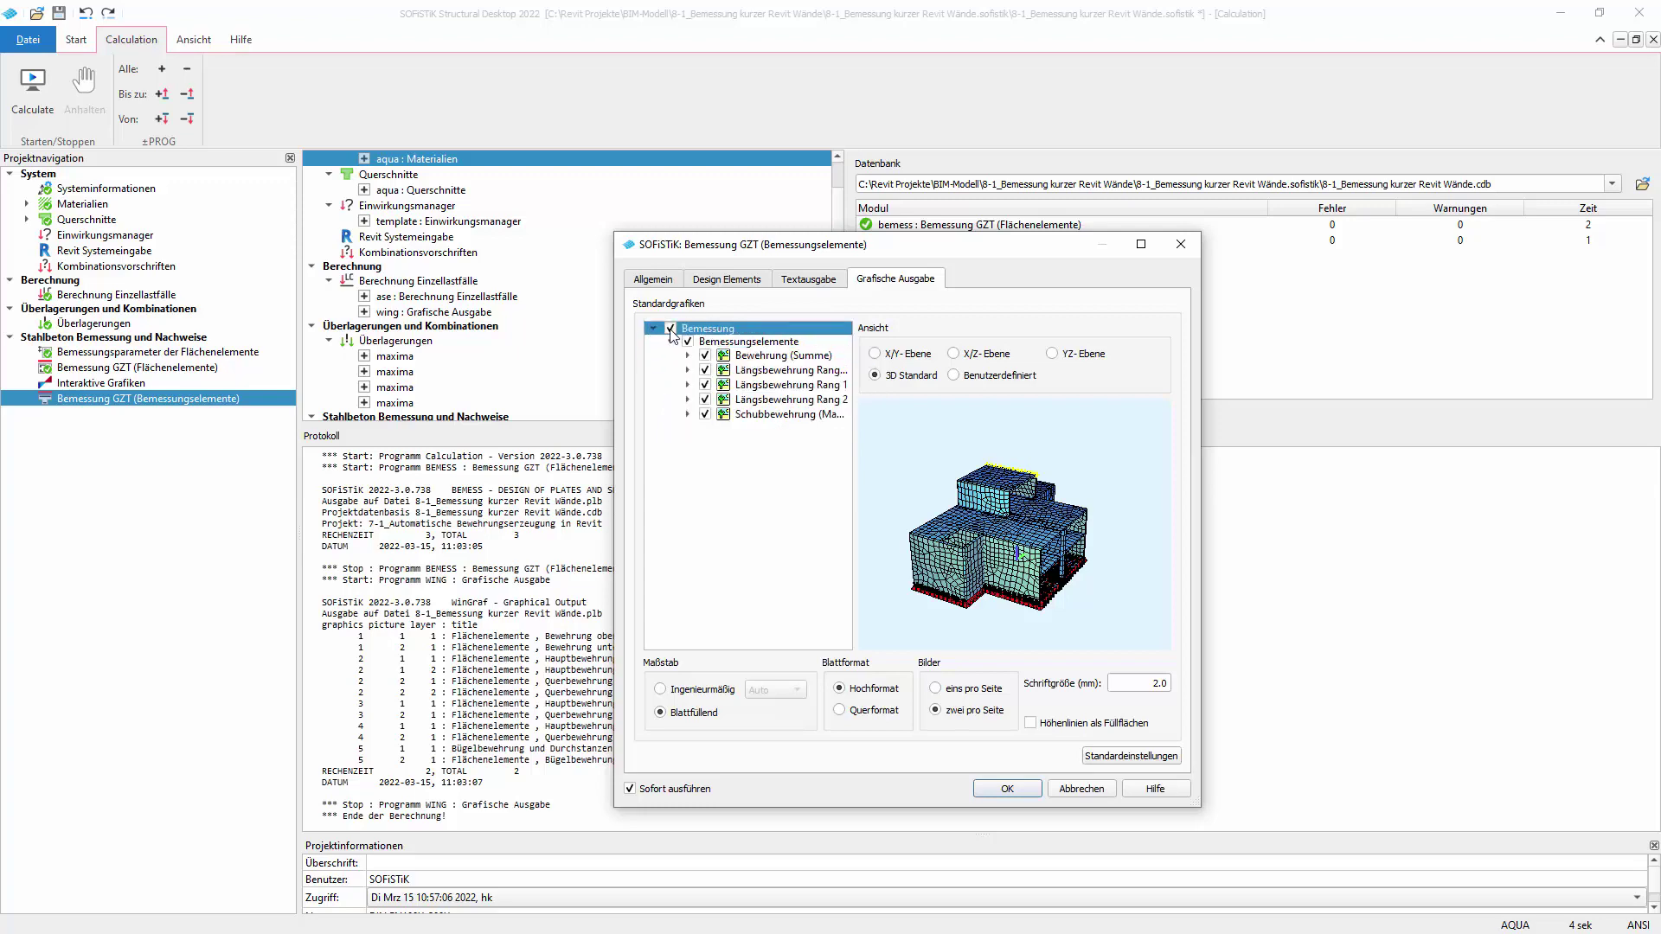
click(665, 286)
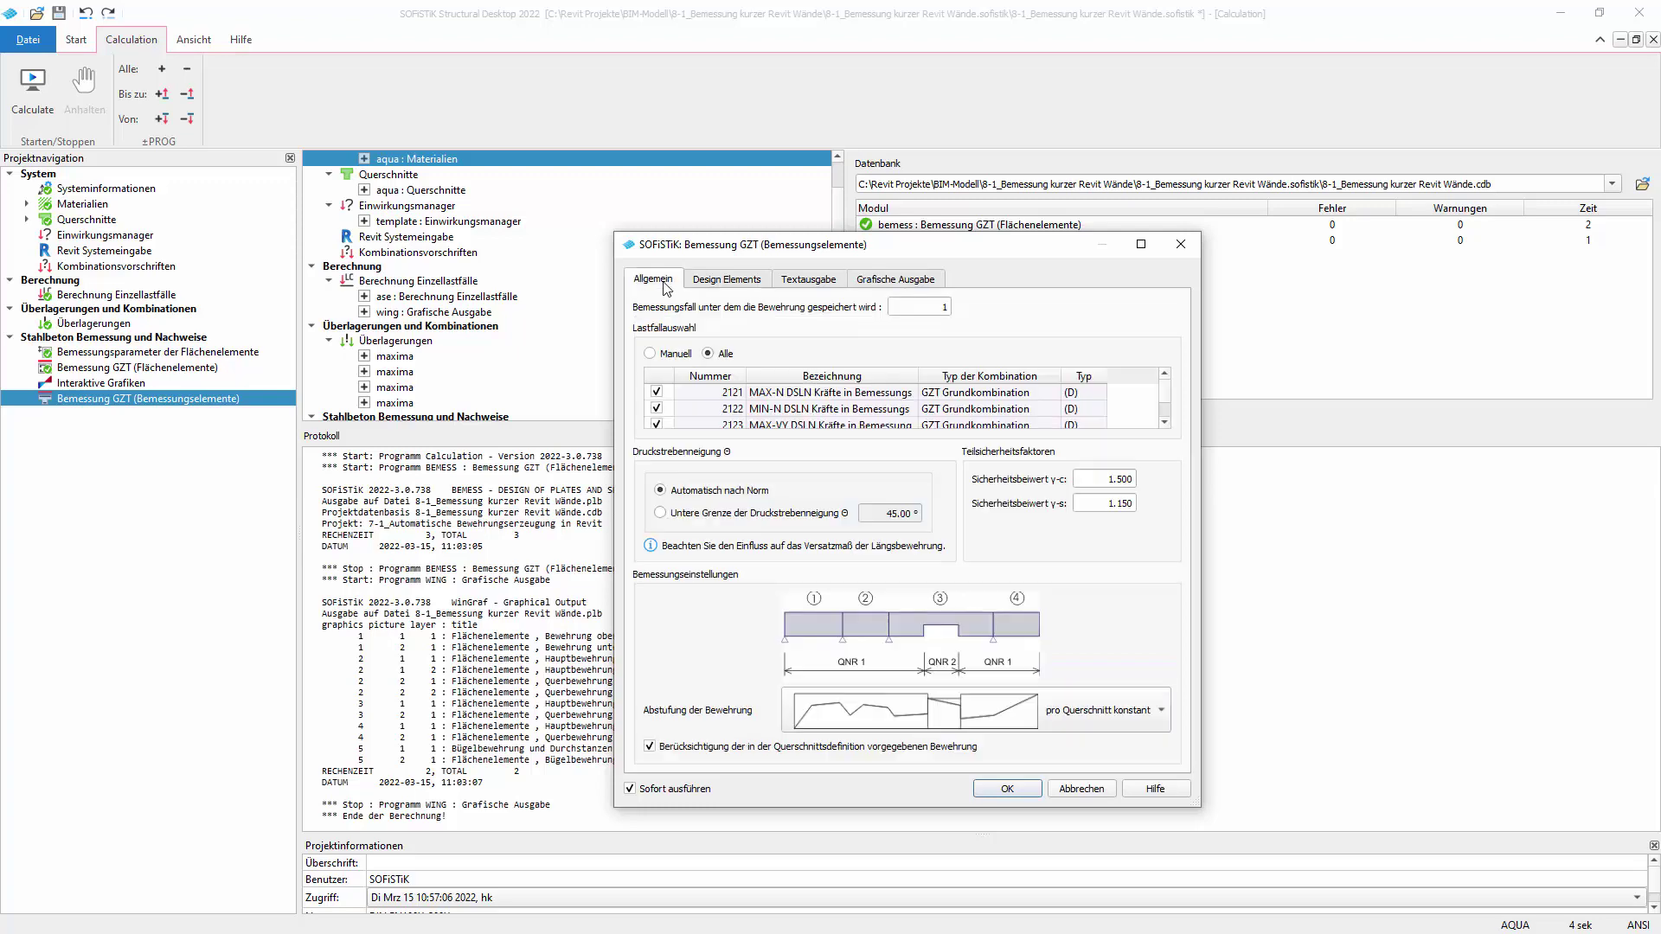
click(1007, 789)
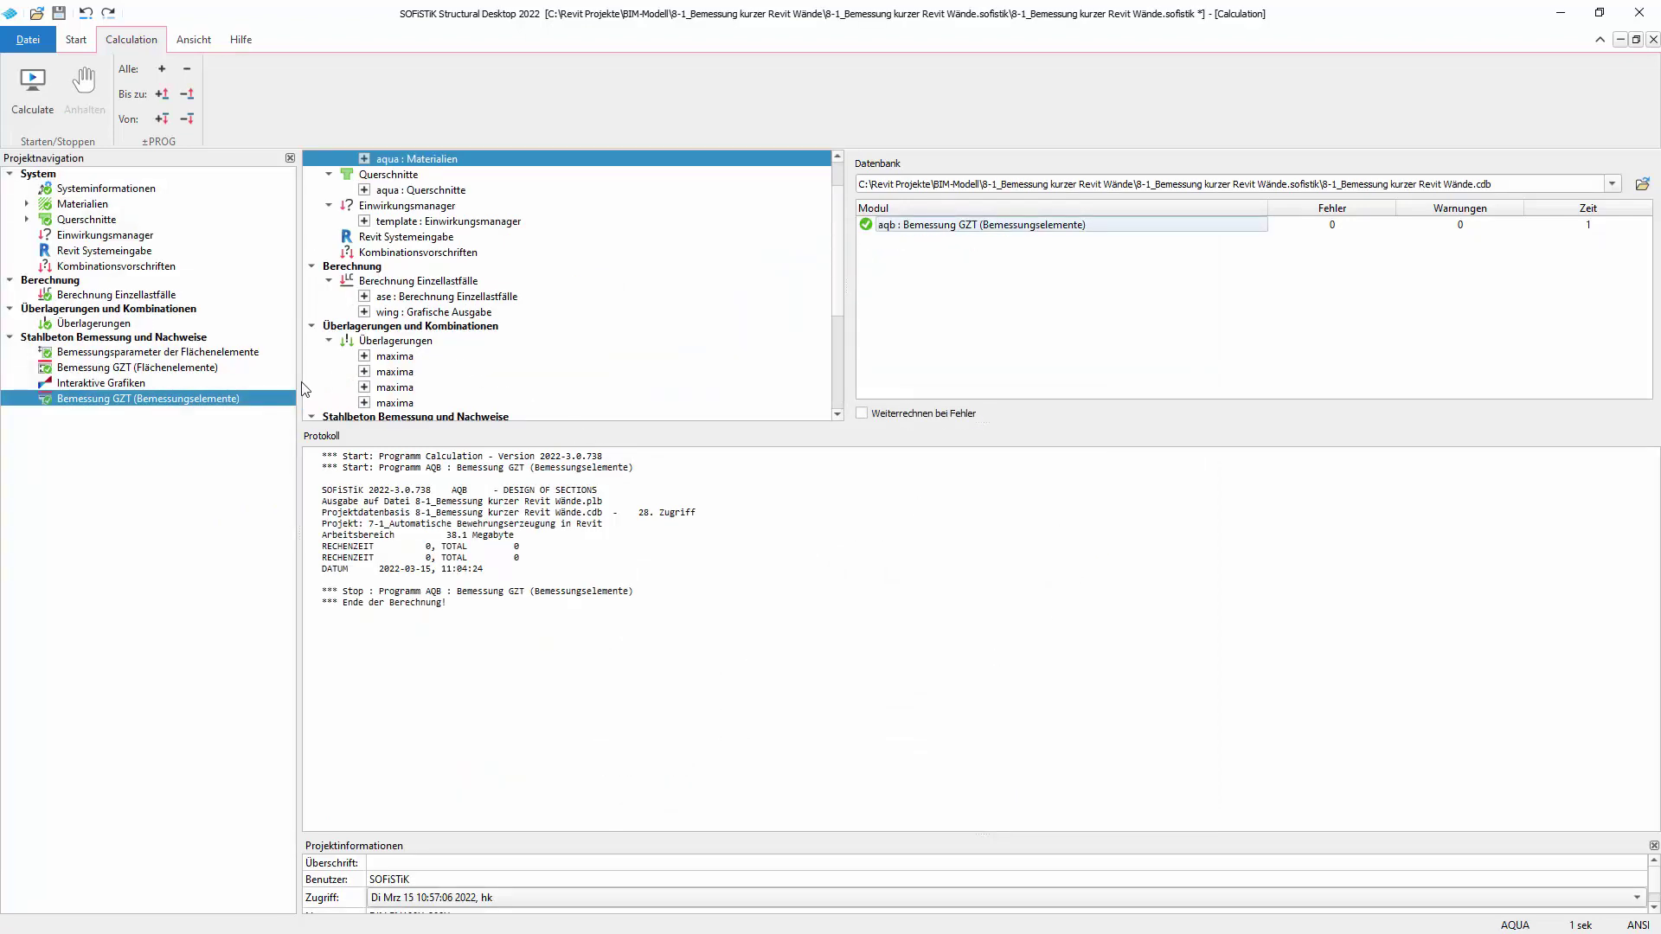
right_click(176, 405)
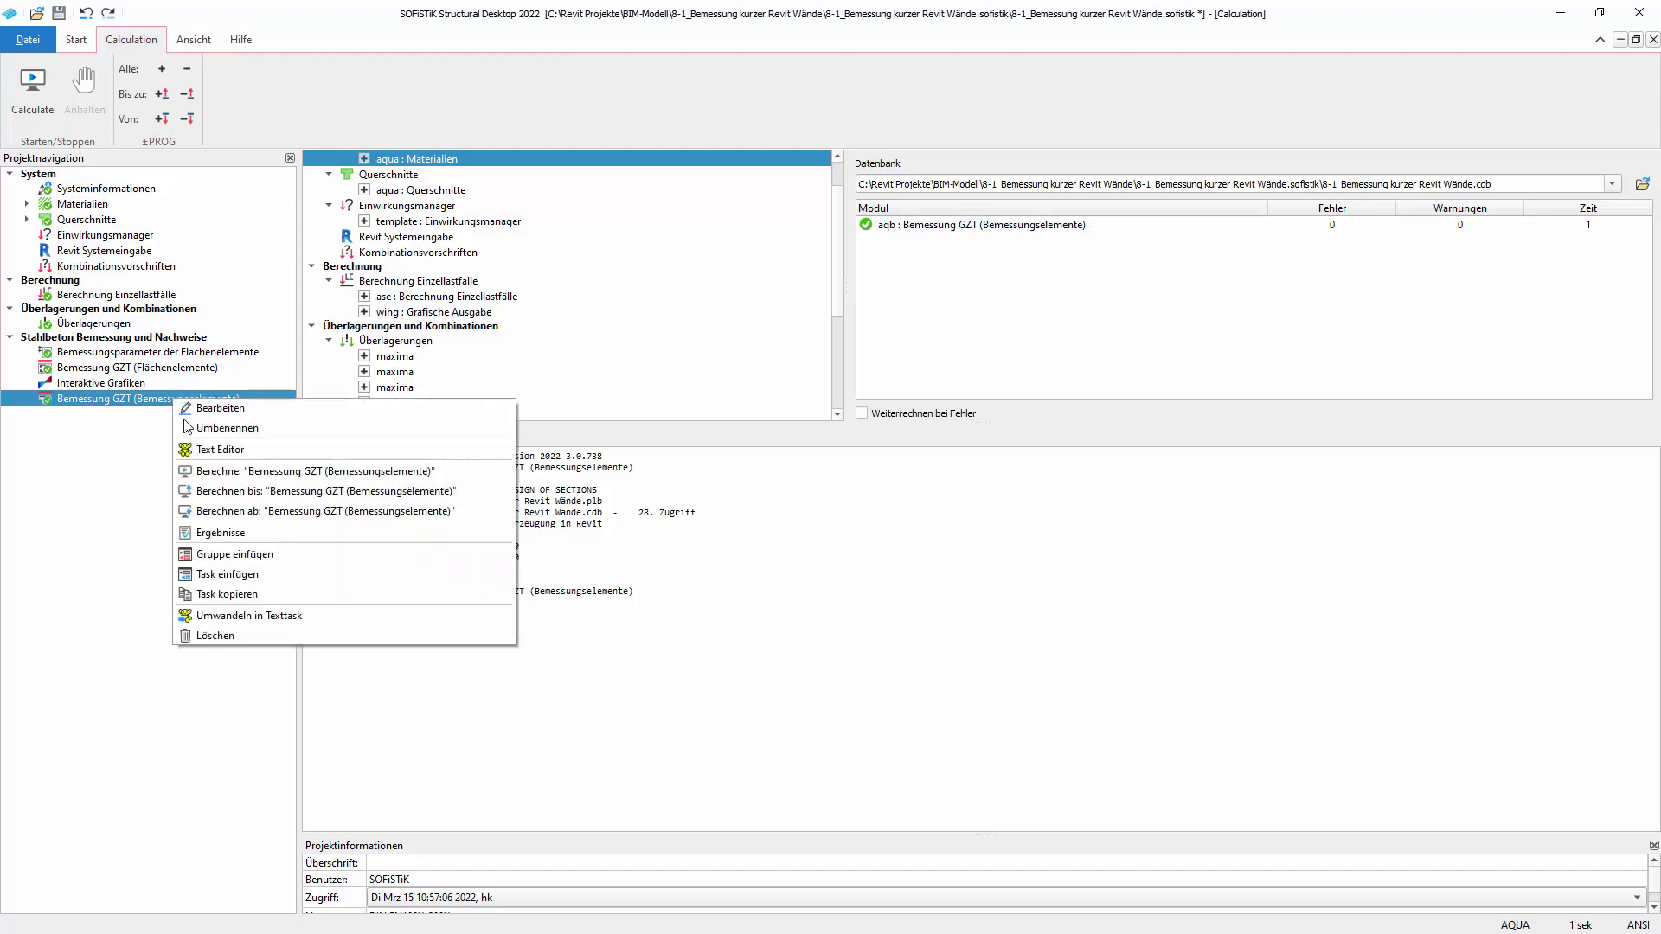
Open the AQB design report and go to Längsbewehrung - Bemessungsfall 1, maximum 6.78 cm2.
click(258, 538)
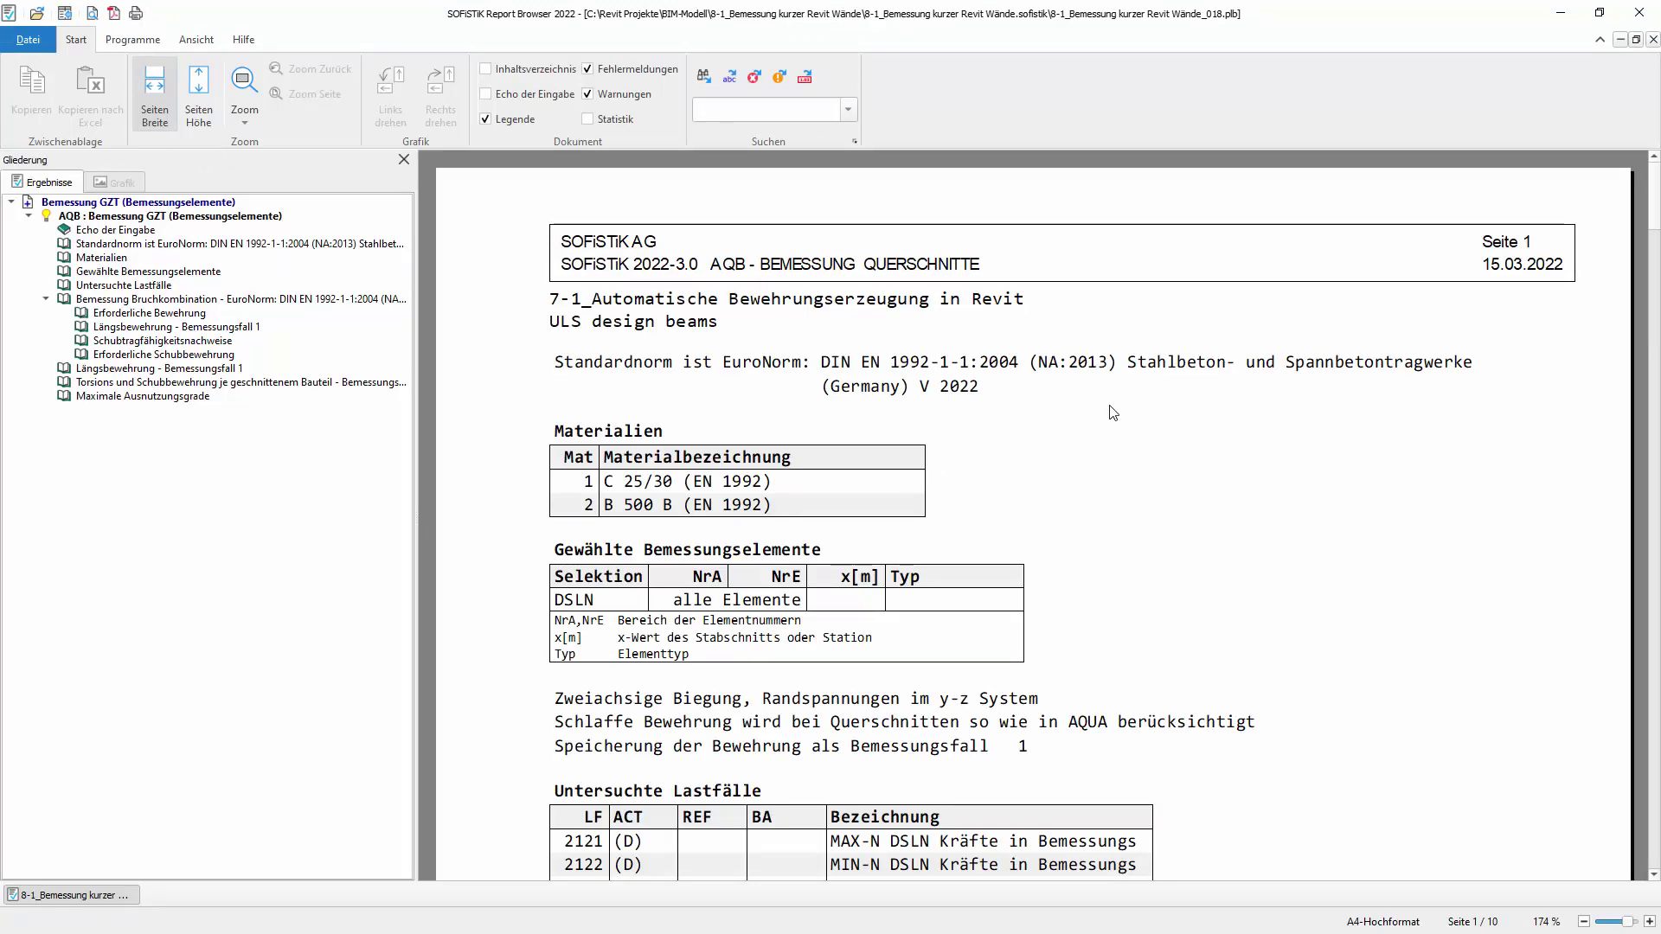
scroll(1113, 412, down, 1)
scroll(1113, 412, down, 2)
scroll(1113, 413, down, 2)
scroll(1113, 413, down, 1)
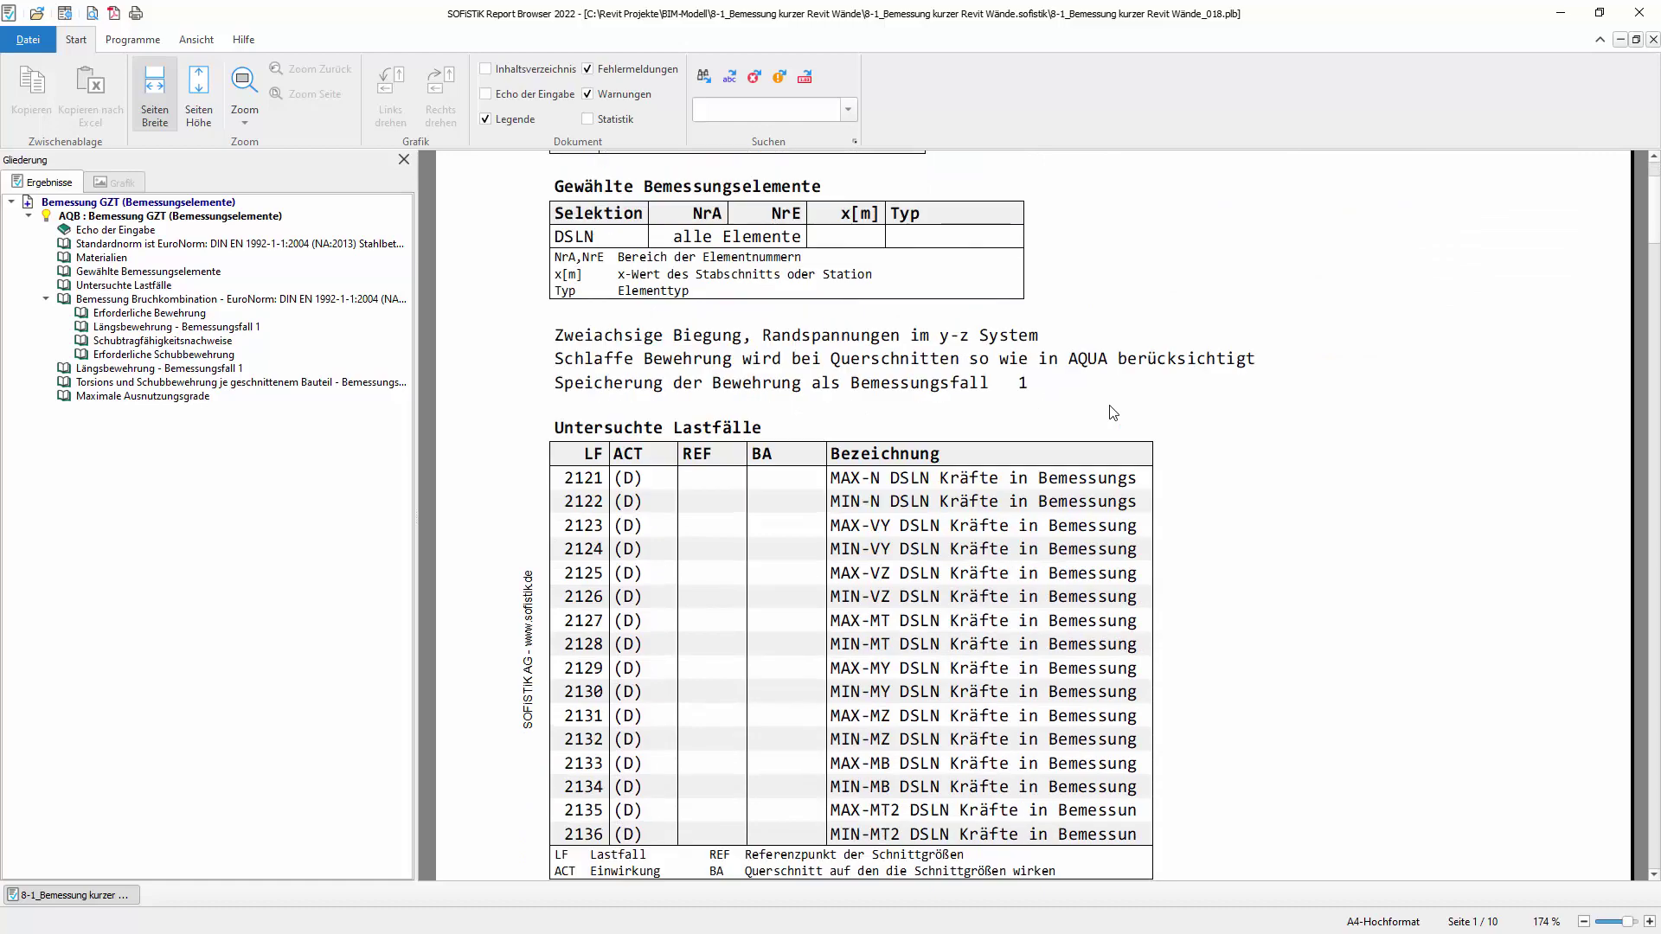
scroll(1114, 412, down, 3)
scroll(1113, 412, down, 4)
scroll(1114, 413, down, 1)
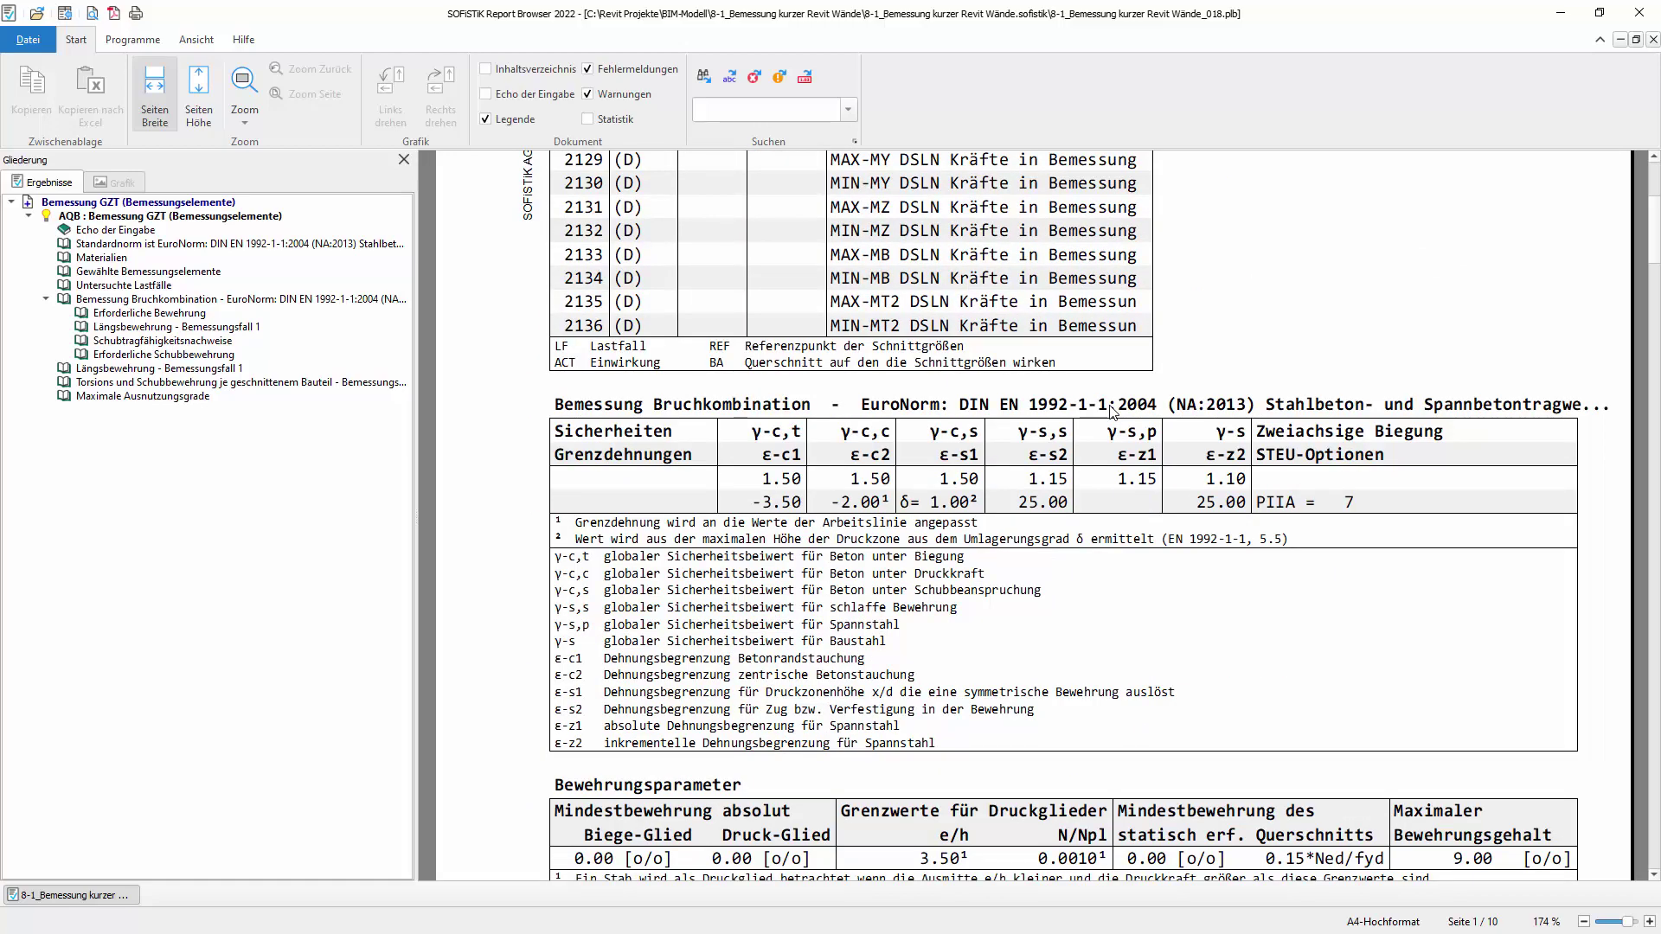
scroll(1114, 413, down, 2)
scroll(1114, 412, down, 5)
scroll(1113, 412, down, 2)
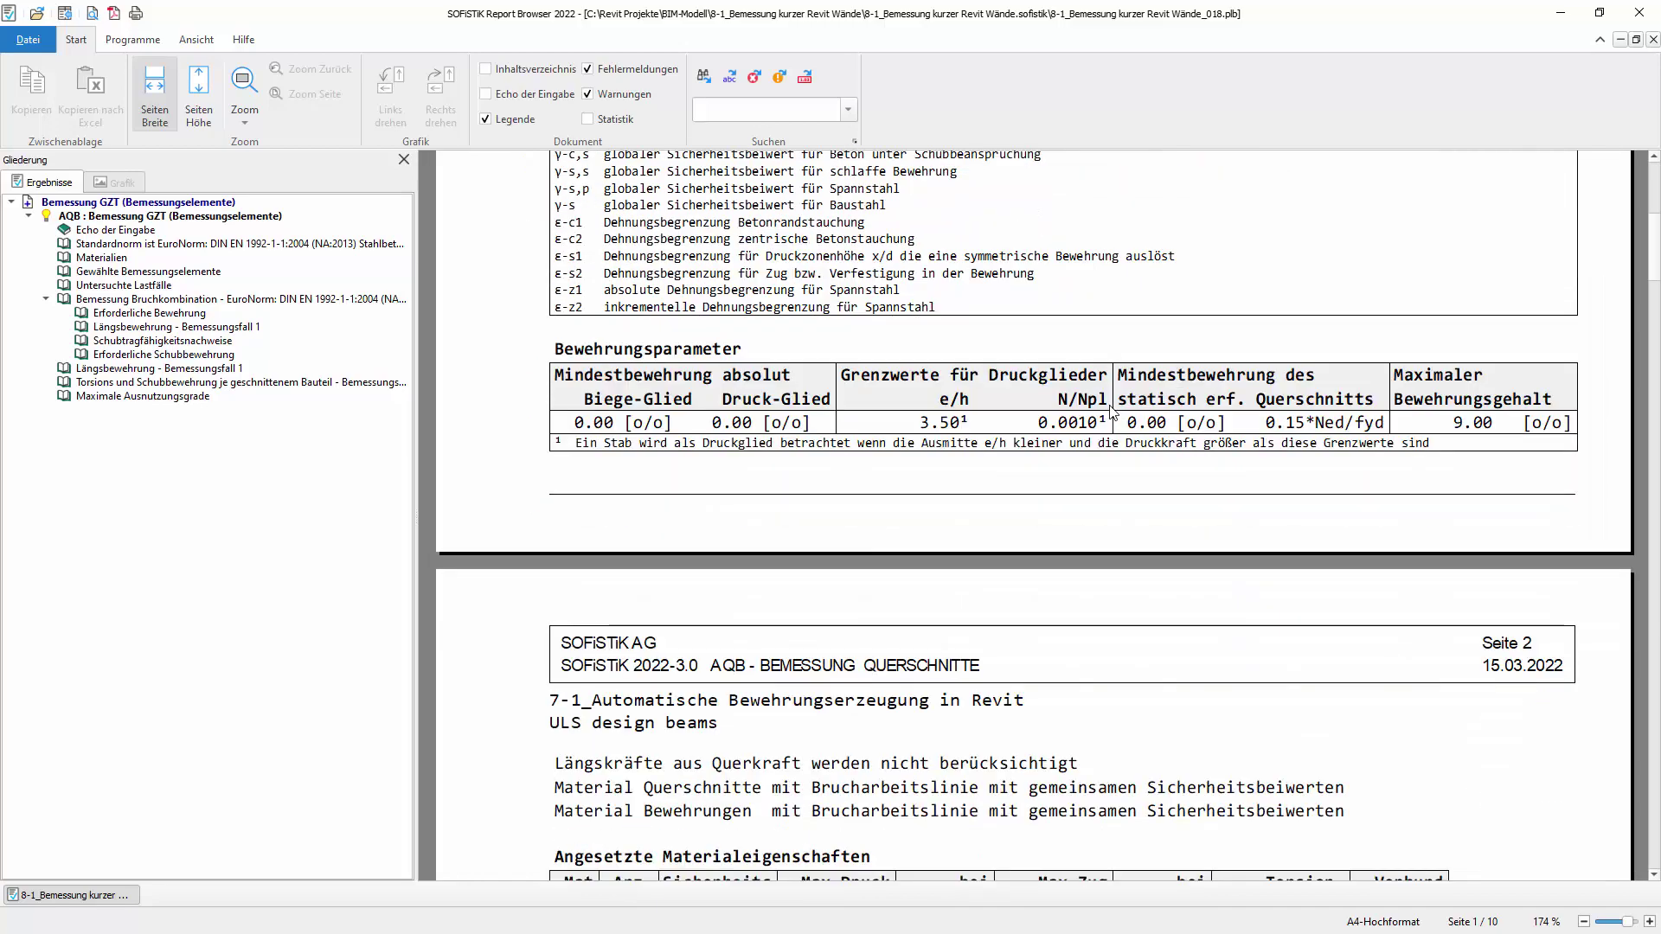
scroll(1113, 413, down, 2)
scroll(1113, 412, down, 3)
scroll(1114, 412, down, 3)
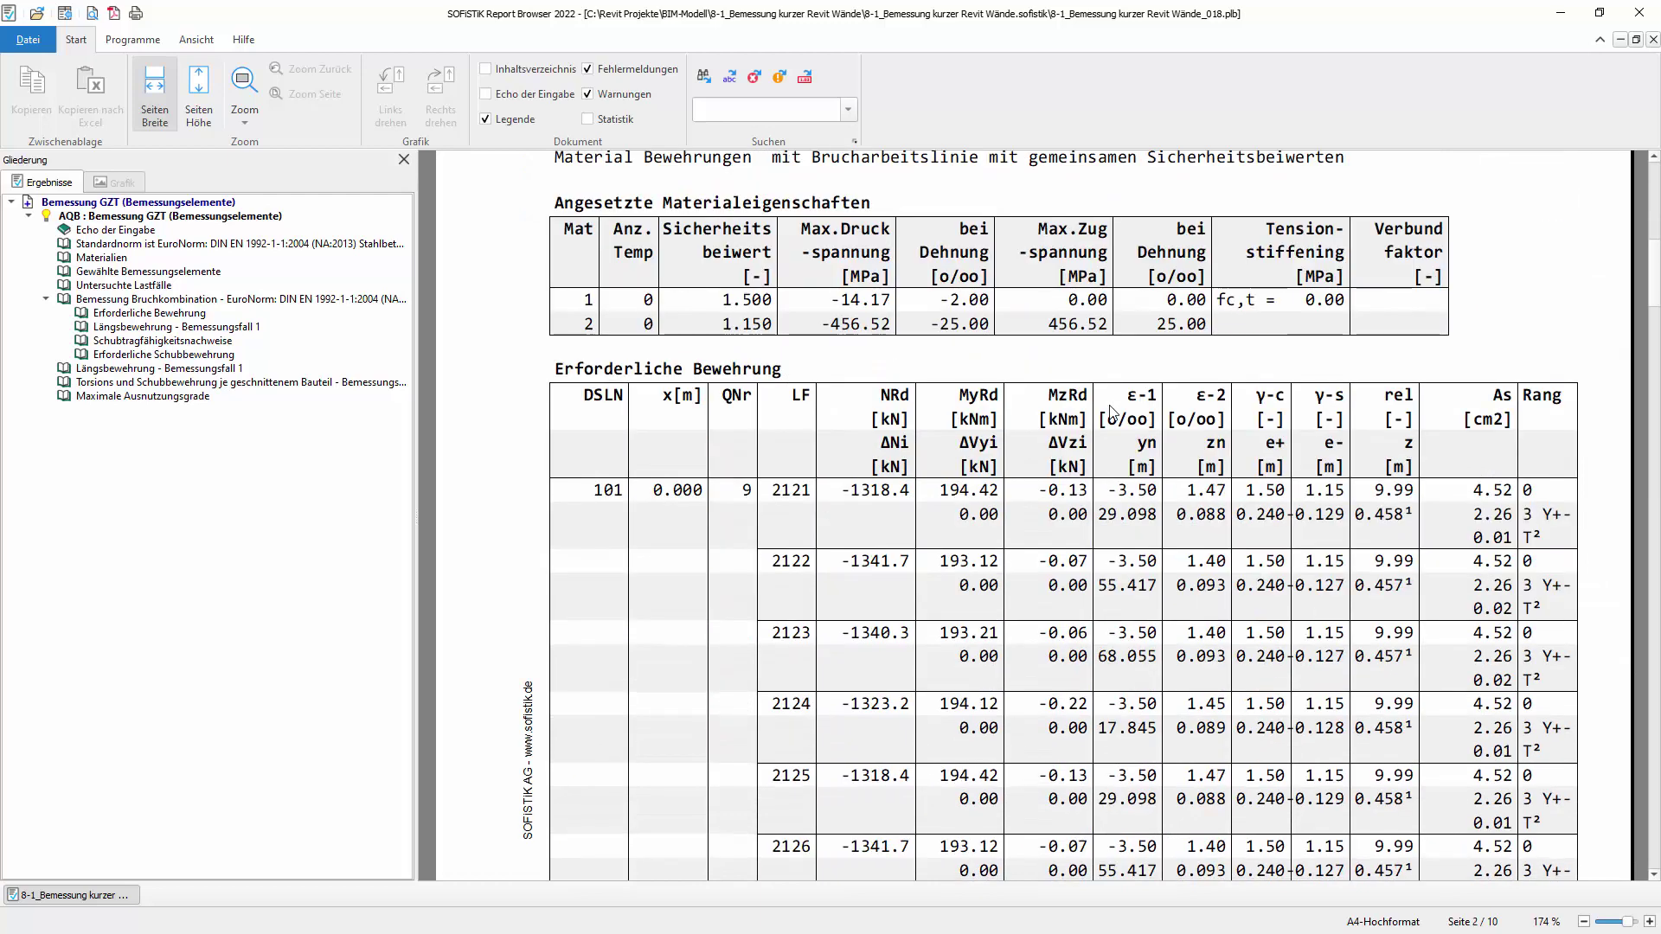
scroll(1070, 515, down, 1)
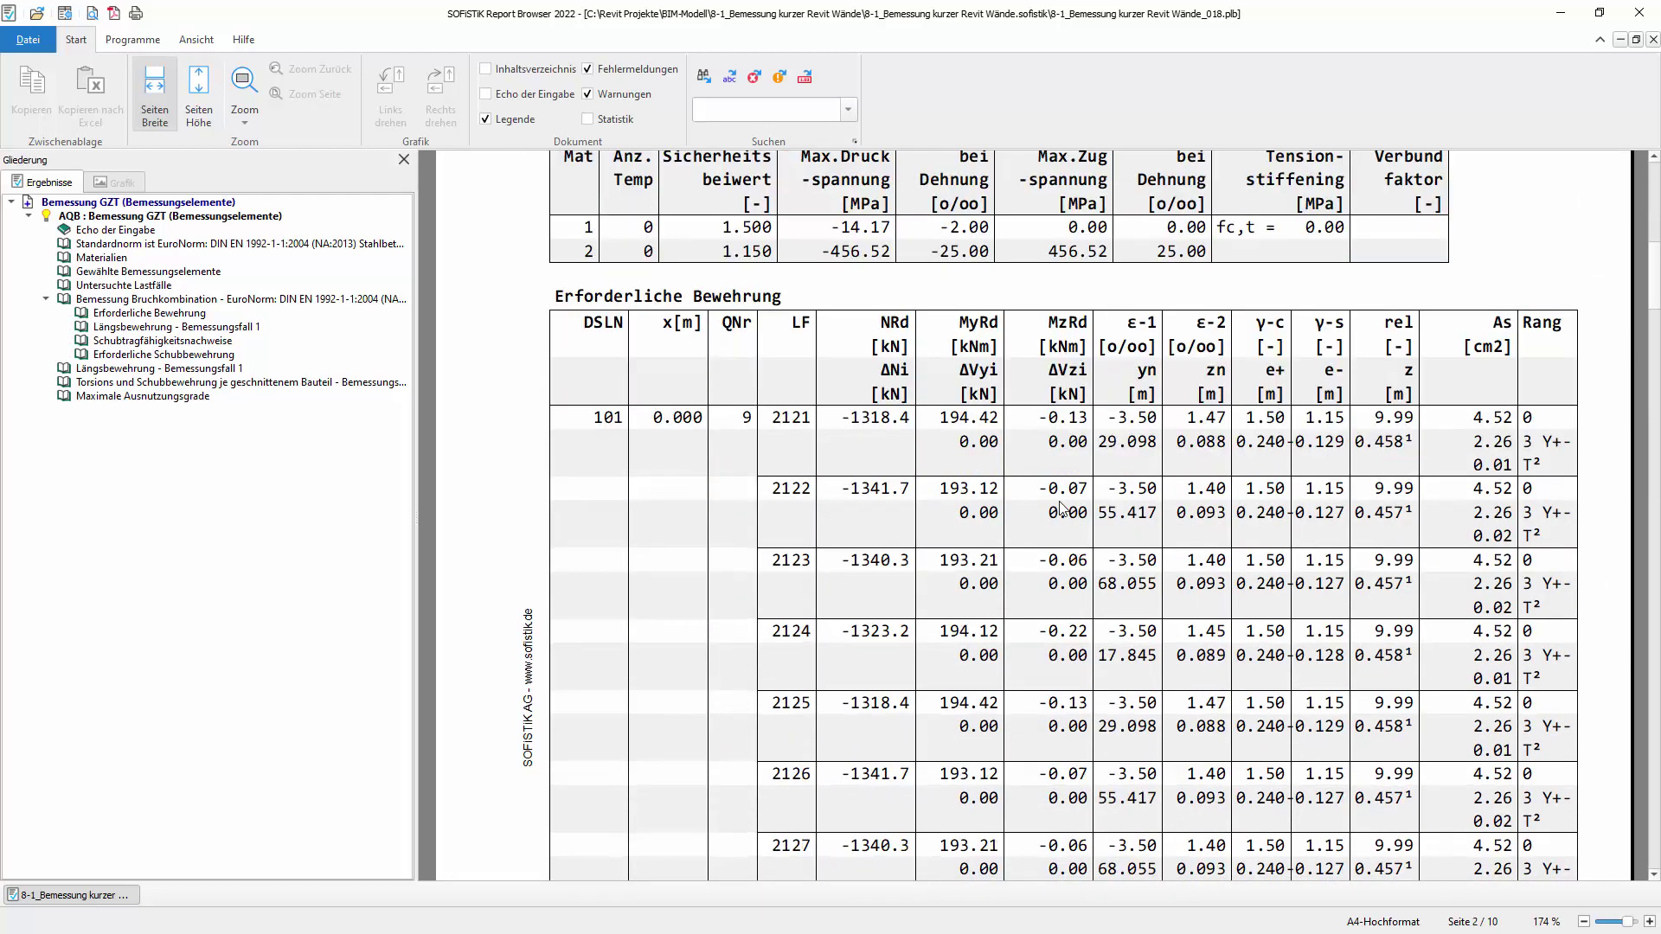
click(122, 369)
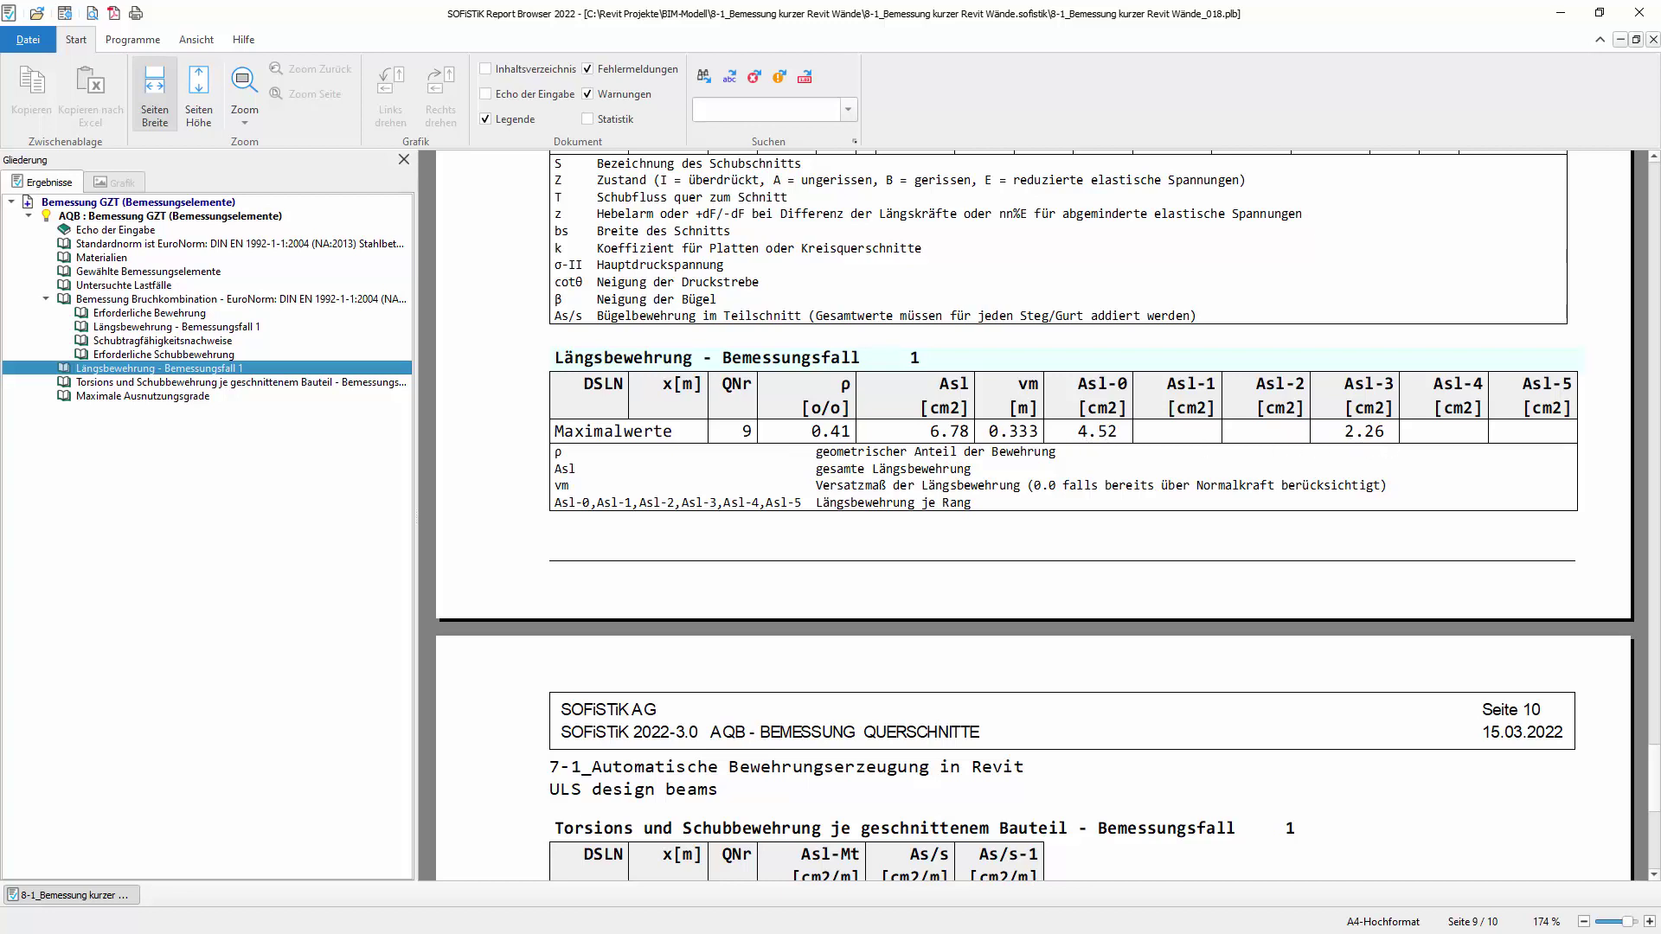
In Revit, select the Wall Strip and open cross-section 9 (B/H 30/55 cm) in Querschnitte.
key(alt+F4)
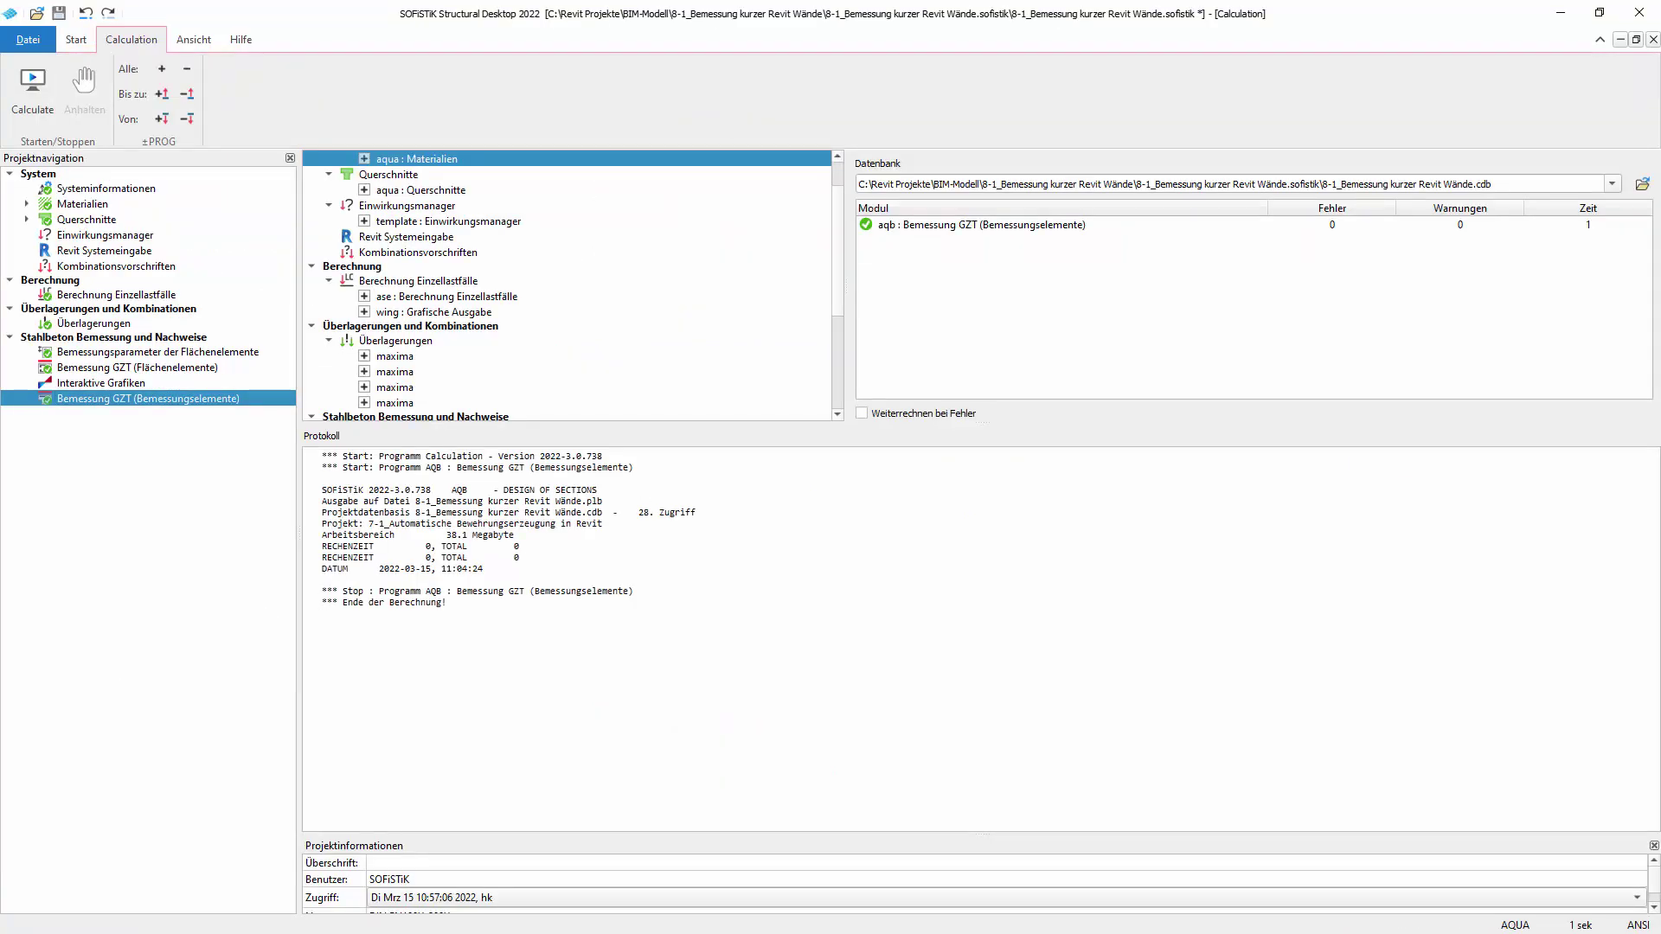
key(alt+Tab)
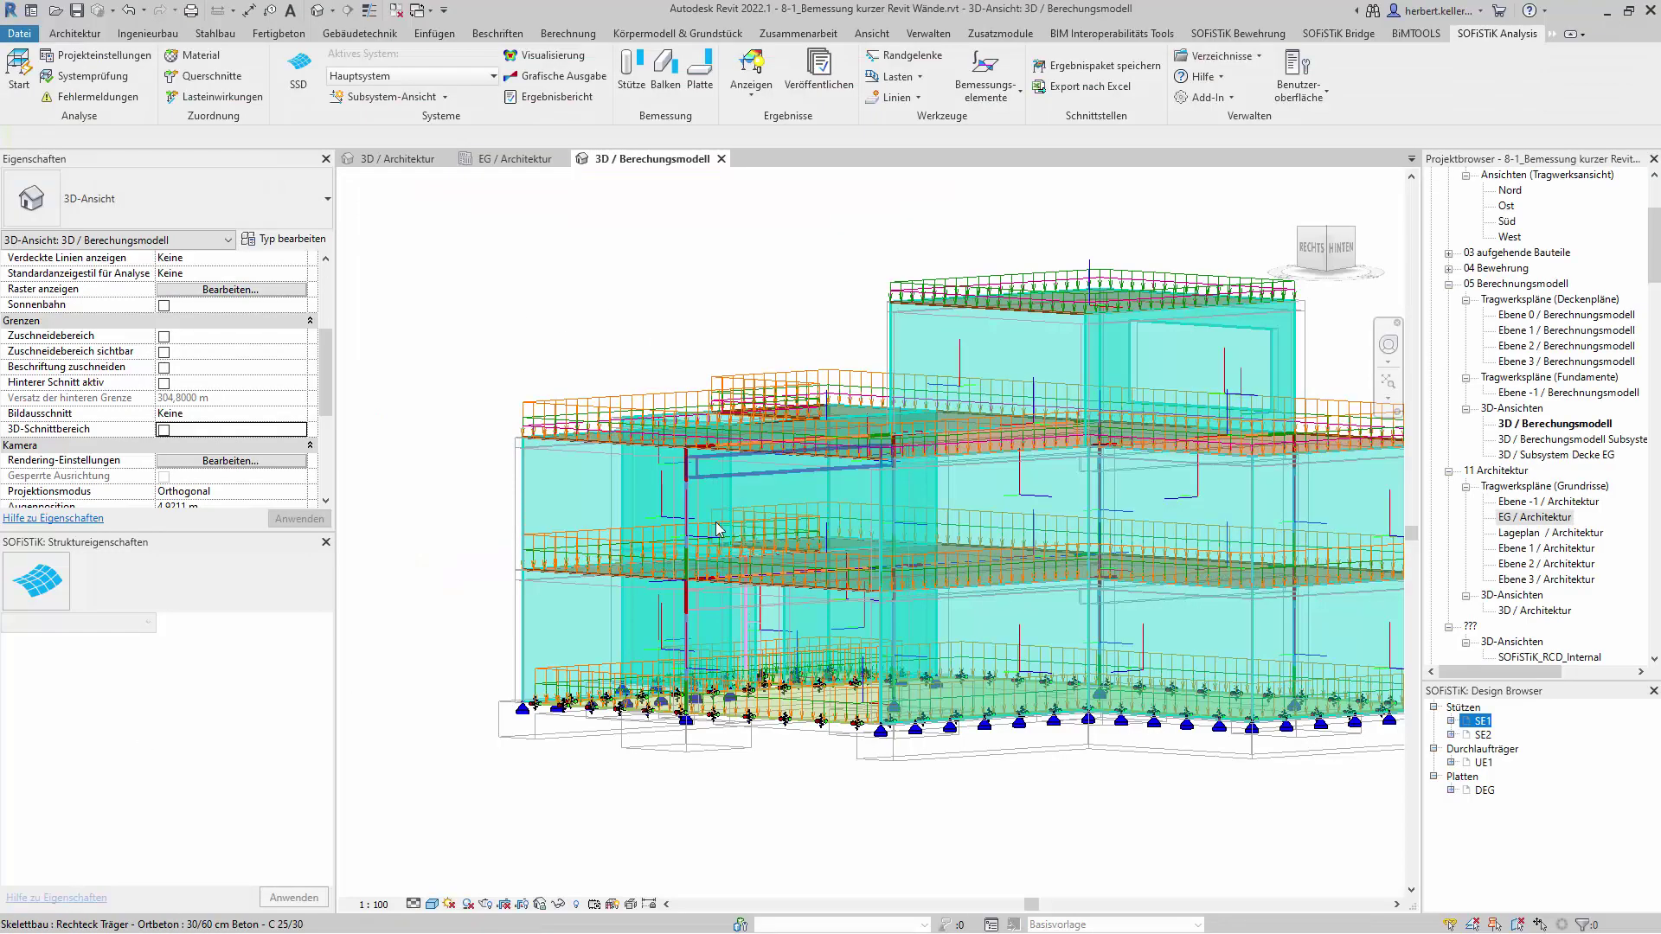
click(696, 623)
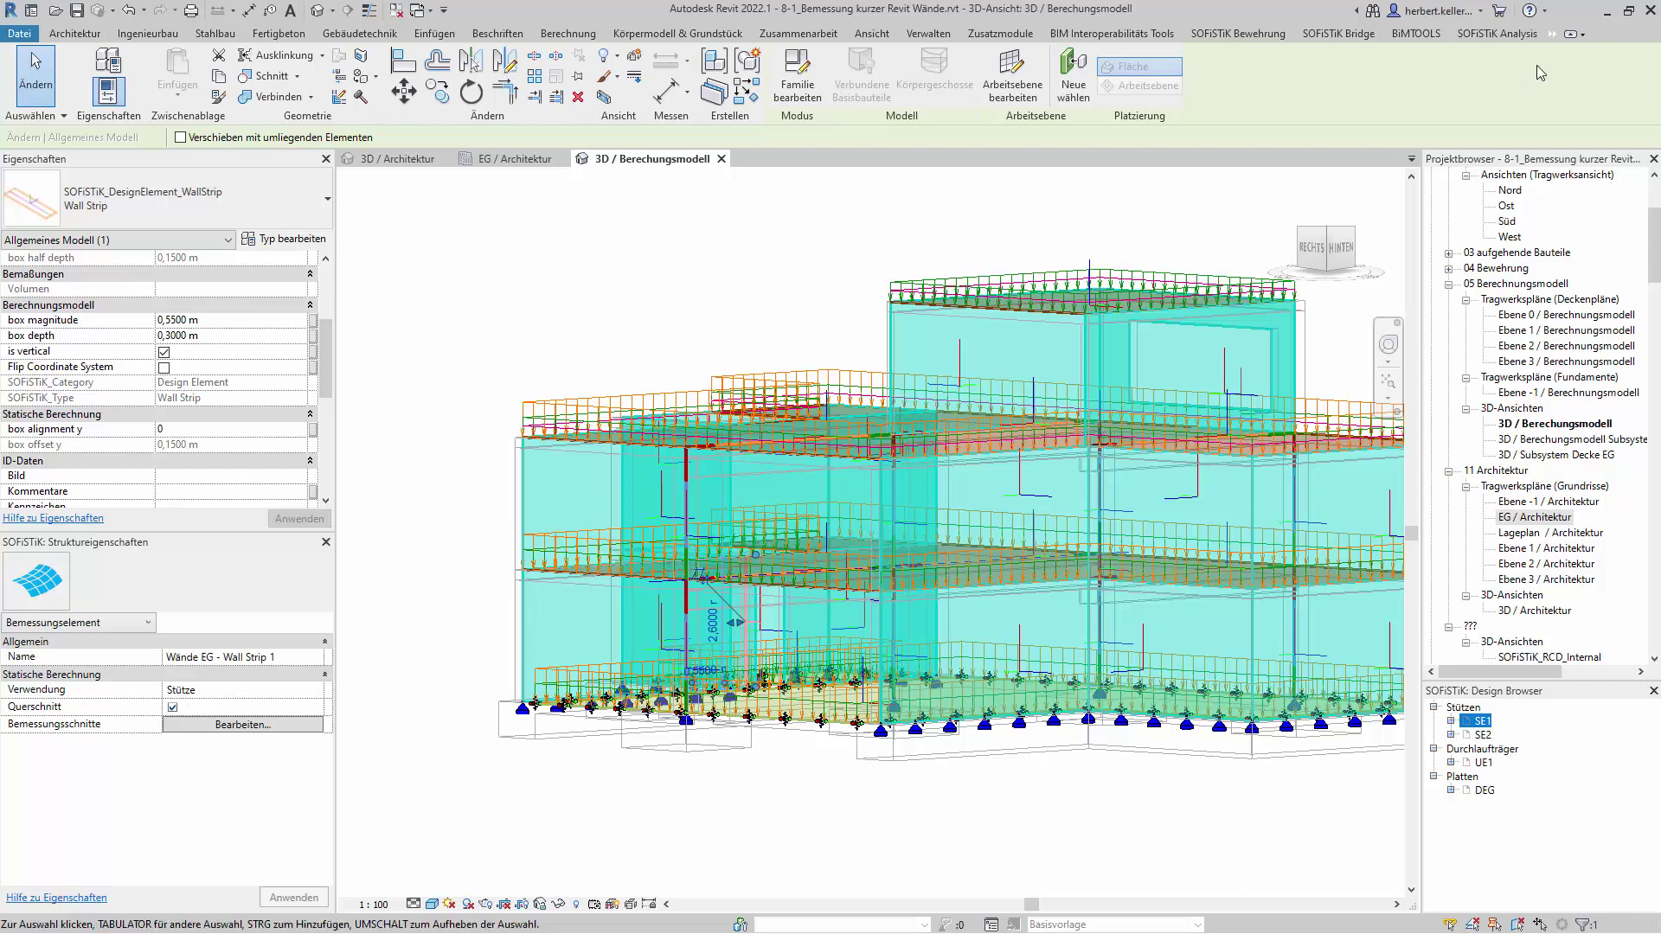
click(1497, 32)
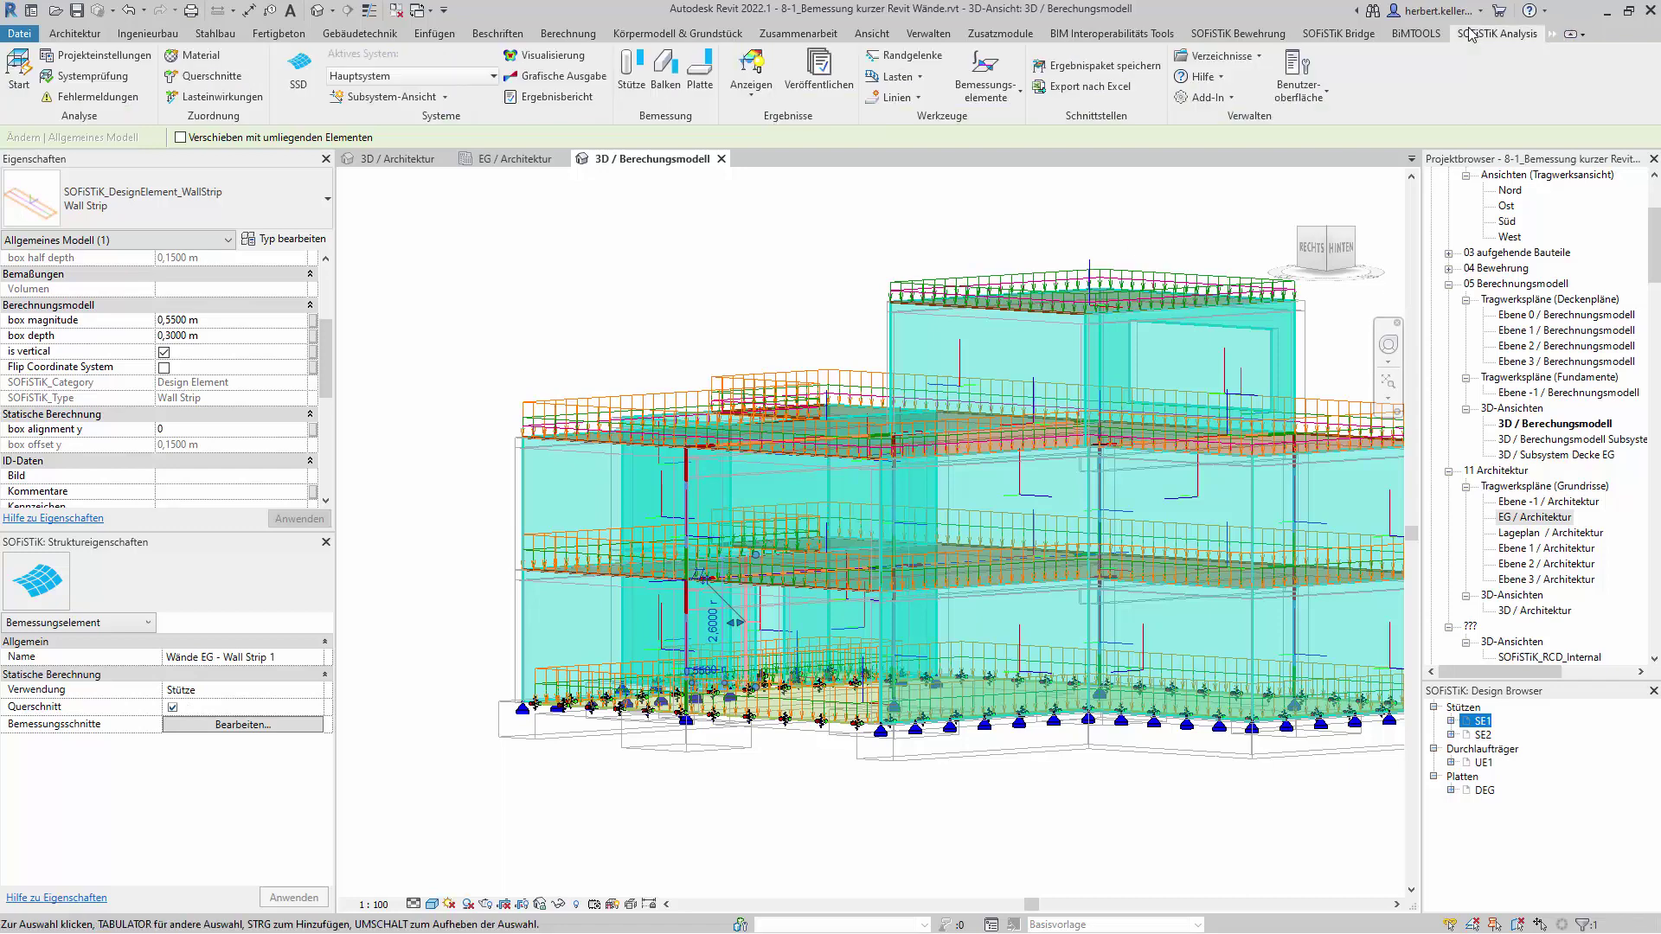
click(208, 76)
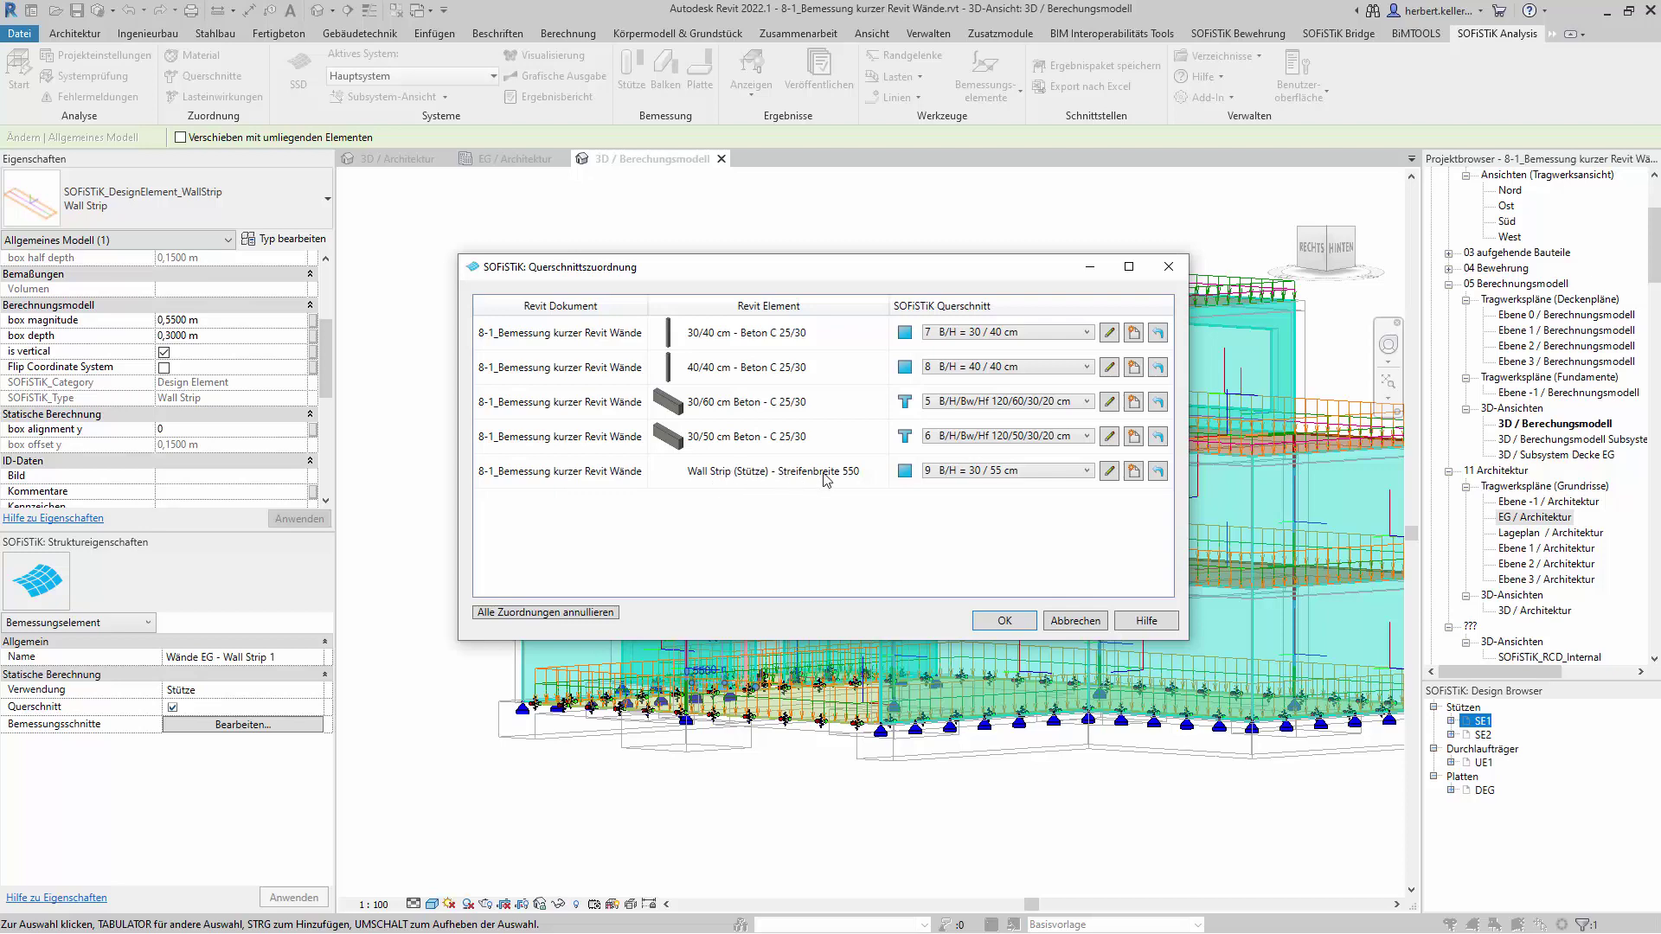
click(1110, 471)
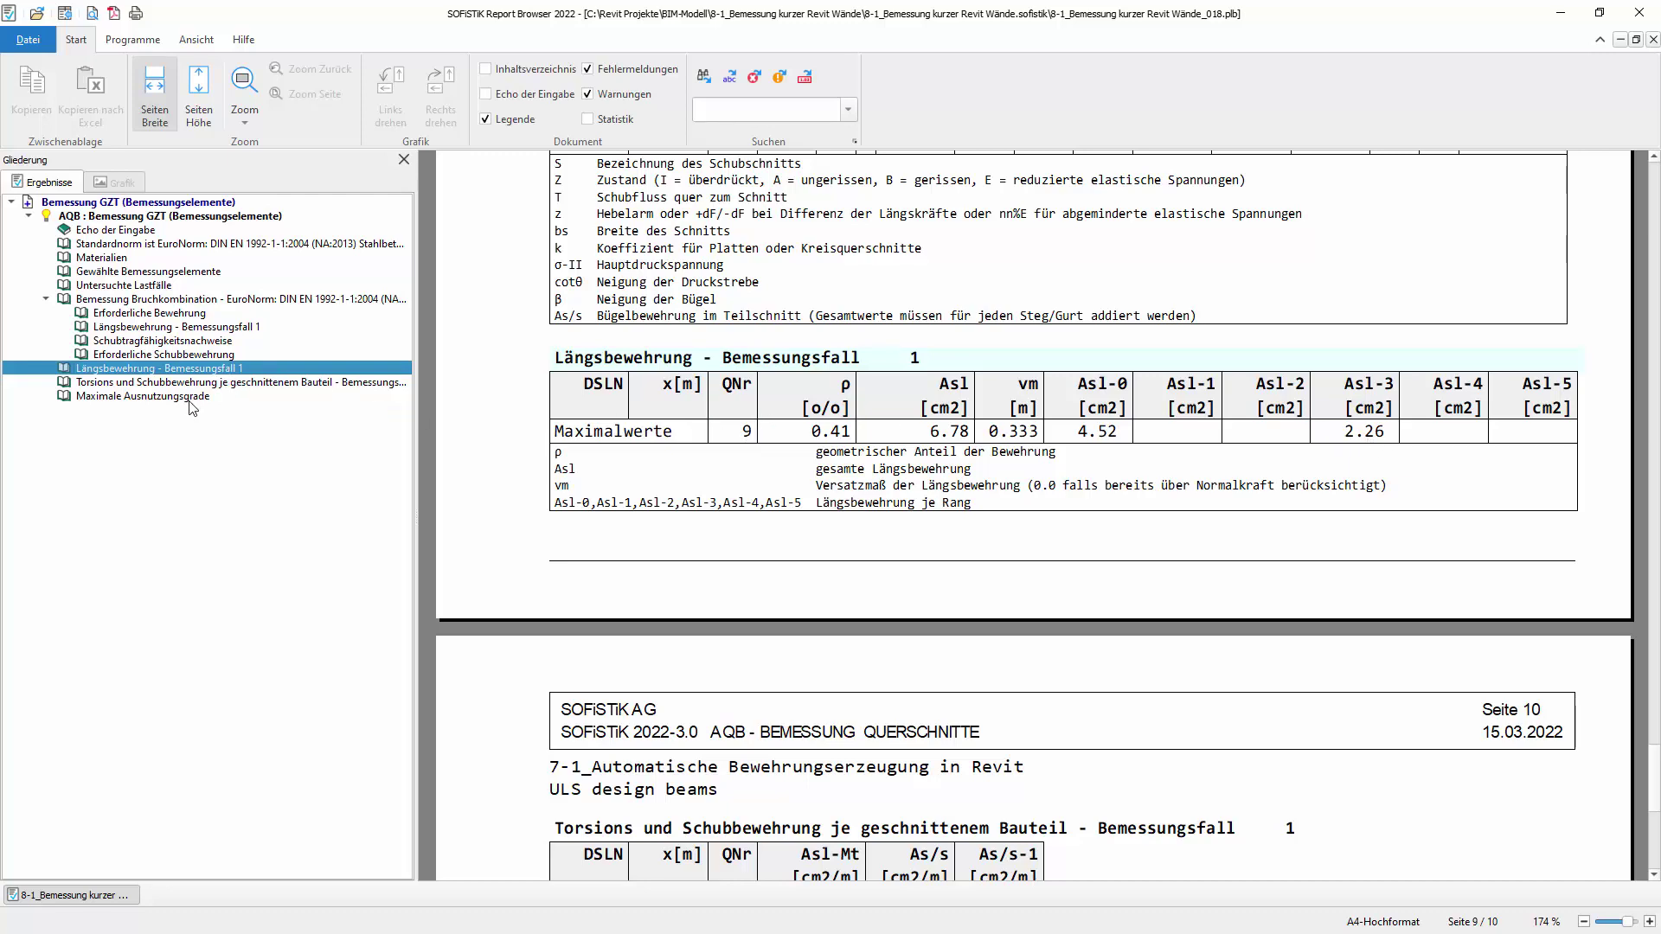
Review the Erforderliche Schubbewehrung table, then view Maximale Ausnutzungsgrade peaking at 0.632.
click(186, 356)
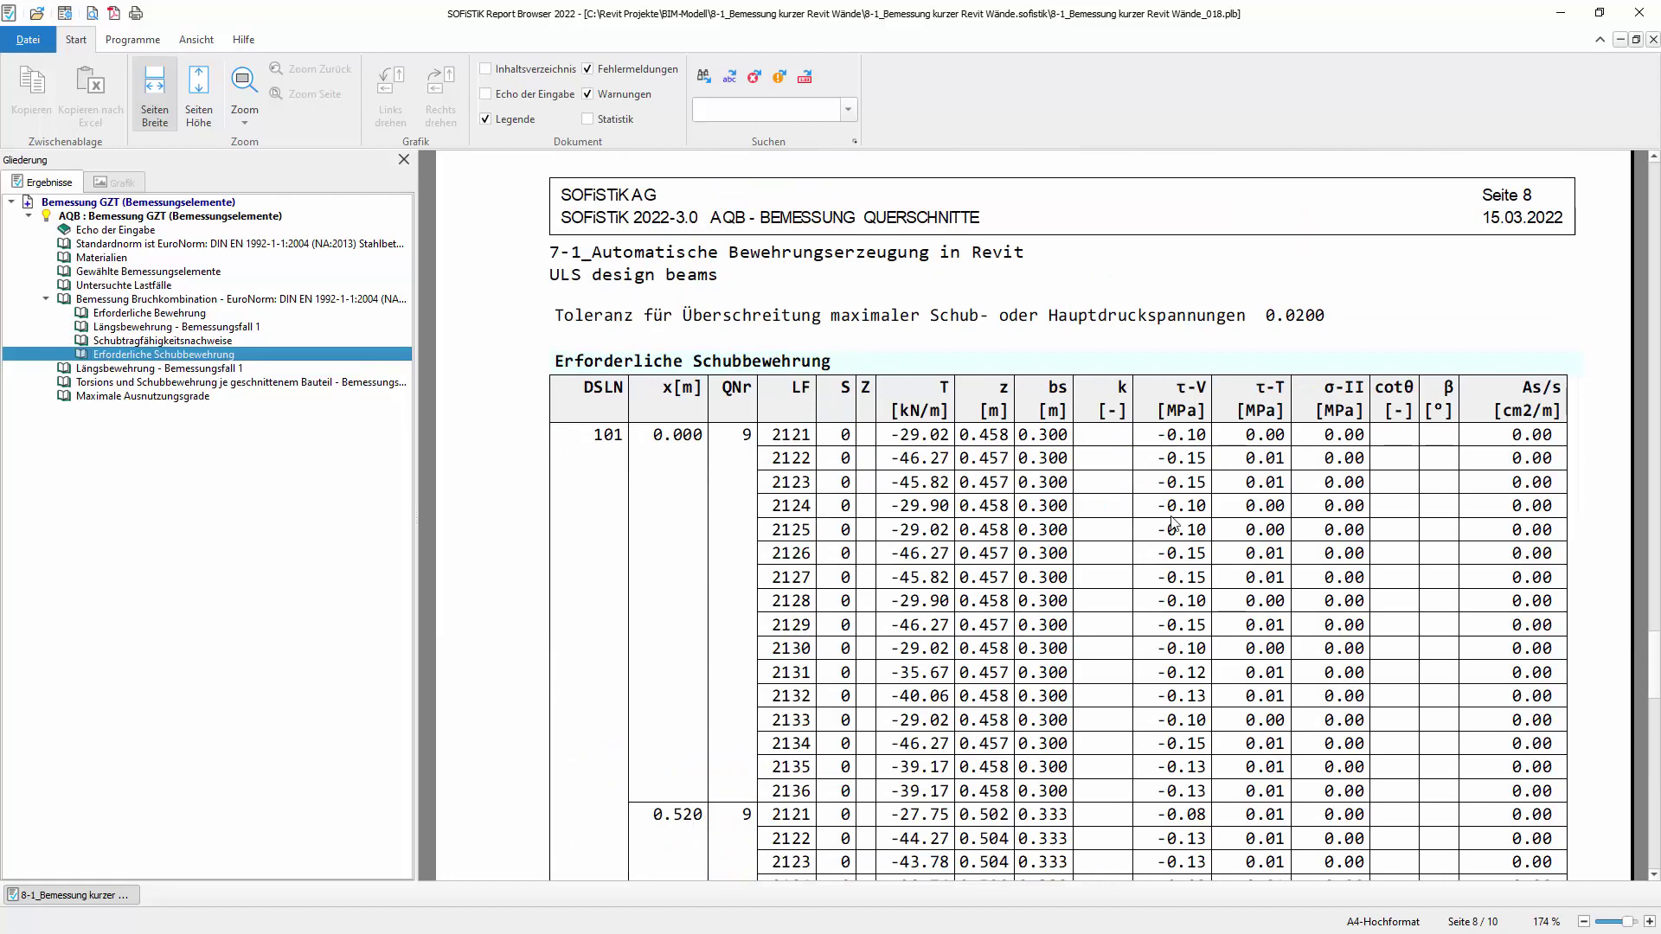
scroll(1432, 357, down, 3)
scroll(1463, 382, down, 3)
scroll(1462, 381, down, 3)
scroll(1461, 394, down, 2)
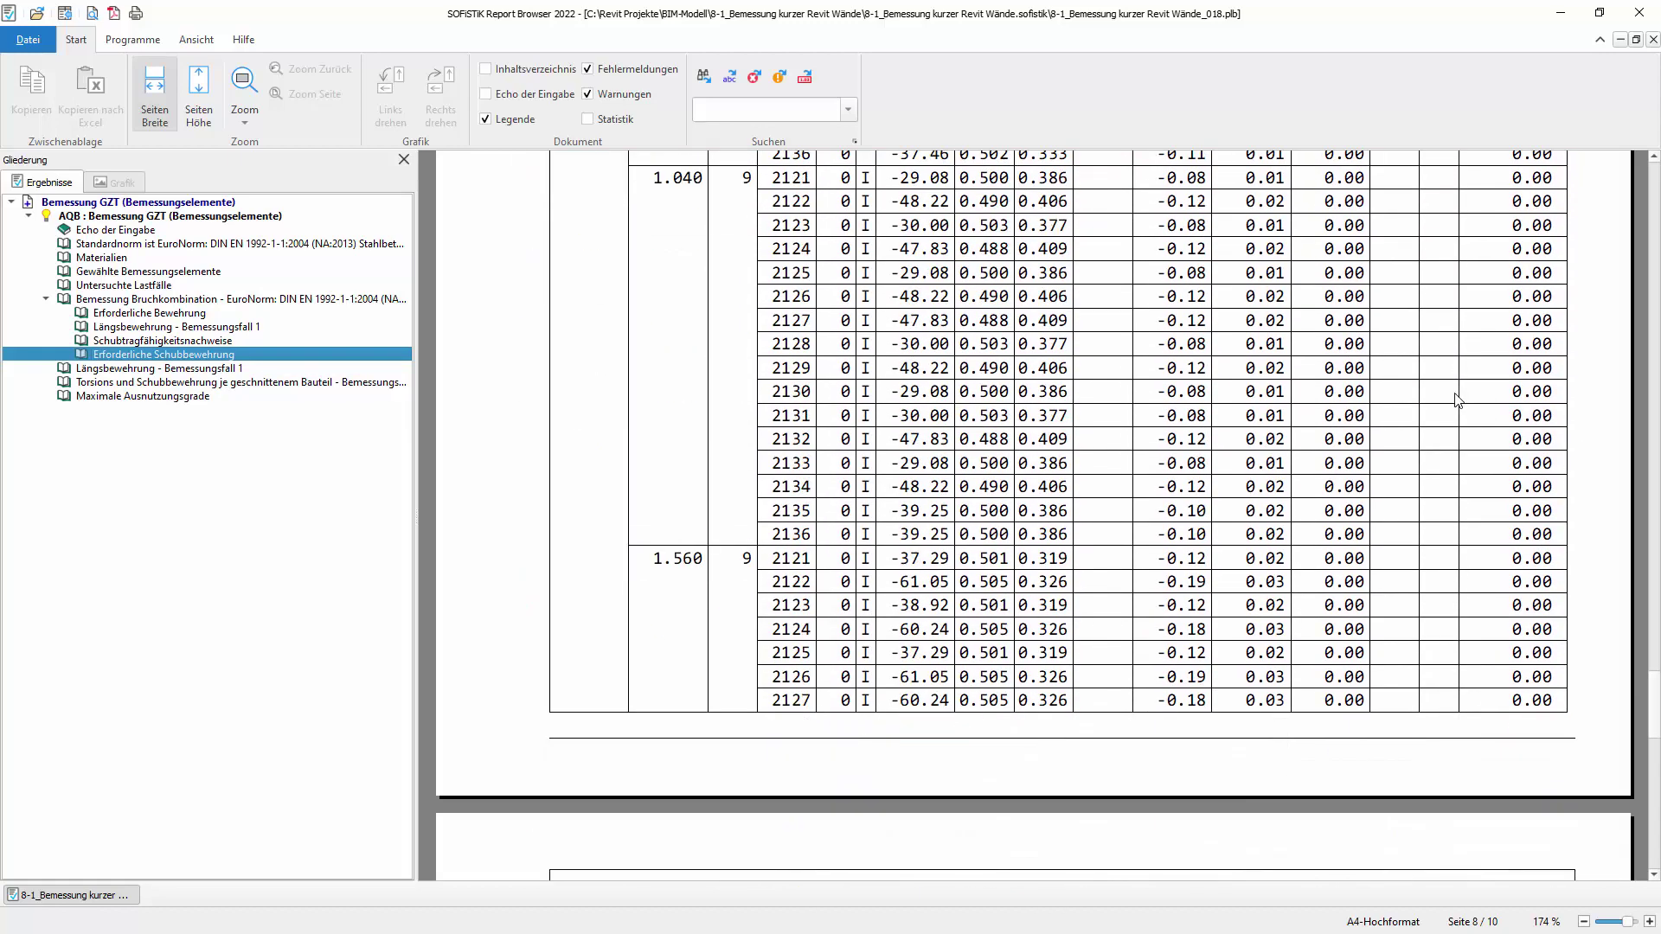
scroll(1458, 405, up, 2)
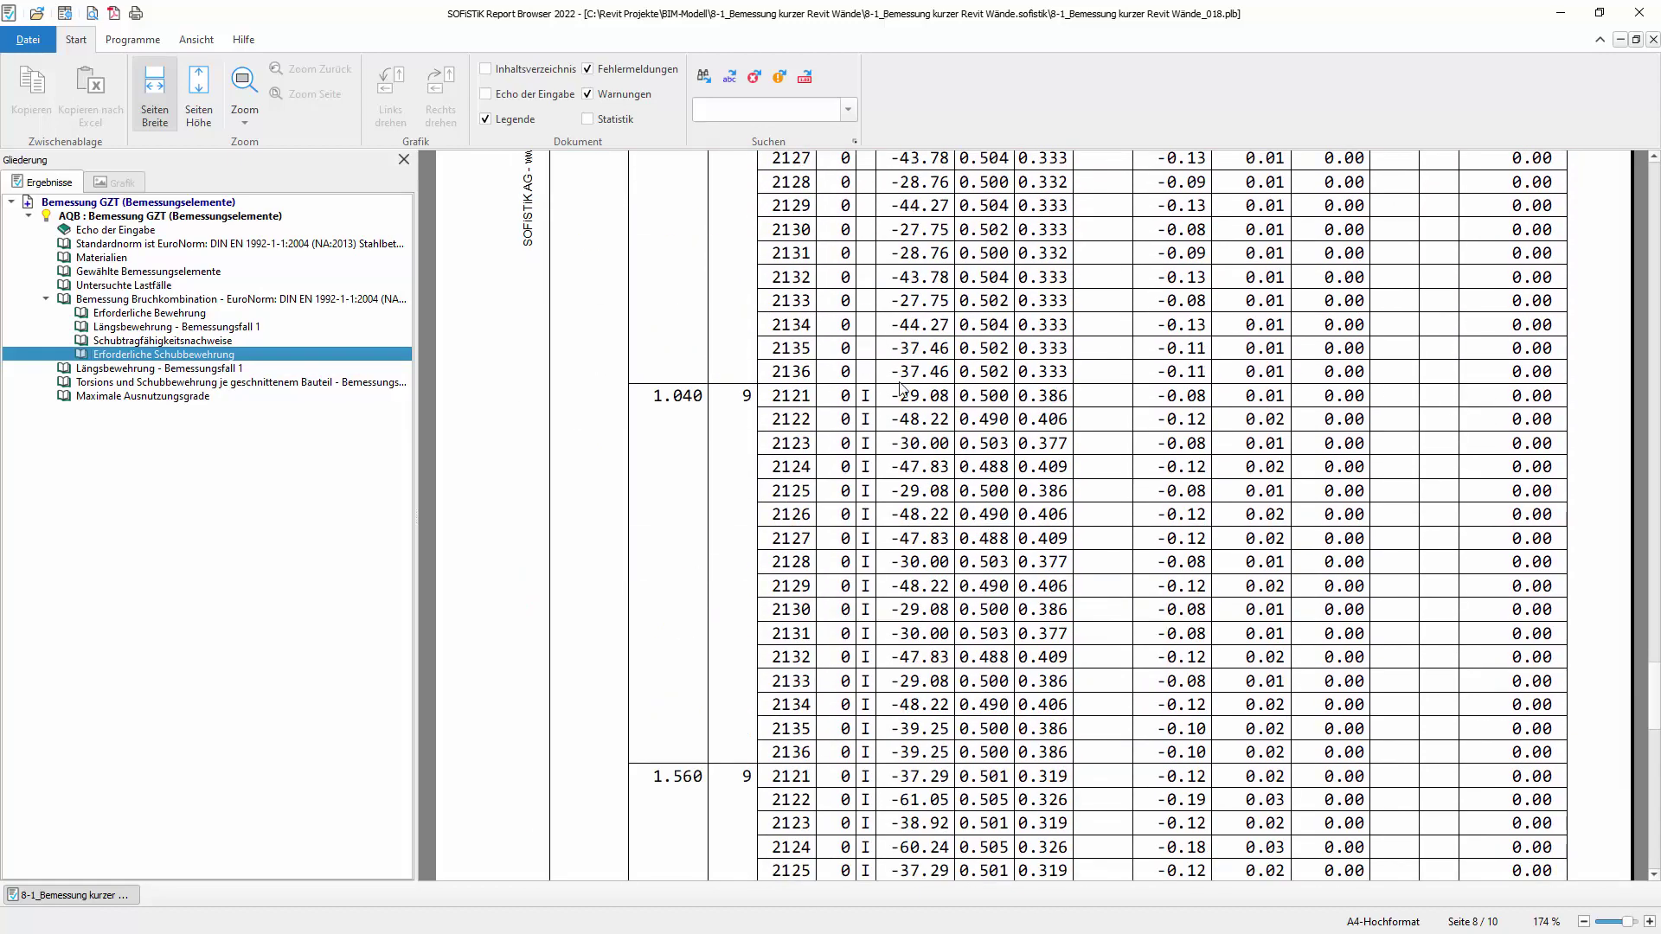
click(202, 398)
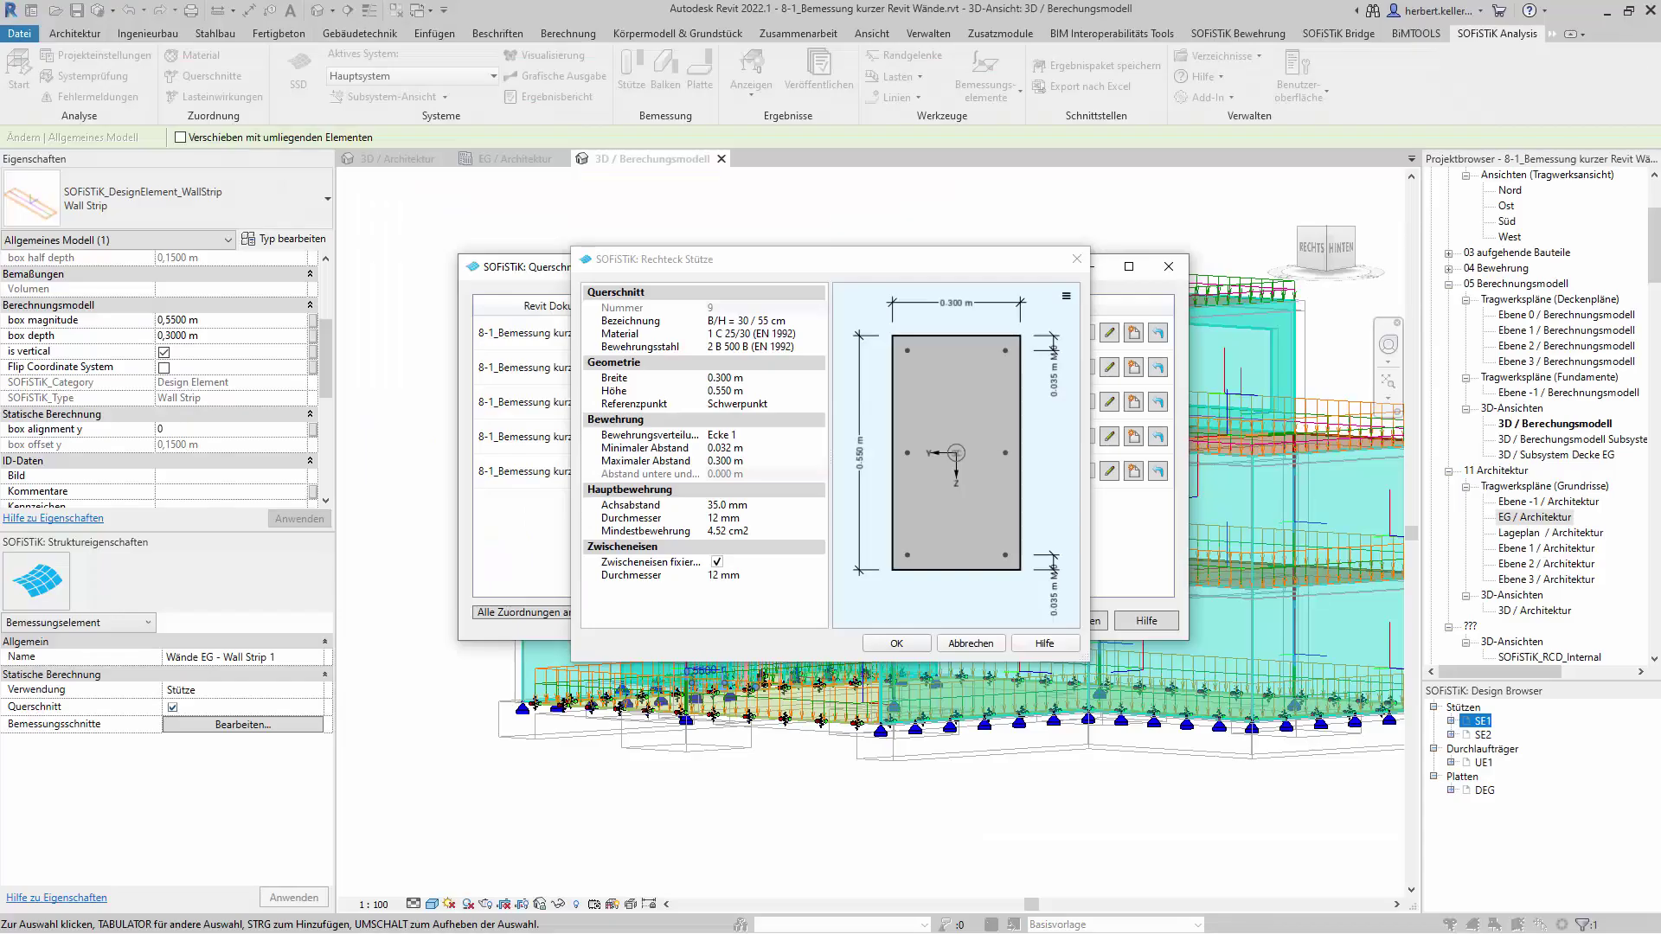
Cancel the Rechteck Stütze and Querschnittszuordnung dialogs, returning to the 3D Berechnungsmodell view.
click(971, 645)
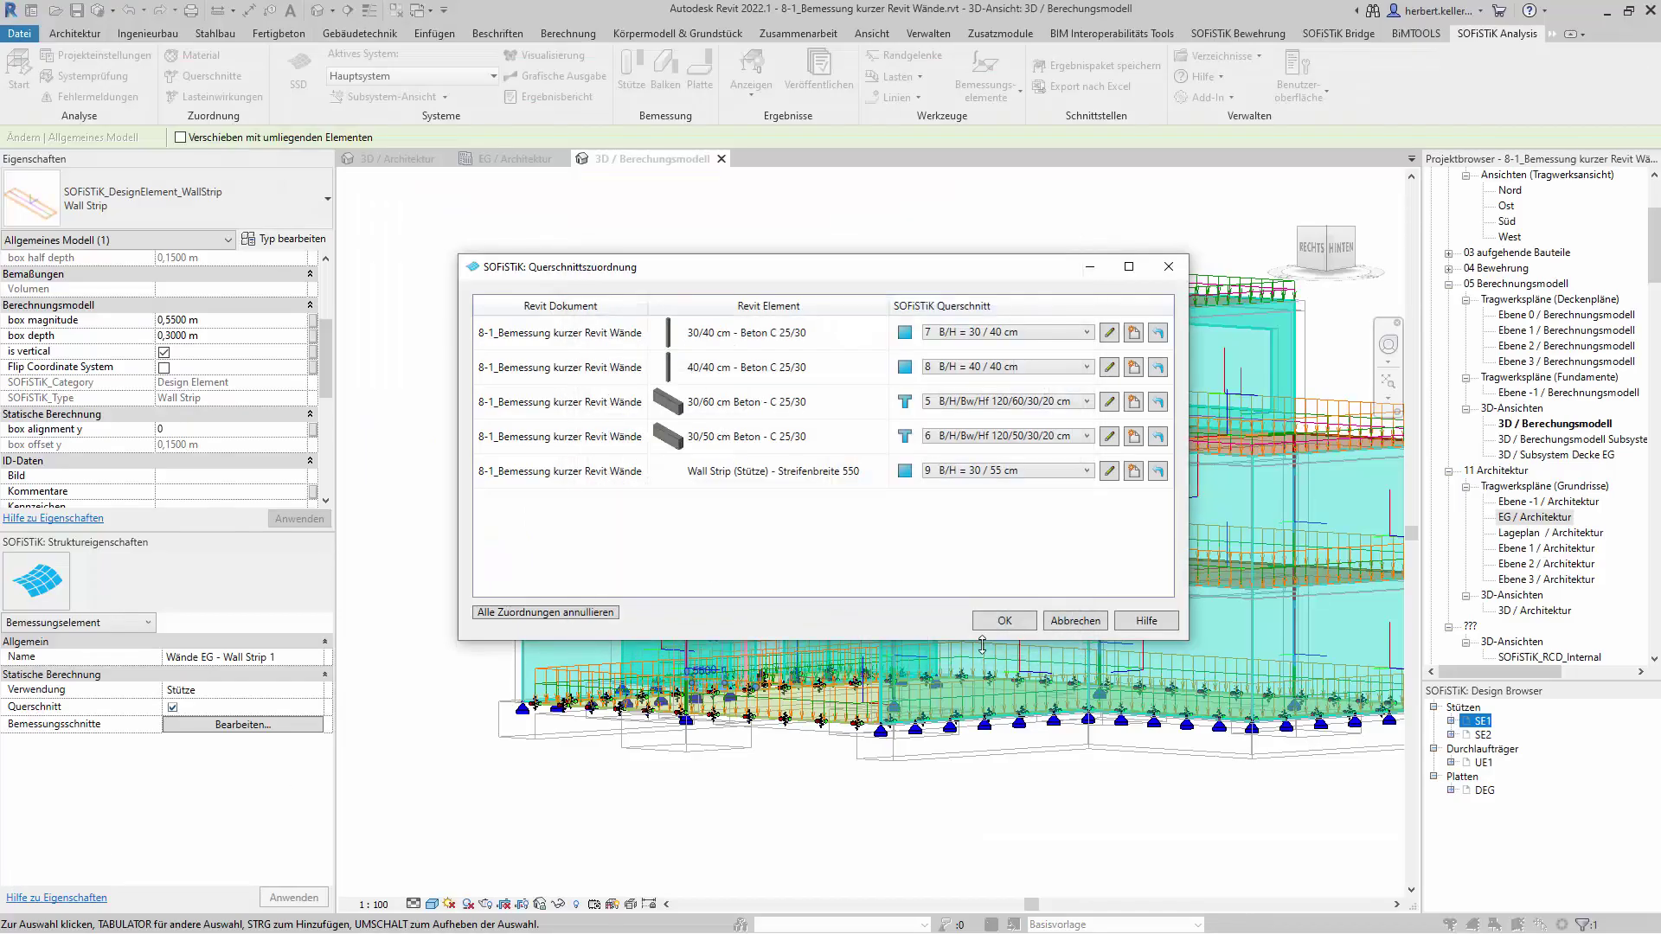
click(1085, 623)
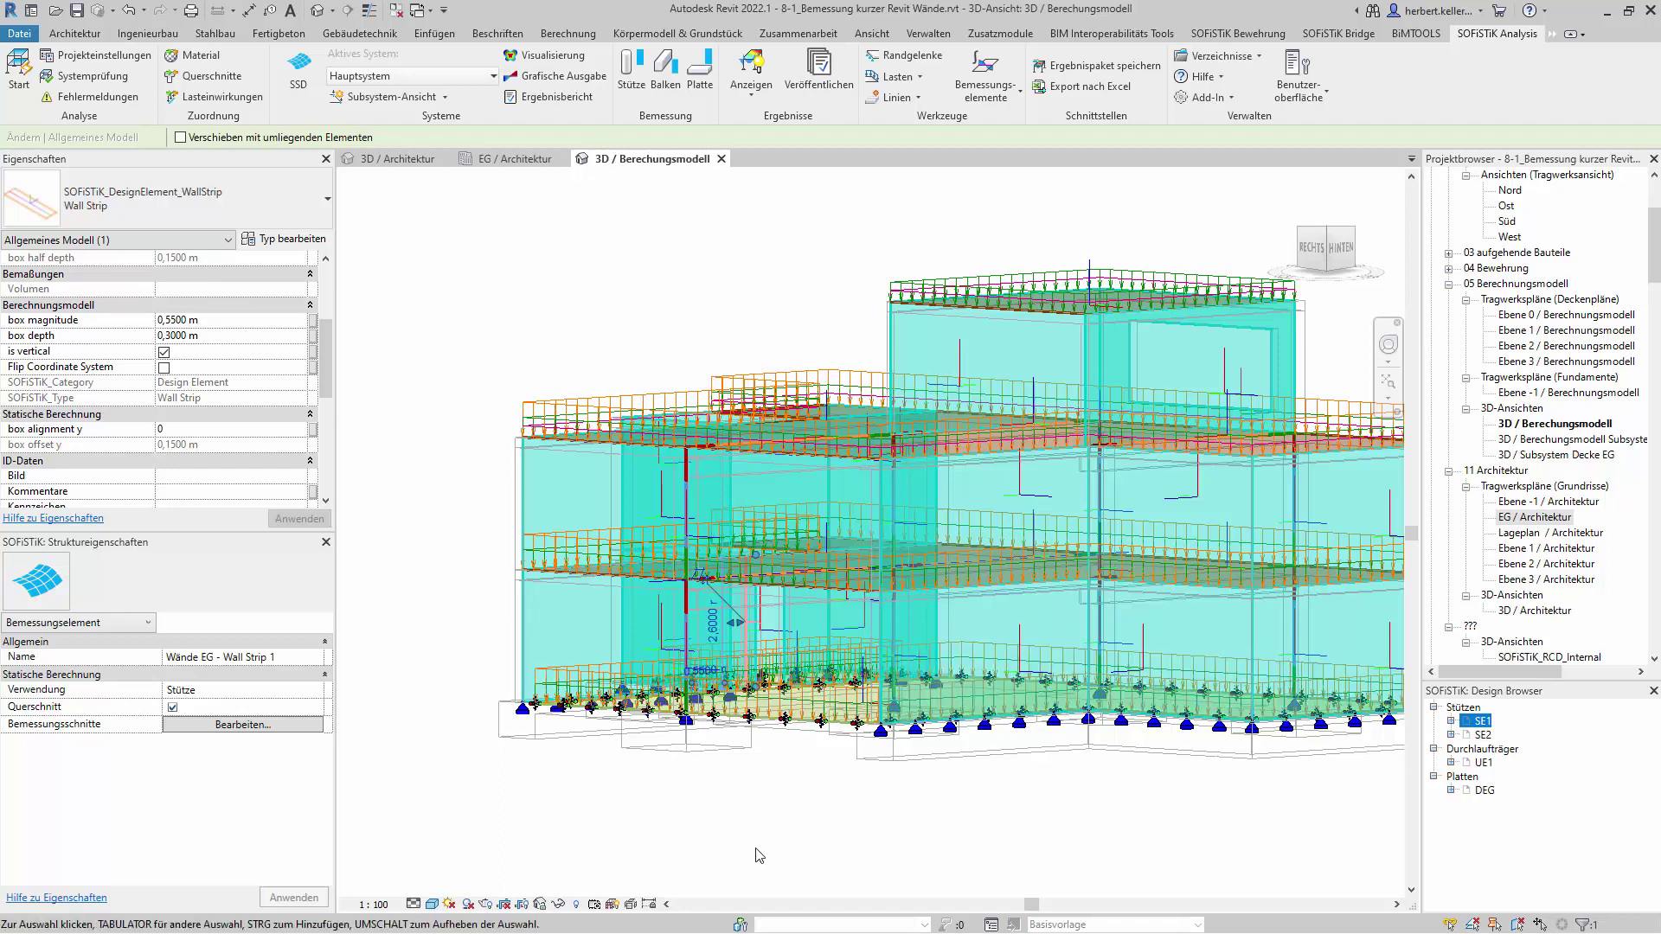